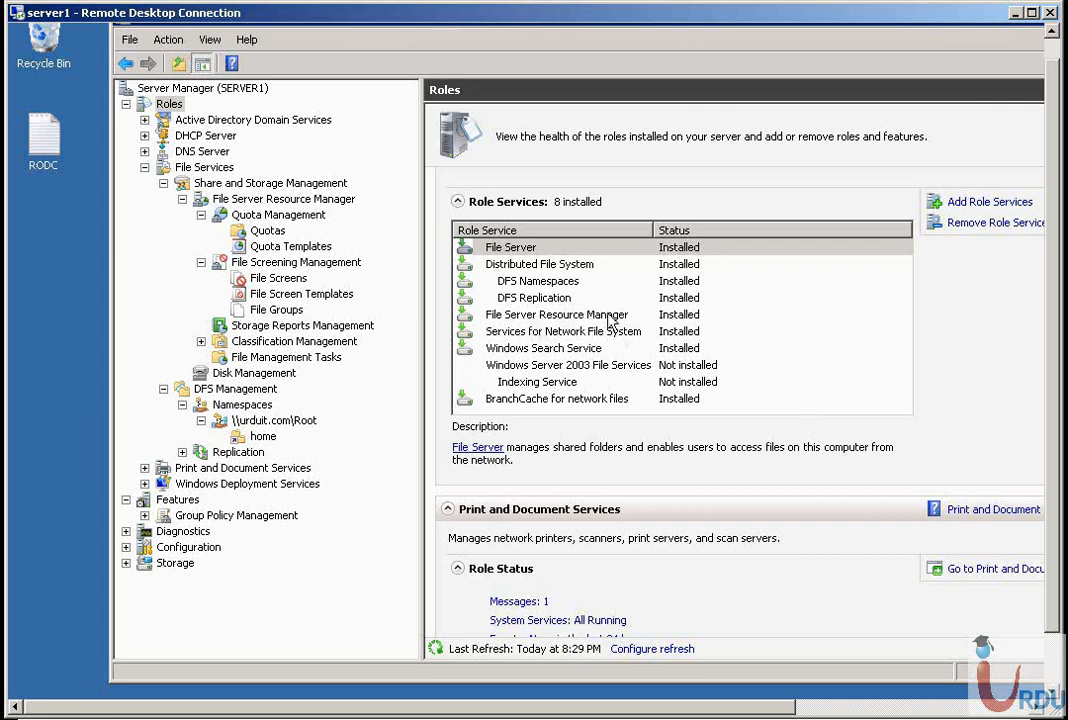
Review File Server Resource Manager in the File Services role services and the Add Role Services wizard, and cancel the wizard
{"action": "left_click", "coordinate": [560, 314]}
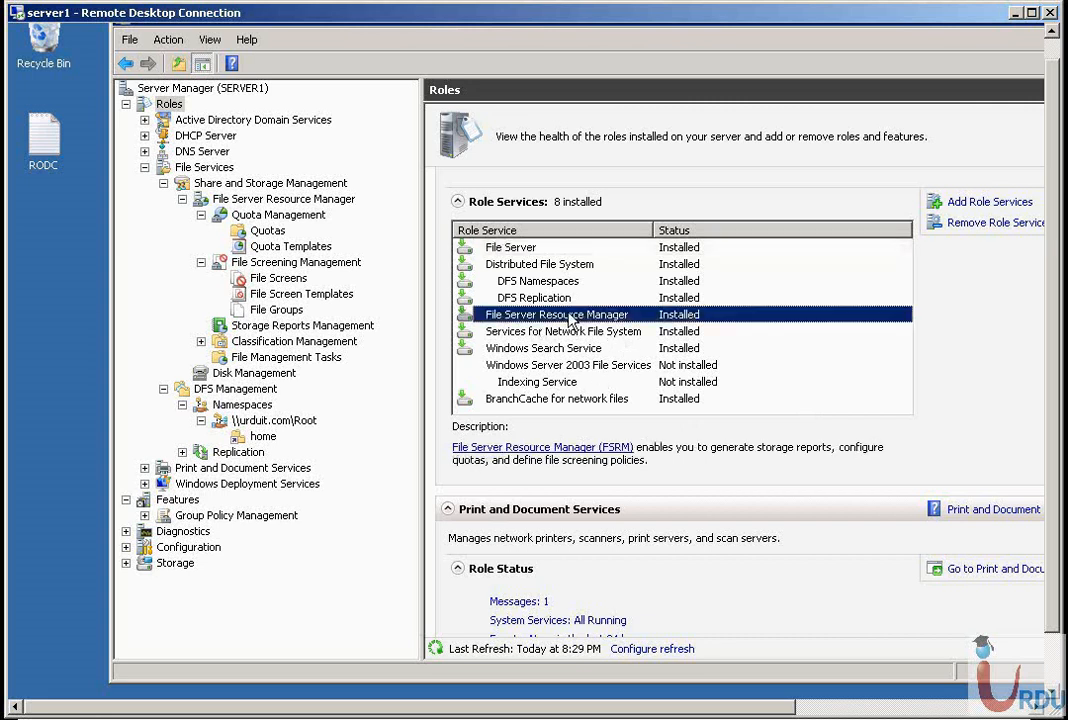
{"action": "left_click", "coordinate": [966, 205]}
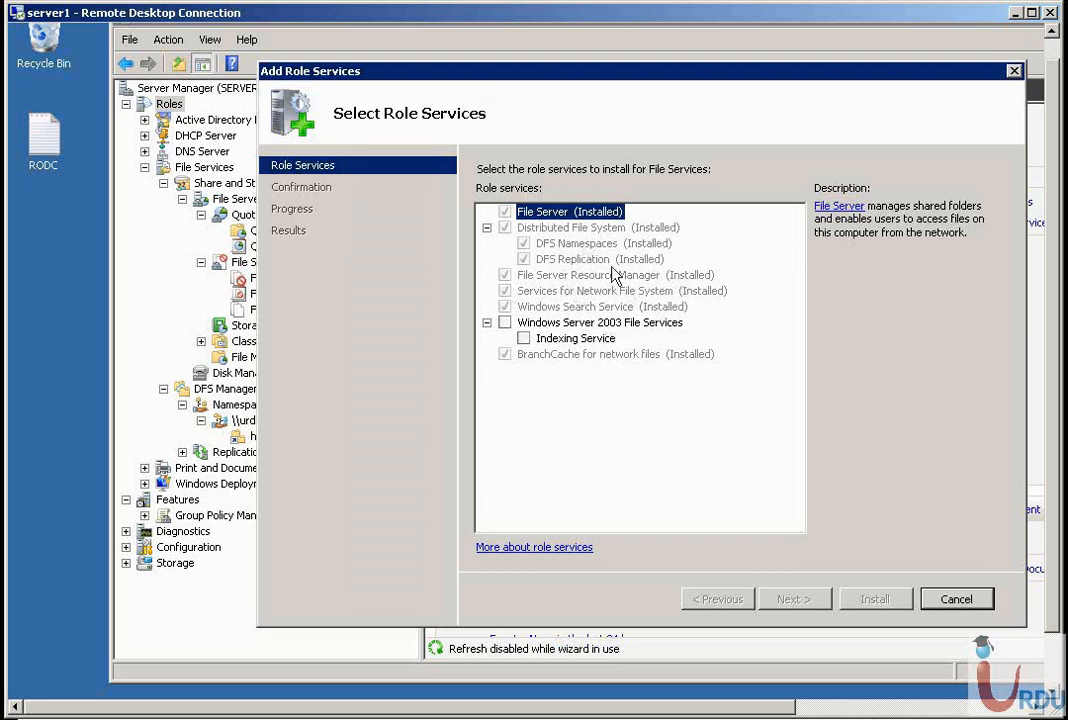
{"action": "left_click", "coordinate": [948, 608]}
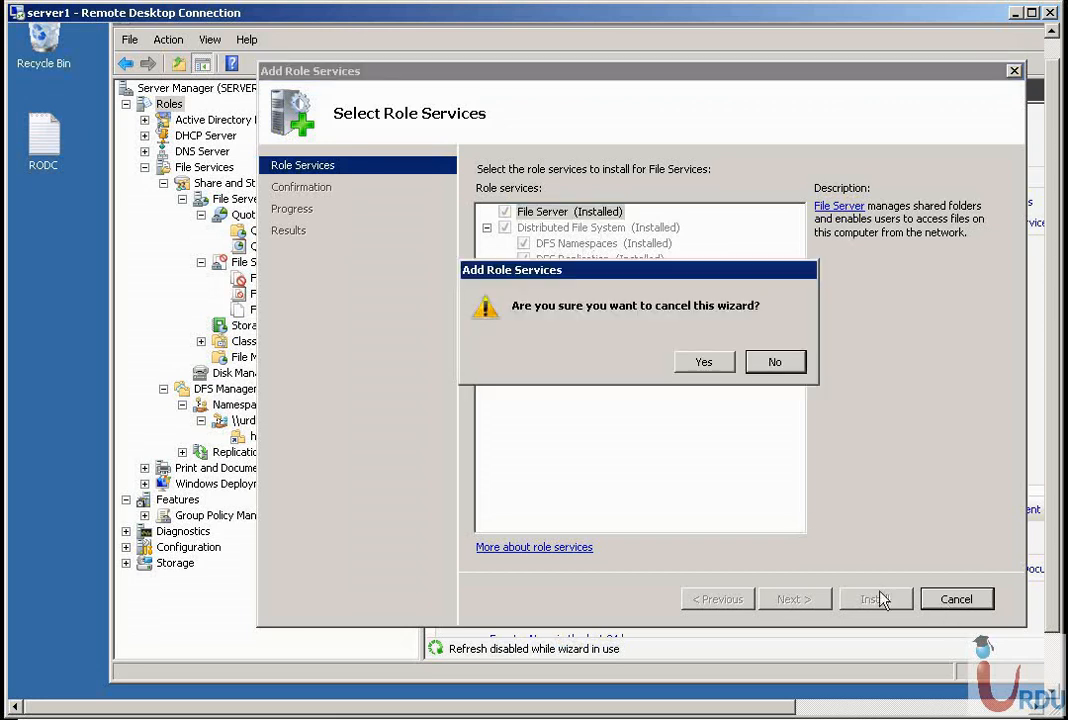
{"action": "left_click", "coordinate": [720, 368]}
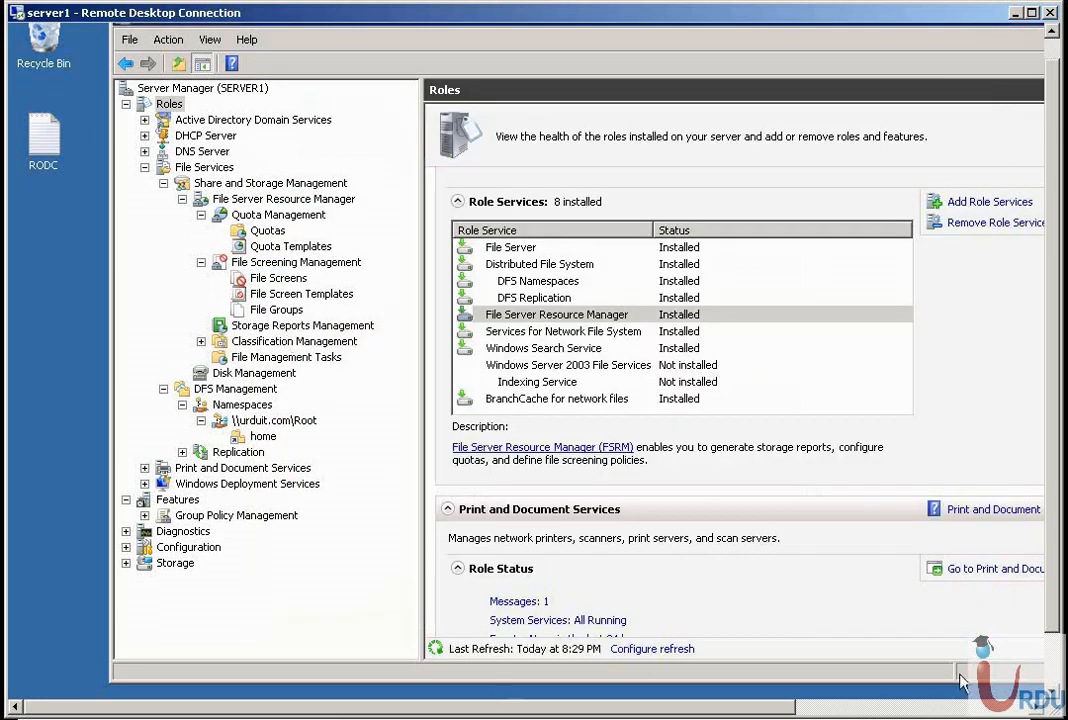
Open the quota settings in the properties of Local Disk (C:) from the Computer window
{"action": "left_click", "coordinate": [1048, 672]}
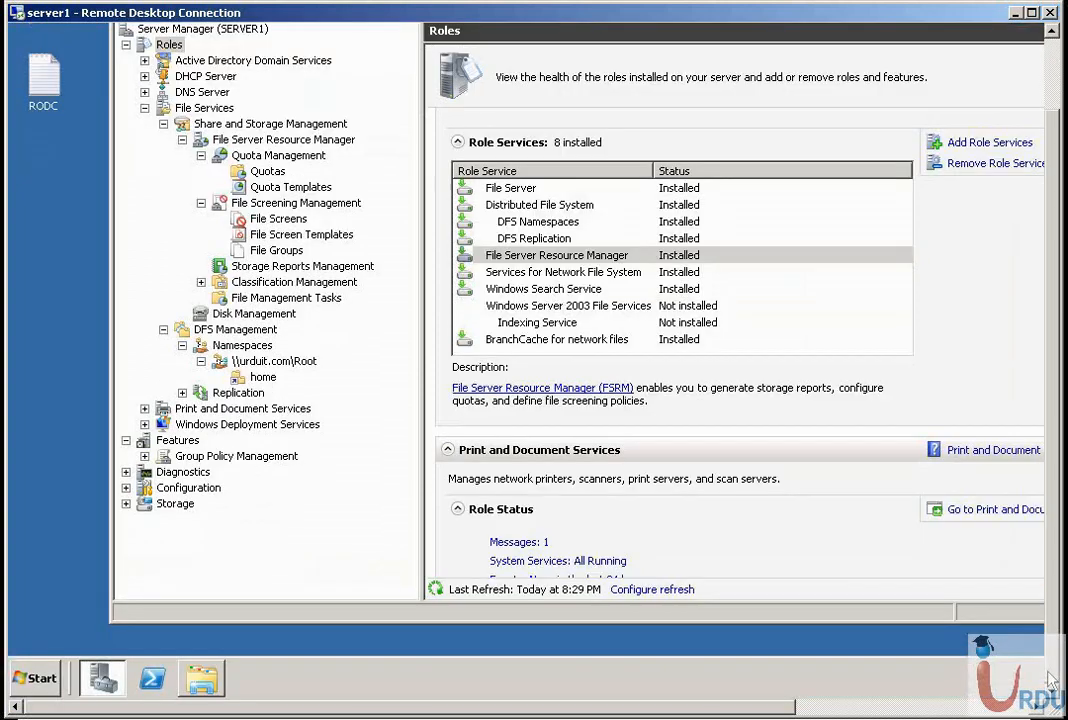
{"action": "left_click", "coordinate": [199, 680]}
{"action": "key", "text": "alt+Up"}
{"action": "key", "text": "alt+Up"}
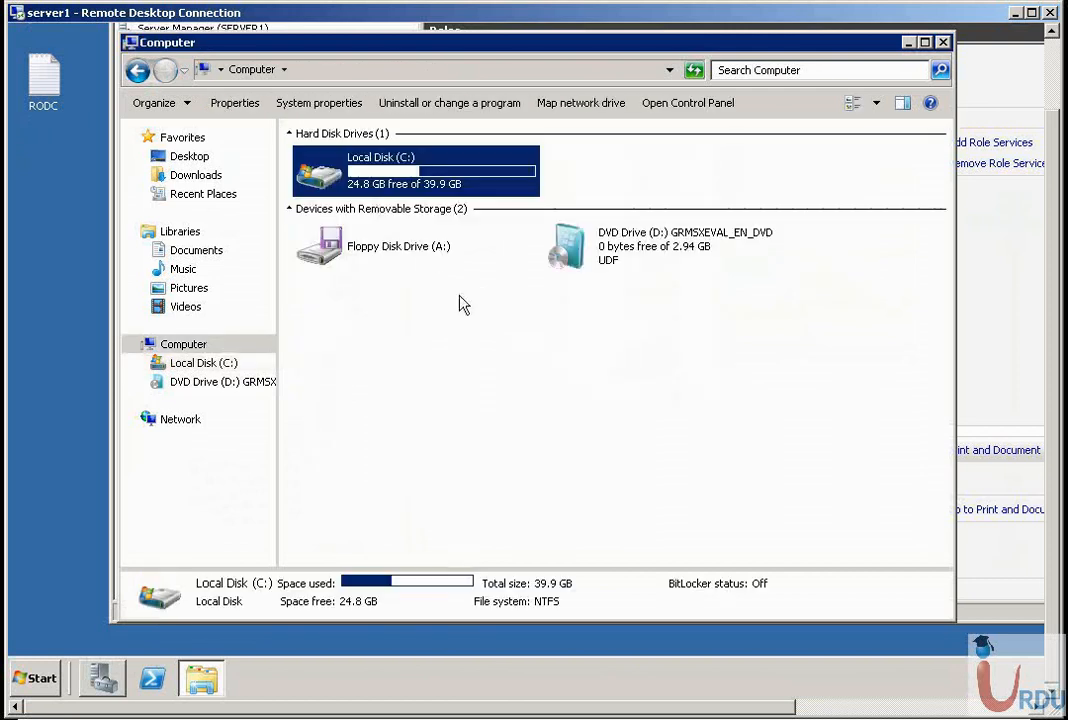
{"action": "right_click", "coordinate": [389, 158]}
{"action": "left_click", "coordinate": [490, 412]}
{"action": "left_click", "coordinate": [638, 180]}
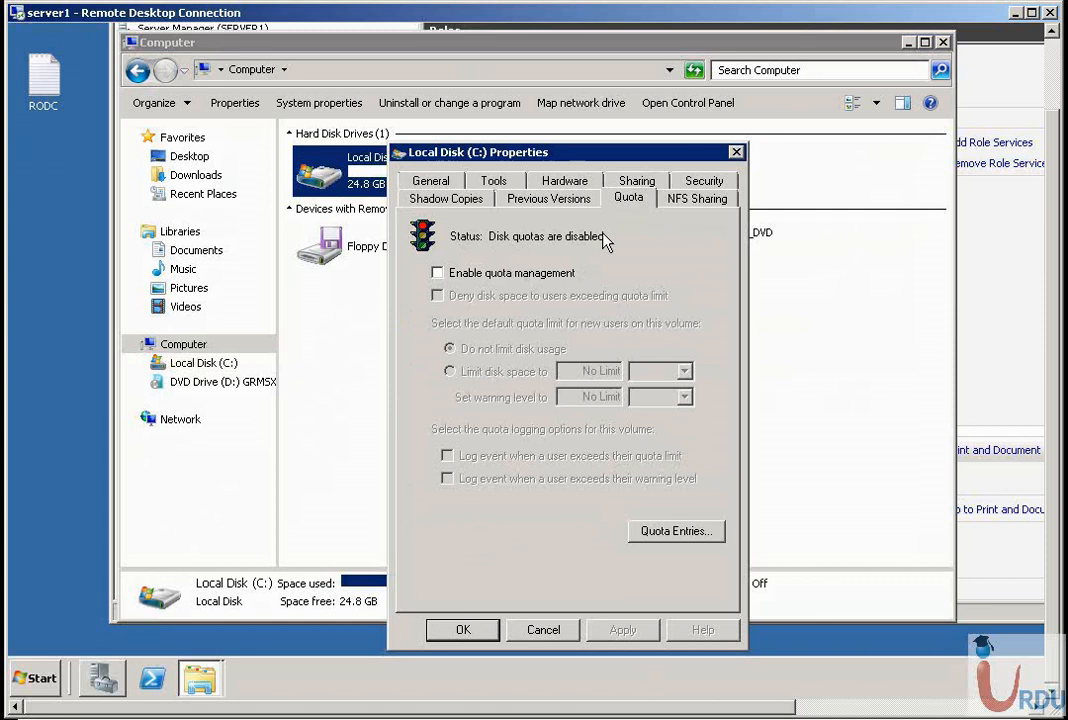
Enable quota management on Local Disk (C:) and limit disk space for new users to 10 MB
{"action": "left_click", "coordinate": [438, 272]}
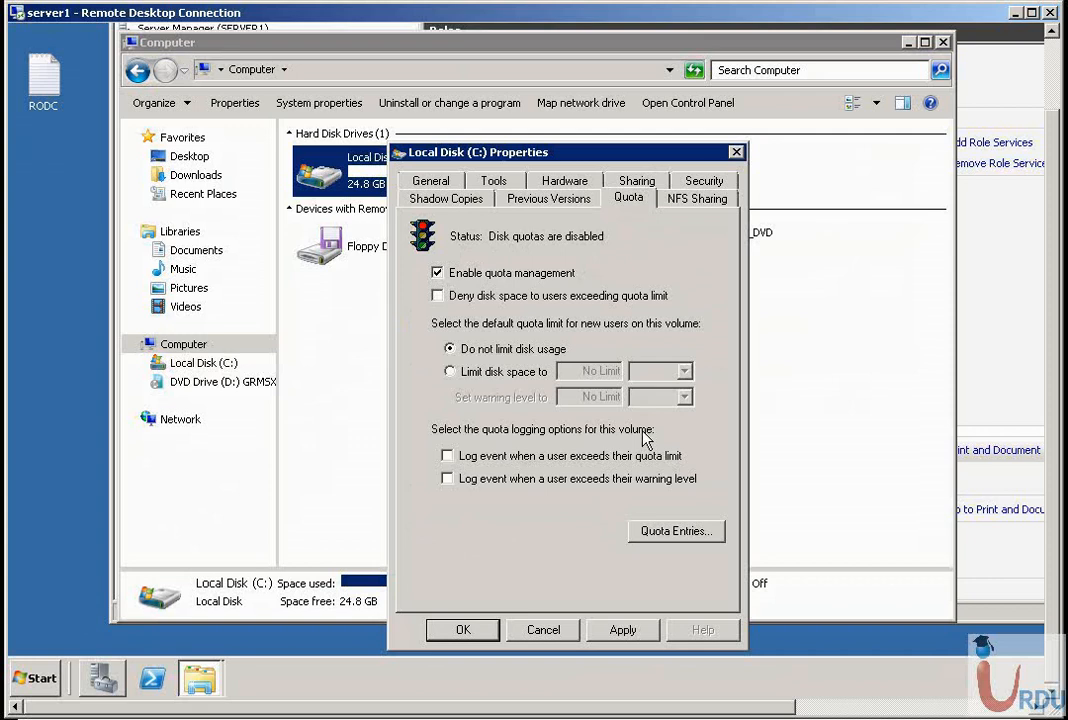
{"action": "left_click", "coordinate": [477, 374]}
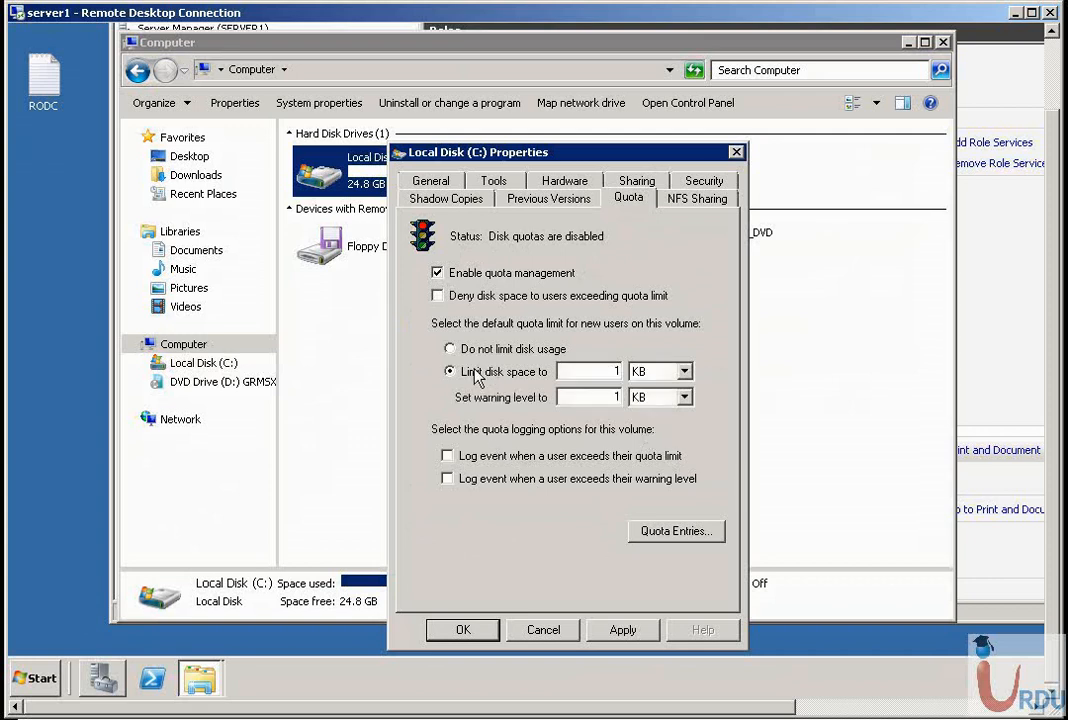
{"action": "double_click", "coordinate": [615, 371]}
{"action": "type", "text": "10"}
{"action": "left_click", "coordinate": [683, 371]}
{"action": "left_click", "coordinate": [661, 402]}
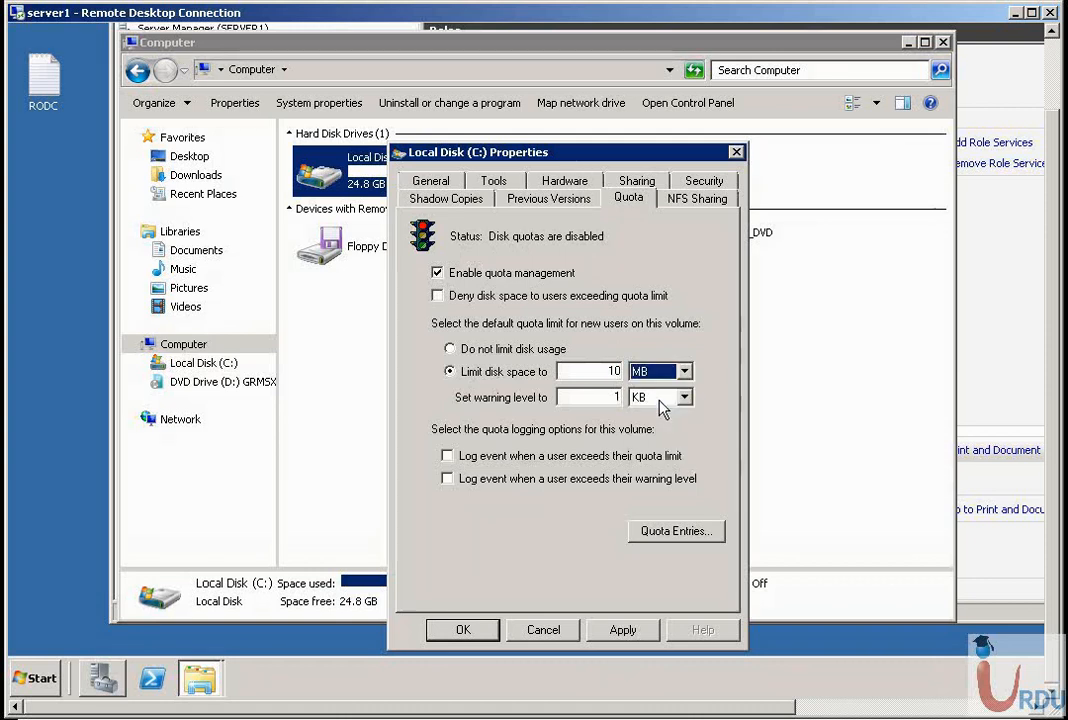
Set the quota warning level for Local Disk (C:) to 7 MB
{"action": "double_click", "coordinate": [612, 398]}
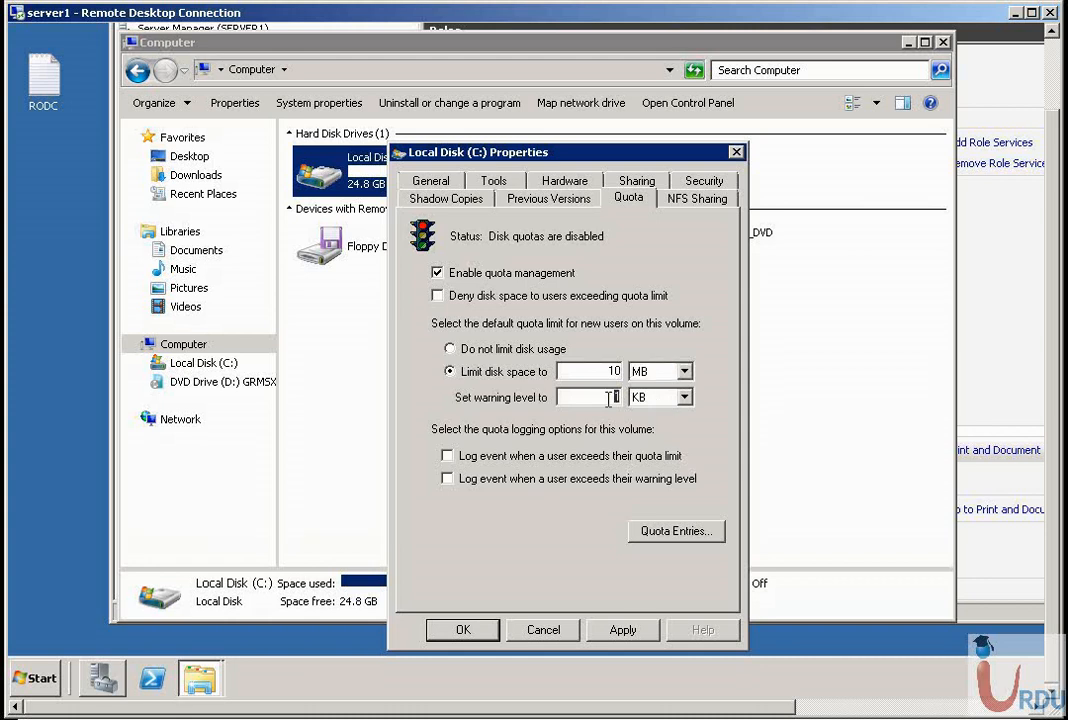
{"action": "type", "text": "7"}
{"action": "left_click", "coordinate": [684, 397]}
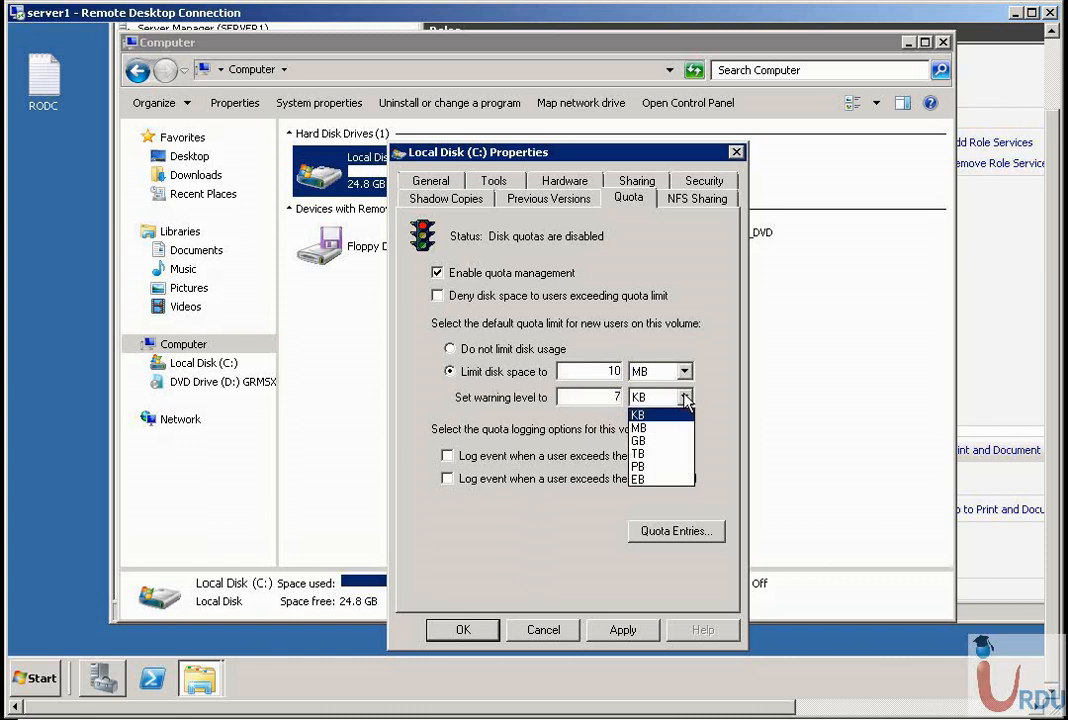
{"action": "left_click", "coordinate": [676, 429]}
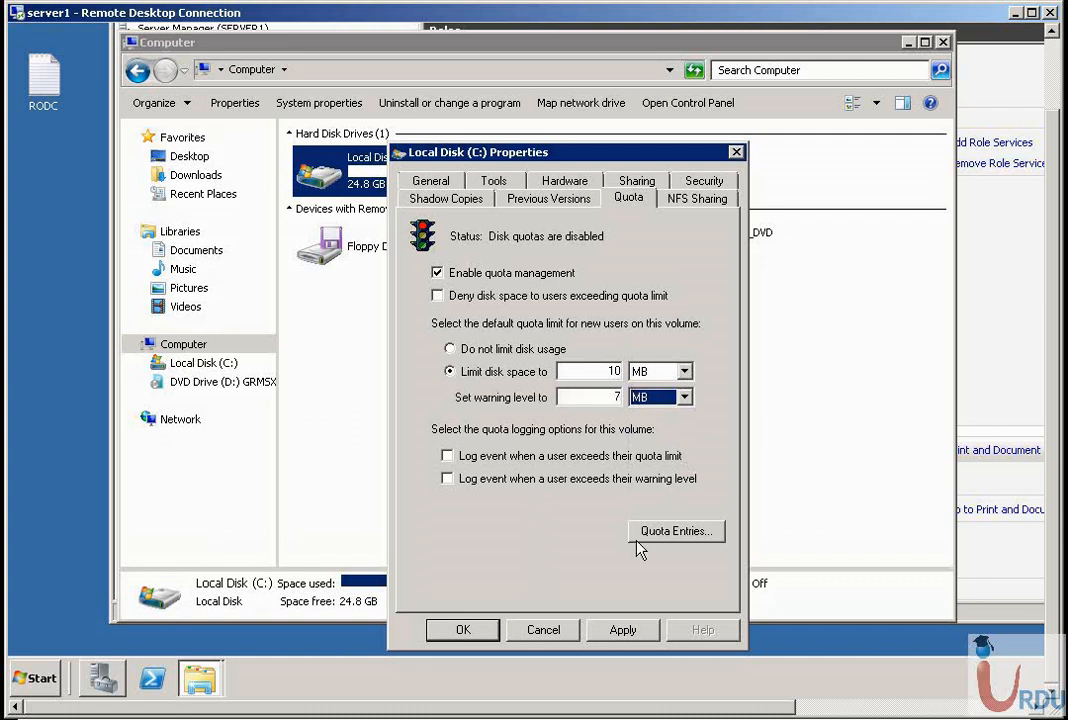
Open the quota entries of drive C: and widen the Logon Name column to fit its contents
{"action": "left_click", "coordinate": [670, 532]}
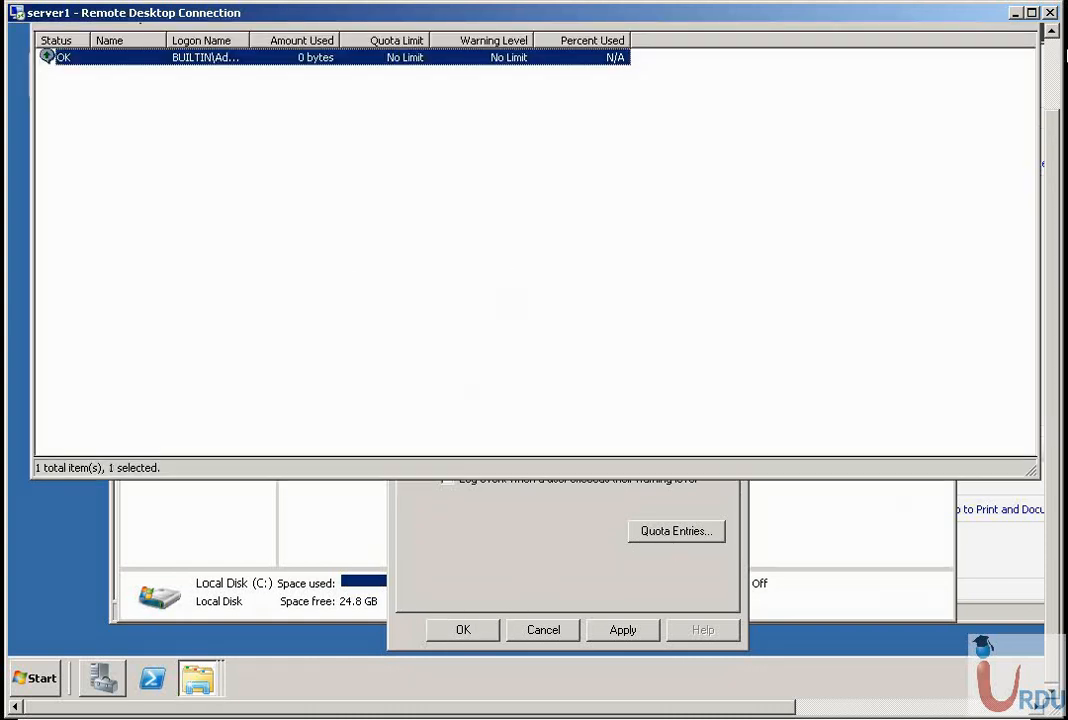
{"action": "left_click", "coordinate": [1056, 45]}
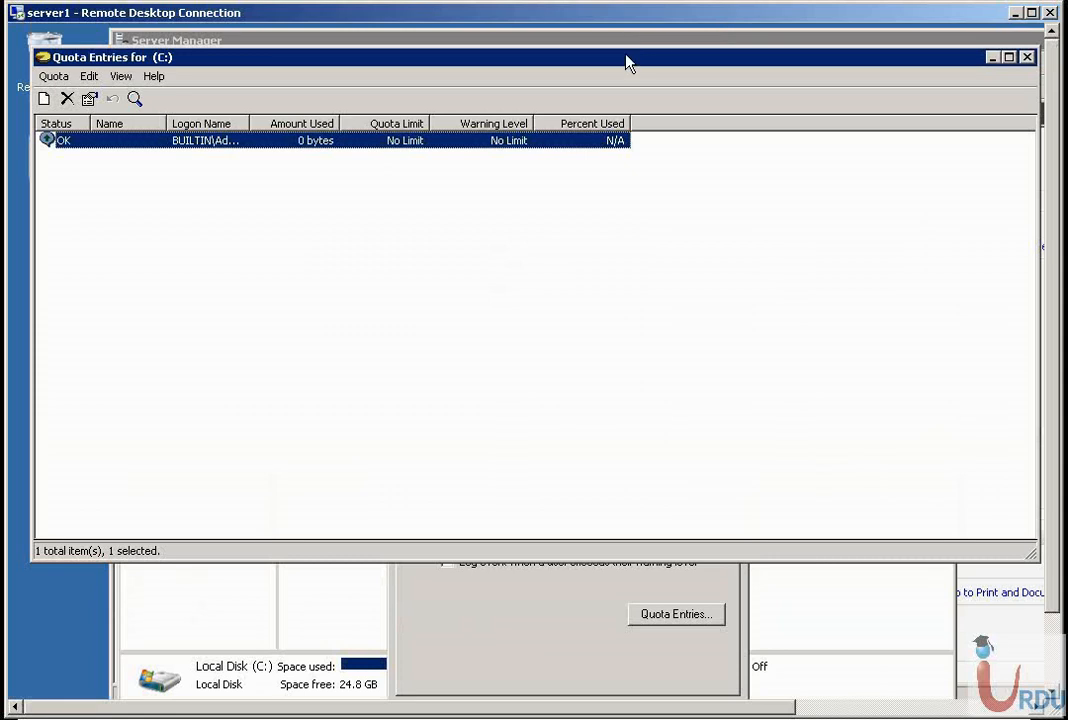
{"action": "double_click", "coordinate": [244, 123]}
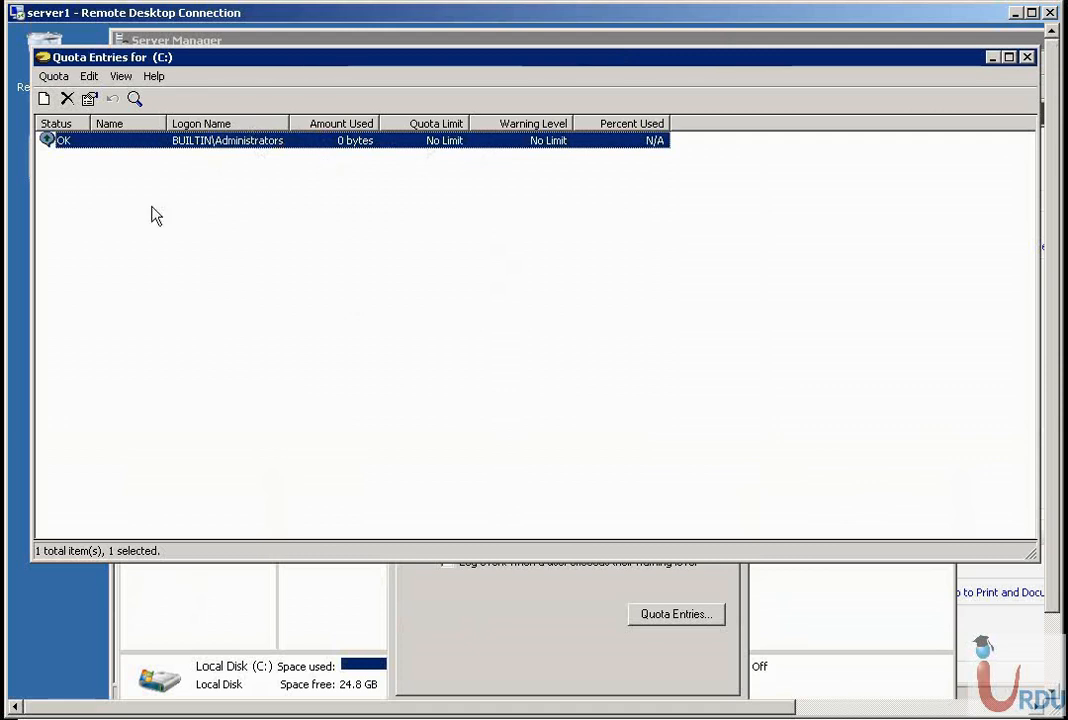
Start a new quota entry for the user "server", cancel it and close the quota entries window
{"action": "left_click", "coordinate": [44, 100]}
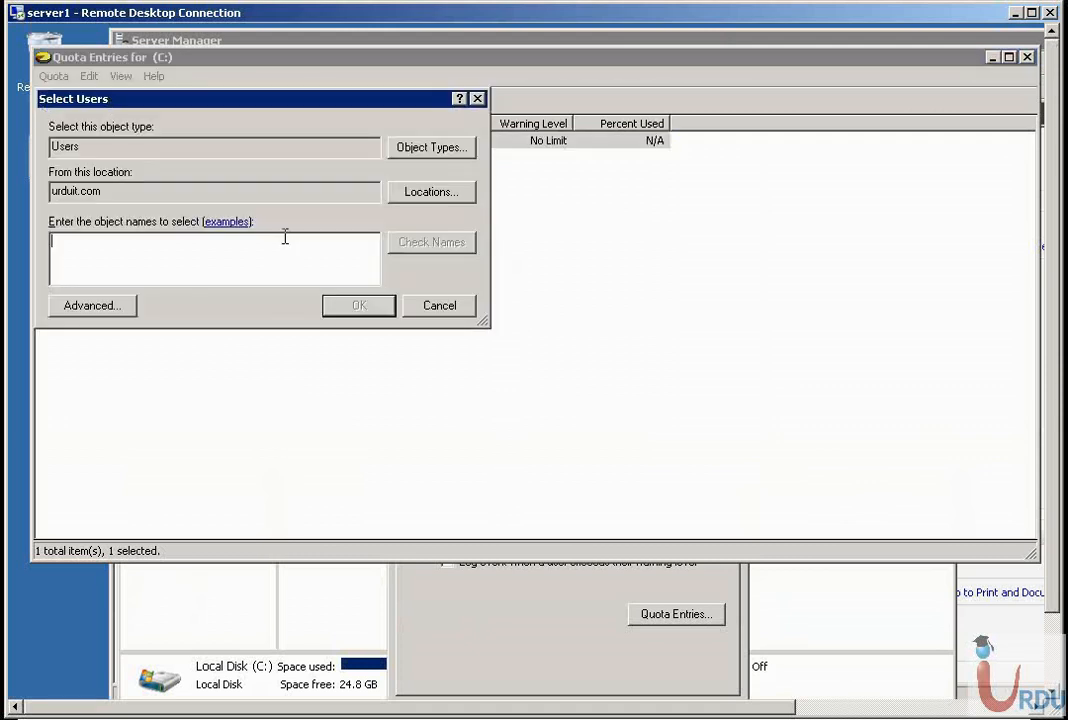
{"action": "type", "text": "server"}
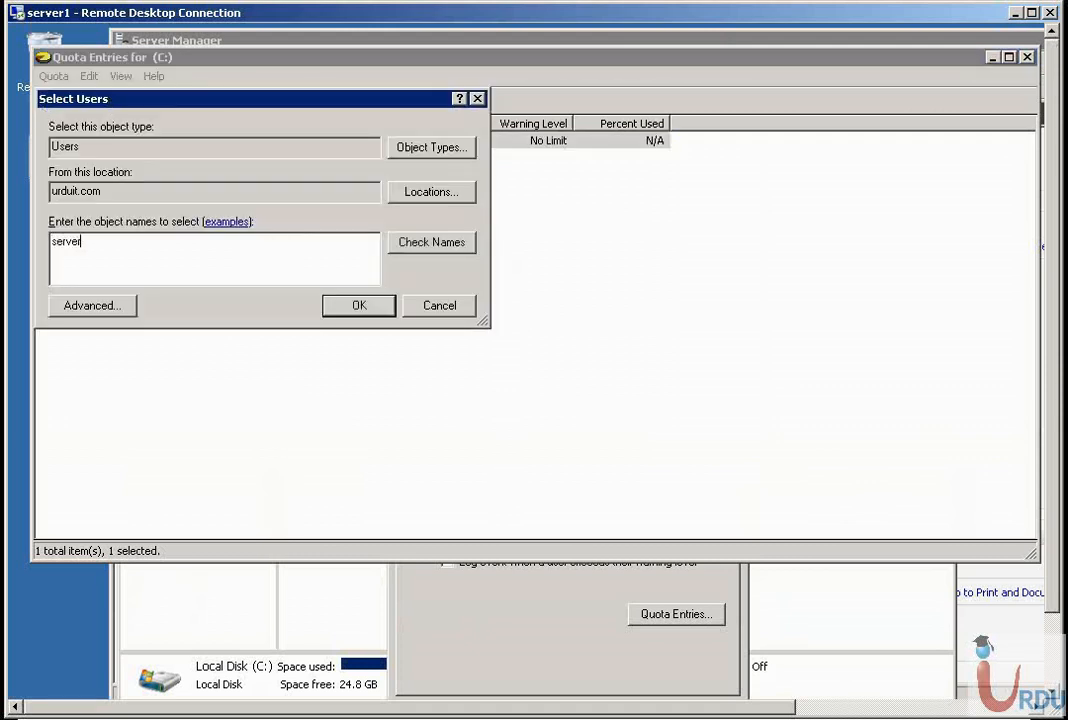
{"action": "left_click", "coordinate": [445, 243]}
{"action": "left_click", "coordinate": [359, 306]}
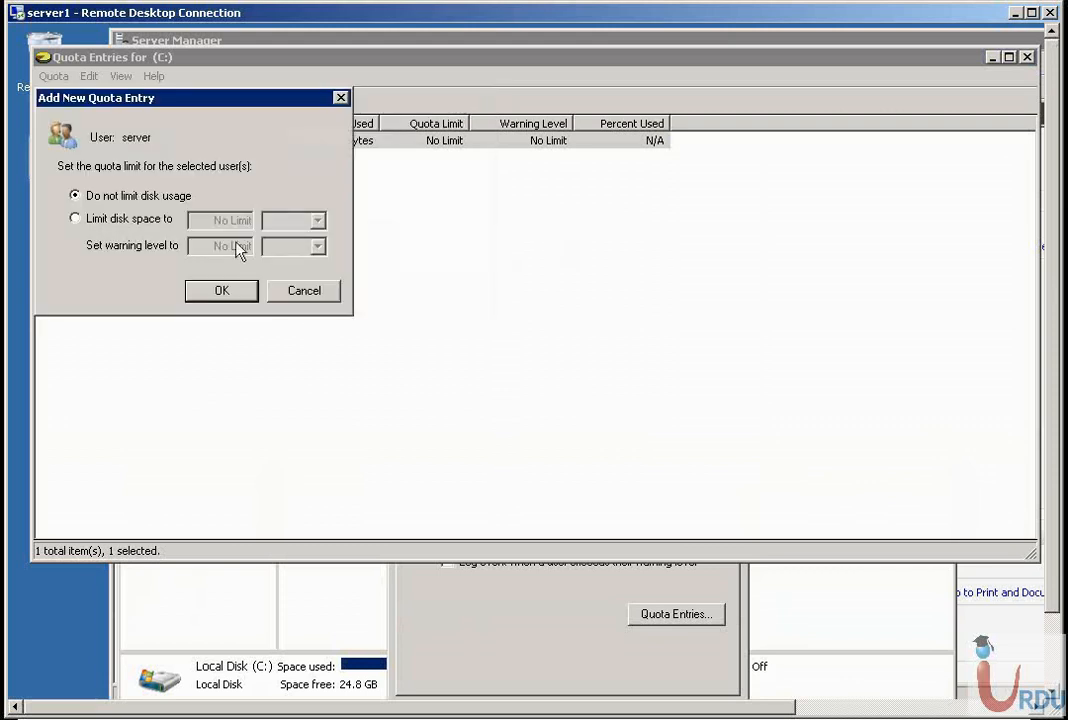
{"action": "left_click", "coordinate": [288, 298]}
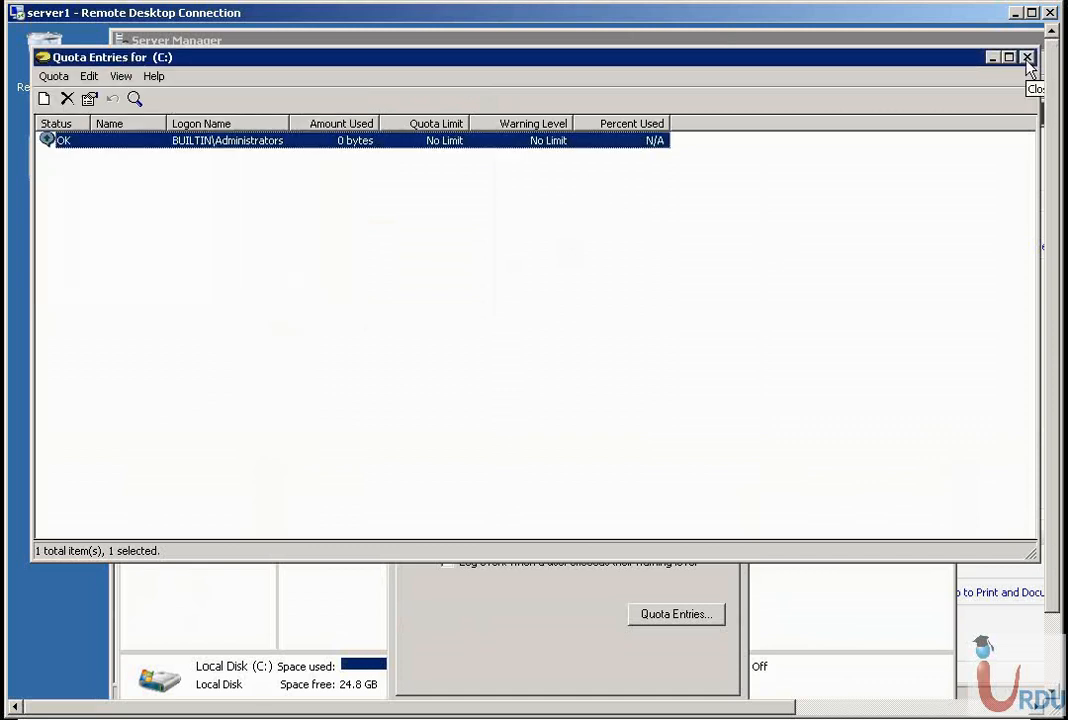
{"action": "left_click", "coordinate": [1027, 58]}
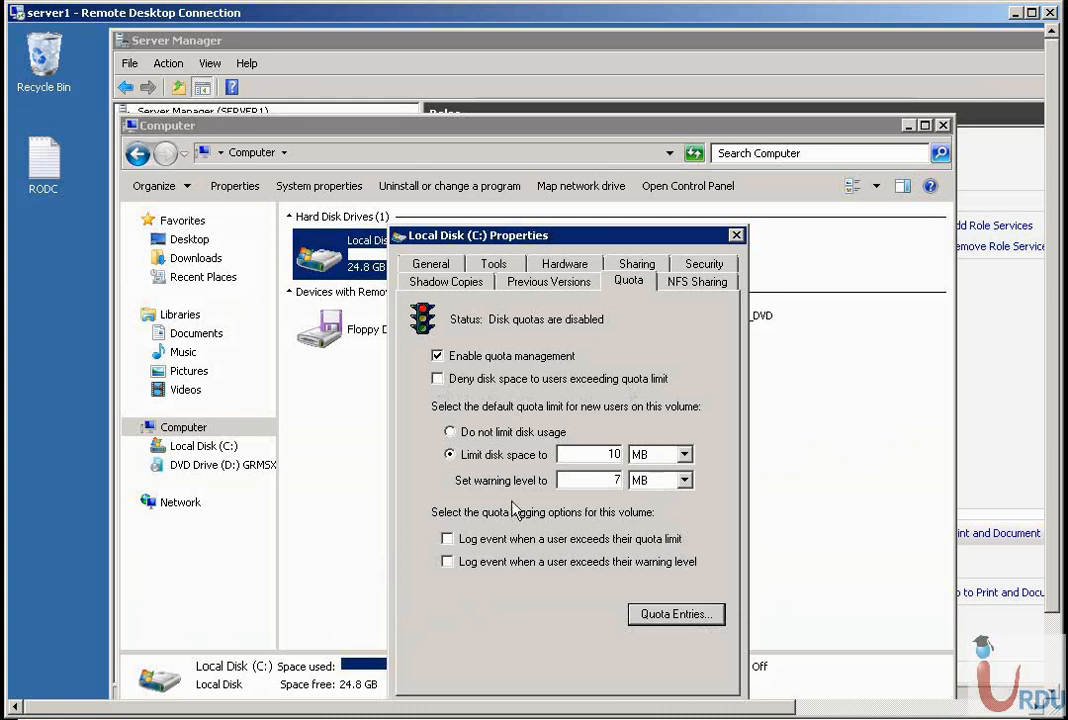
Select the option denying disk space to users exceeding the quota limit, and discard the drive's quota changes
{"action": "left_click", "coordinate": [438, 379]}
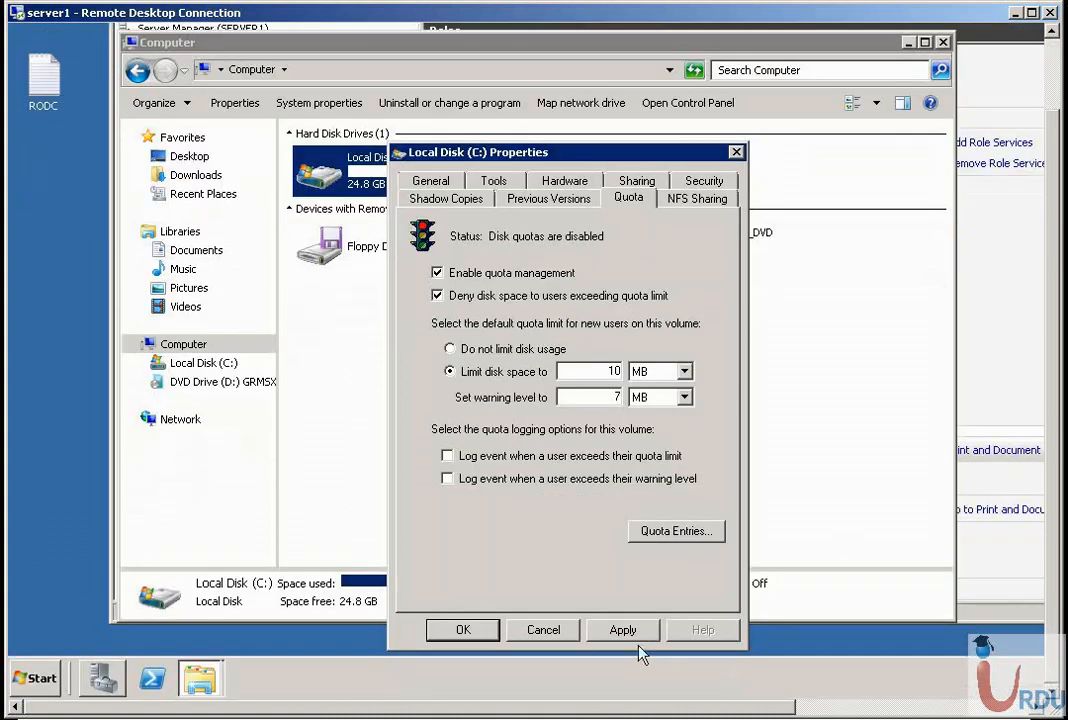
{"action": "left_click", "coordinate": [545, 636]}
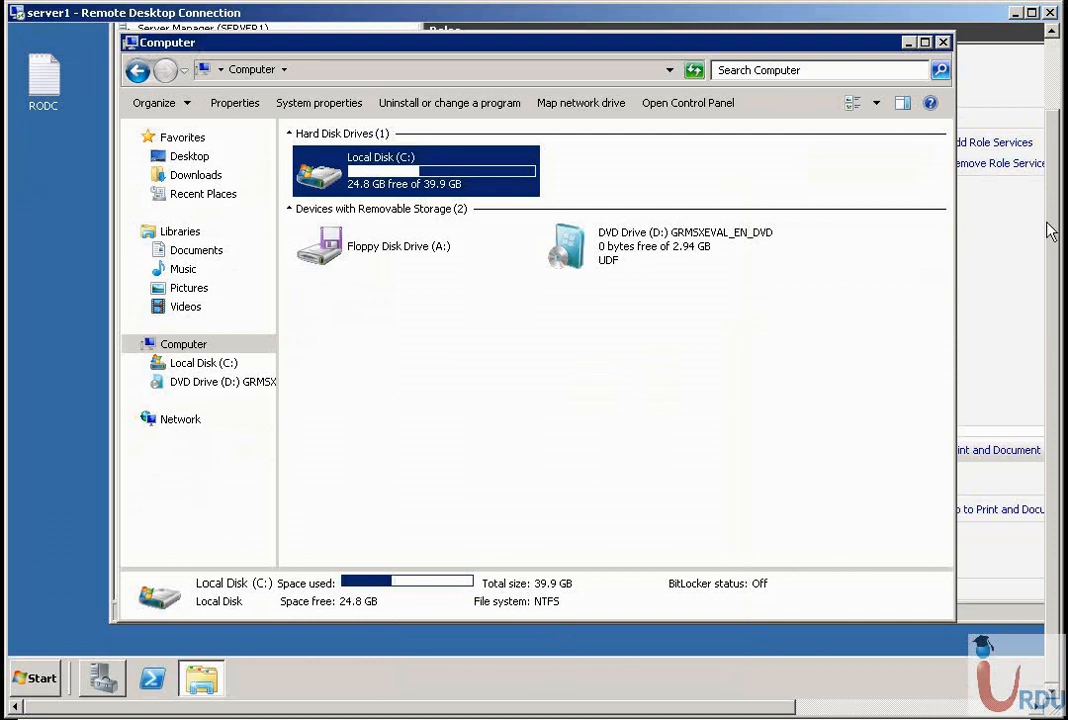
Return to Server Manager and open the Quotas list under File Server Resource Manager's Quota Management
{"action": "left_click", "coordinate": [1026, 221]}
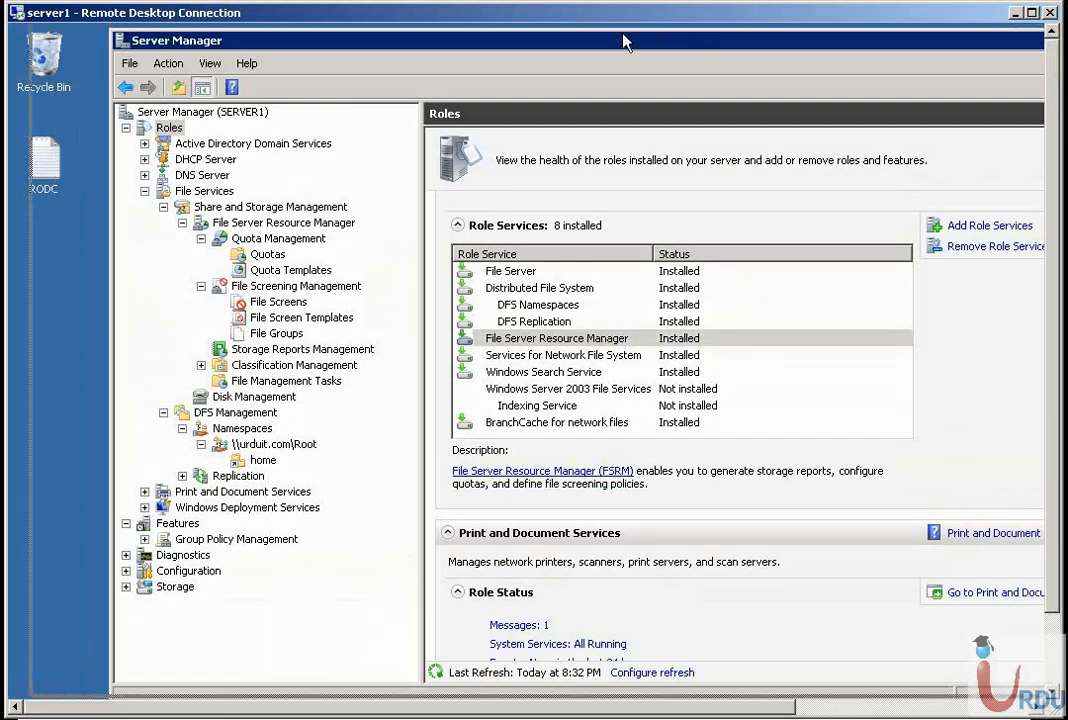
{"action": "left_click_drag", "start_coordinate": [633, 44], "coordinate": [558, 40]}
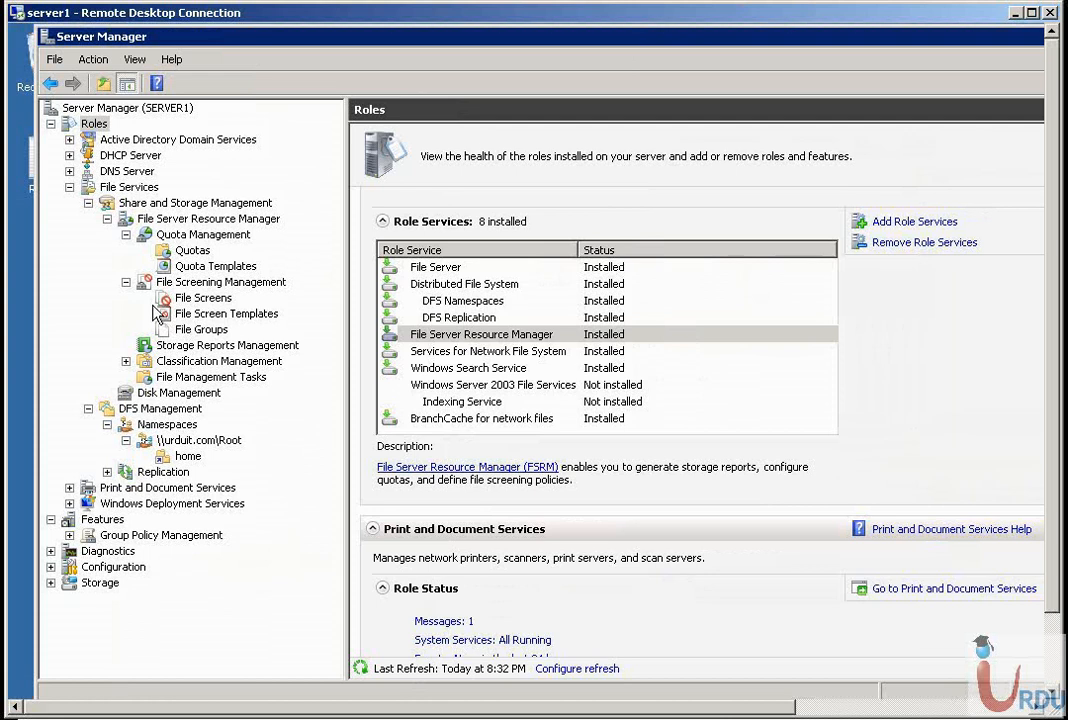
{"action": "left_click", "coordinate": [95, 185]}
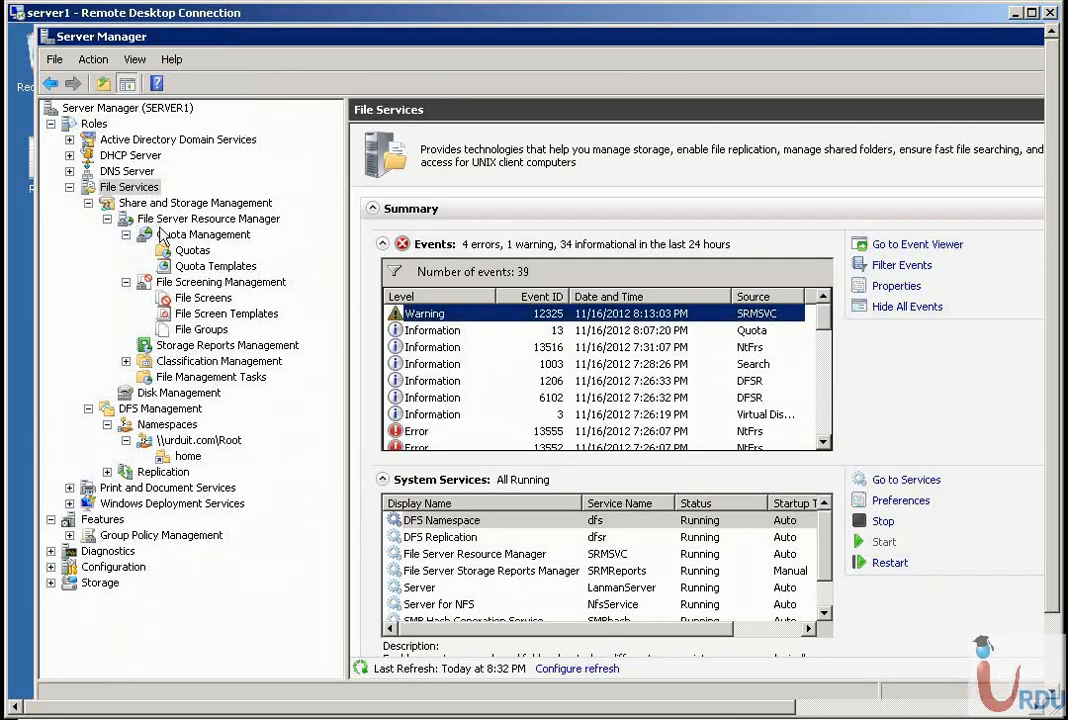
{"action": "left_click", "coordinate": [165, 220]}
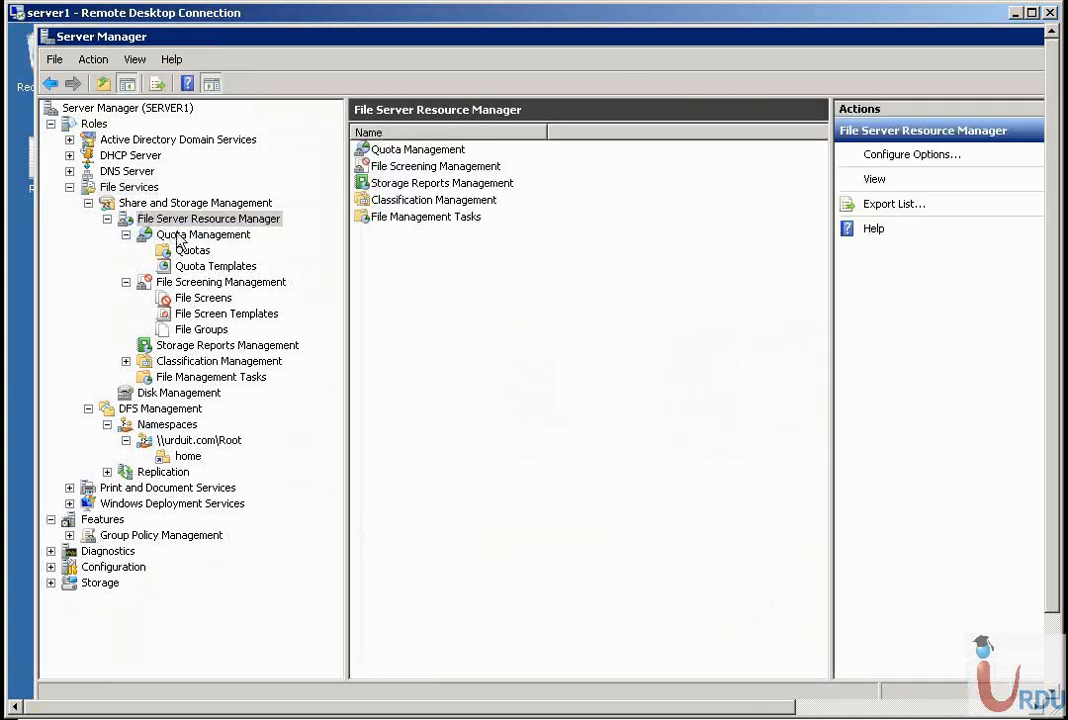
{"action": "left_click", "coordinate": [190, 238]}
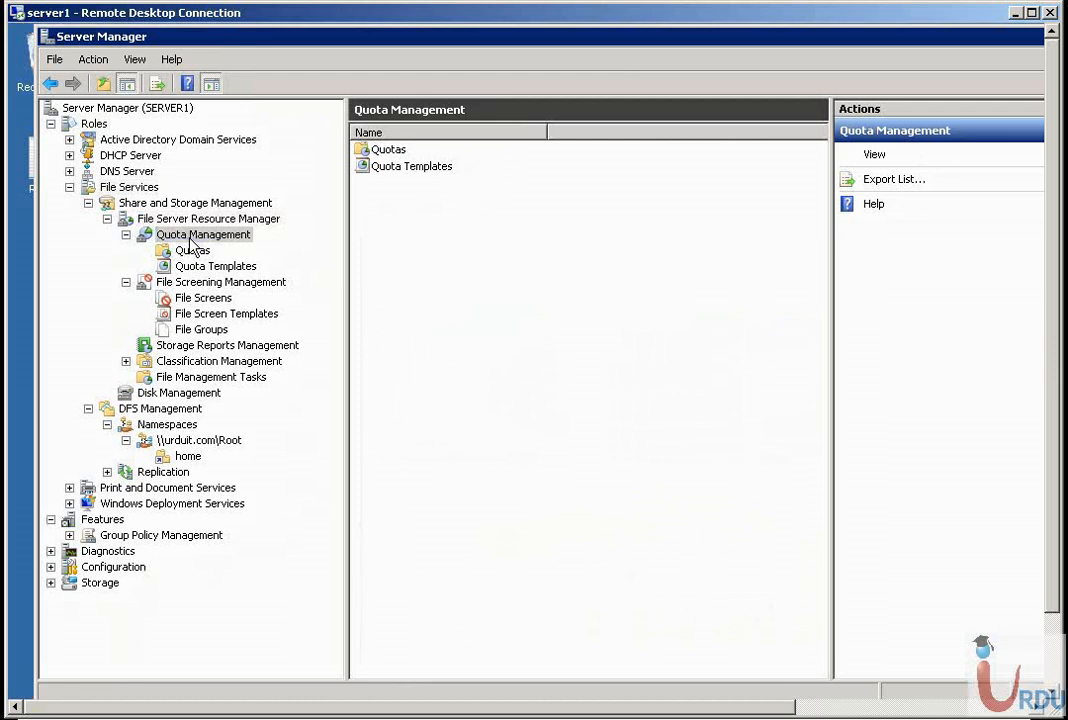
{"action": "left_click", "coordinate": [390, 150]}
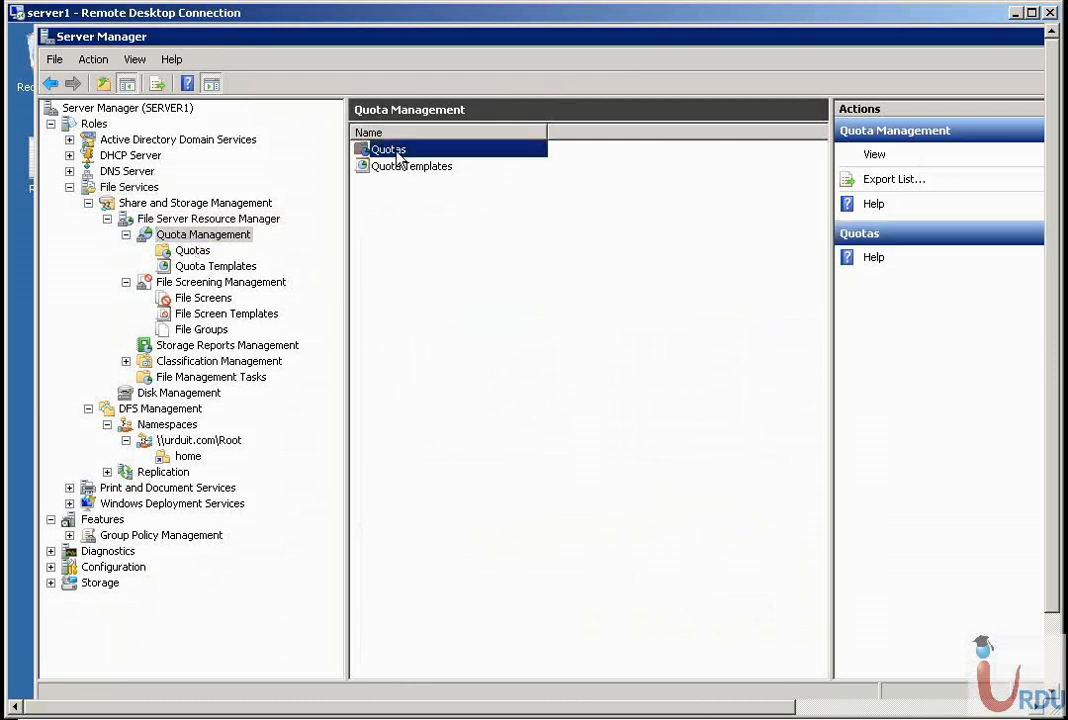
{"action": "left_click", "coordinate": [200, 253]}
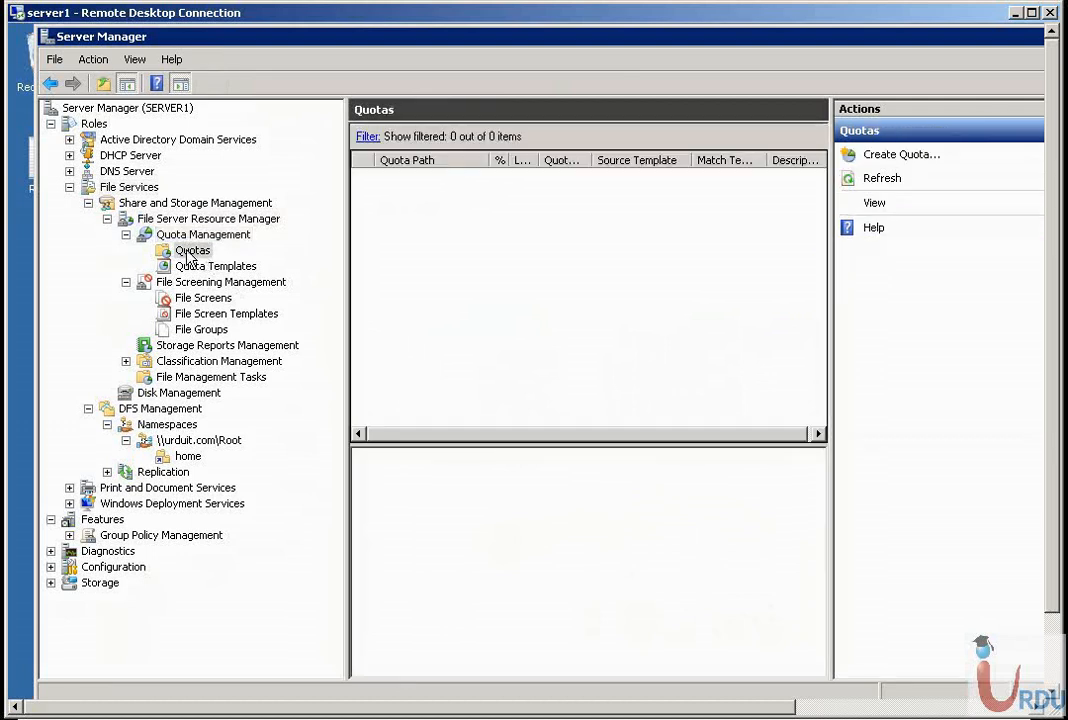
Start creating a new quota and set its path to the folder C:\Office Work
{"action": "right_click", "coordinate": [402, 245]}
{"action": "left_click", "coordinate": [437, 254]}
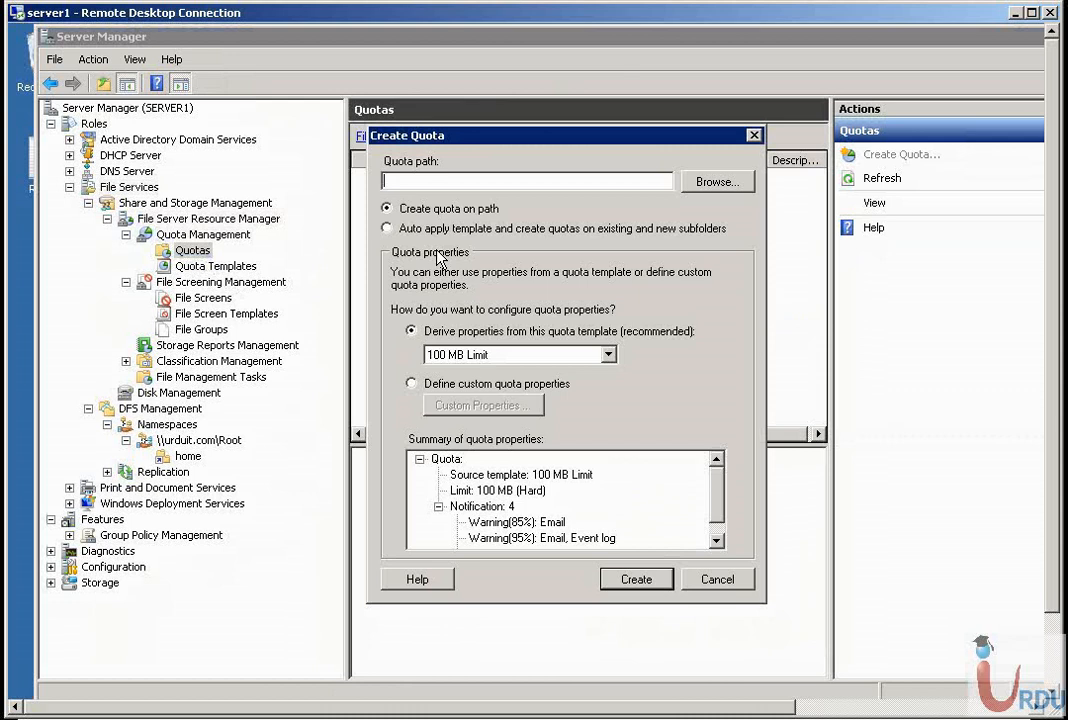
{"action": "left_click", "coordinate": [712, 184]}
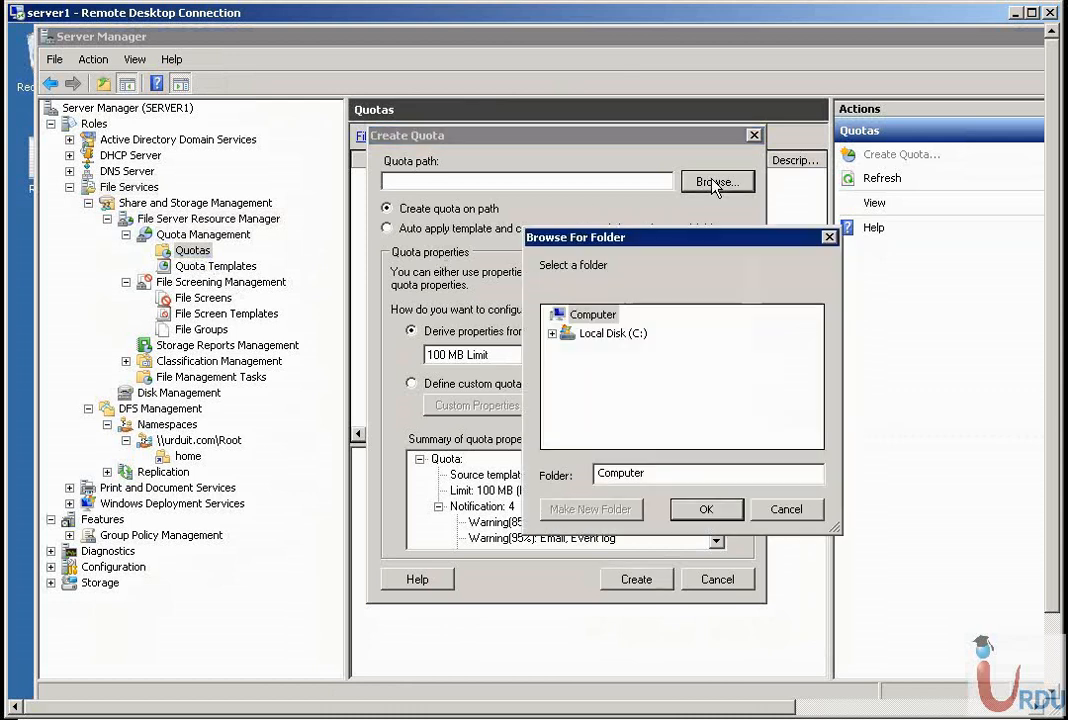
{"action": "left_click", "coordinate": [552, 334]}
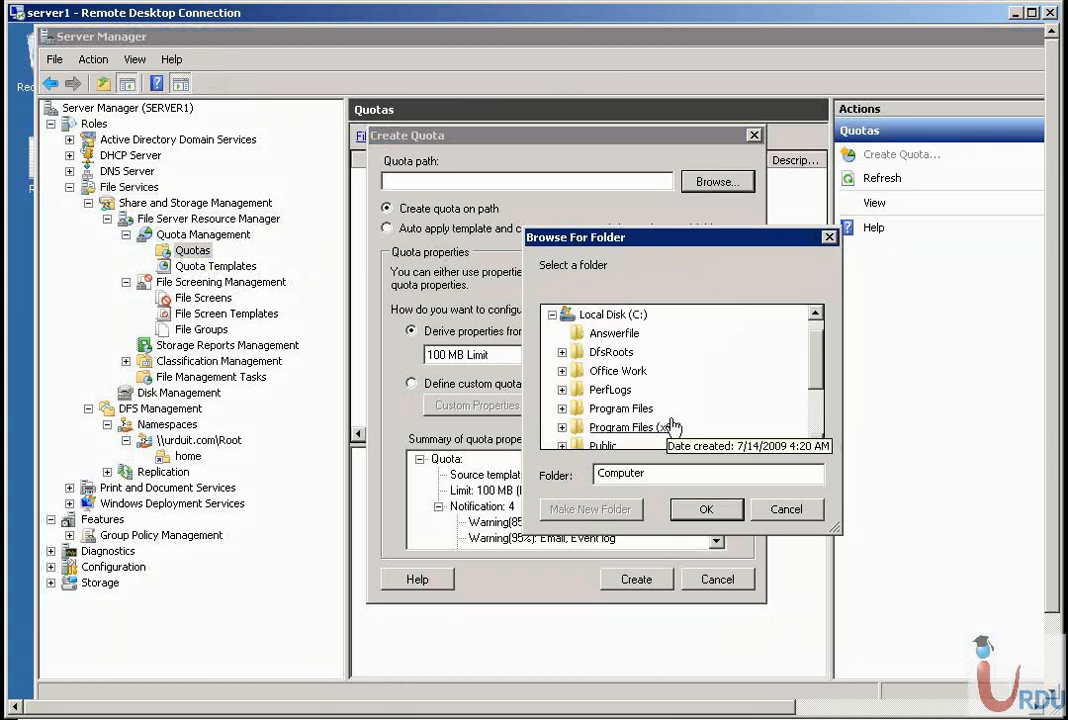
{"action": "left_click", "coordinate": [612, 371]}
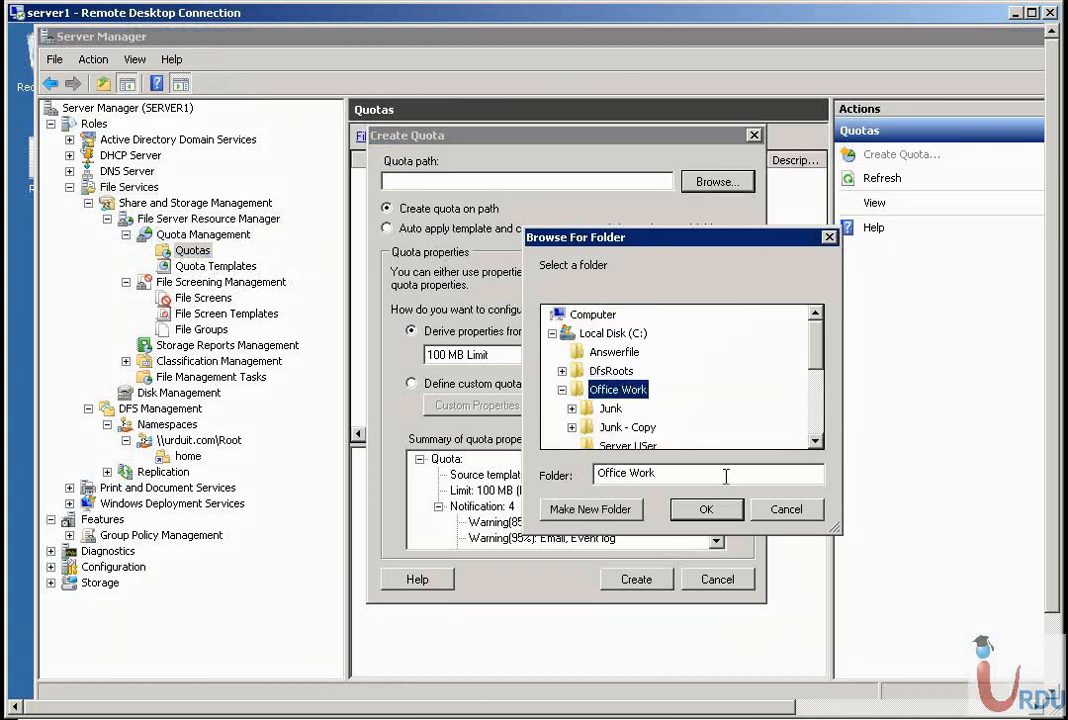
{"action": "left_click", "coordinate": [705, 509]}
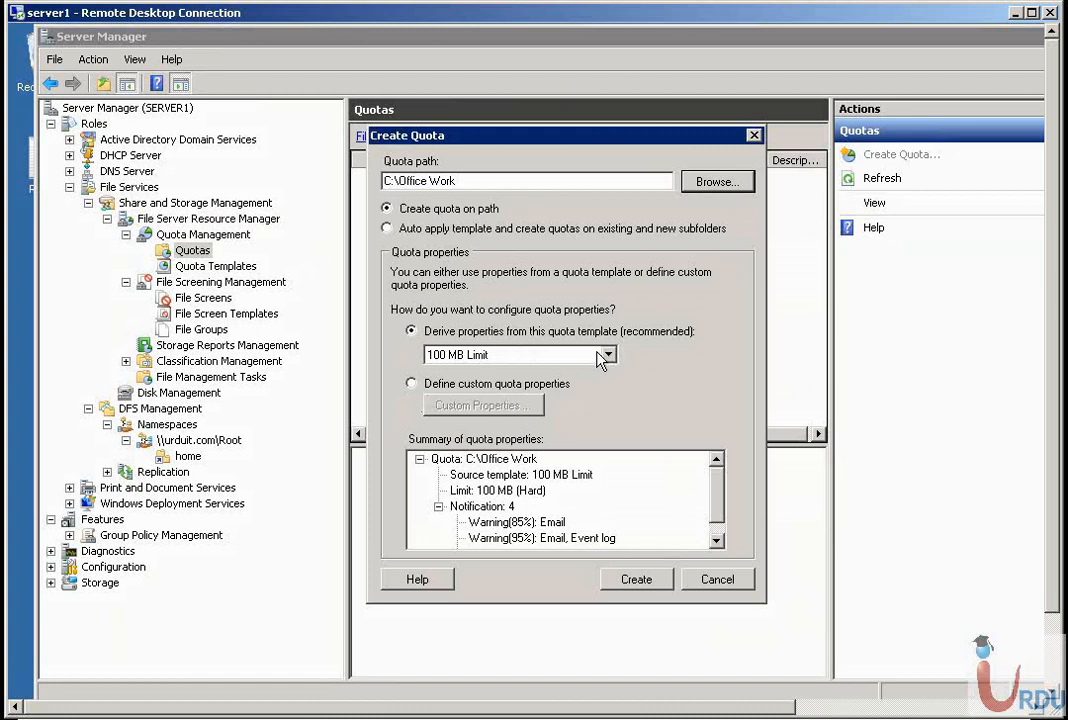
Choose to define custom quota properties for C:\Office Work instead of using a template, and open those properties
{"action": "left_click", "coordinate": [604, 357]}
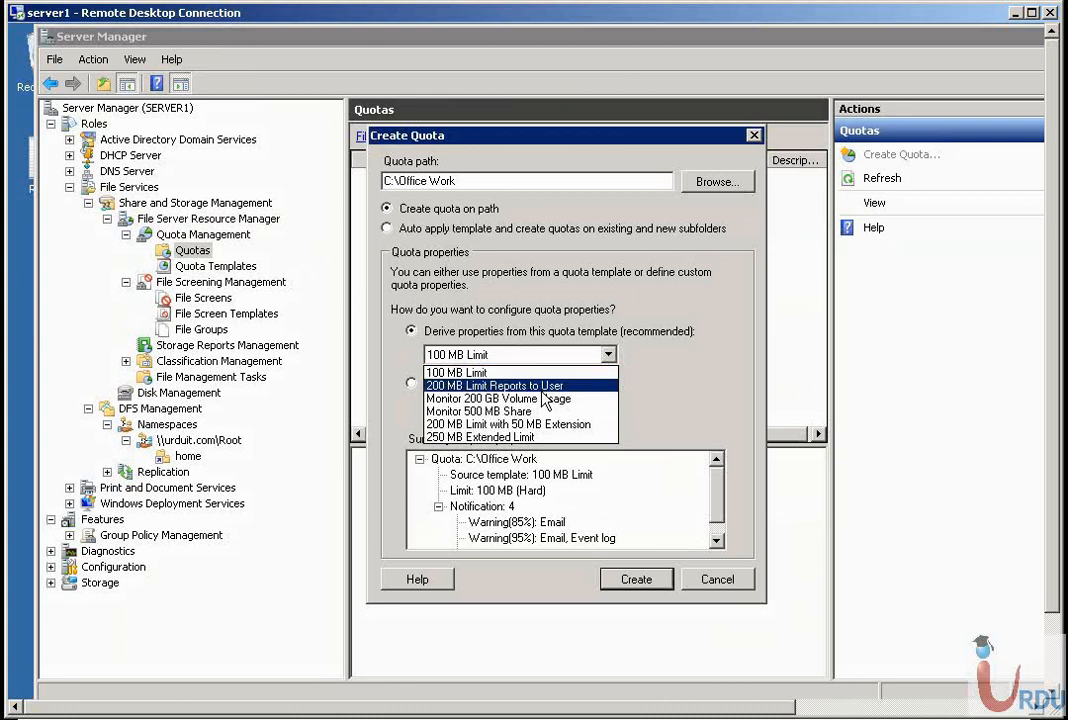
{"action": "left_click", "coordinate": [682, 399]}
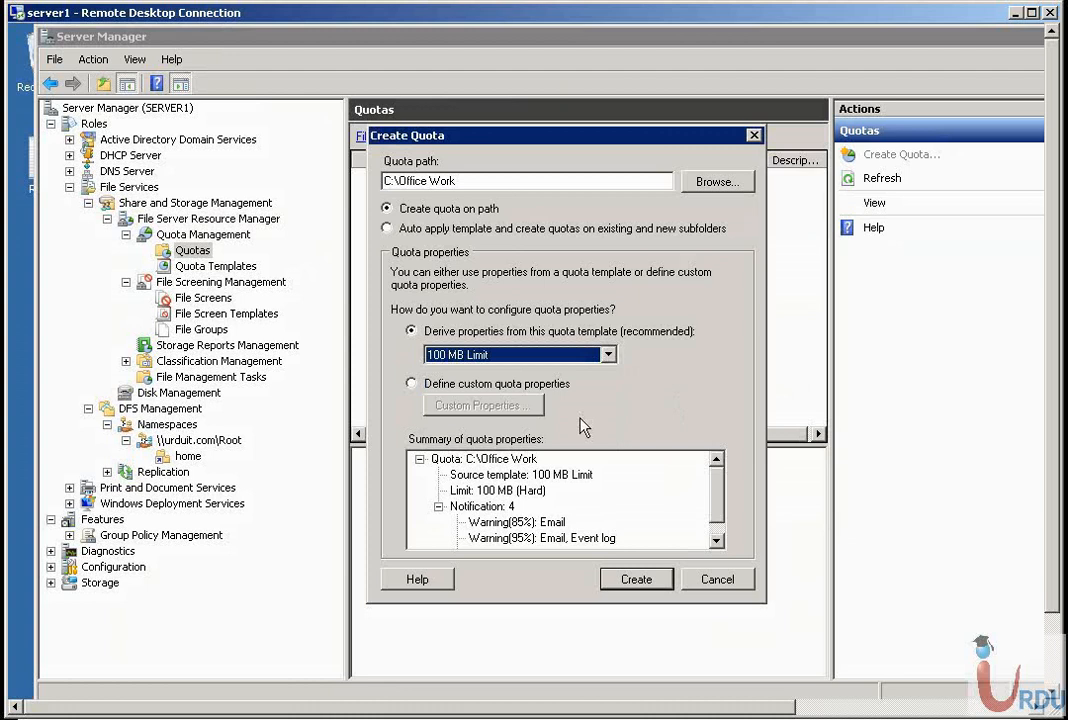
{"action": "left_click", "coordinate": [411, 384]}
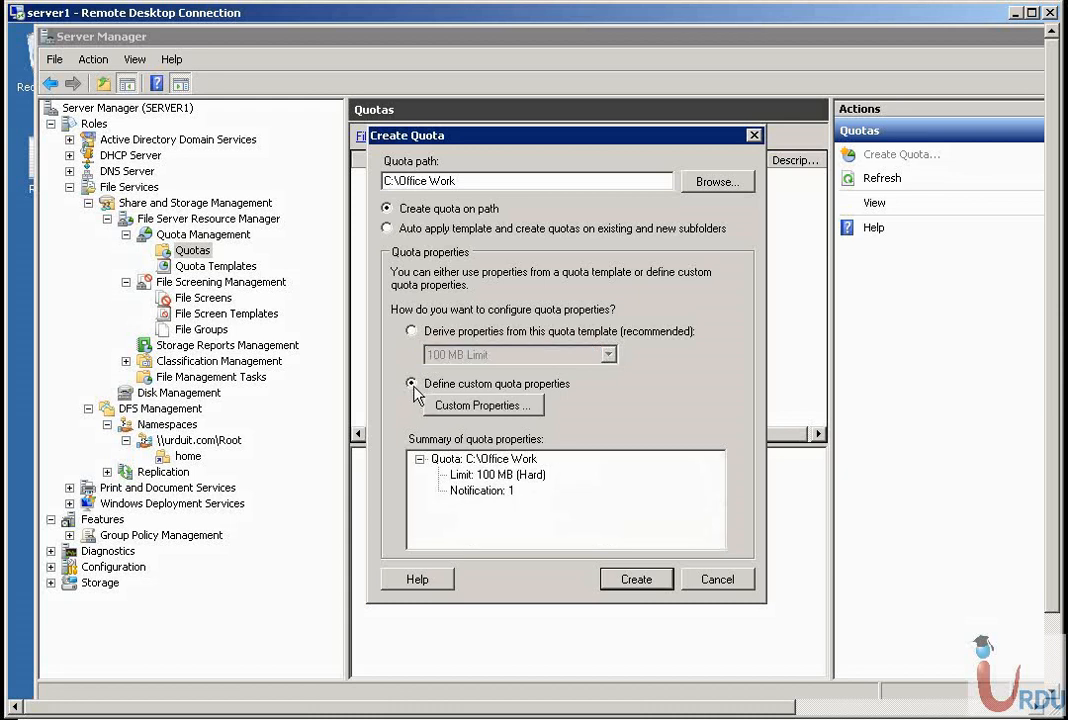
{"action": "left_click", "coordinate": [472, 410]}
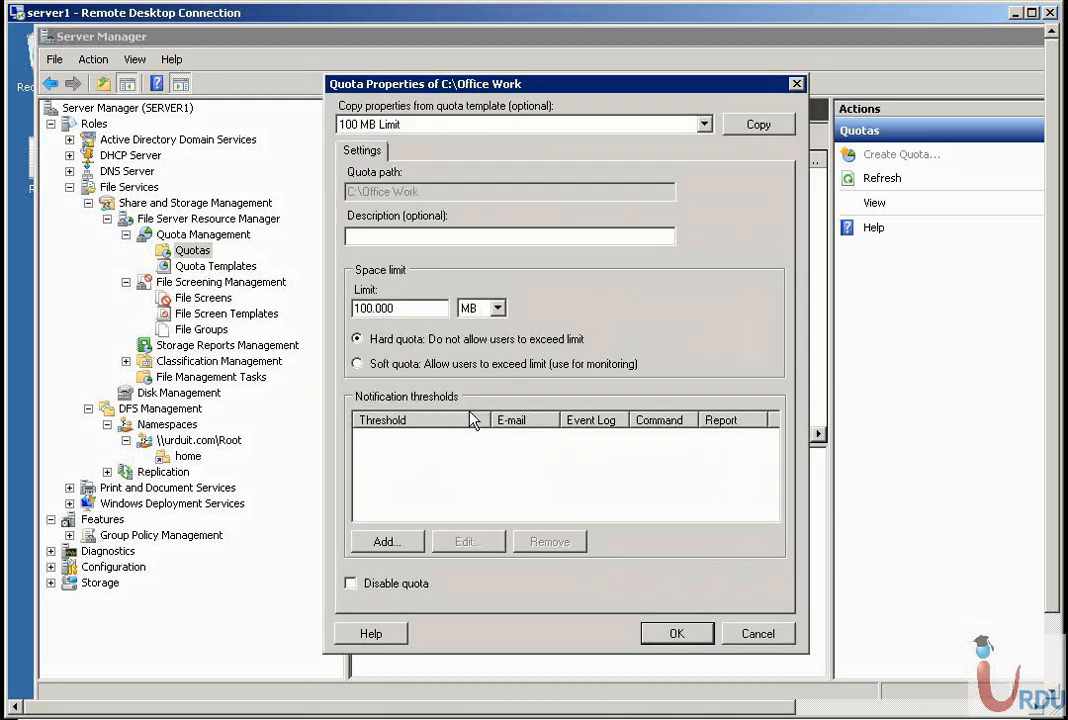
Give the quota the description "Angry Quota" and set its space limit to 10 MB
{"action": "left_click", "coordinate": [705, 125]}
{"action": "left_click", "coordinate": [705, 125]}
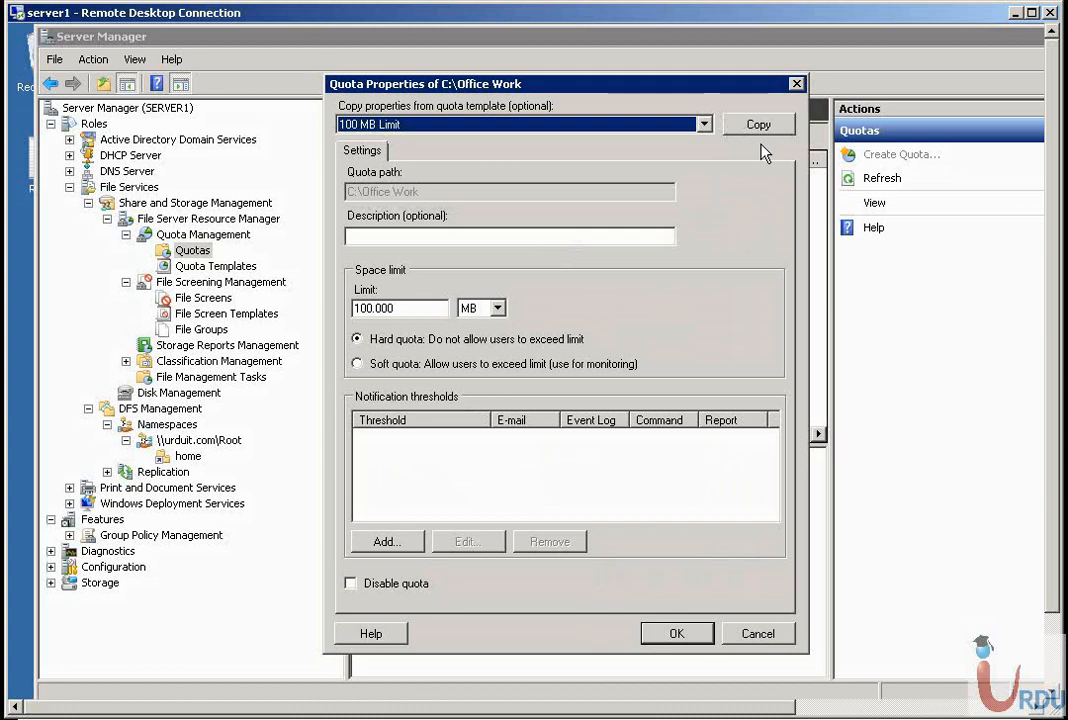
{"action": "left_click", "coordinate": [541, 236]}
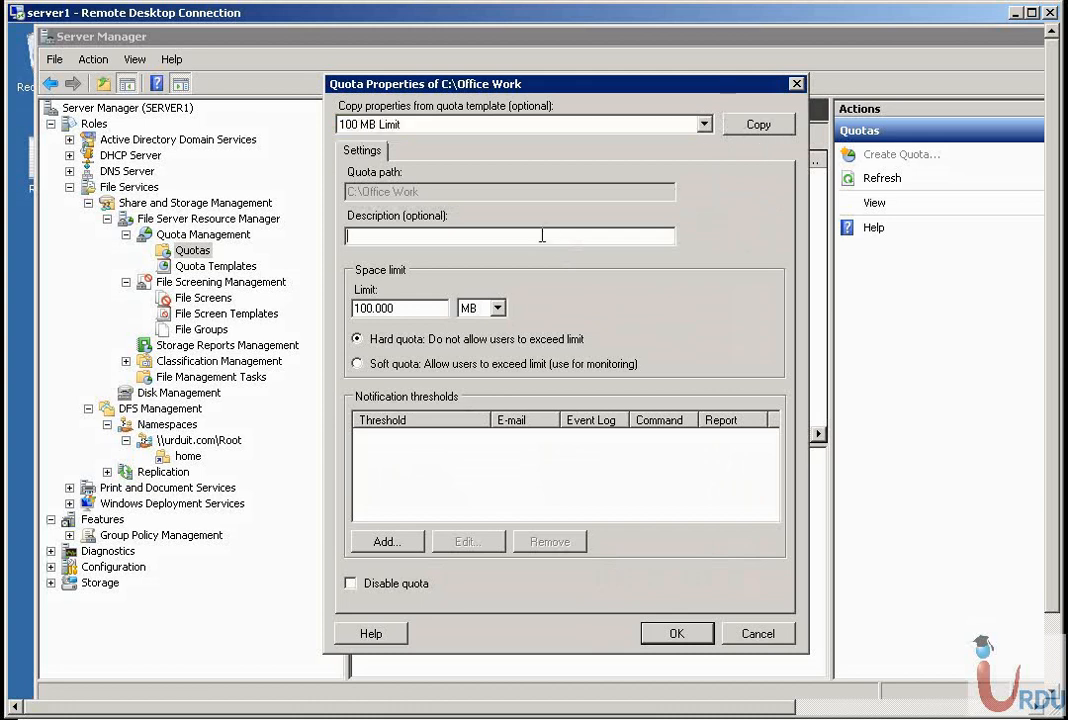
{"action": "type", "text": "Angry Quota"}
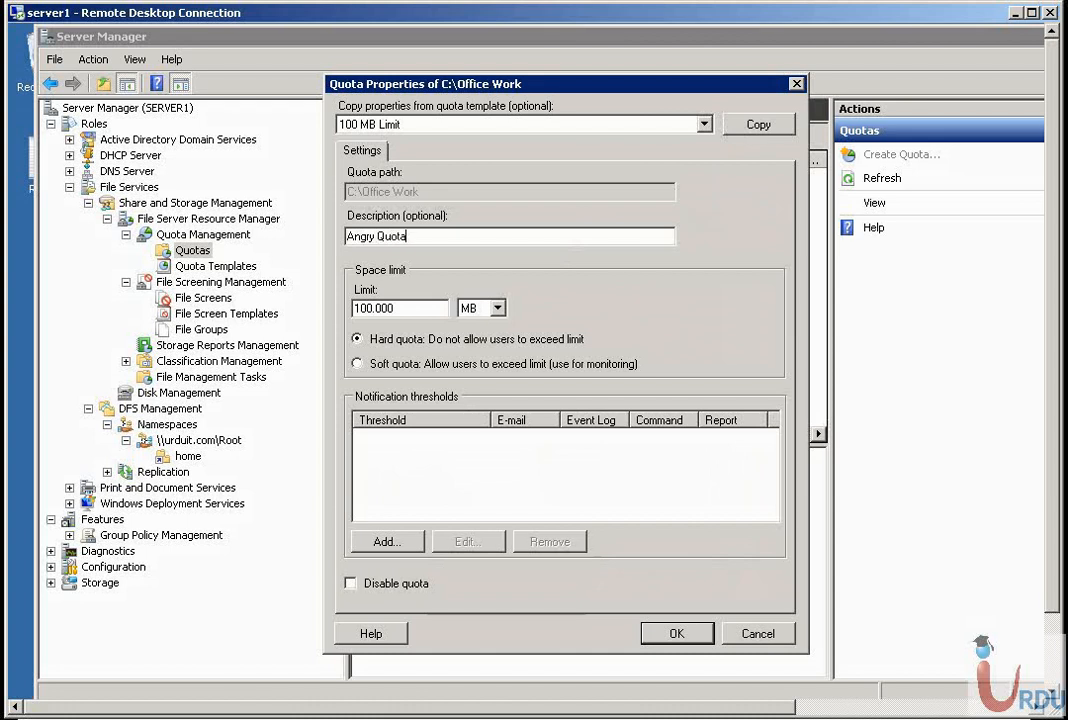
{"action": "left_click", "coordinate": [400, 310]}
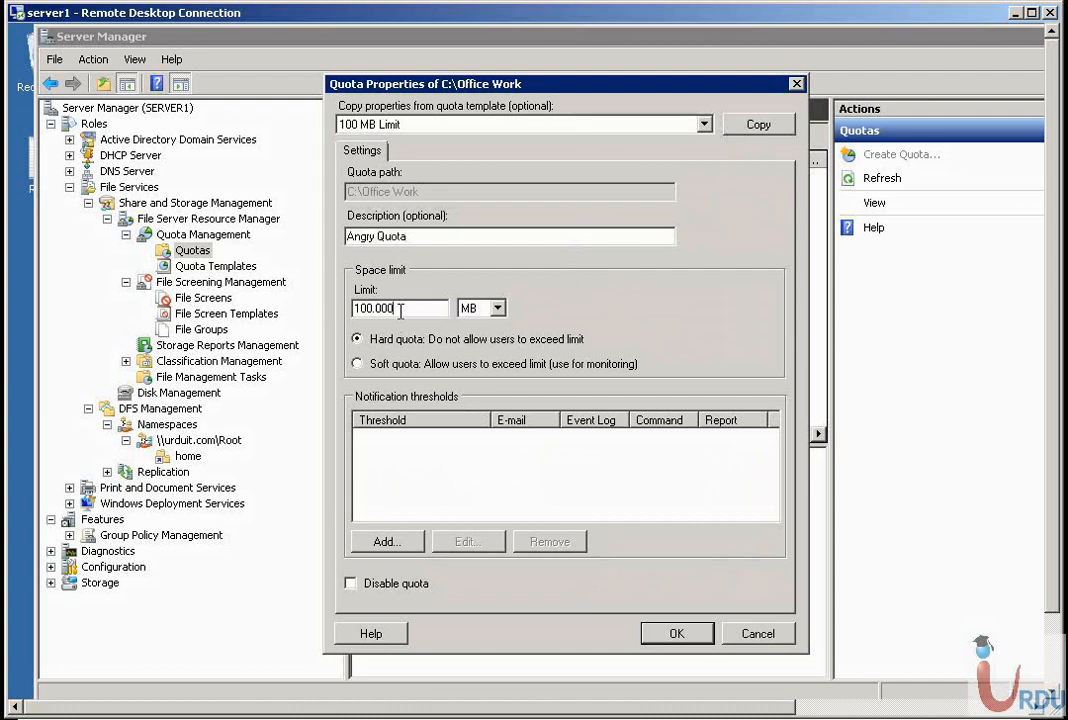
{"action": "double_click", "coordinate": [400, 310]}
{"action": "type", "text": "10"}
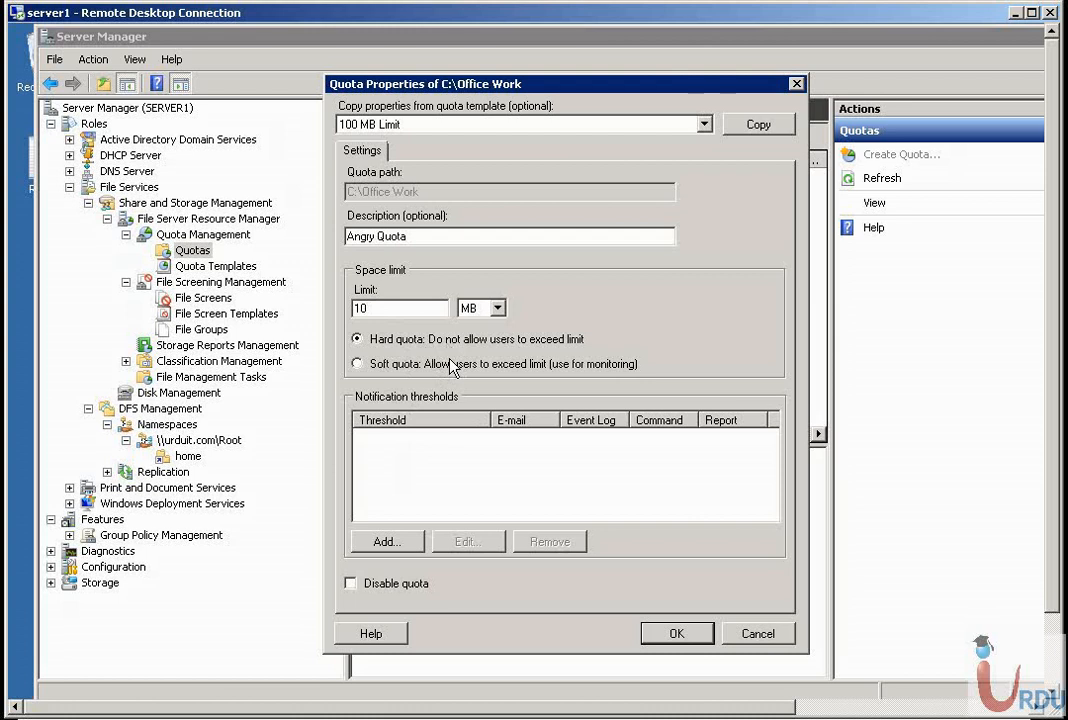
Start a notification threshold at 70% usage and have it send a warning to the event log
{"action": "left_click", "coordinate": [387, 545]}
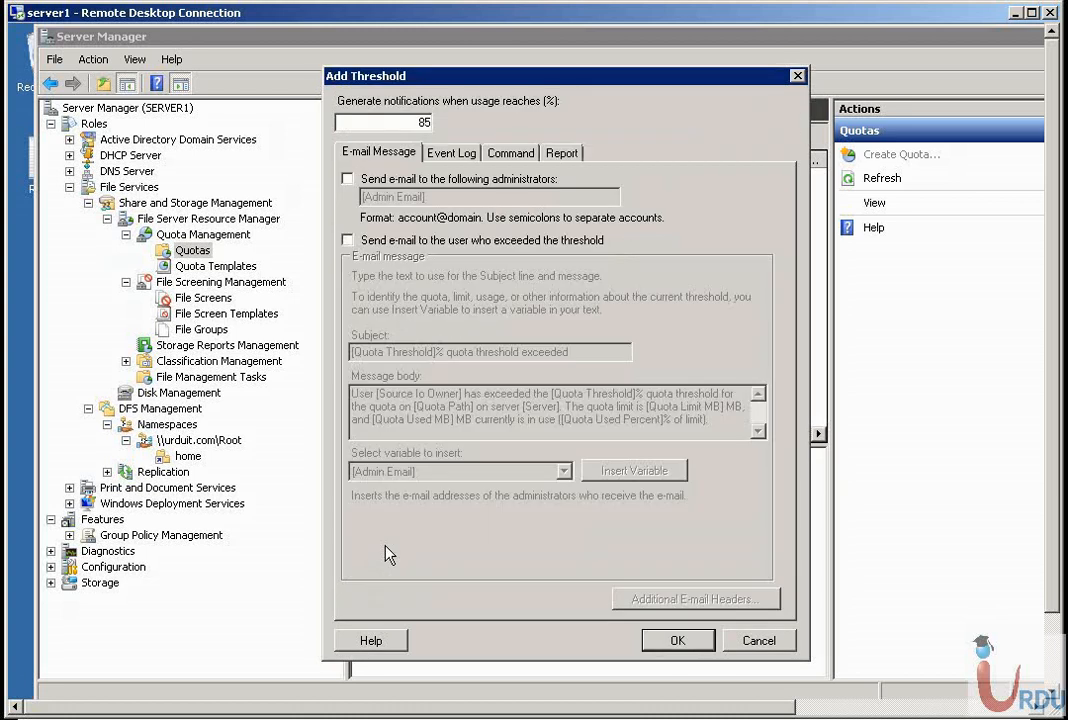
{"action": "double_click", "coordinate": [417, 121]}
{"action": "left_click", "coordinate": [417, 121]}
{"action": "double_click", "coordinate": [417, 121]}
{"action": "type", "text": "70"}
{"action": "left_click", "coordinate": [447, 155]}
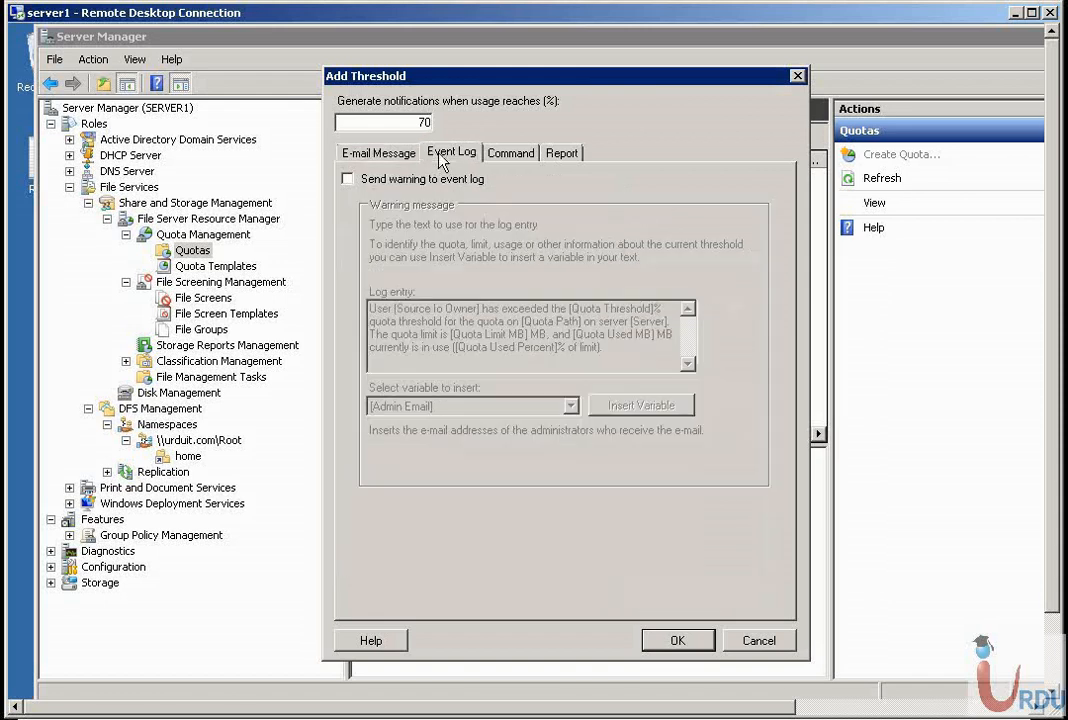
{"action": "left_click", "coordinate": [347, 179]}
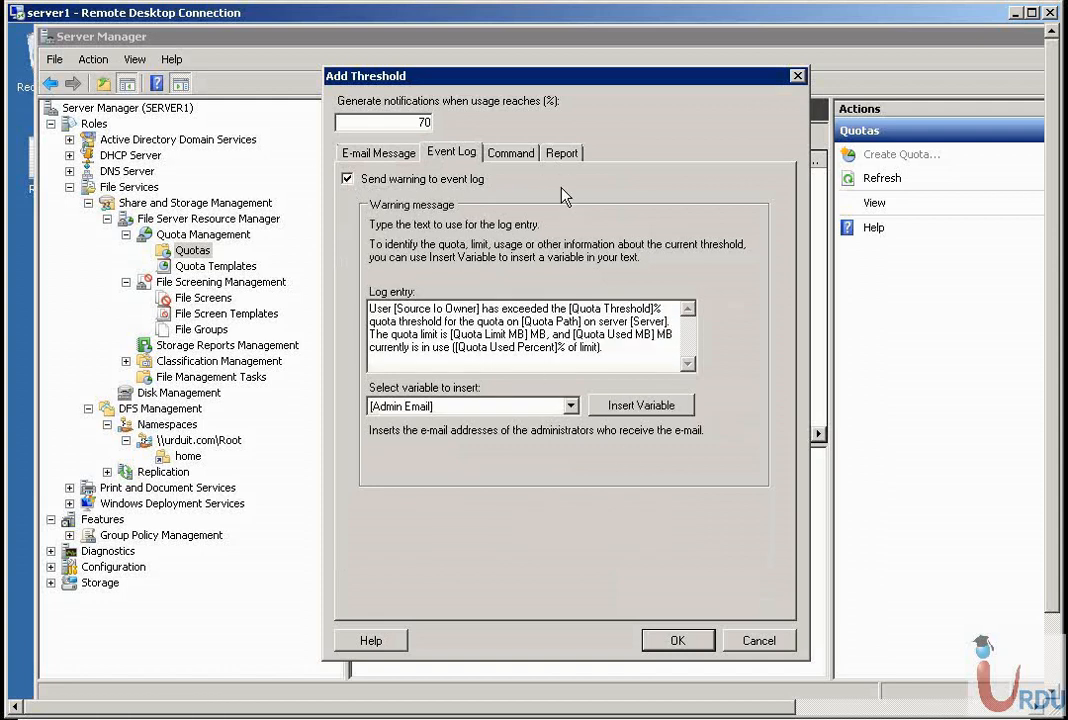
Make the threshold run the script C:\yahoo.bat, leave its report options unset, and add the threshold to the quota
{"action": "left_click", "coordinate": [512, 152]}
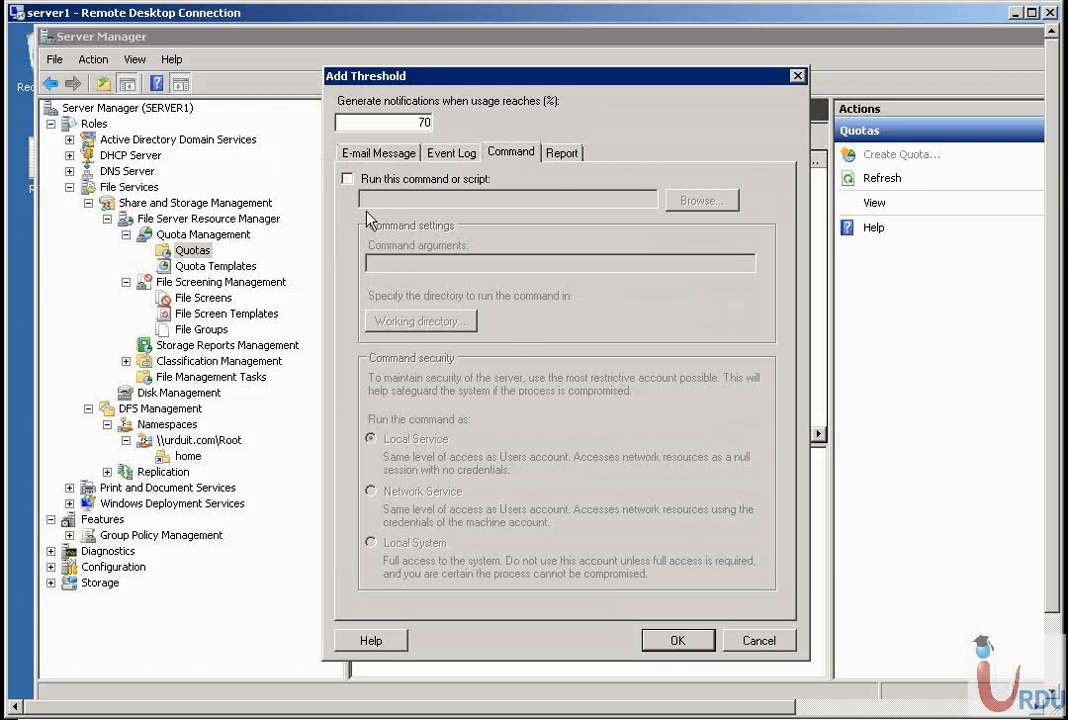
{"action": "left_click", "coordinate": [348, 179]}
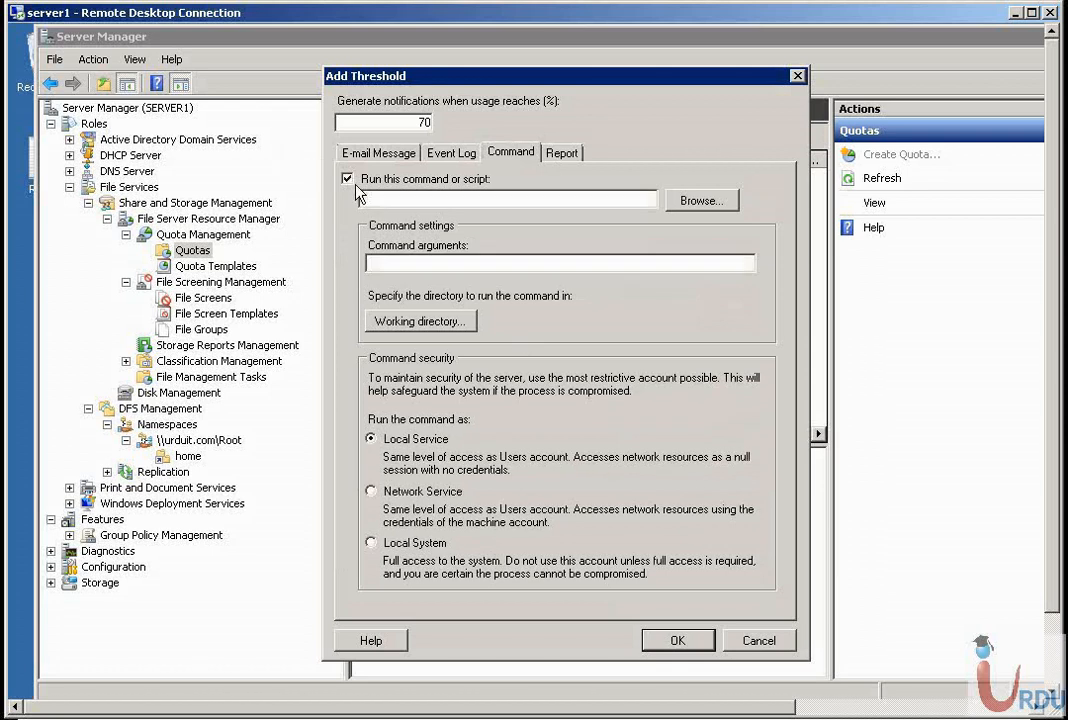
{"action": "left_click", "coordinate": [695, 202]}
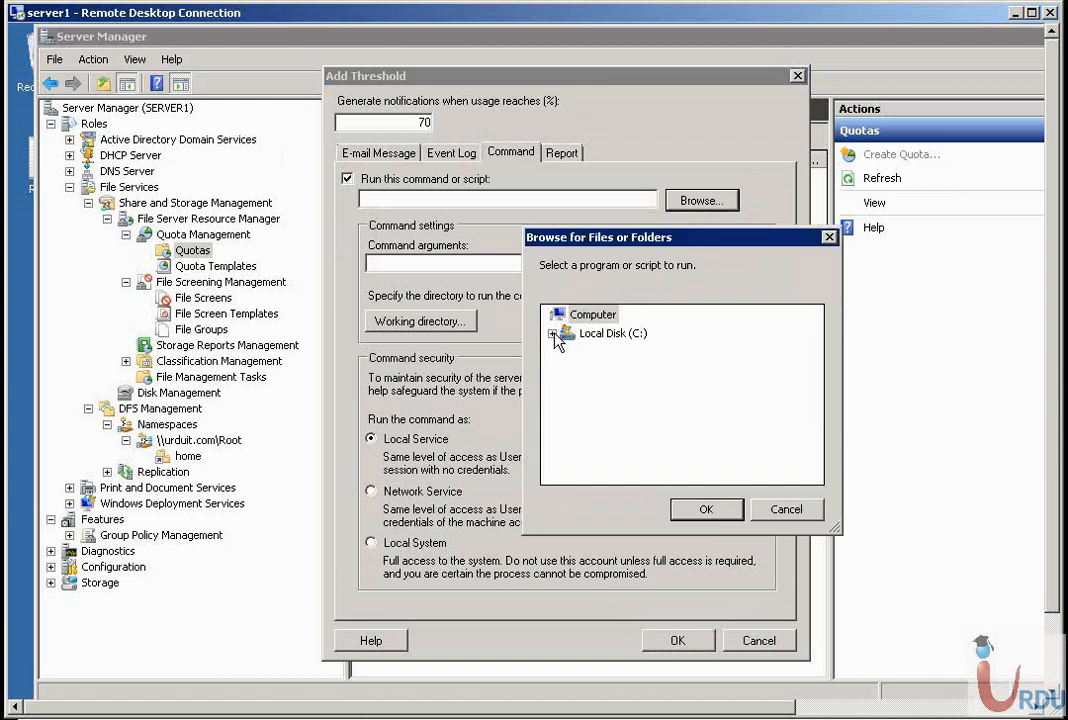
{"action": "left_click", "coordinate": [552, 334]}
{"action": "left_click", "coordinate": [817, 467]}
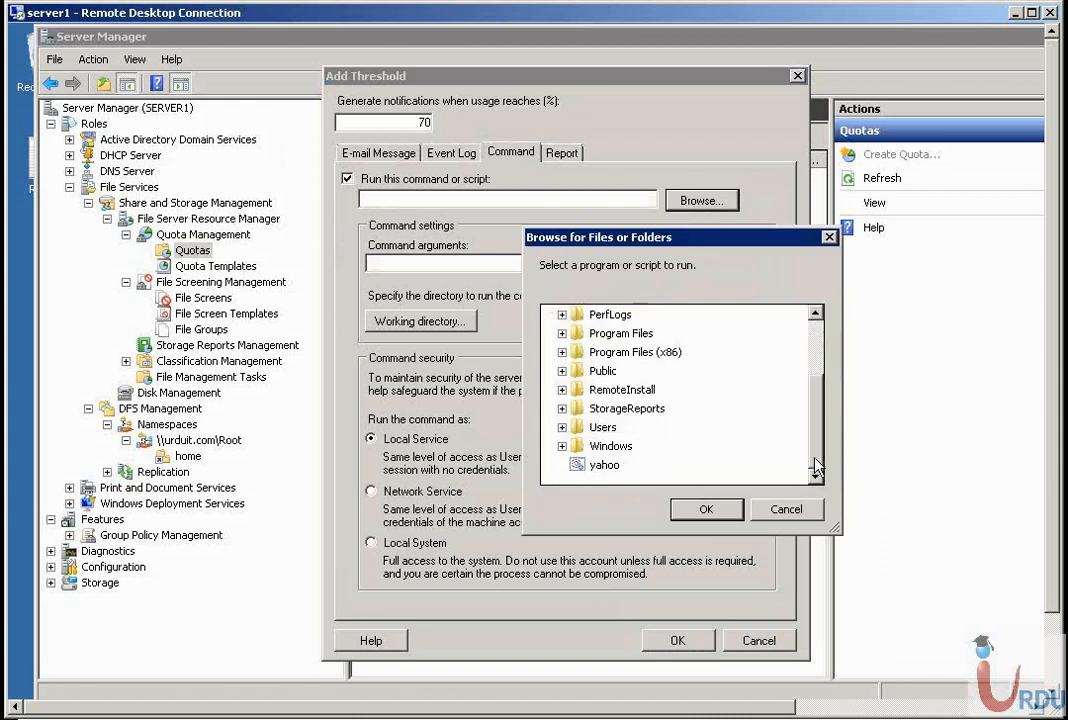
{"action": "left_click", "coordinate": [604, 465]}
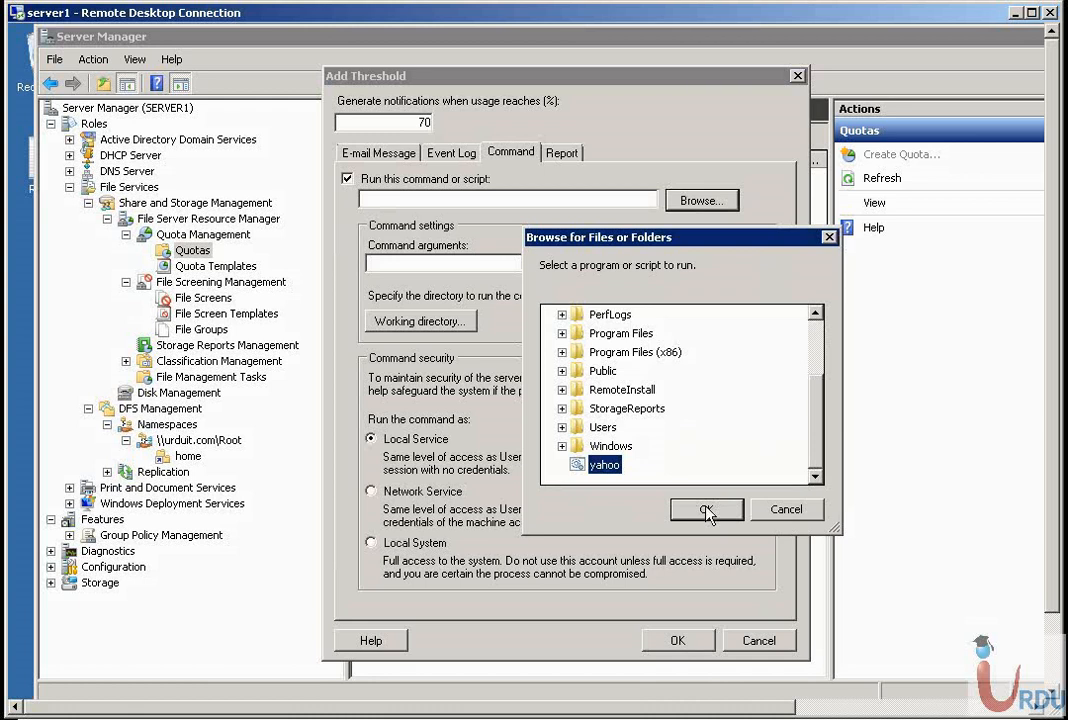
{"action": "left_click", "coordinate": [706, 511]}
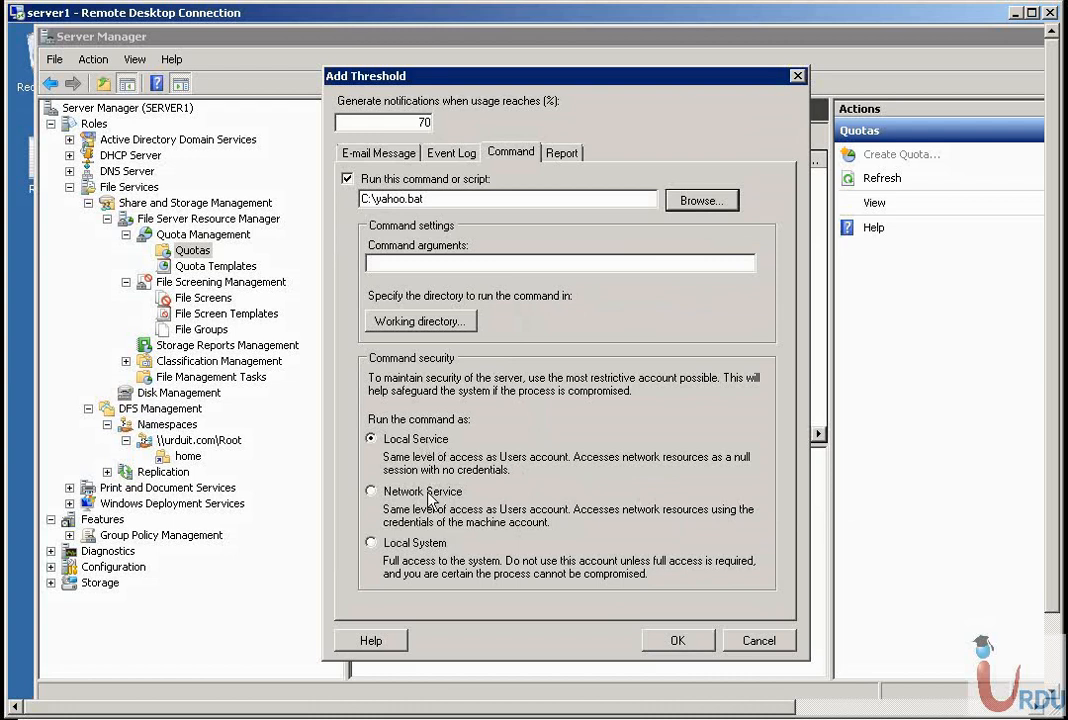
{"action": "left_click", "coordinate": [565, 155]}
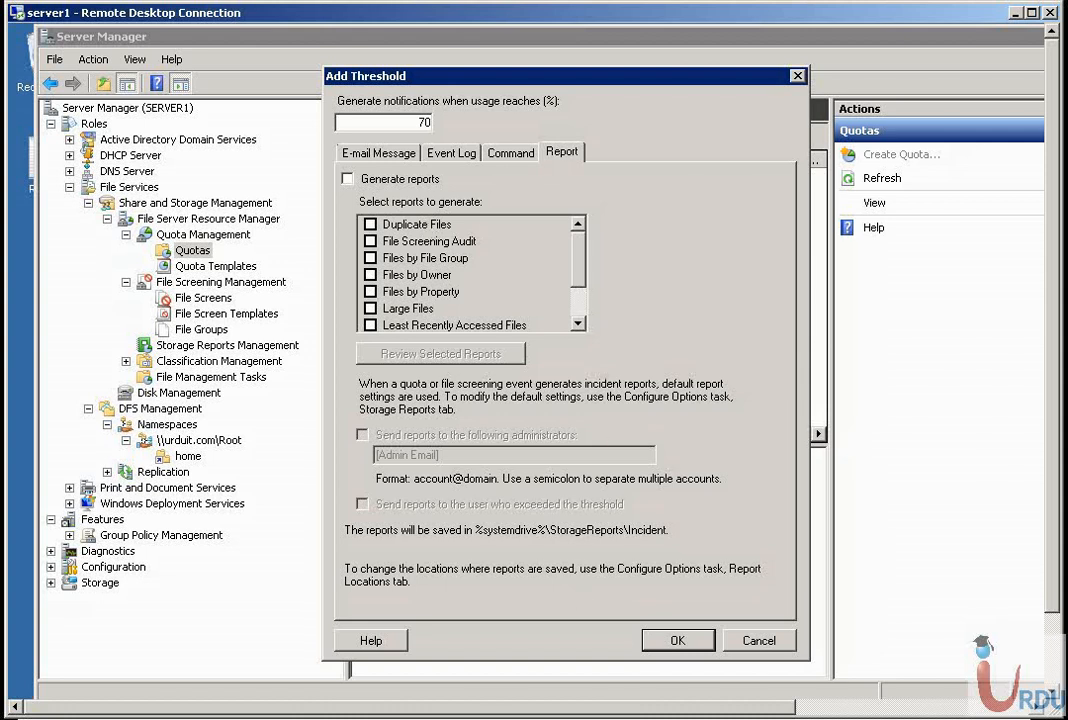
{"action": "left_click", "coordinate": [680, 642]}
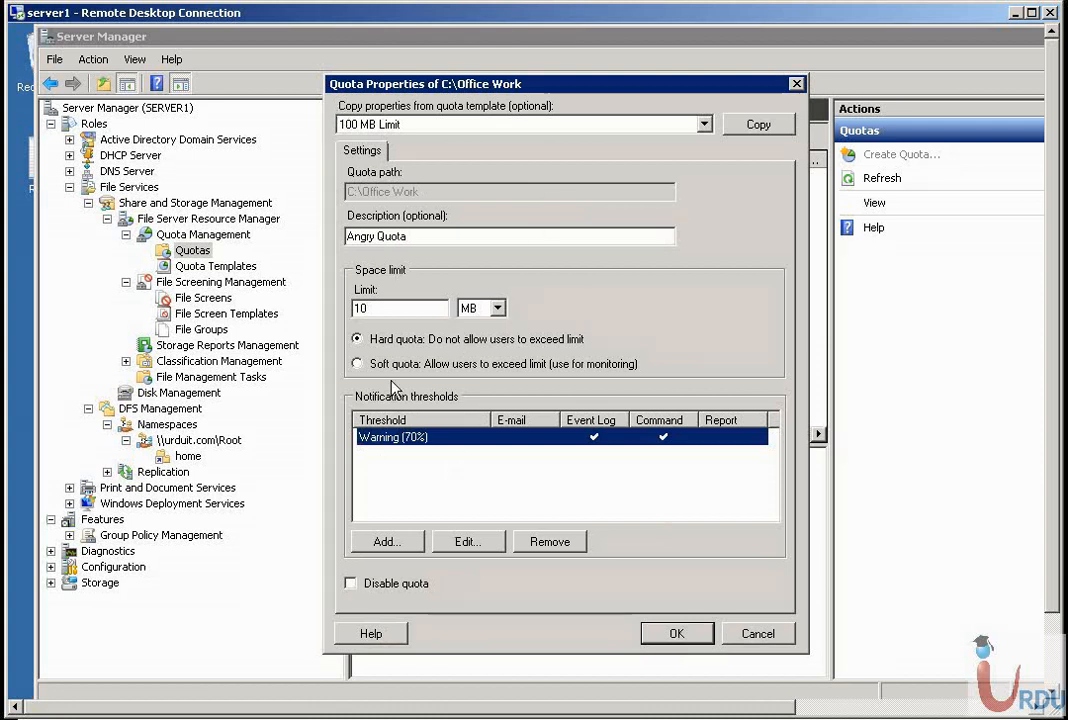
Create the quota with the custom properties and save them as a template named "Angry Quota 10 MB"
{"action": "left_click", "coordinate": [676, 634]}
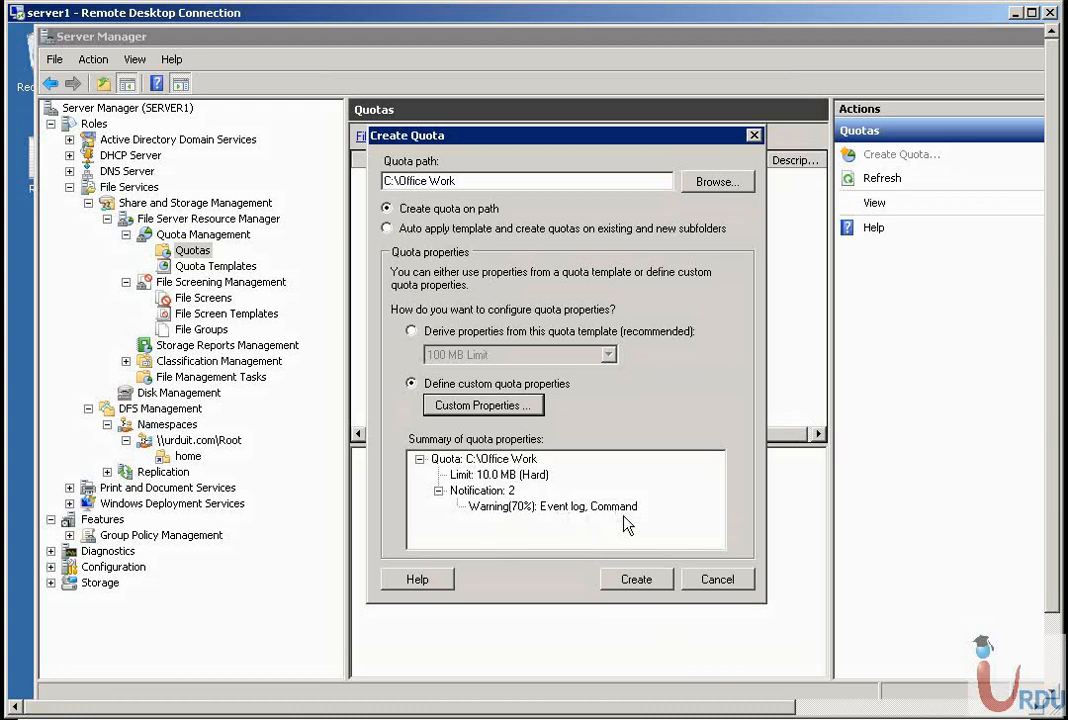
{"action": "left_click", "coordinate": [636, 582]}
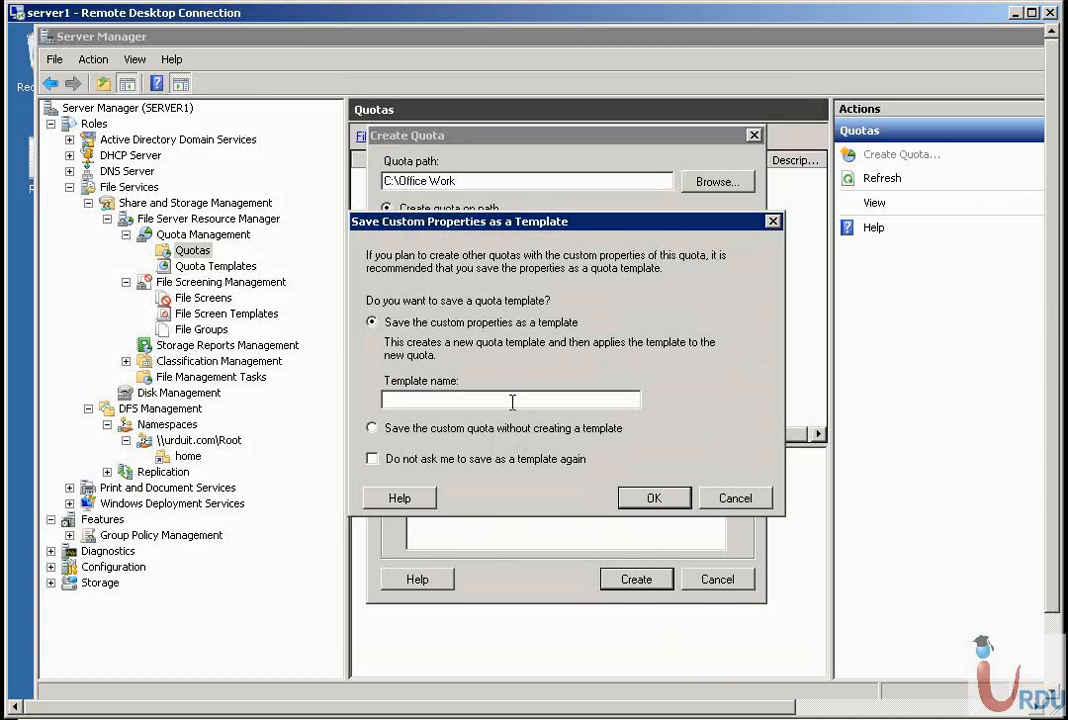
{"action": "type", "text": "Angry Quota 10 MB"}
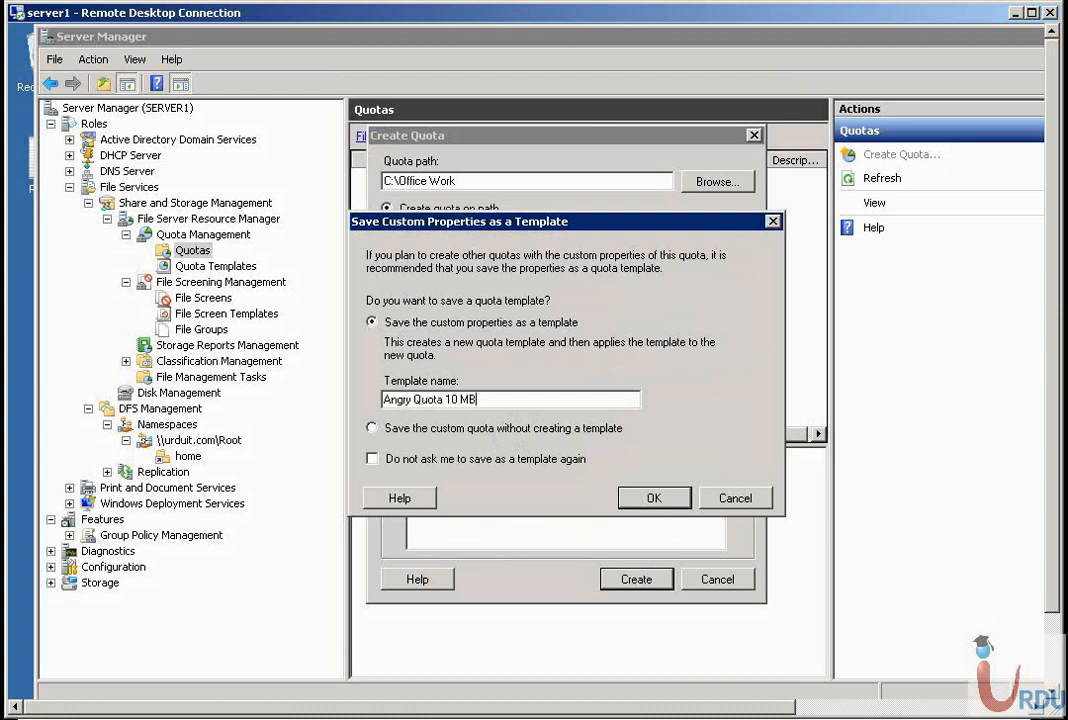
{"action": "left_click", "coordinate": [648, 499]}
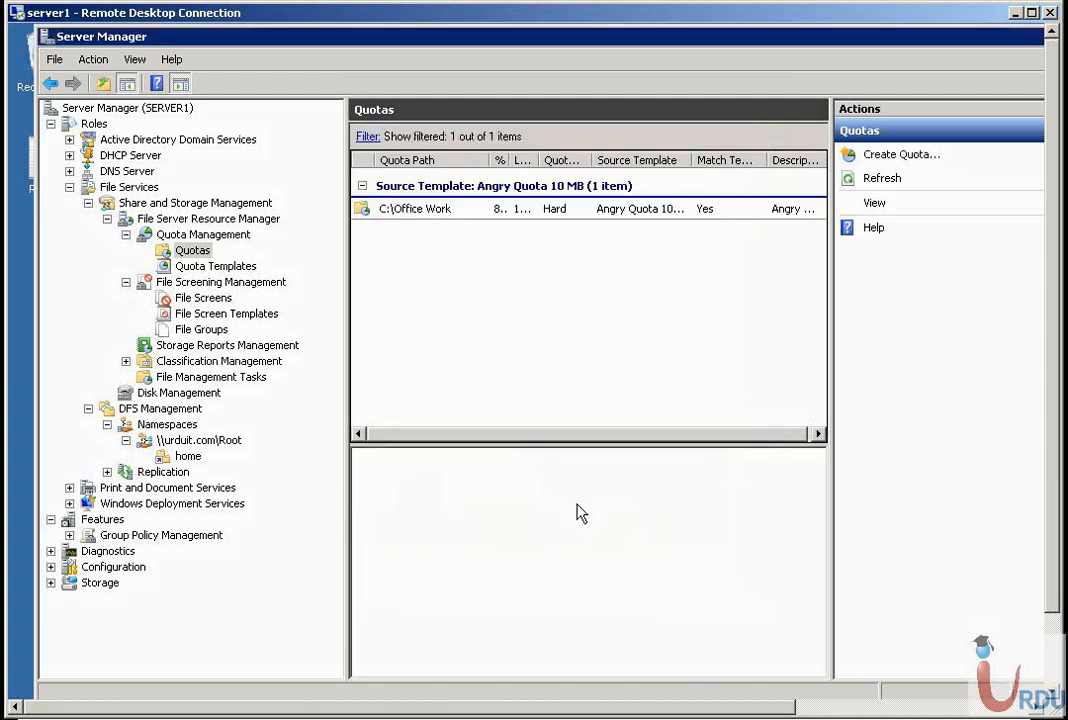
Select the C:\Office Work quota in the list and examine its limit and usage details
{"action": "left_click", "coordinate": [512, 210]}
{"action": "left_click_drag", "start_coordinate": [509, 160], "coordinate": [537, 160]}
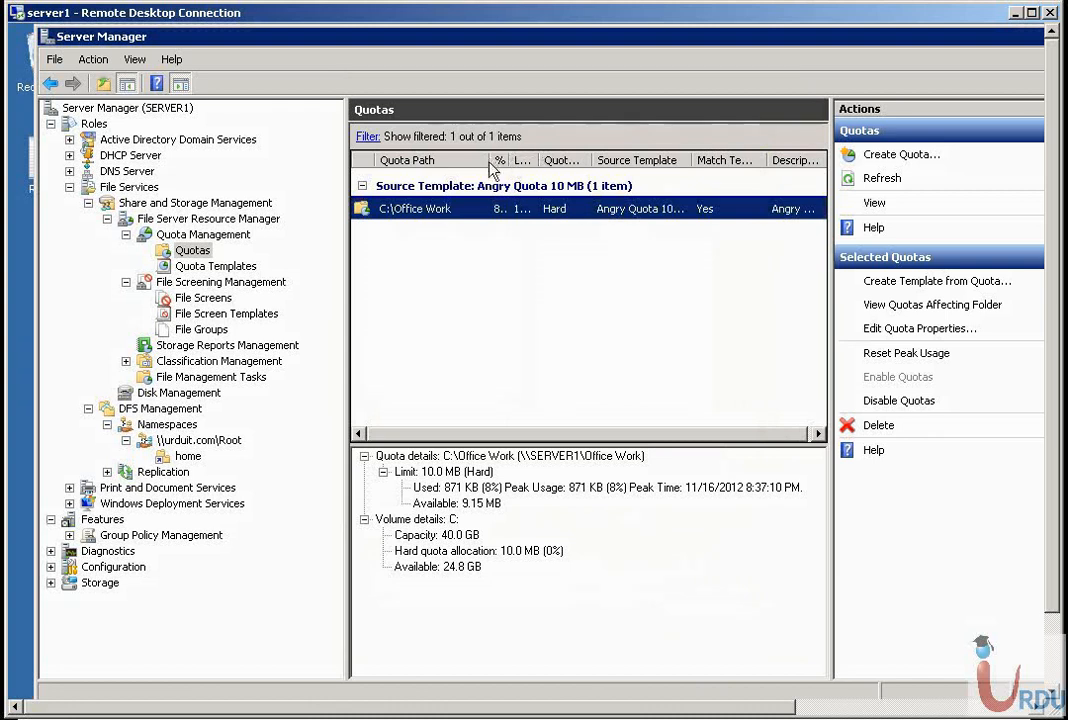
{"action": "left_click_drag", "start_coordinate": [489, 160], "coordinate": [463, 158]}
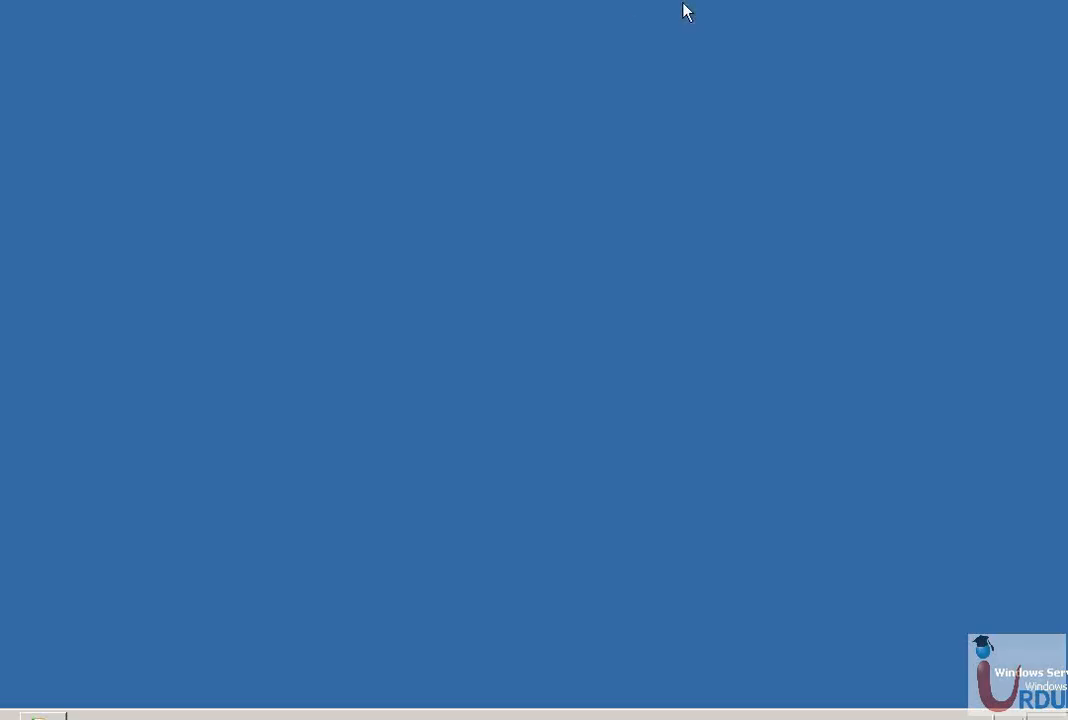
Switch to the server3 remote desktop and open the Office Work share on \\server1
{"action": "left_click", "coordinate": [768, 5]}
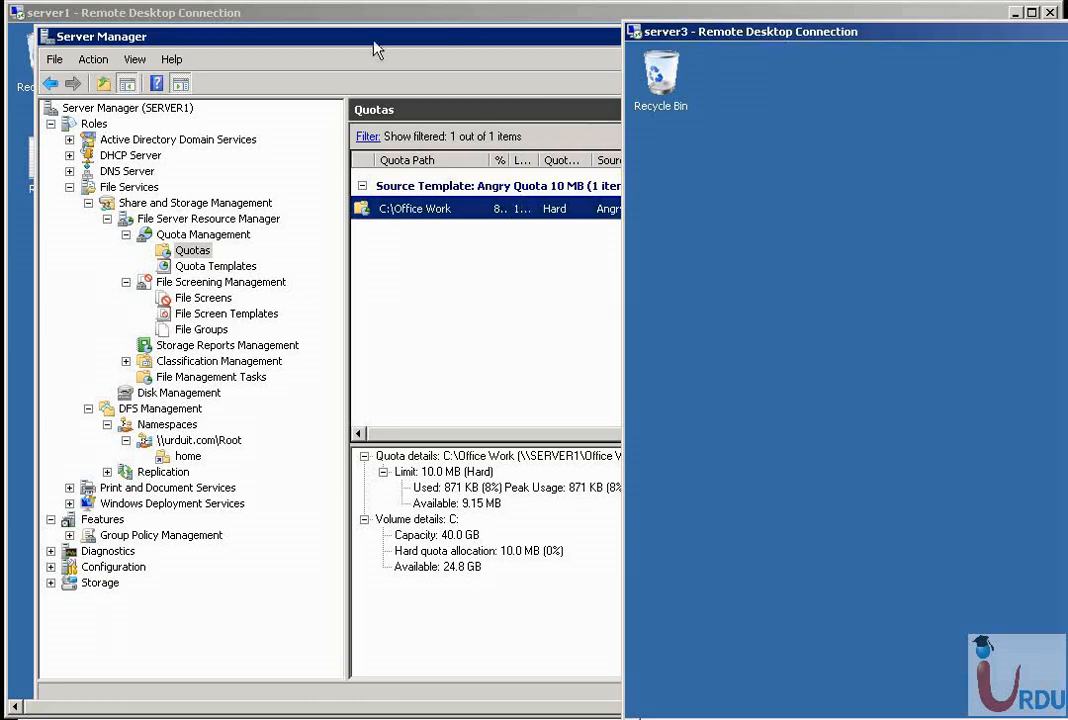
{"action": "left_click_drag", "start_coordinate": [779, 33], "coordinate": [337, 9]}
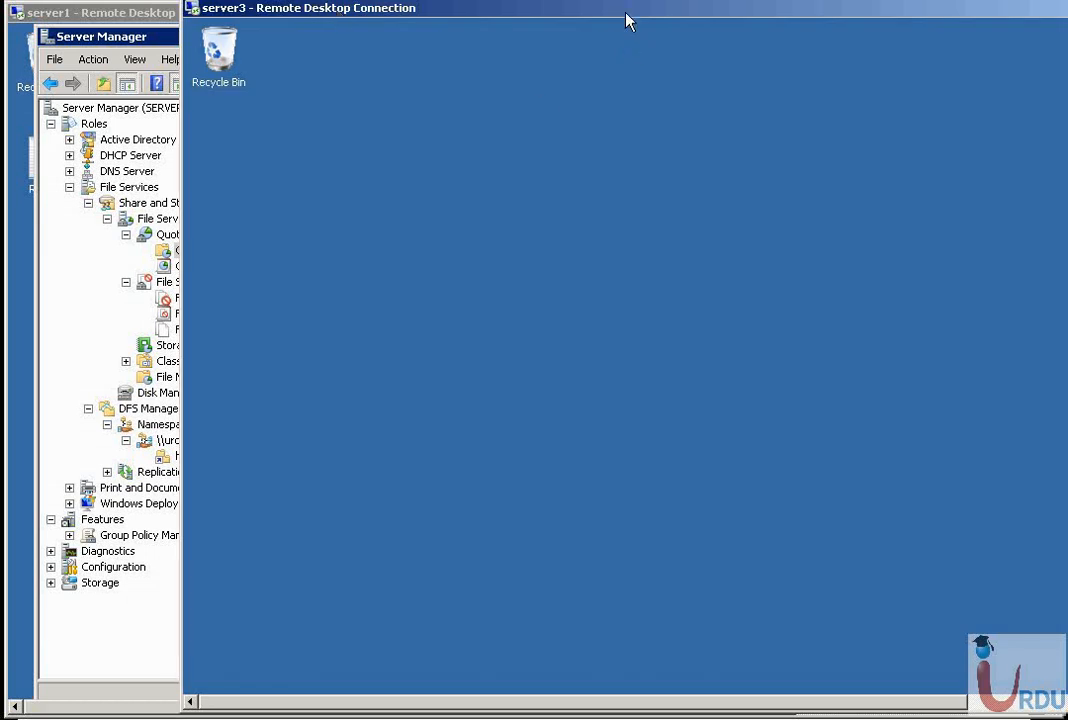
{"action": "left_click_drag", "start_coordinate": [486, 19], "coordinate": [343, 17]}
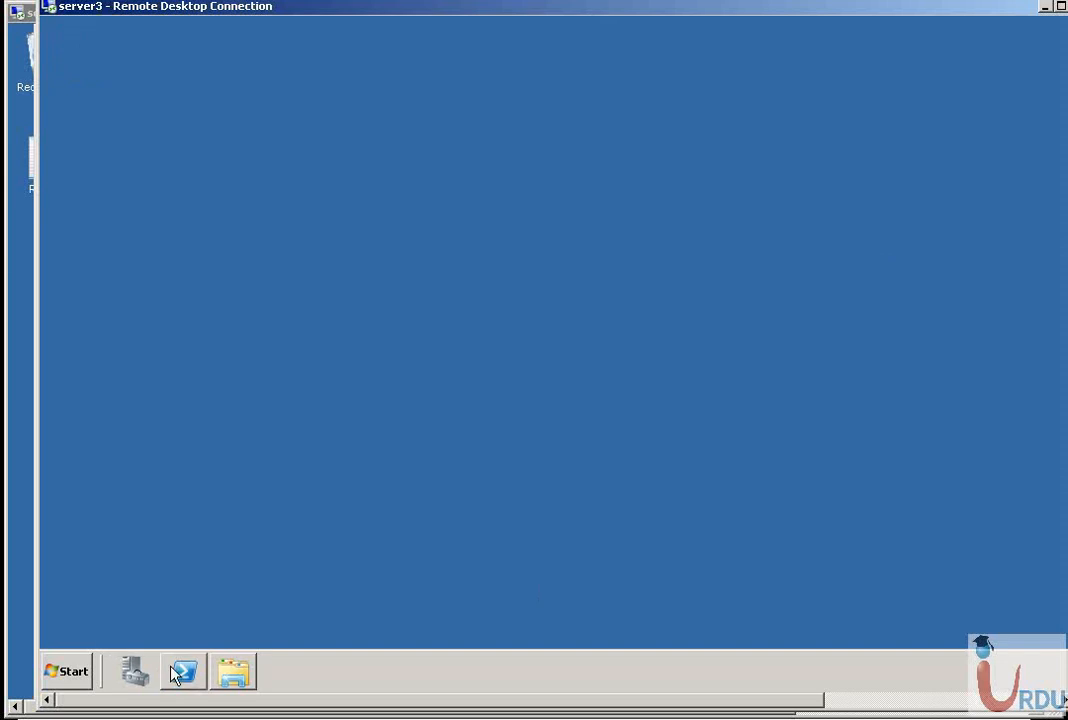
{"action": "left_click", "coordinate": [80, 670]}
{"action": "type", "text": "\\server1"}
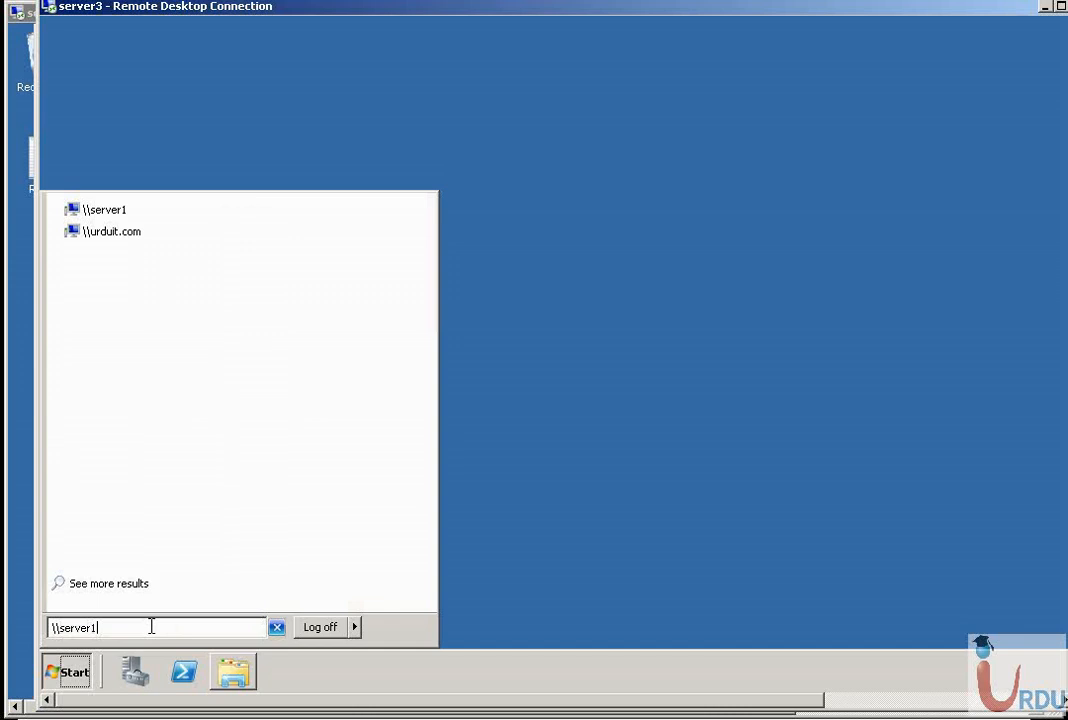
{"action": "key", "text": "Return"}
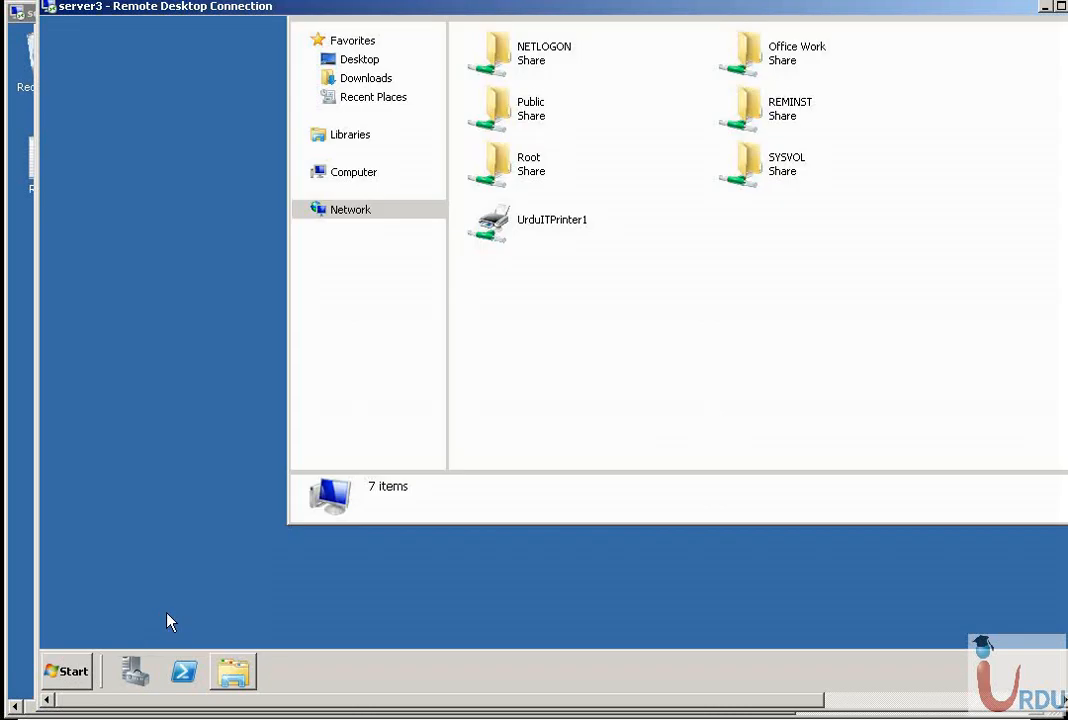
{"action": "double_click", "coordinate": [780, 67]}
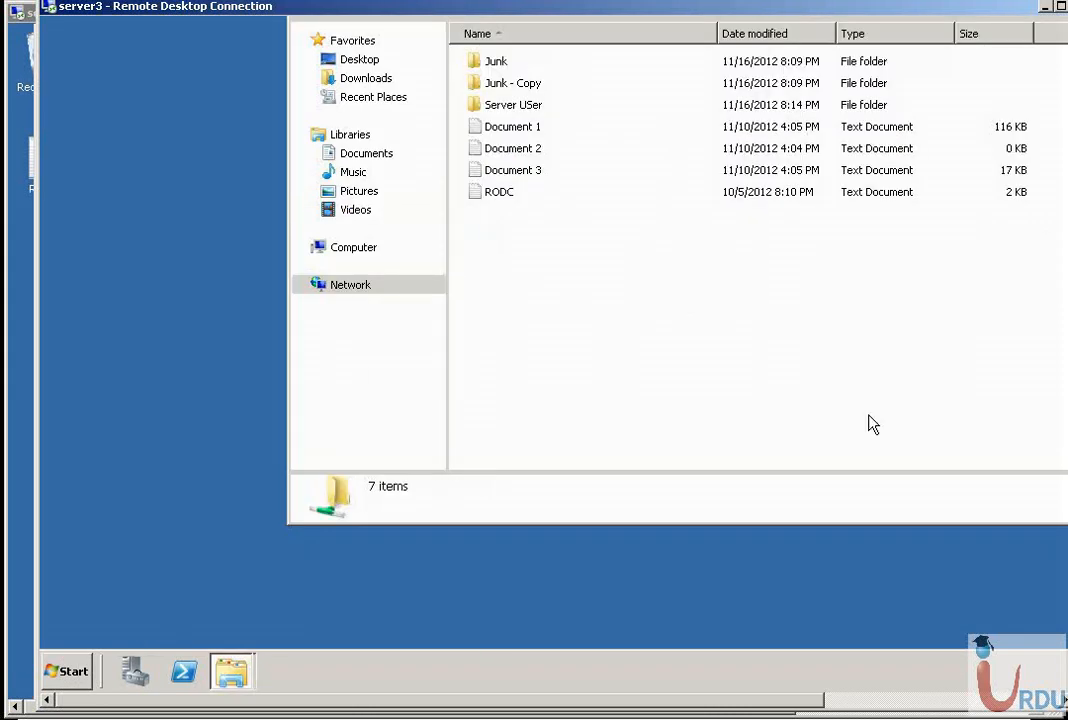
Copy the Junk, Junk - Copy and Server USer folders together with Document 1, Document 2 and Document 3 from the Office Work share
{"action": "left_click", "coordinate": [519, 129]}
{"action": "key", "text": "shift+Down"}
{"action": "key", "text": "shift+Down"}
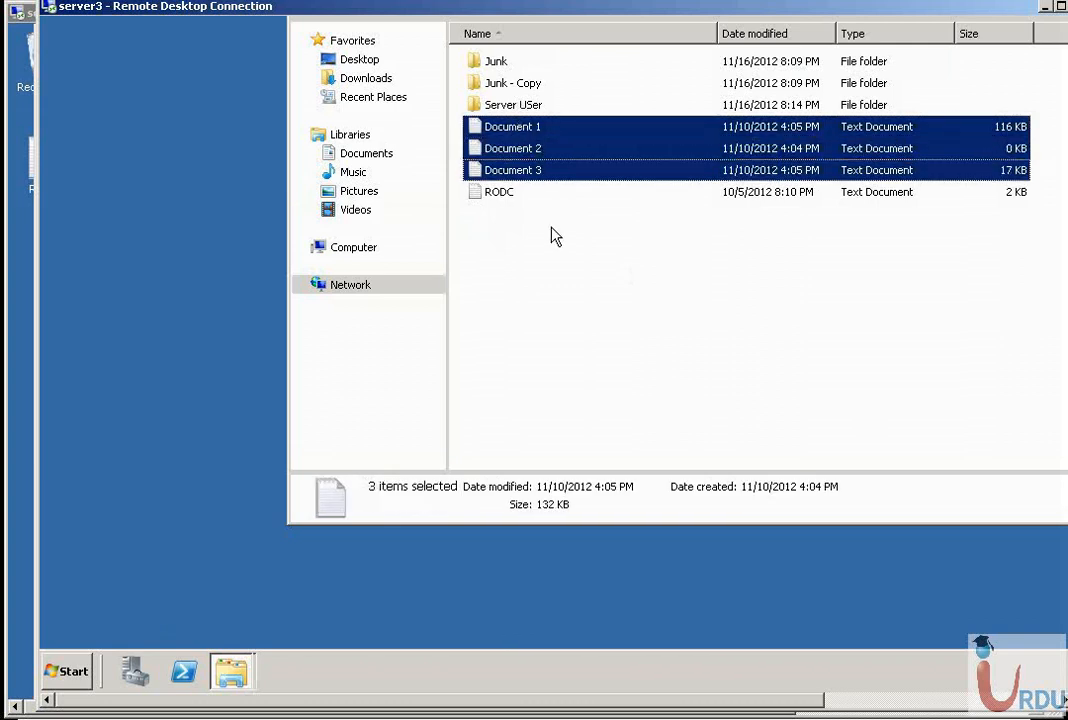
{"action": "key", "text": "Down"}
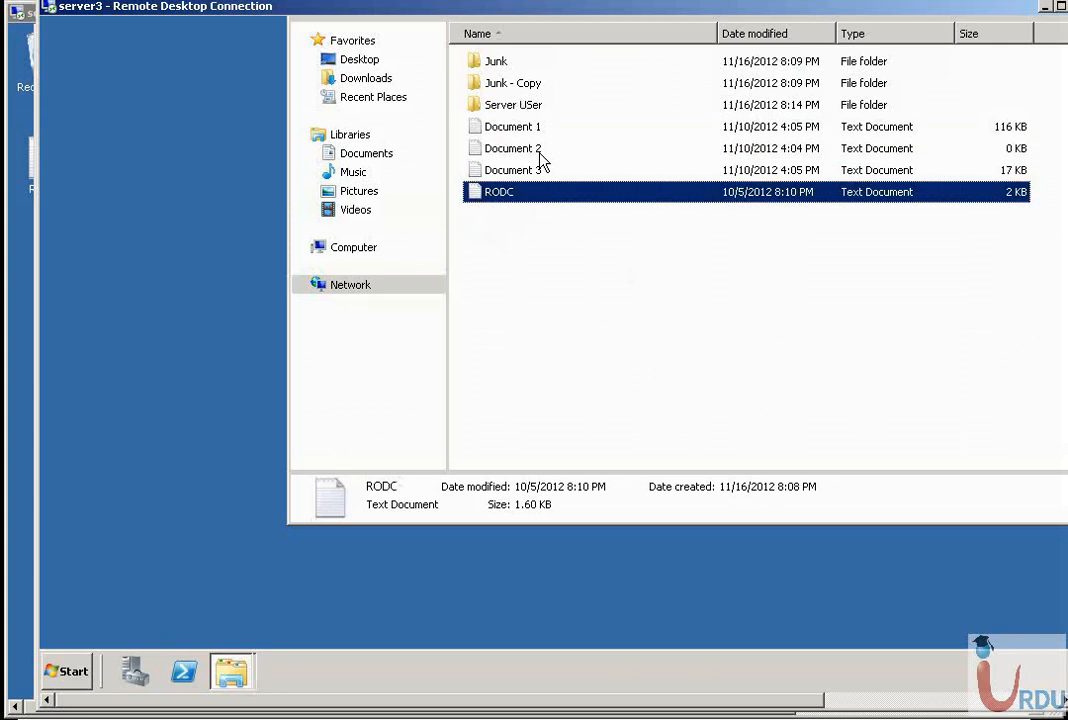
{"action": "key", "text": "Up"}
{"action": "key", "text": "shift+Up"}
{"action": "key", "text": "shift+Up"}
{"action": "key", "text": "shift+Up"}
{"action": "key", "text": "shift+Up"}
{"action": "key", "text": "shift+Up"}
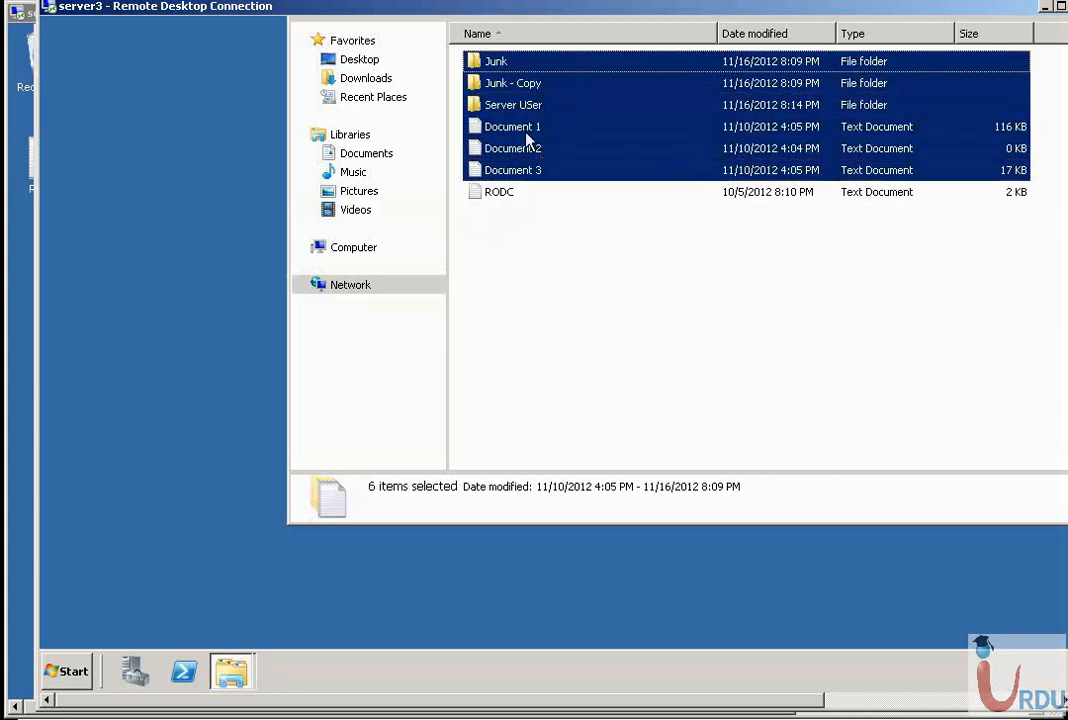
{"action": "right_click", "coordinate": [527, 140]}
{"action": "left_click", "coordinate": [570, 185]}
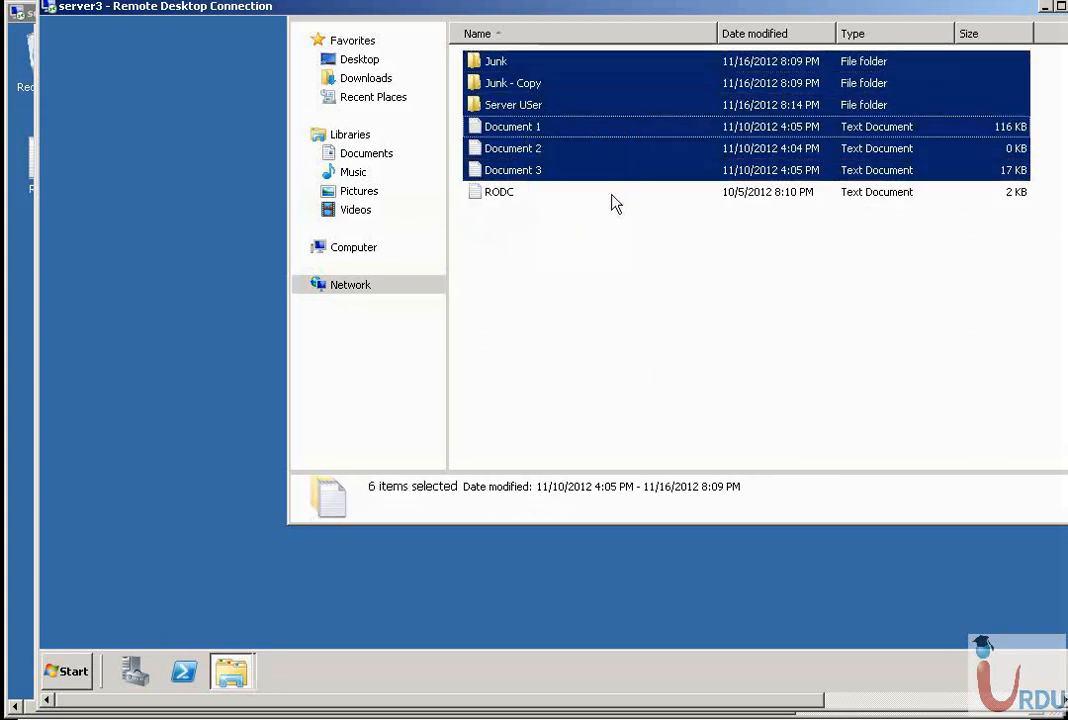
Create a new folder in the Office Work share with its default name and paste the copied folders and documents into it
{"action": "right_click", "coordinate": [546, 297]}
{"action": "mouse_move", "coordinate": [620, 468]}
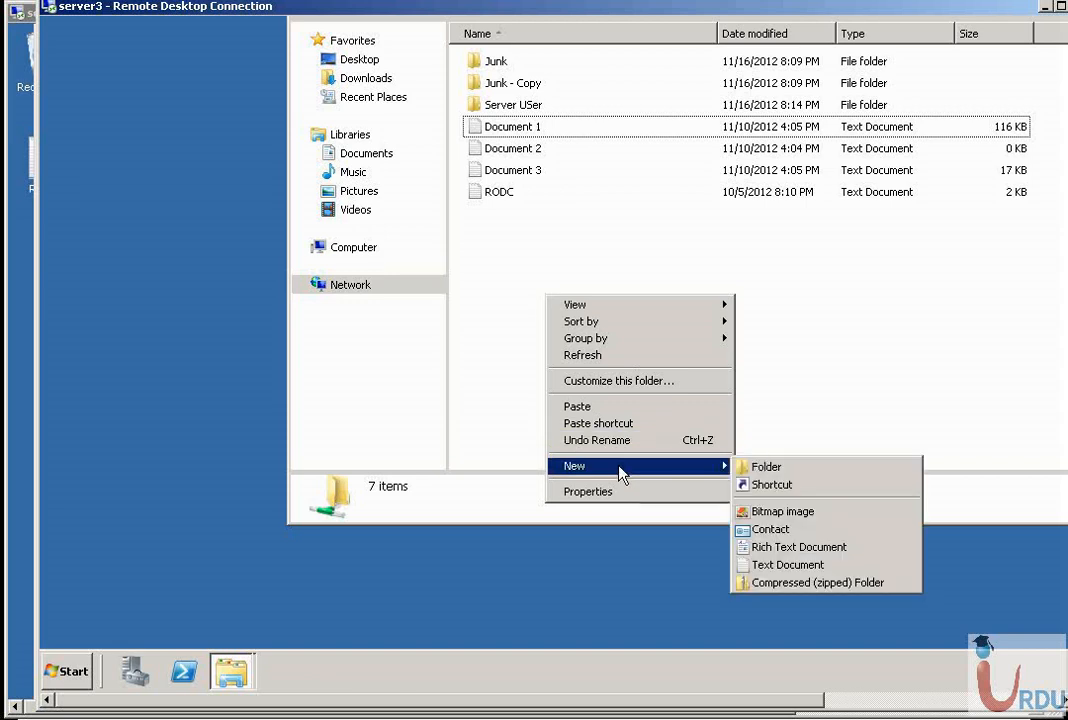
{"action": "left_click", "coordinate": [766, 464]}
{"action": "right_click", "coordinate": [579, 269]}
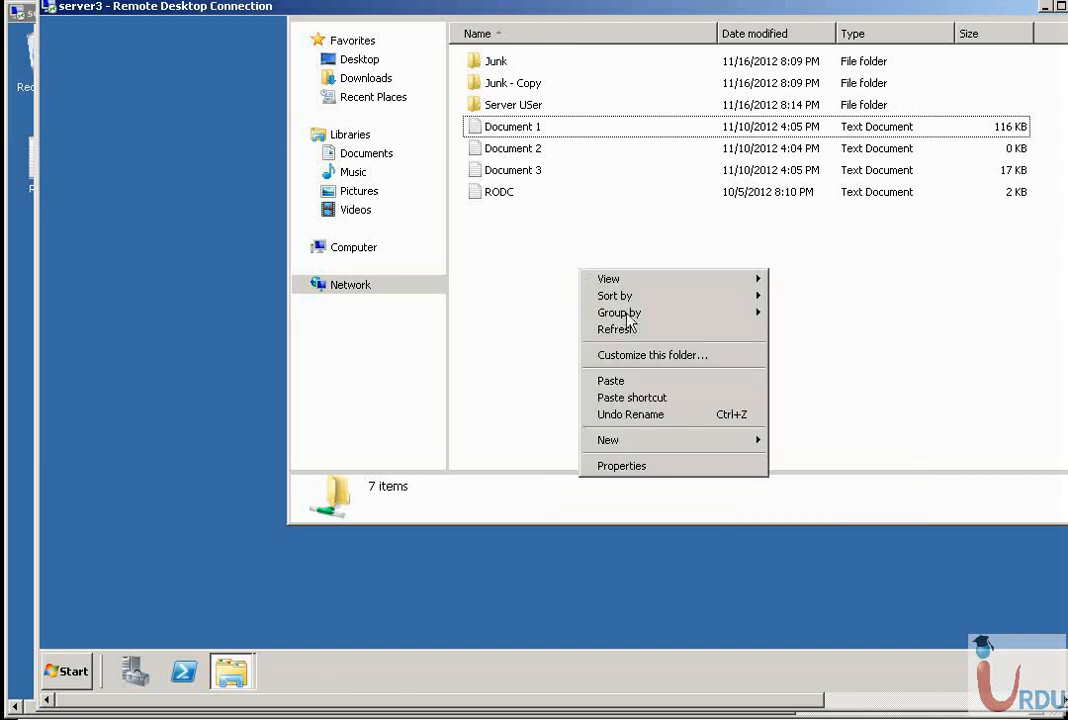
{"action": "mouse_move", "coordinate": [656, 455]}
{"action": "left_click", "coordinate": [790, 442]}
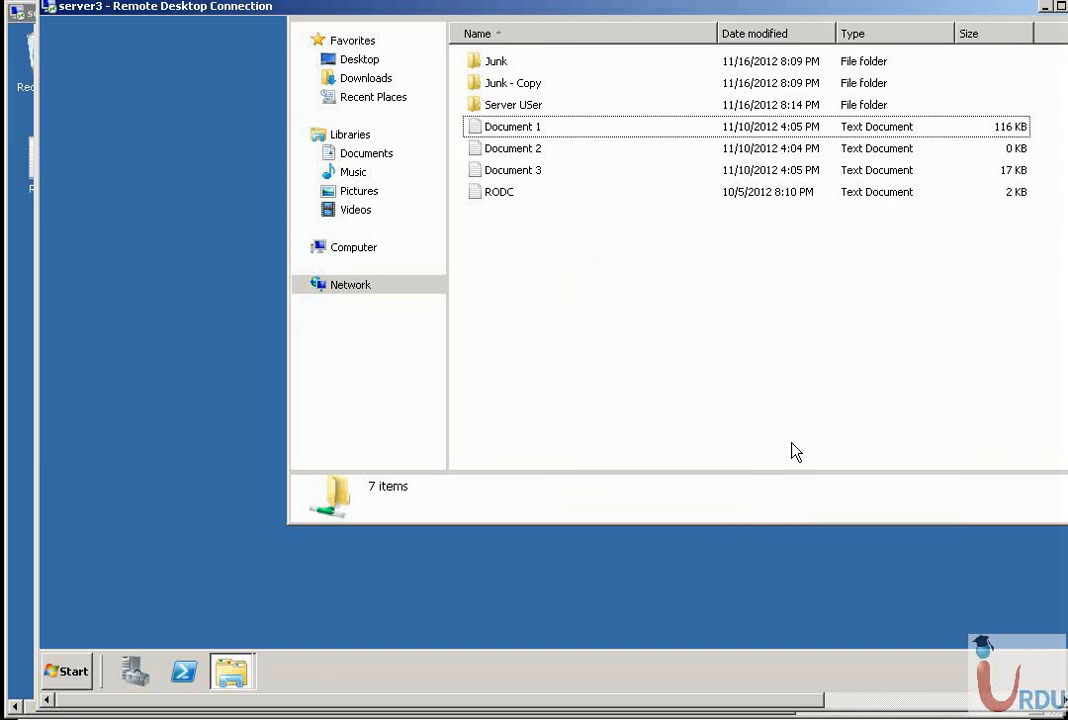
{"action": "key", "text": "Return"}
{"action": "double_click", "coordinate": [668, 213]}
{"action": "right_click", "coordinate": [636, 162]}
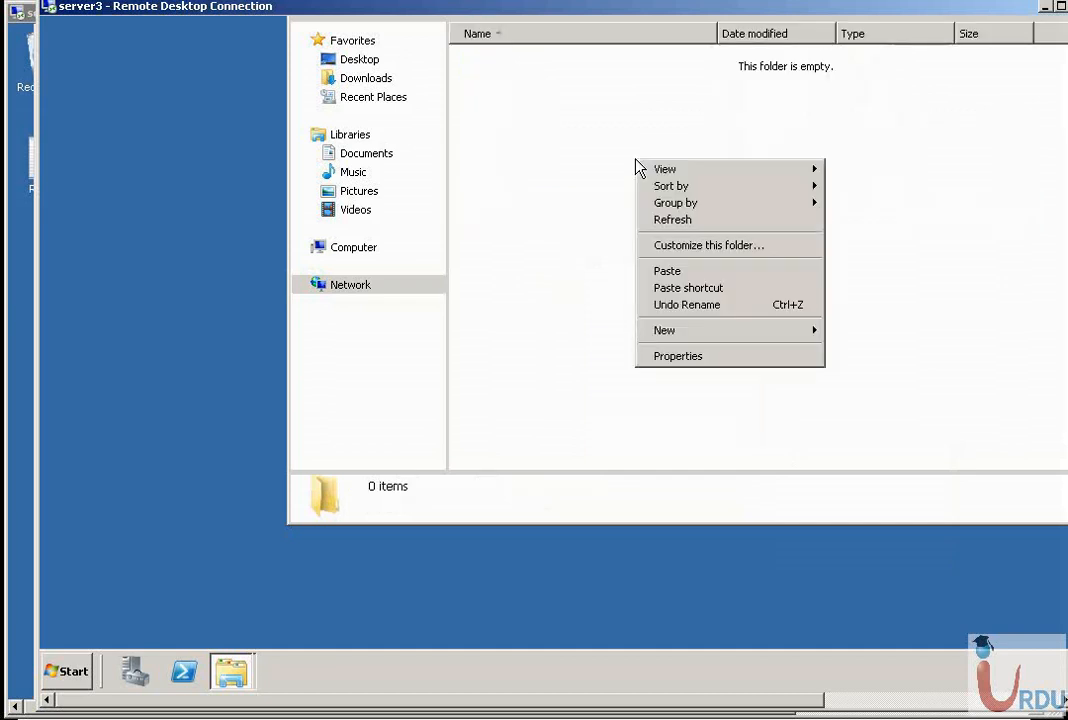
{"action": "left_click", "coordinate": [686, 274]}
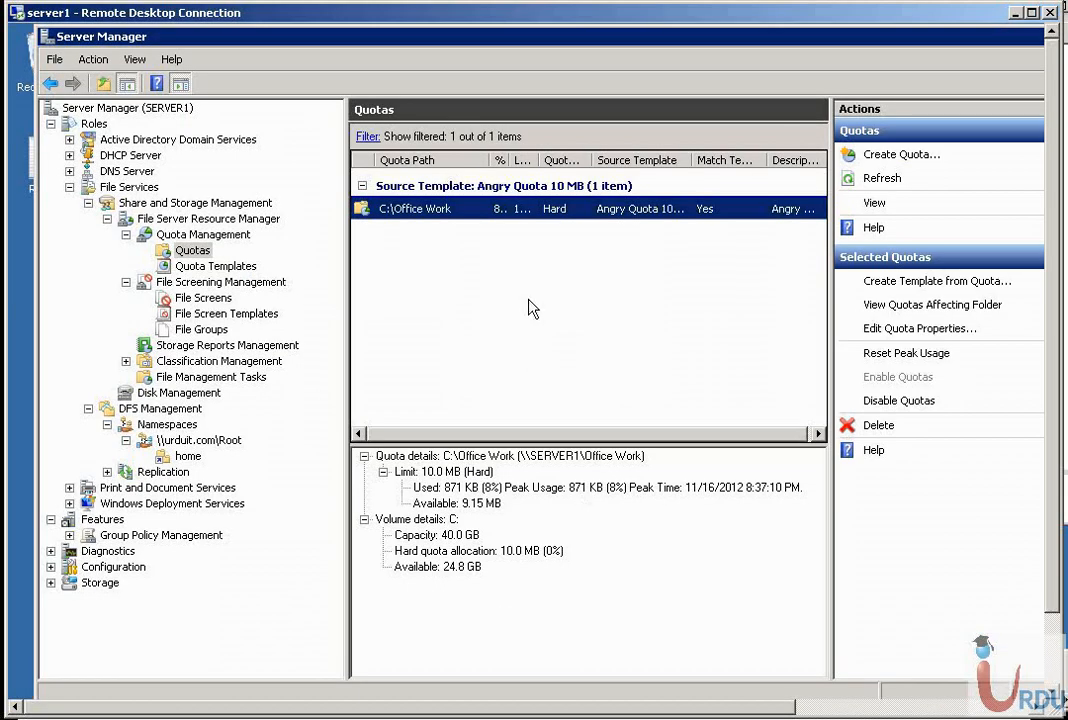
Return to the server1 remote desktop and refresh the quota list
{"action": "left_click", "coordinate": [445, 252]}
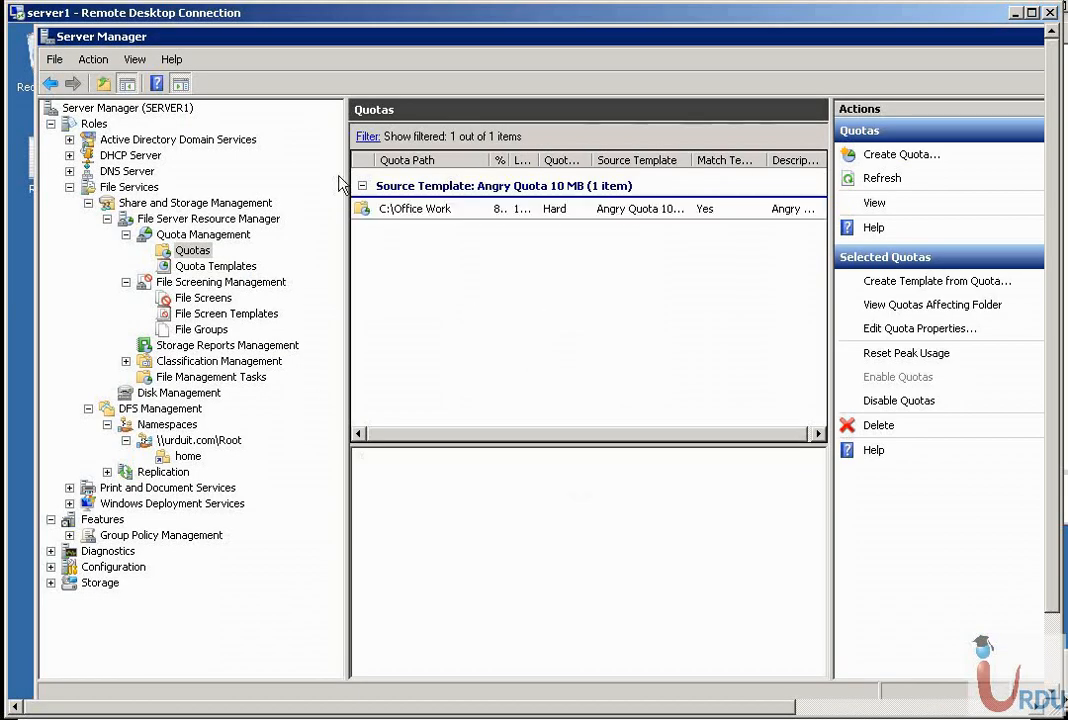
{"action": "right_click", "coordinate": [481, 247]}
{"action": "left_click", "coordinate": [508, 266]}
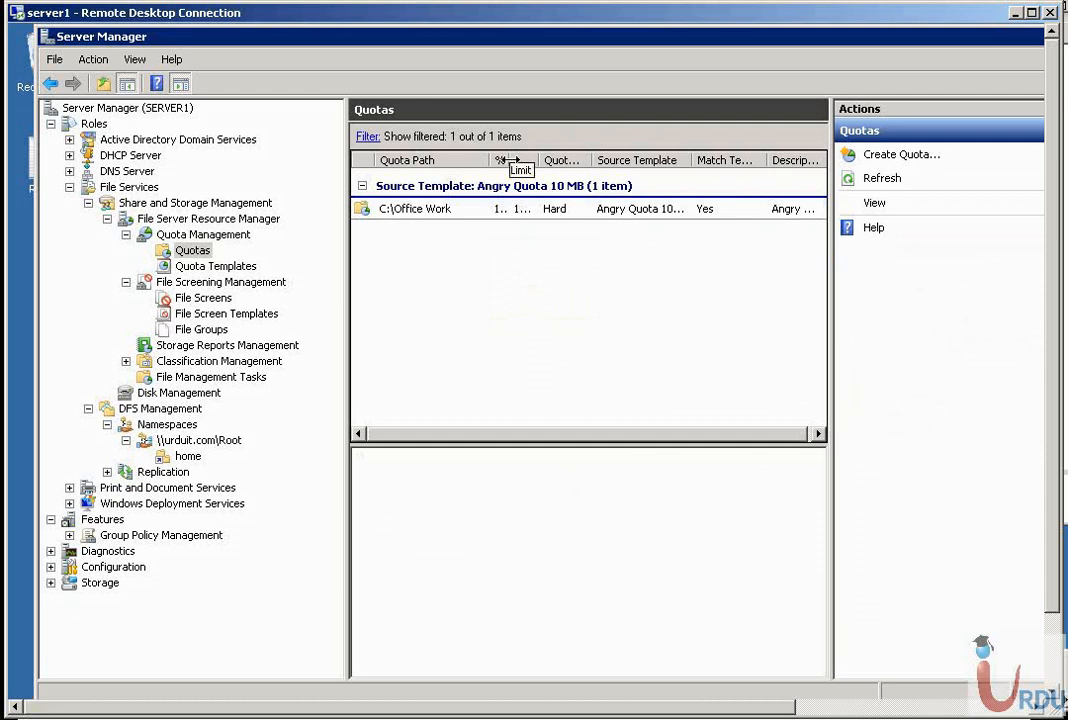
Widen the quota list area and adjust its column widths so the path, usage and limit columns are easier to read
{"action": "left_click_drag", "start_coordinate": [509, 160], "coordinate": [586, 167]}
{"action": "left_click_drag", "start_coordinate": [490, 157], "coordinate": [459, 154]}
{"action": "left_click_drag", "start_coordinate": [830, 238], "coordinate": [963, 236]}
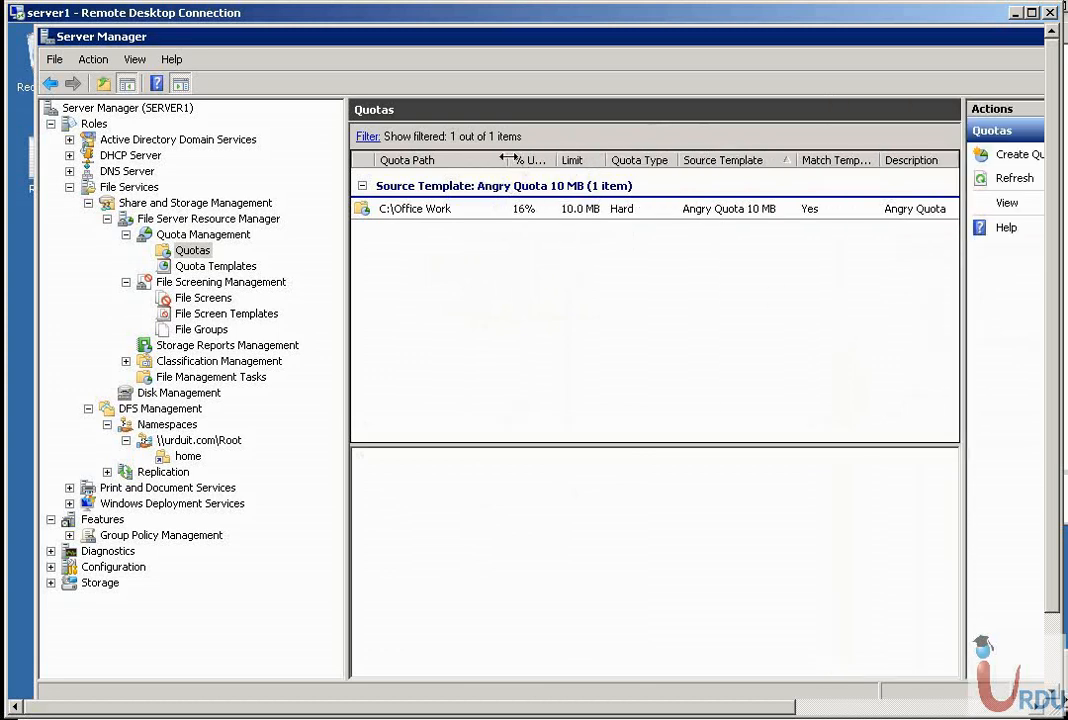
{"action": "left_click_drag", "start_coordinate": [507, 158], "coordinate": [481, 152]}
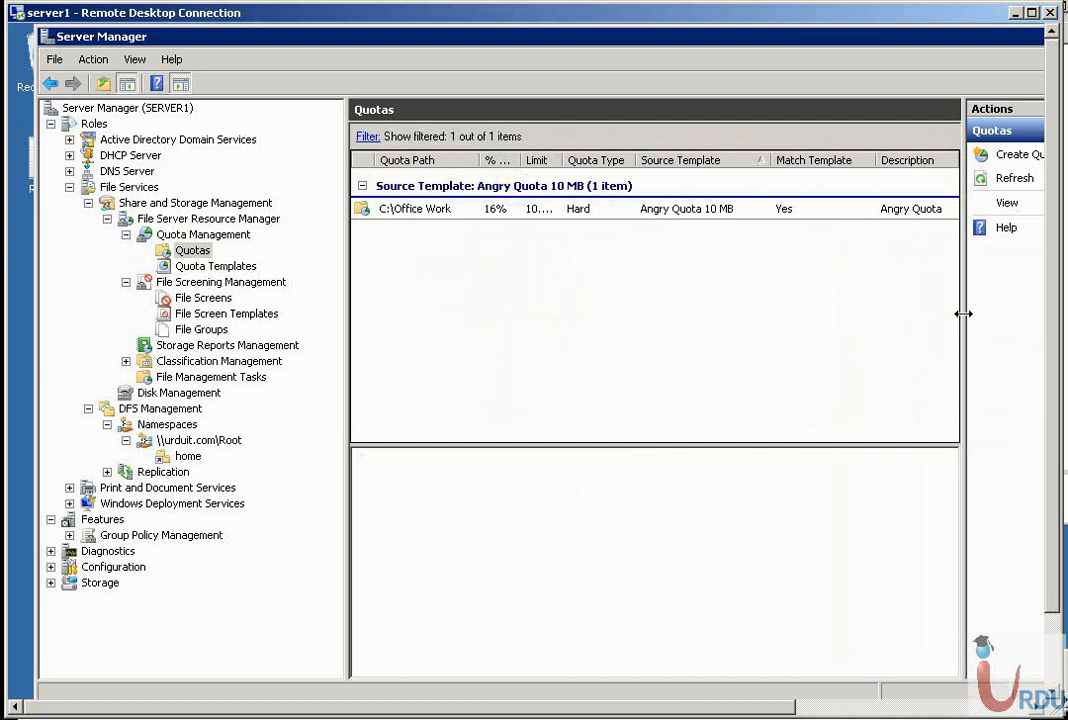
{"action": "left_click_drag", "start_coordinate": [963, 312], "coordinate": [896, 308]}
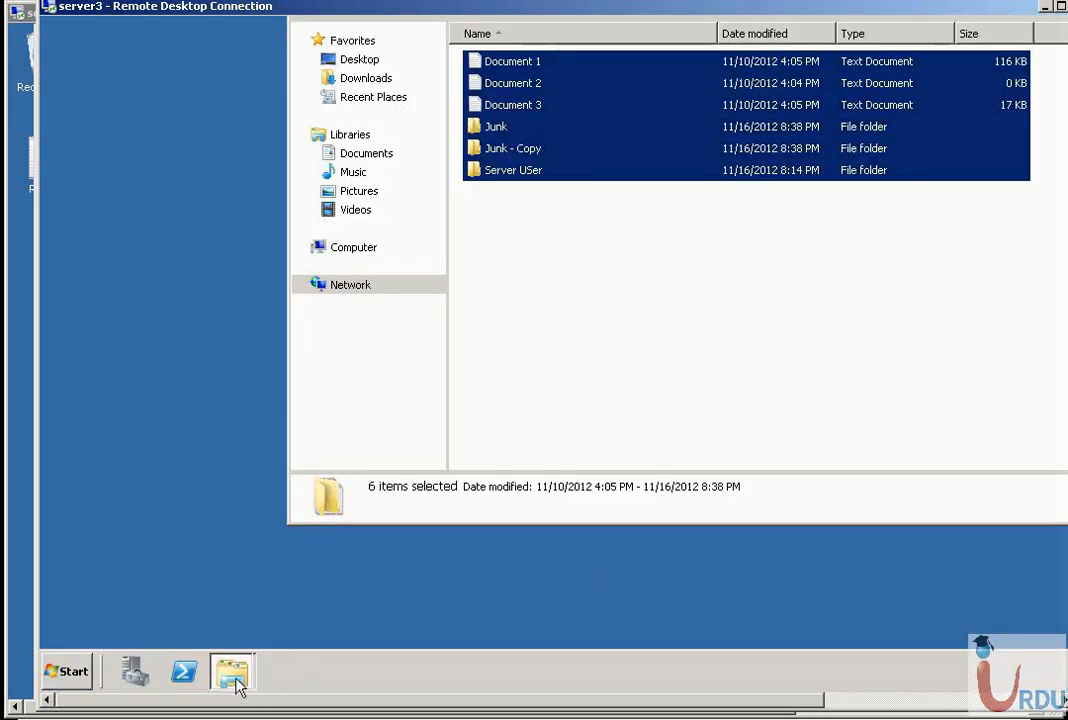
On server3, bring up the TableTextService folder and check the total size of the seven selected text documents
{"action": "mouse_move", "coordinate": [236, 684]}
{"action": "left_click", "coordinate": [231, 602]}
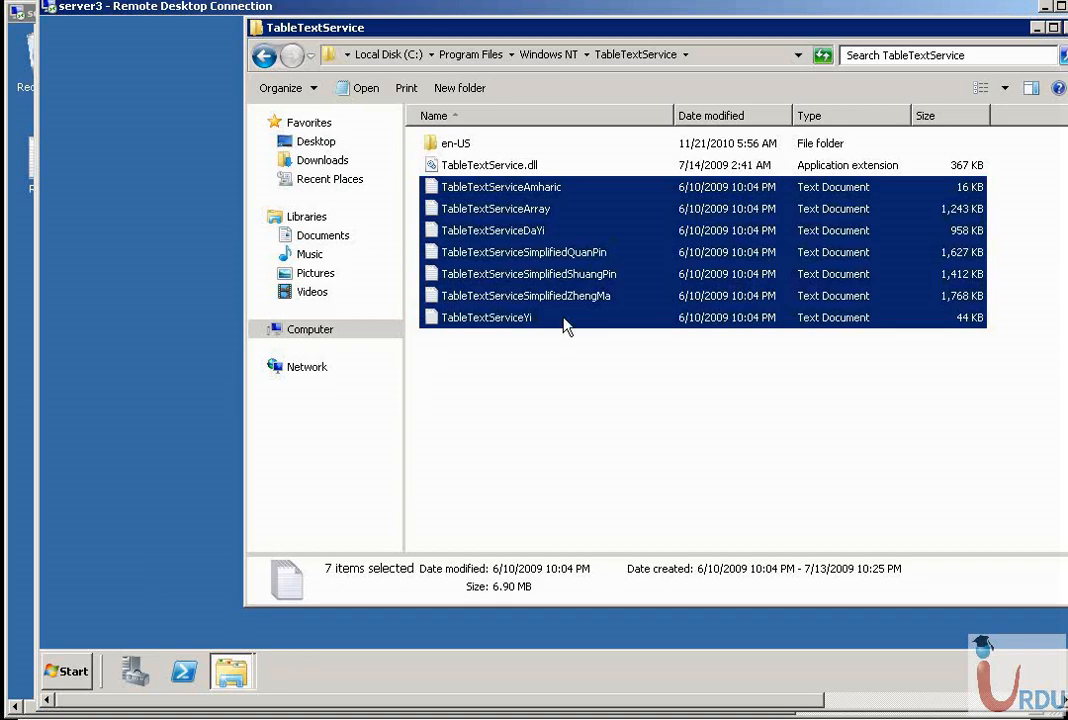
{"action": "right_click", "coordinate": [512, 238]}
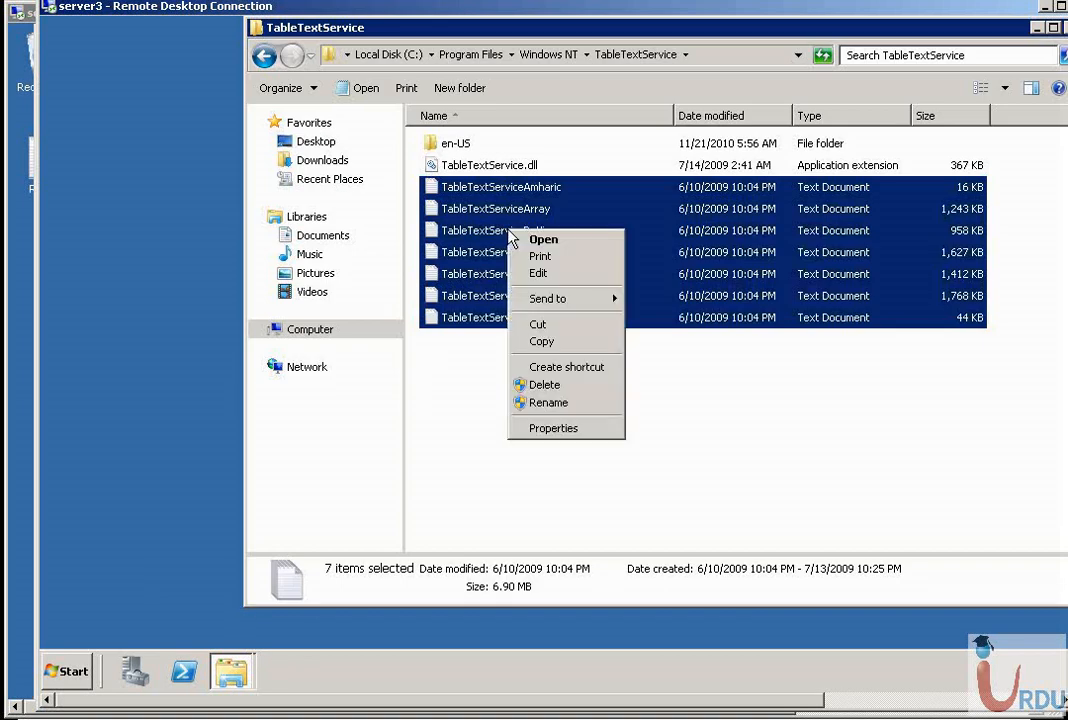
{"action": "left_click", "coordinate": [556, 429]}
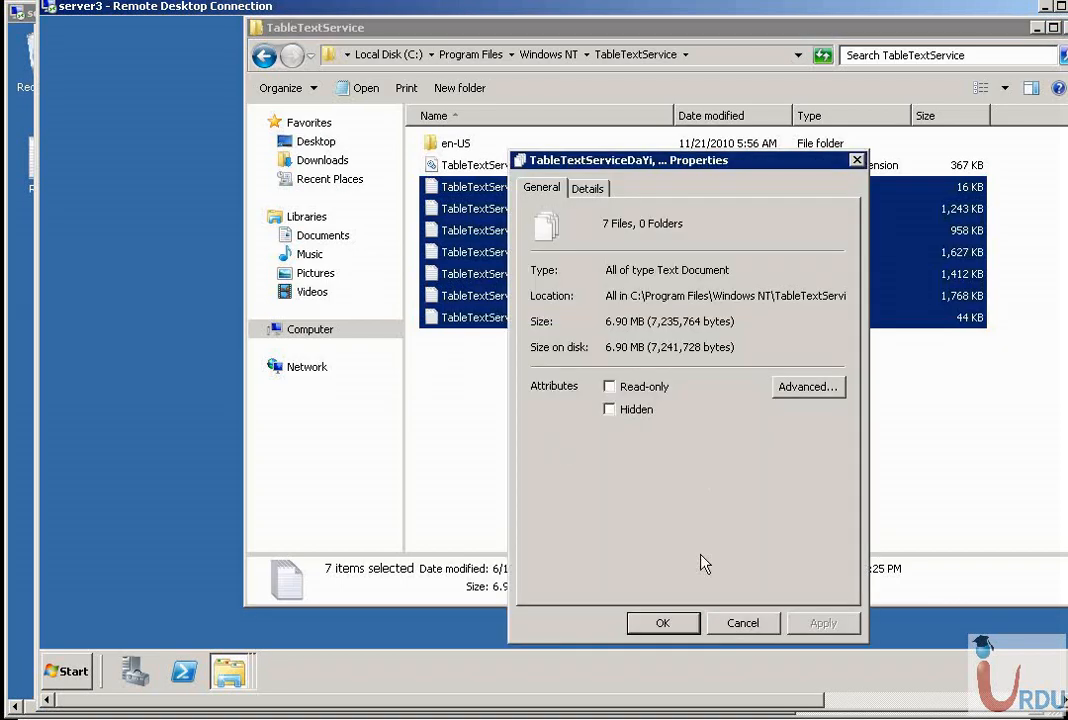
{"action": "left_click", "coordinate": [738, 630]}
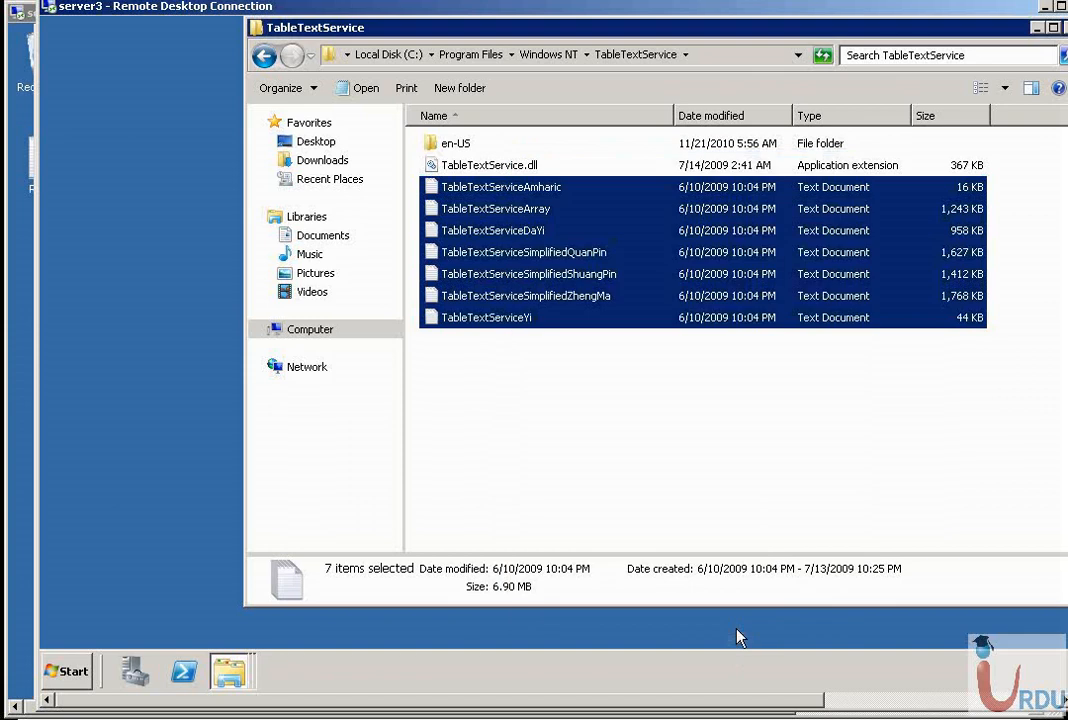
Copy the seven TableTextService text documents and paste them into New folder on the Office Work share
{"action": "right_click", "coordinate": [525, 281]}
{"action": "left_click", "coordinate": [553, 384]}
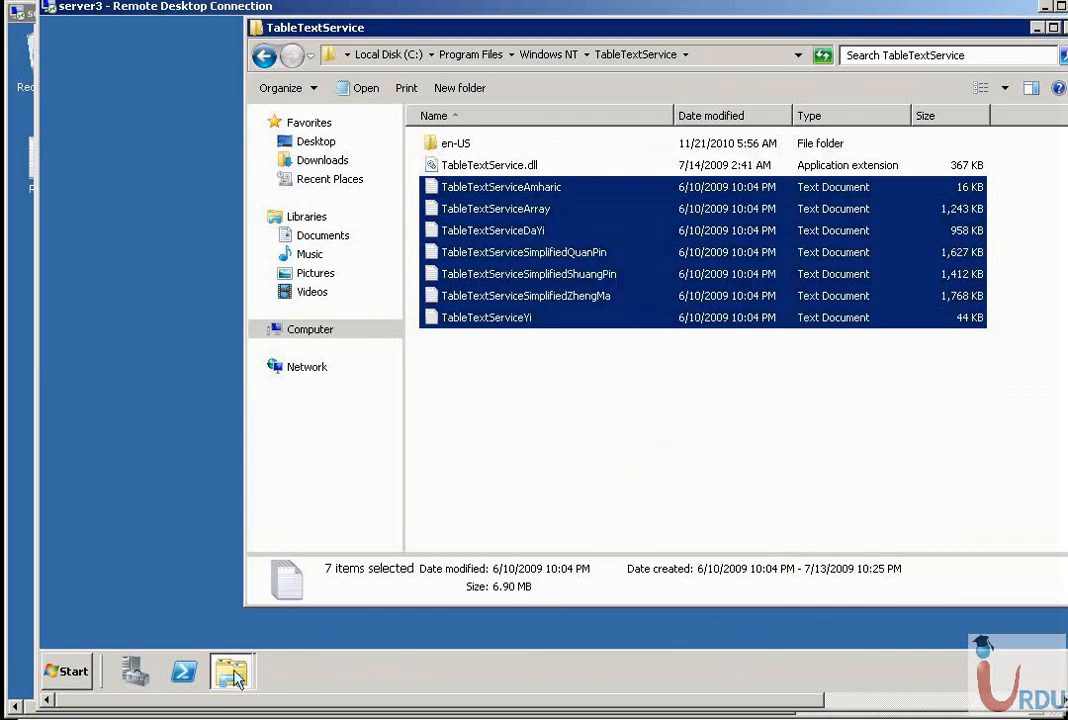
{"action": "left_click", "coordinate": [233, 675]}
{"action": "left_click", "coordinate": [230, 632]}
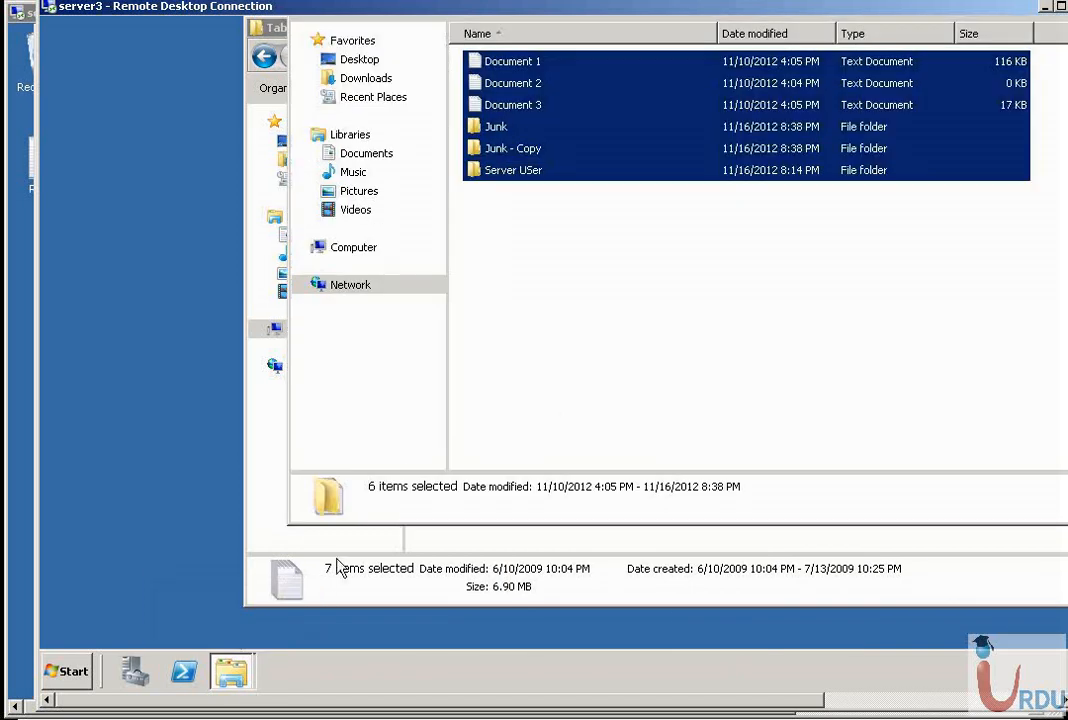
{"action": "left_click", "coordinate": [558, 250]}
{"action": "right_click", "coordinate": [566, 231]}
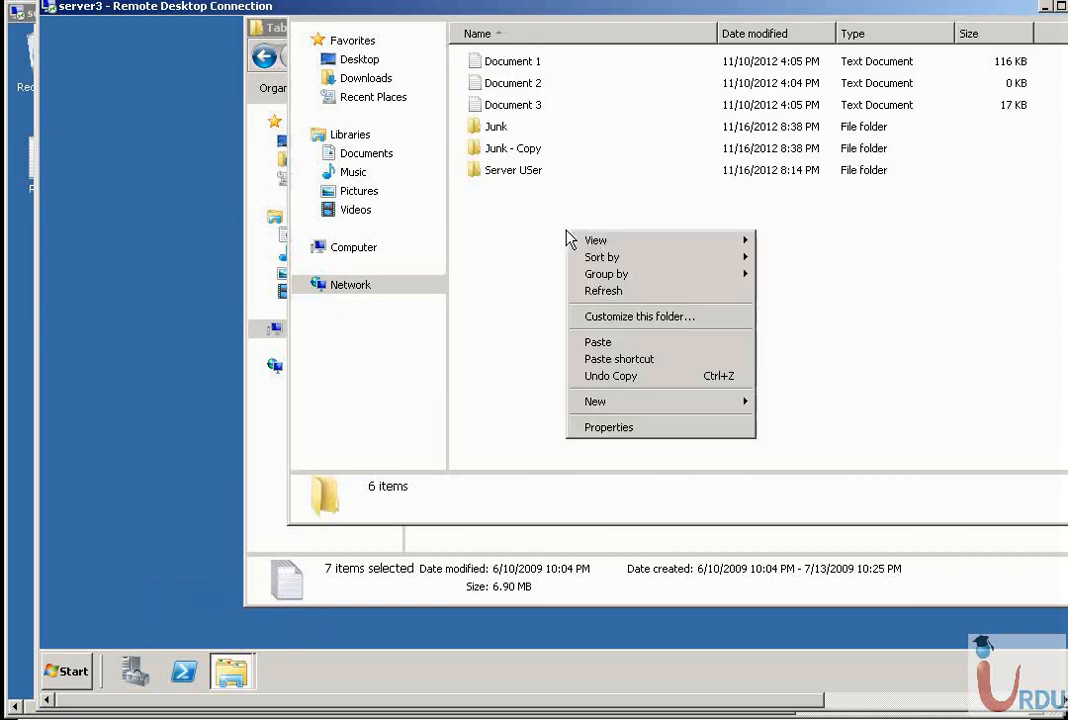
{"action": "left_click", "coordinate": [598, 343]}
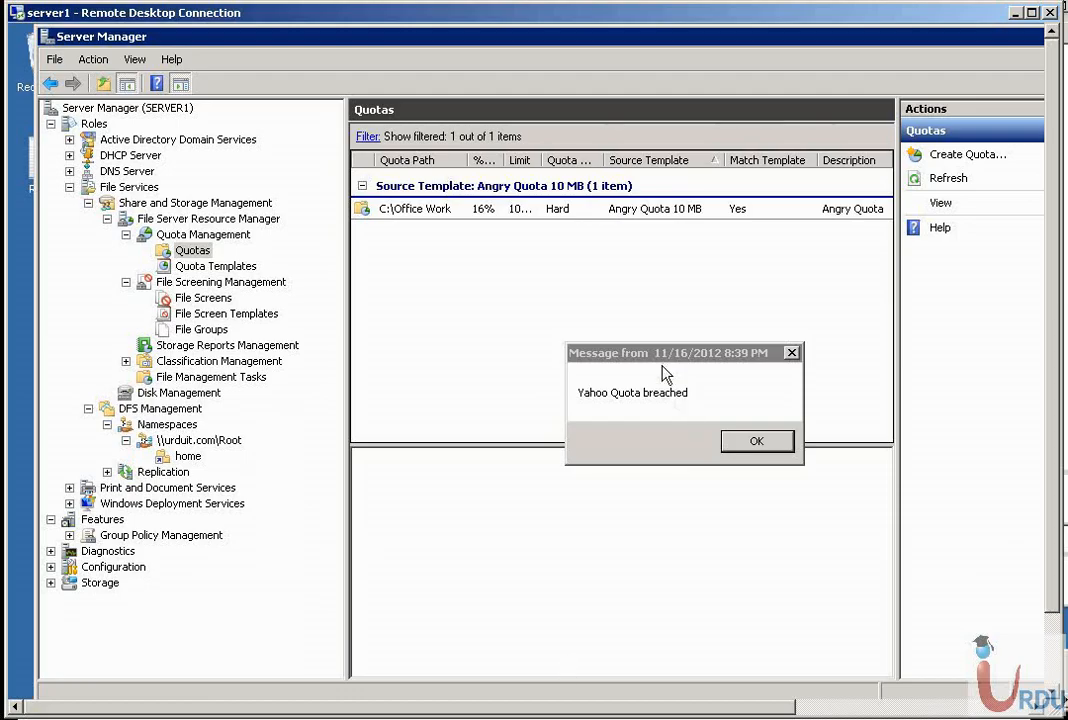
On server1, dismiss the quota message and reload the Quotas list to check the usage of C:\Office Work
{"action": "left_click_drag", "start_coordinate": [655, 358], "coordinate": [604, 345]}
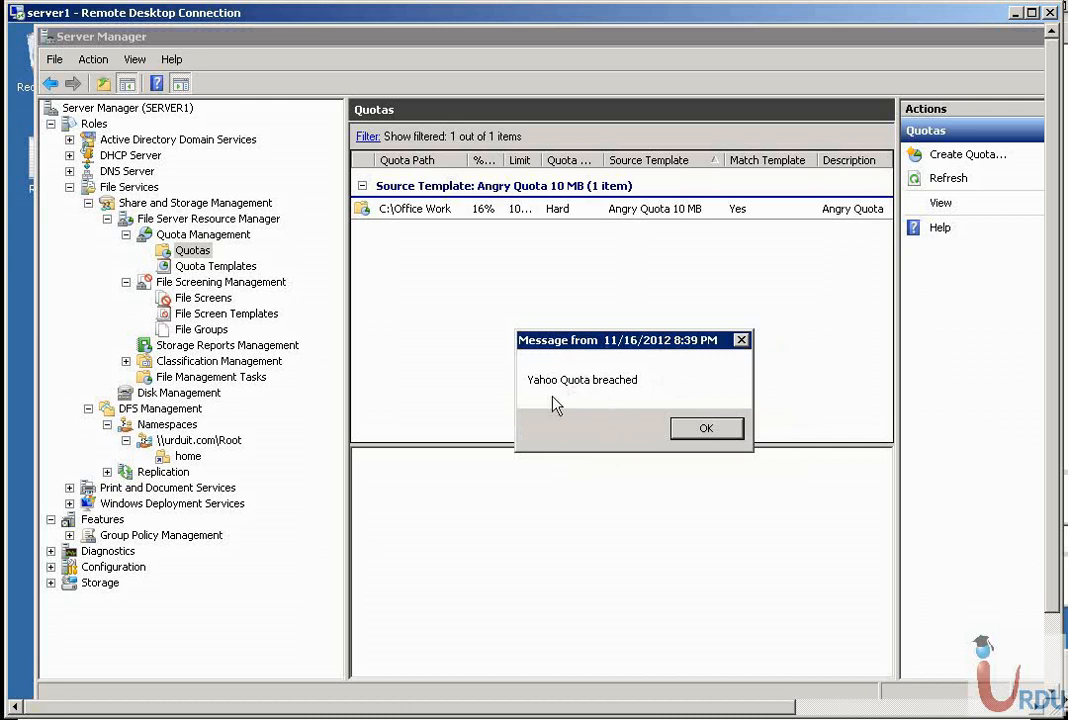
{"action": "left_click", "coordinate": [700, 429]}
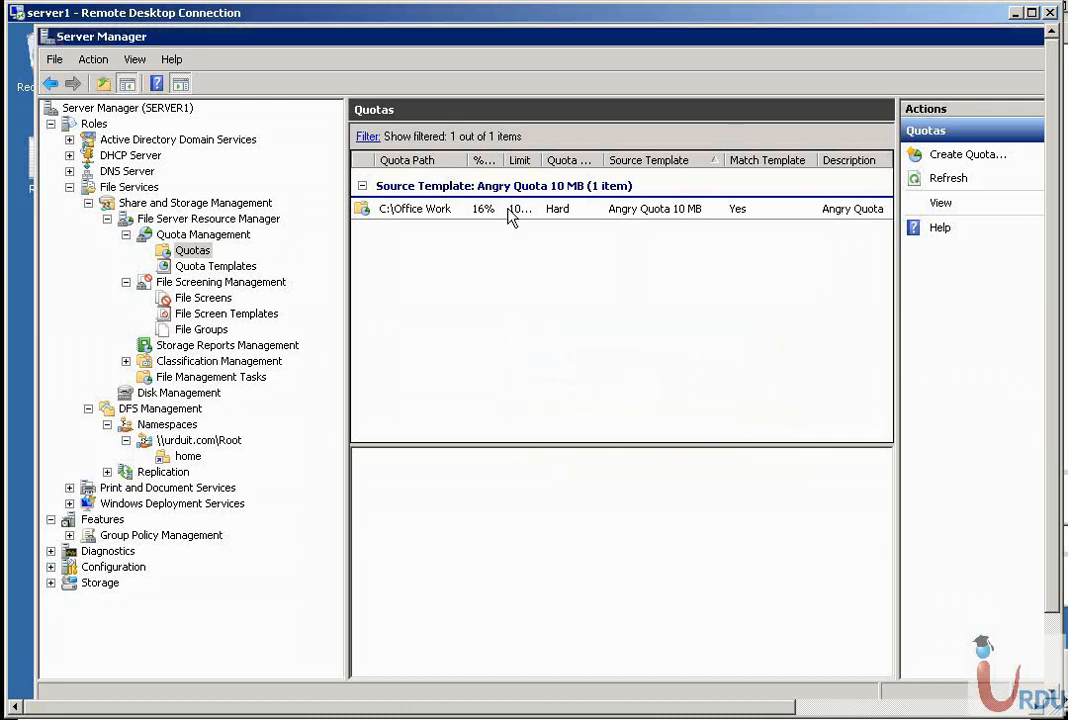
{"action": "right_click", "coordinate": [513, 253]}
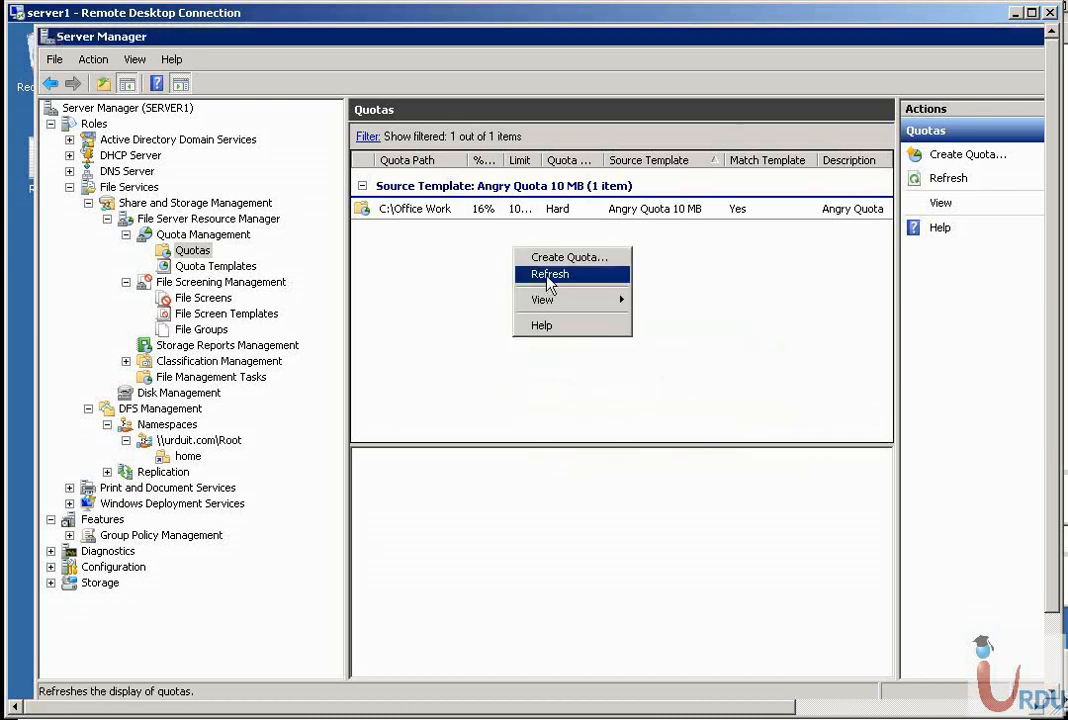
{"action": "left_click", "coordinate": [547, 275]}
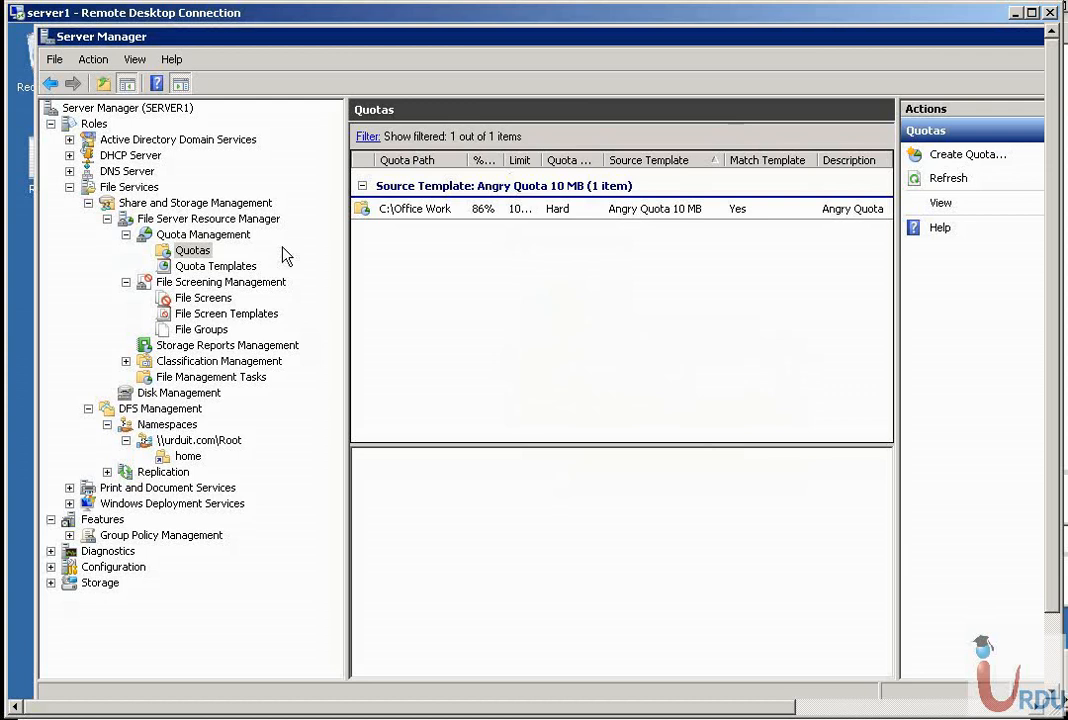
{"action": "left_click", "coordinate": [201, 235]}
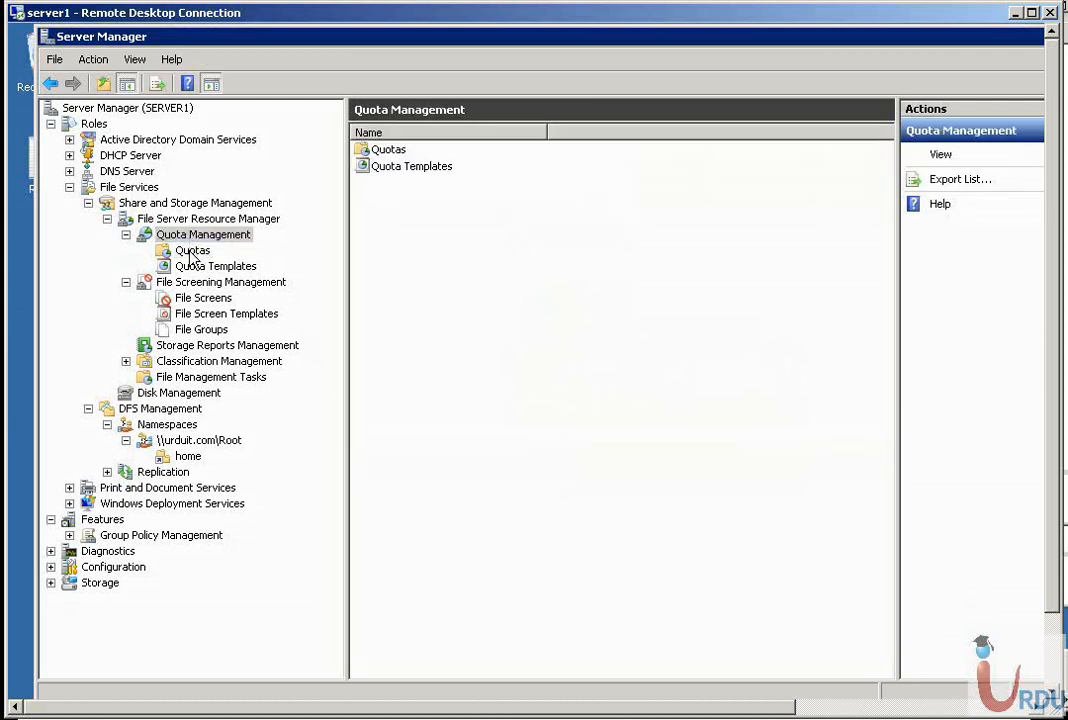
{"action": "left_click", "coordinate": [192, 250]}
{"action": "left_click", "coordinate": [484, 276]}
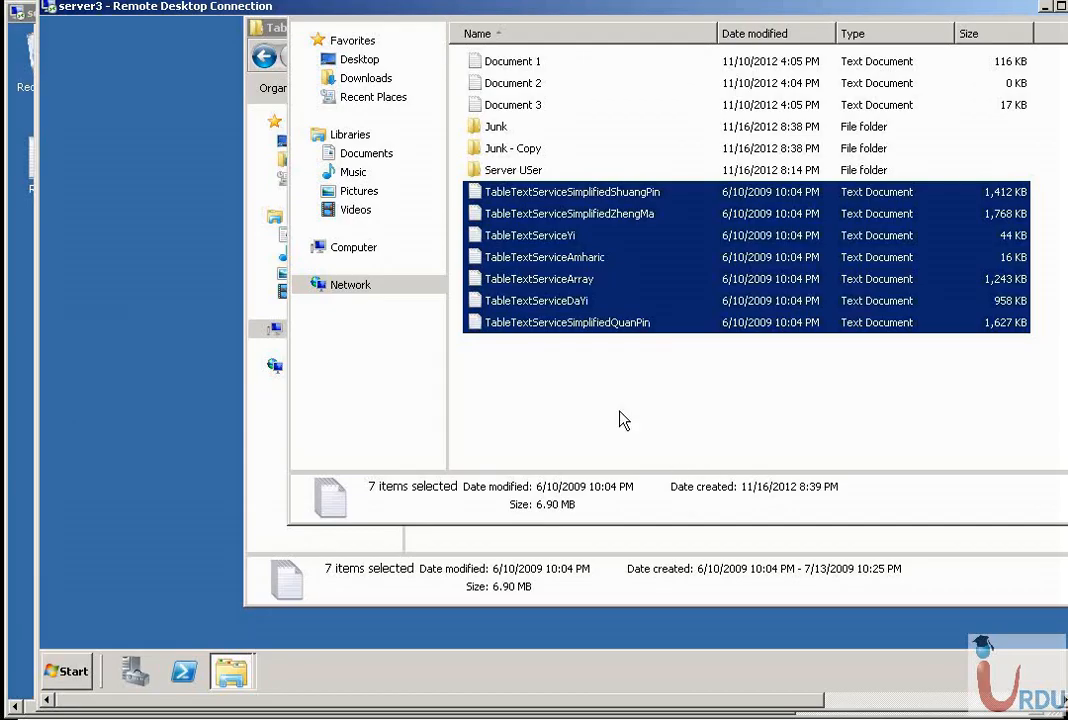
On server3, try to copy the seven TableTextService documents from New folder into the root of the Office Work share, then cancel the copy
{"action": "right_click", "coordinate": [550, 268]}
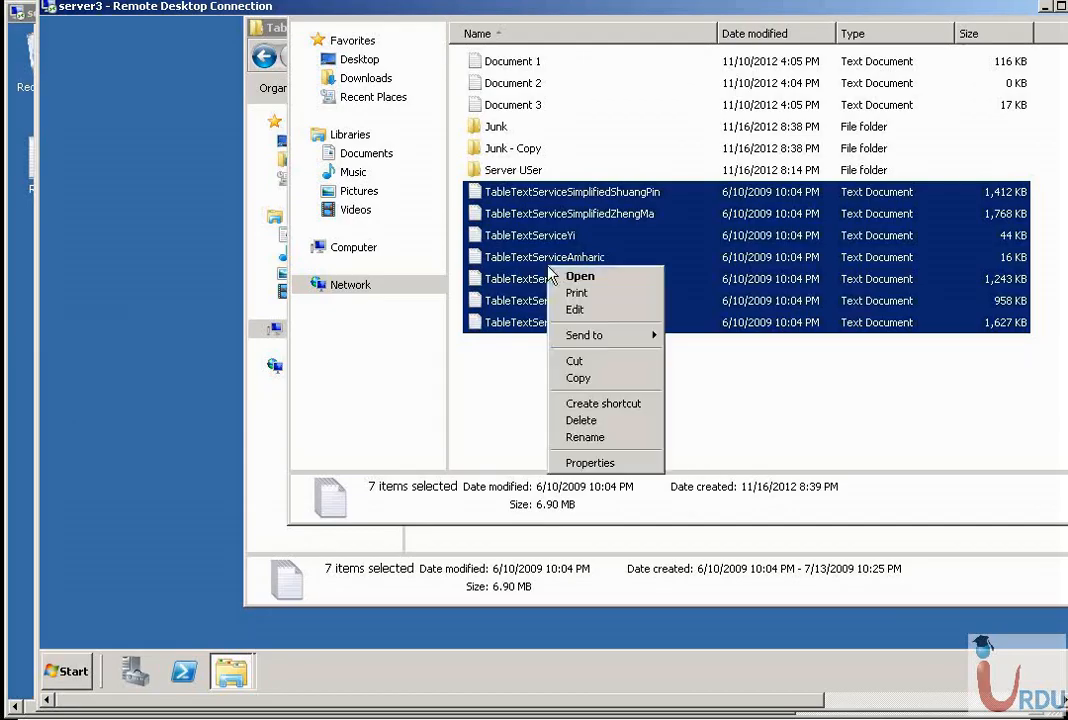
{"action": "left_click", "coordinate": [578, 379]}
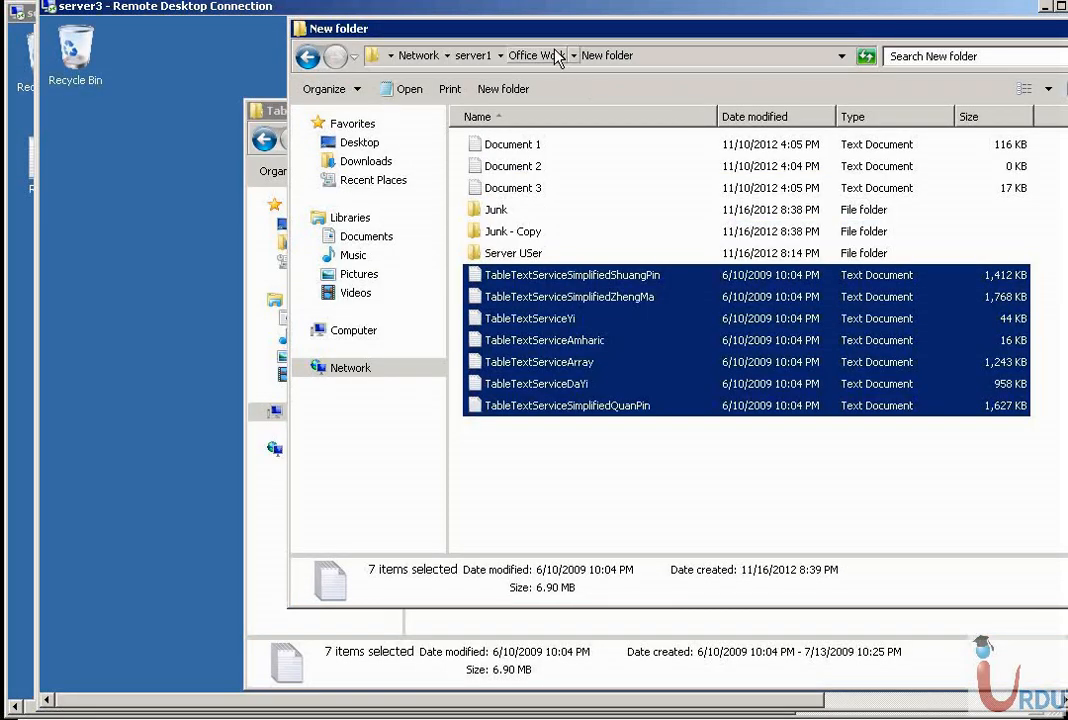
{"action": "left_click", "coordinate": [540, 55]}
{"action": "right_click", "coordinate": [613, 341]}
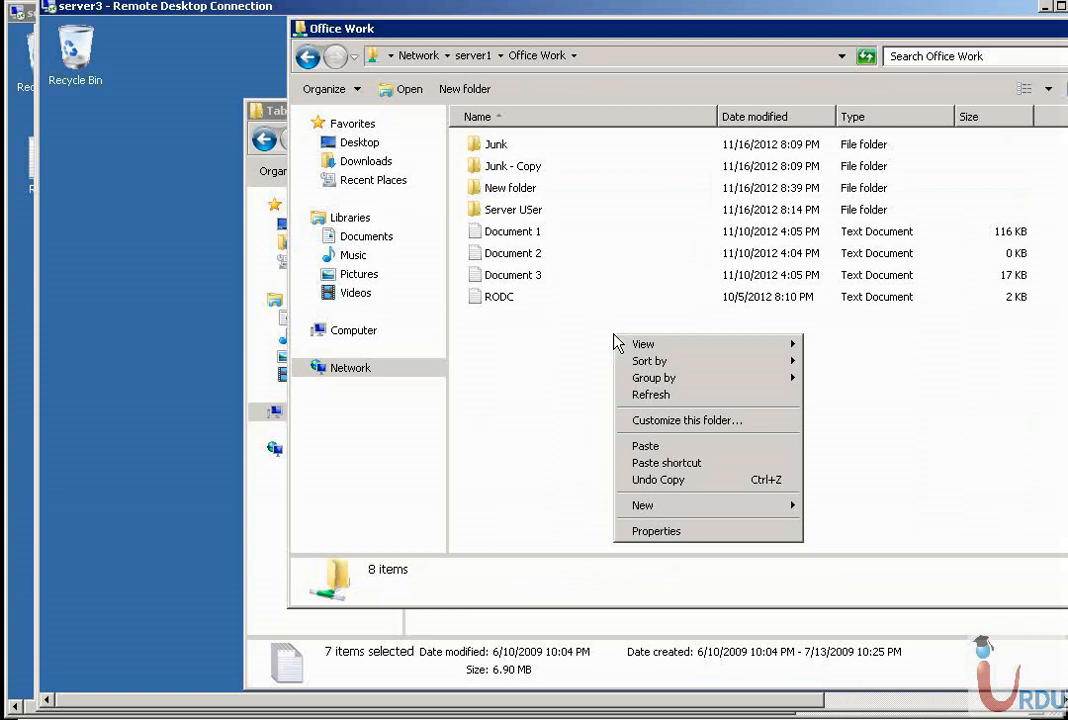
{"action": "left_click", "coordinate": [645, 446]}
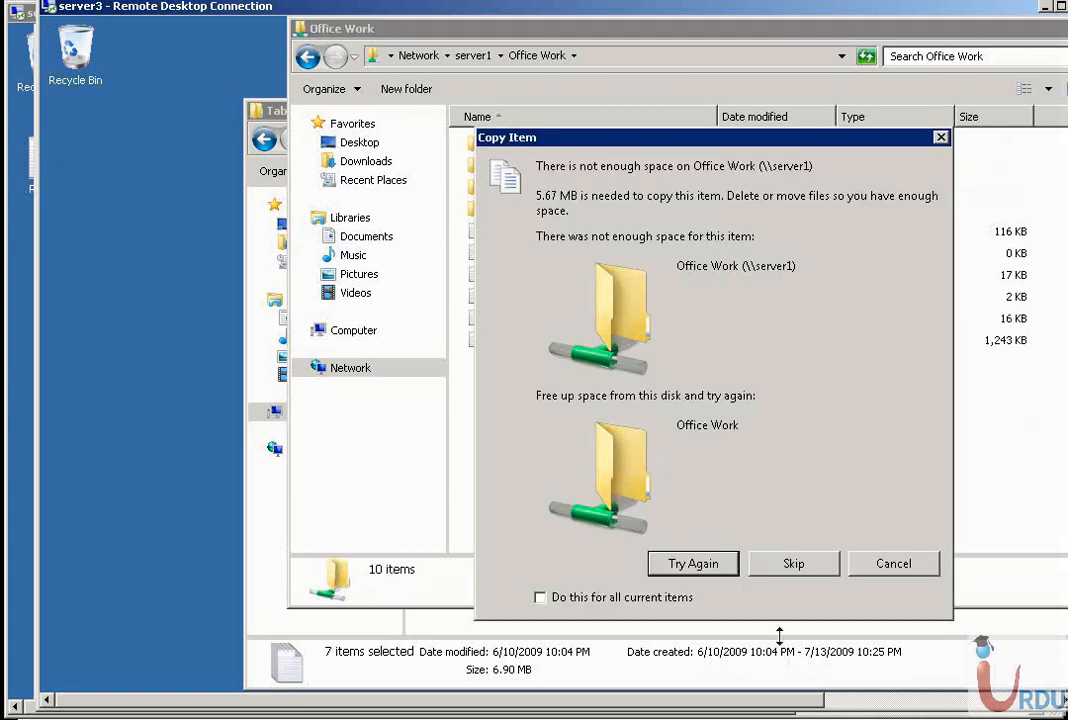
{"action": "left_click", "coordinate": [868, 570]}
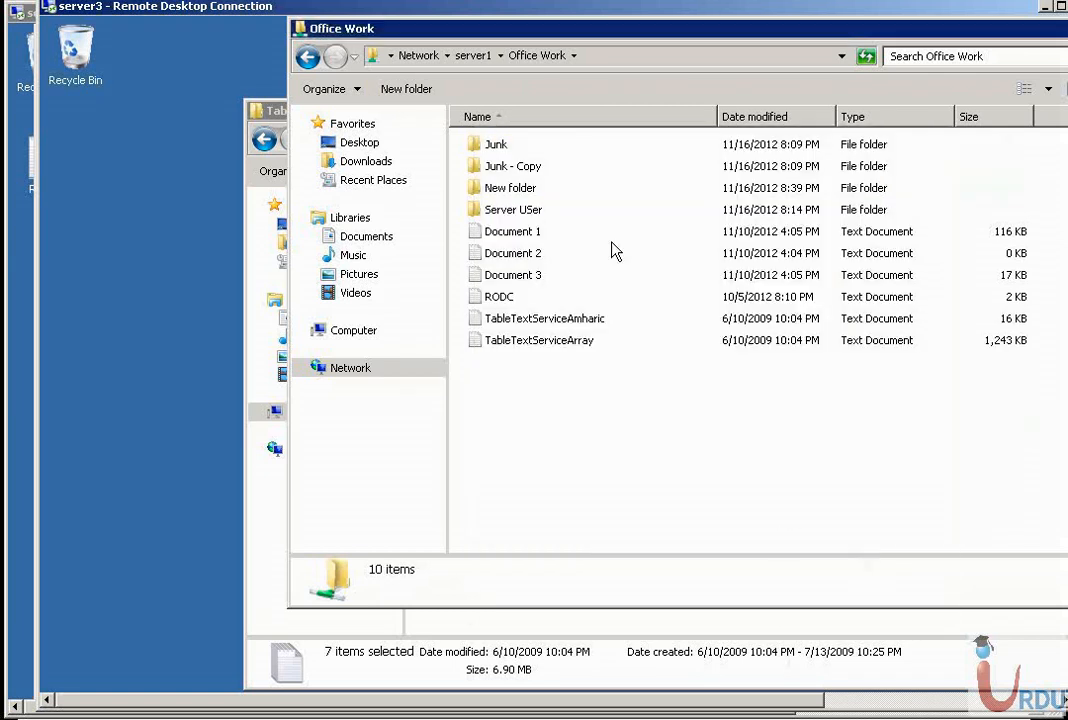
Open New folder in the Office Work share and go into its Server USer subfolder
{"action": "left_click", "coordinate": [510, 191]}
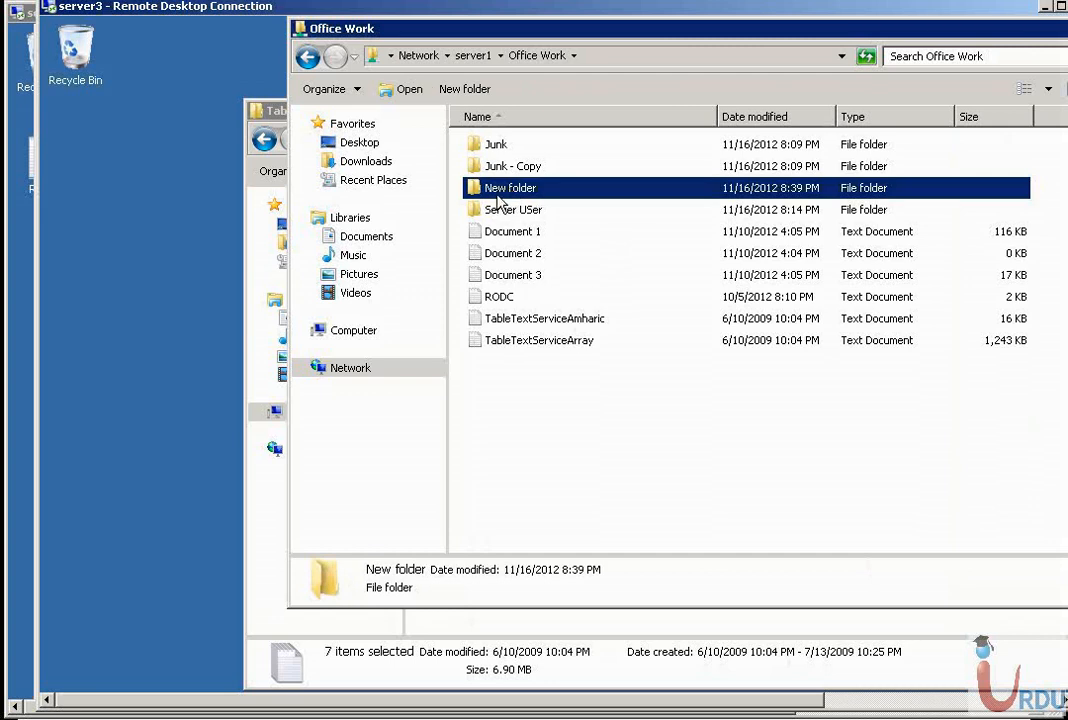
{"action": "double_click", "coordinate": [503, 190]}
{"action": "double_click", "coordinate": [500, 192]}
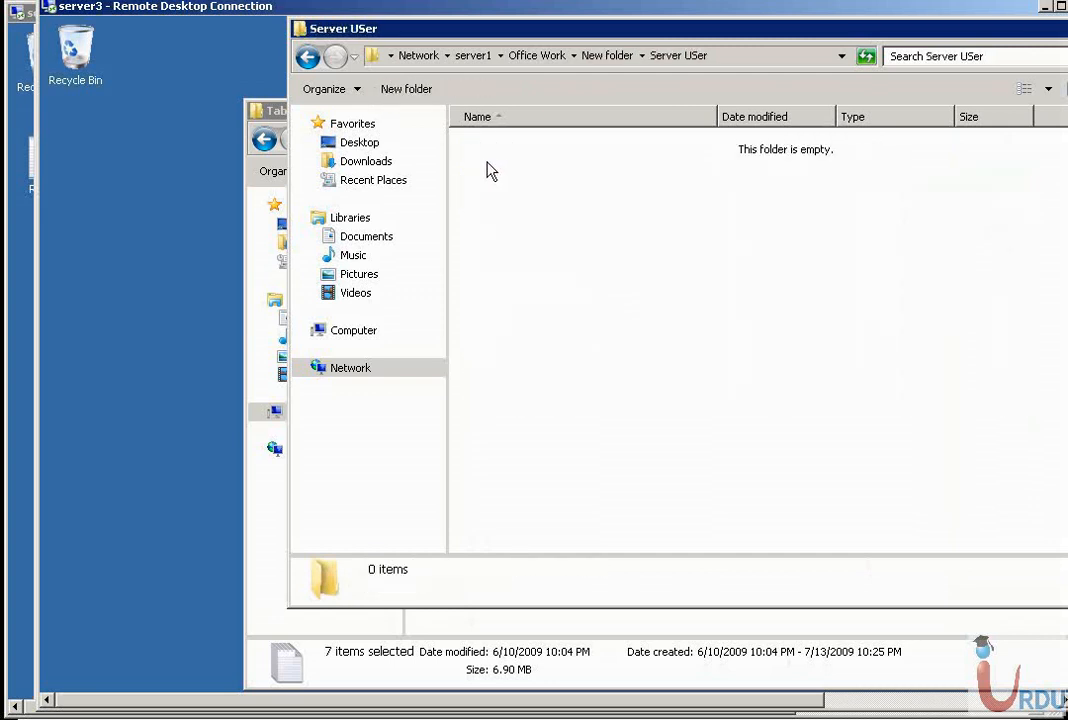
Try to copy the six documents TableTextServiceArray through TableTextServiceYi from New folder into the Office Work share's root, then cancel the copy
{"action": "key", "text": "BackSpace"}
{"action": "left_click", "coordinate": [540, 300]}
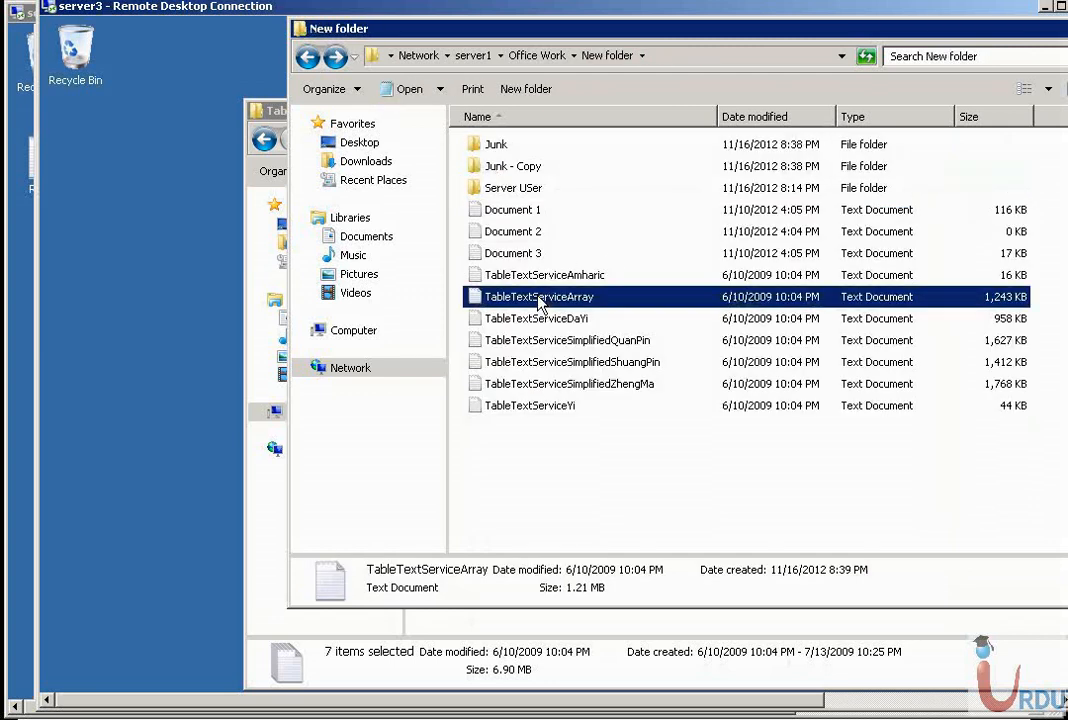
{"action": "key", "text": "shift+Down"}
{"action": "key", "text": "shift+Down"}
{"action": "key", "text": "shift+Down"}
{"action": "key", "text": "shift+Down"}
{"action": "key", "text": "shift+Down"}
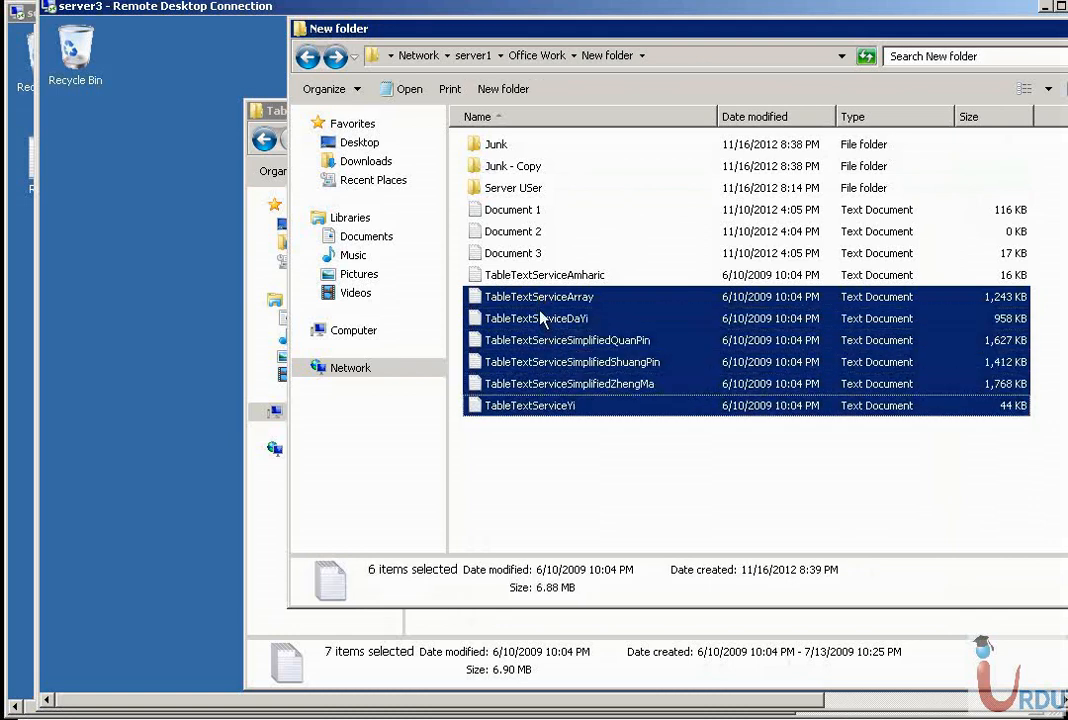
{"action": "right_click", "coordinate": [542, 314]}
{"action": "left_click", "coordinate": [570, 422]}
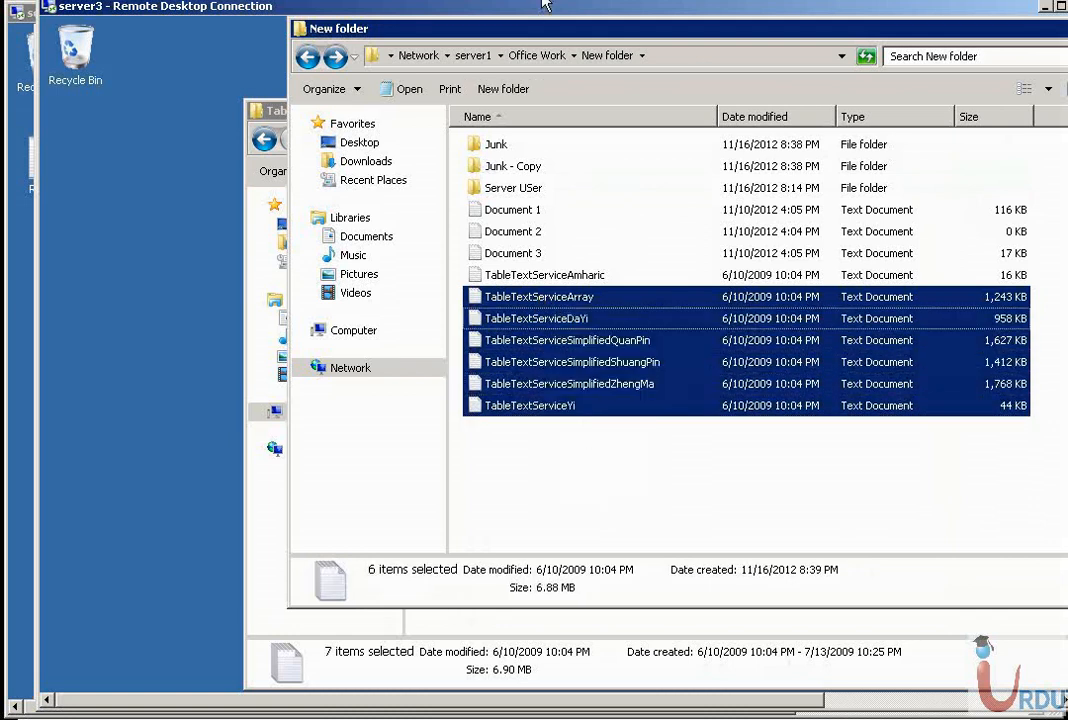
{"action": "left_click", "coordinate": [541, 57]}
{"action": "right_click", "coordinate": [630, 400]}
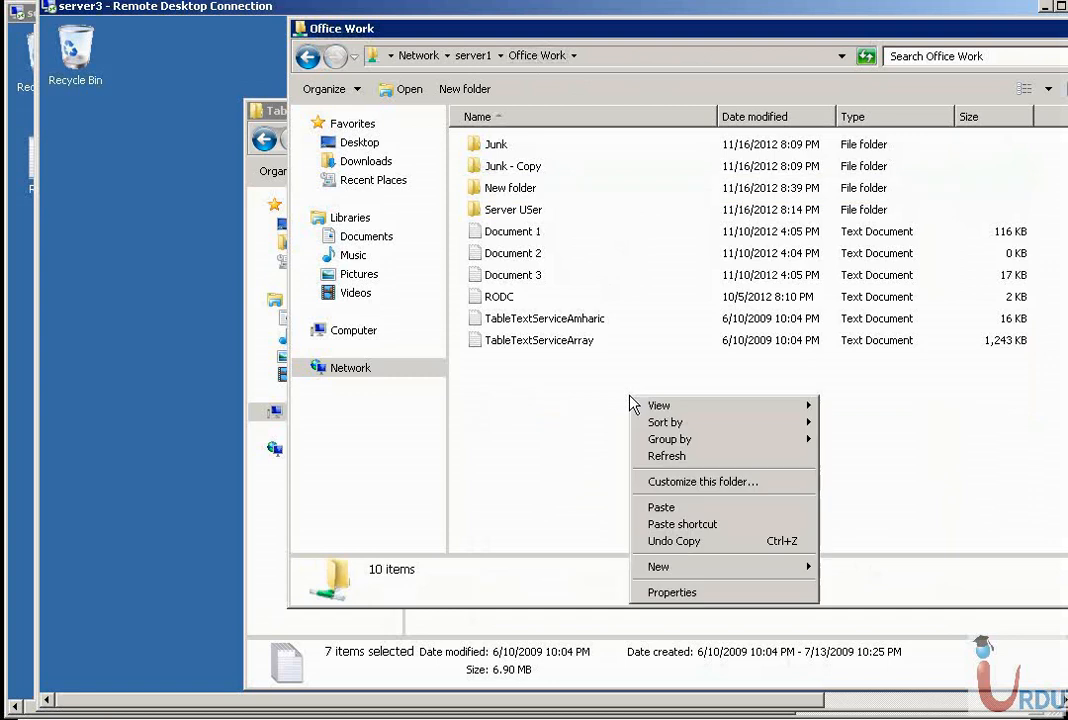
{"action": "left_click", "coordinate": [683, 508]}
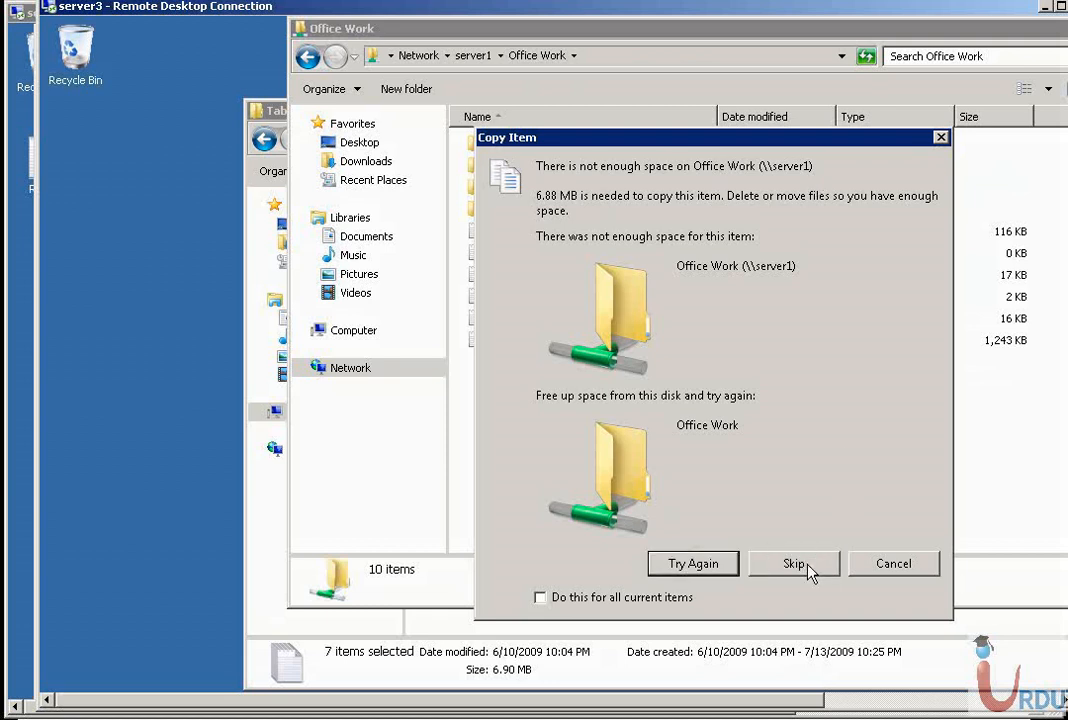
{"action": "left_click", "coordinate": [898, 574]}
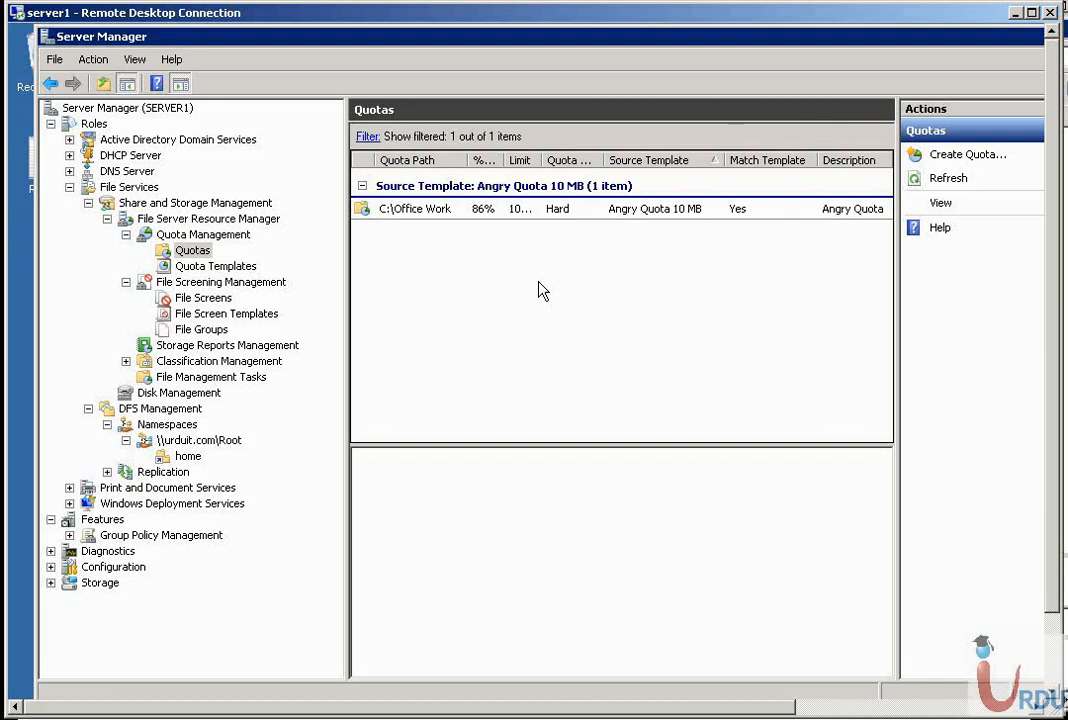
On server1, review the properties of the C:\Office Work quota and find the Angry Quota 10 MB template among the quota templates
{"action": "double_click", "coordinate": [443, 212]}
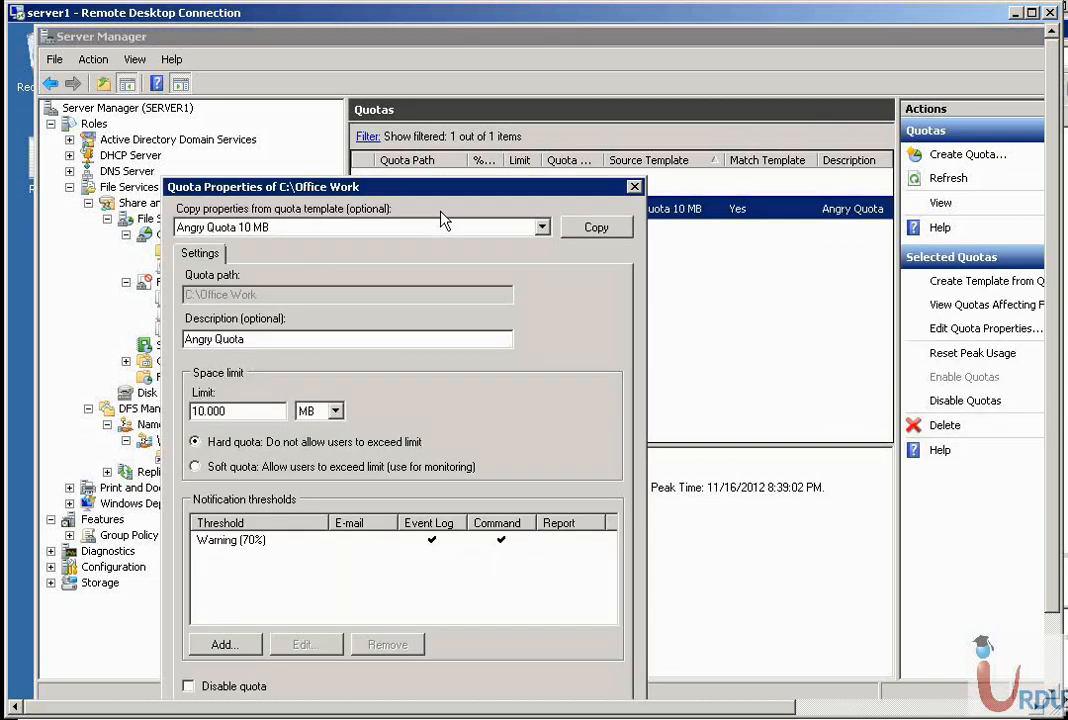
{"action": "left_click", "coordinate": [634, 187]}
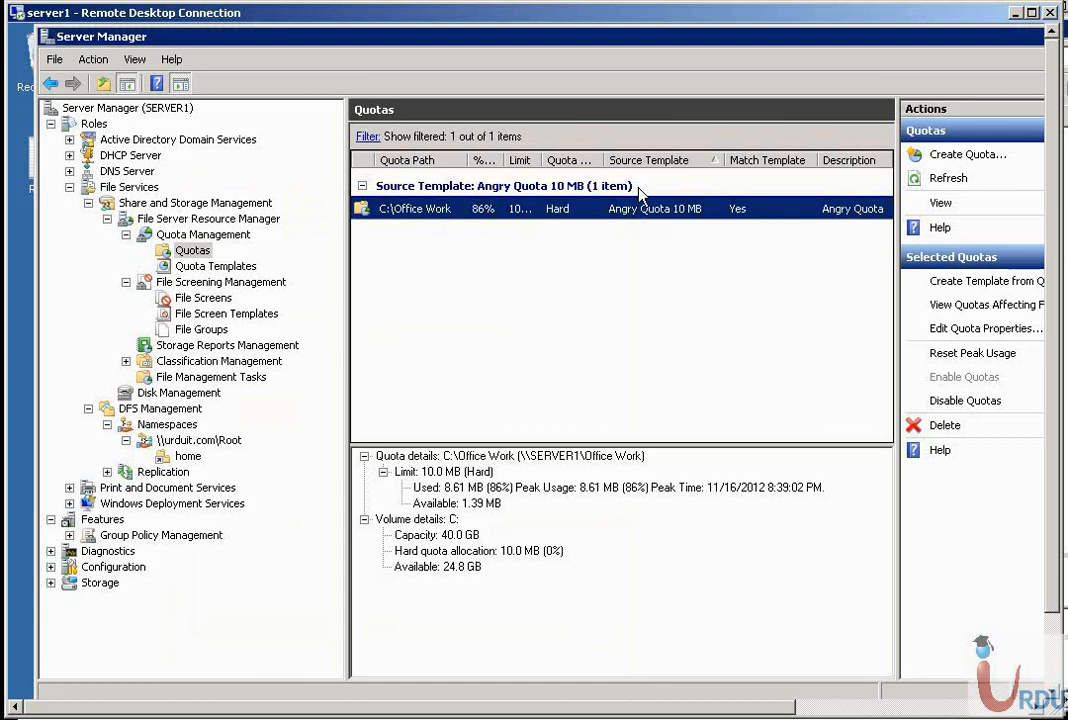
{"action": "left_click", "coordinate": [227, 269]}
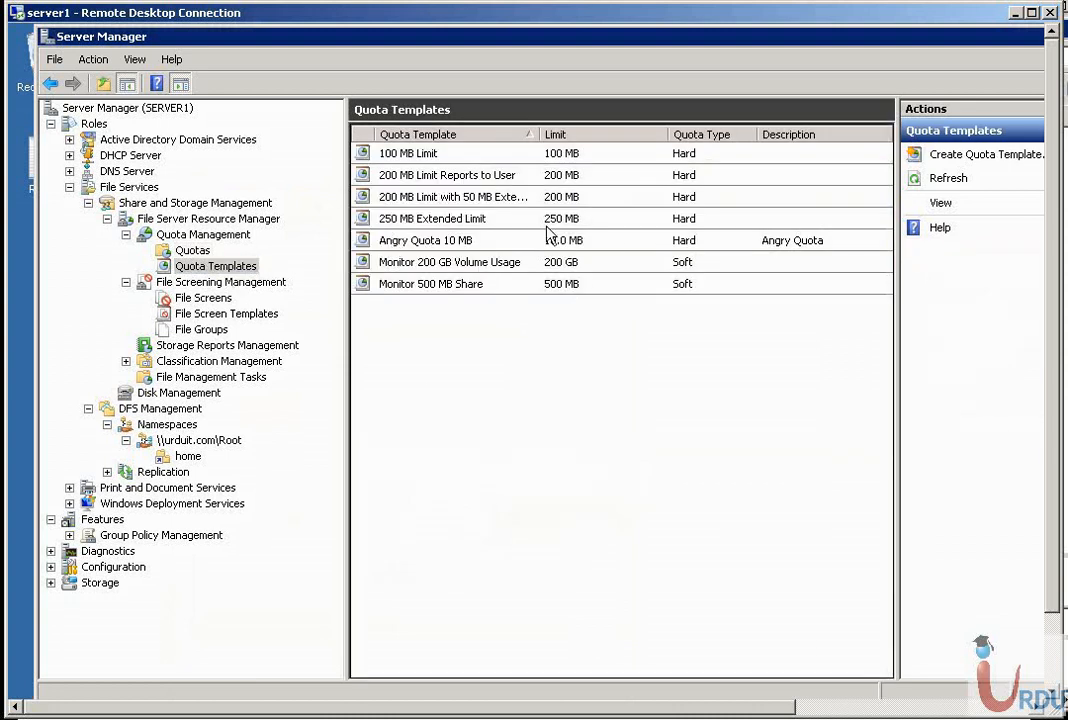
{"action": "left_click", "coordinate": [417, 247]}
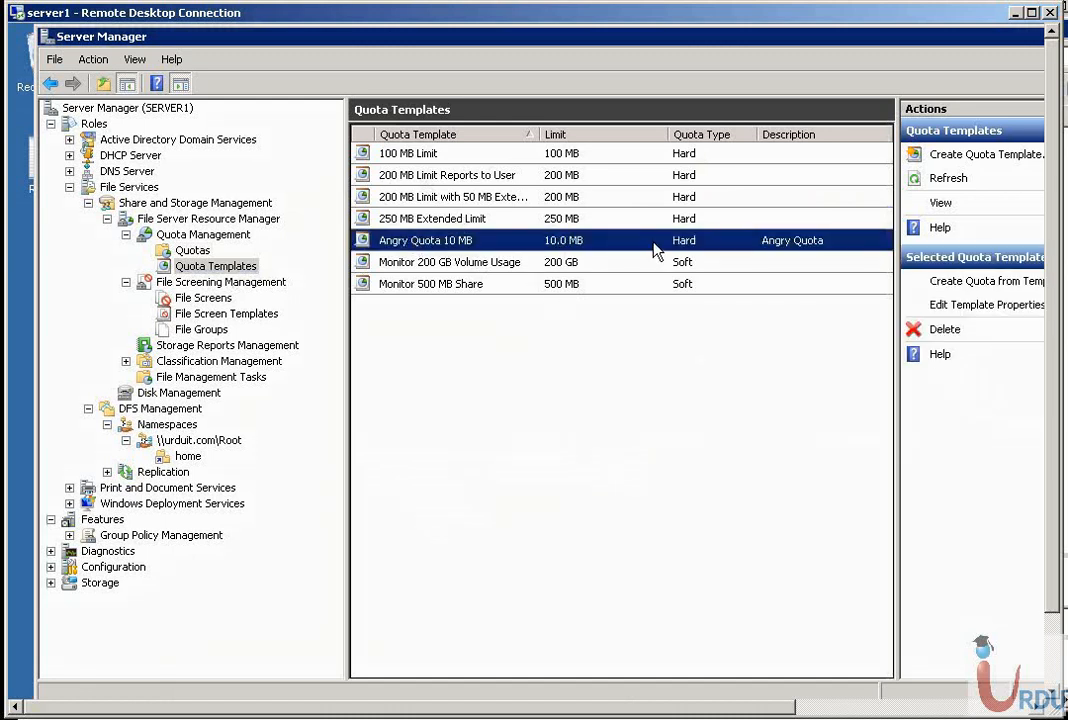
Look through File Screening Management, examining the file screens and the available file screen templates
{"action": "left_click", "coordinate": [185, 284]}
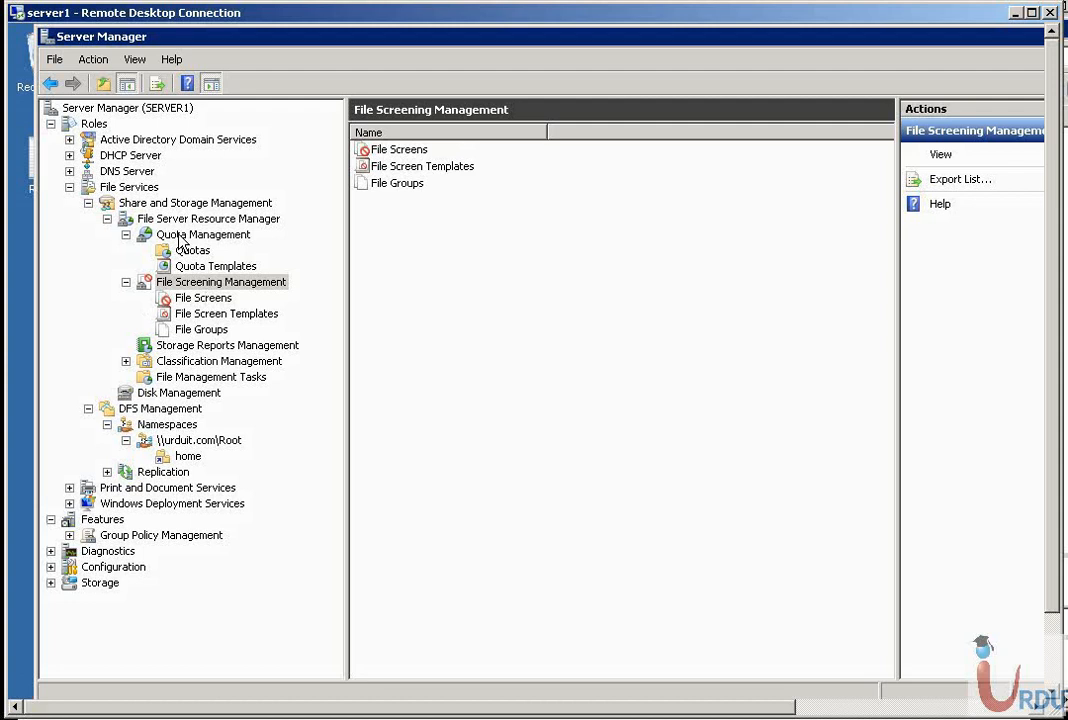
{"action": "left_click", "coordinate": [207, 298]}
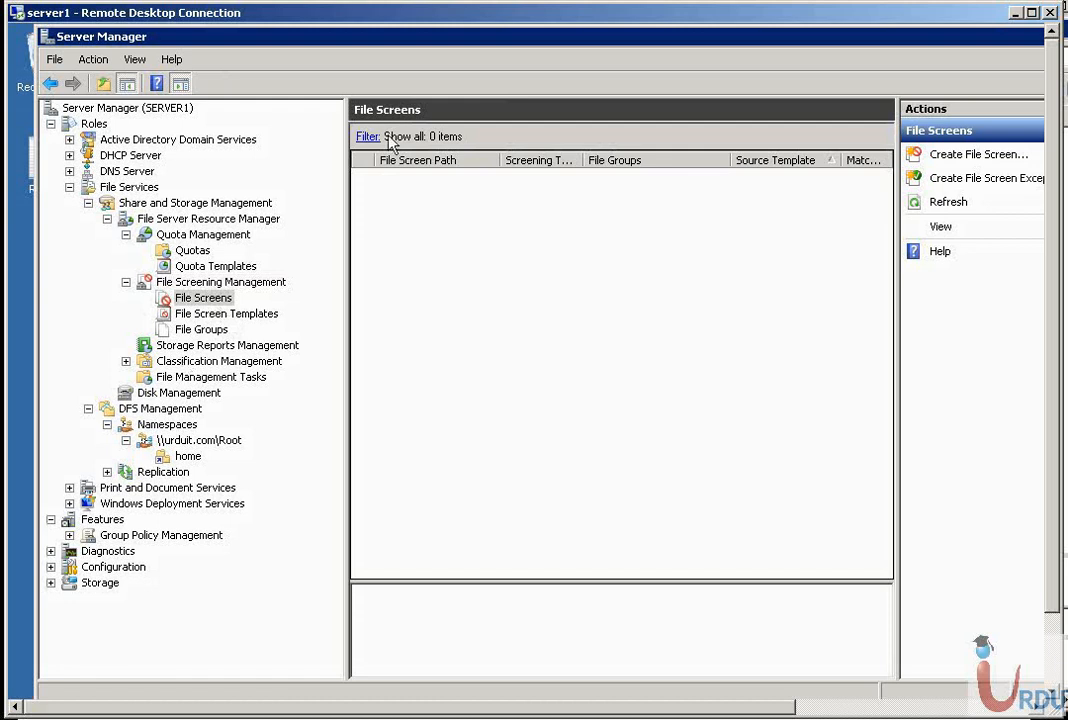
{"action": "left_click", "coordinate": [242, 314]}
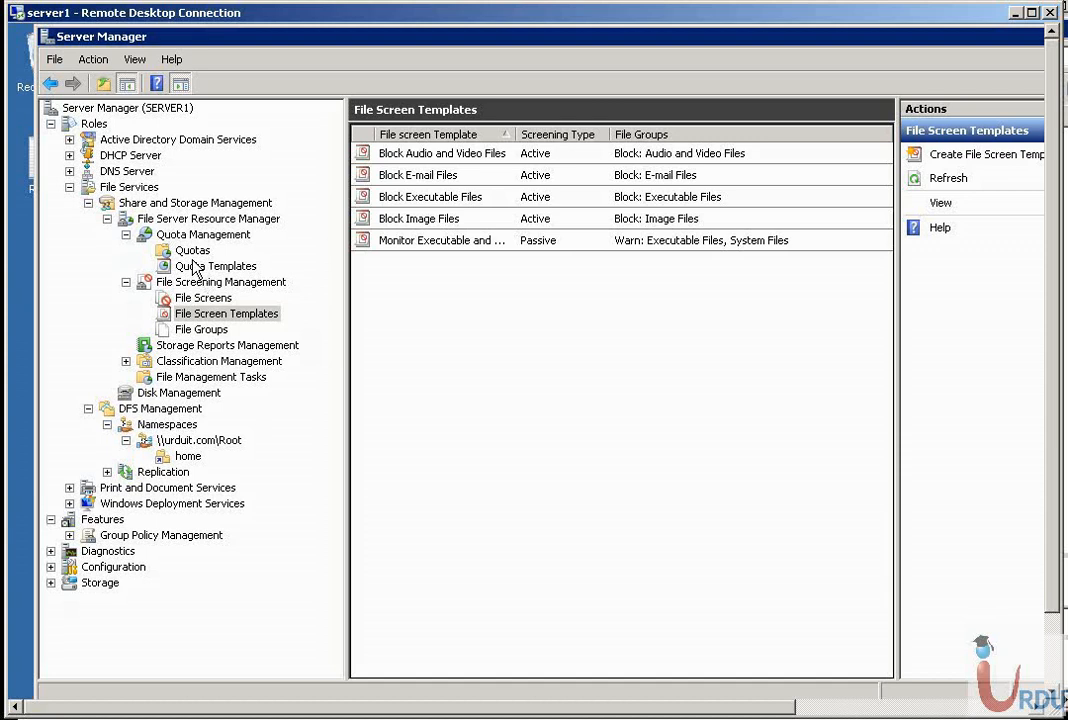
{"action": "left_click", "coordinate": [196, 266]}
{"action": "left_click", "coordinate": [203, 298]}
{"action": "left_click", "coordinate": [214, 314]}
Review the blocked file groups and e-mail notification of the Block Image Files template, cancel without changes, and select the passive monitoring template
{"action": "double_click", "coordinate": [430, 220]}
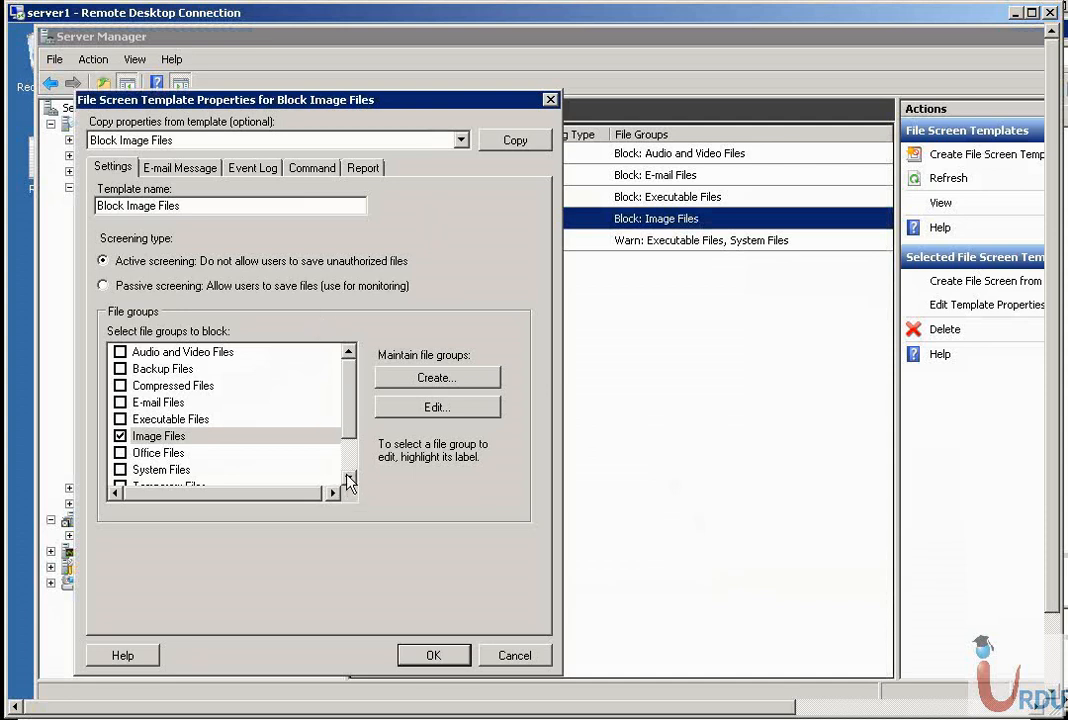
{"action": "left_click", "coordinate": [174, 168]}
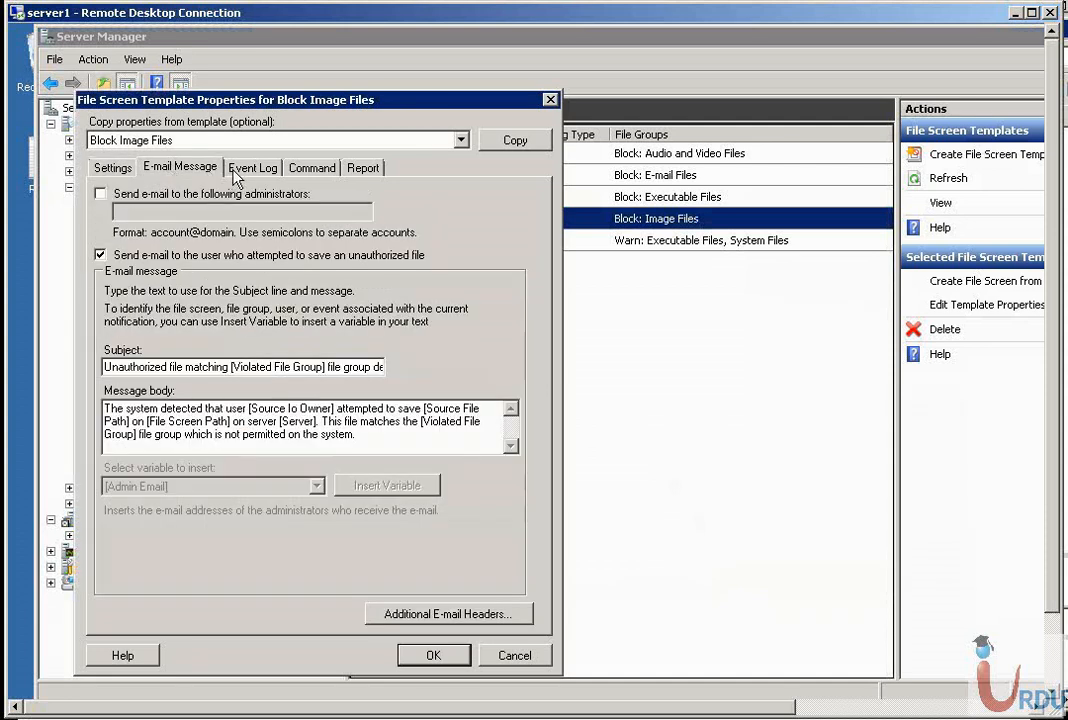
{"action": "left_click", "coordinate": [238, 172]}
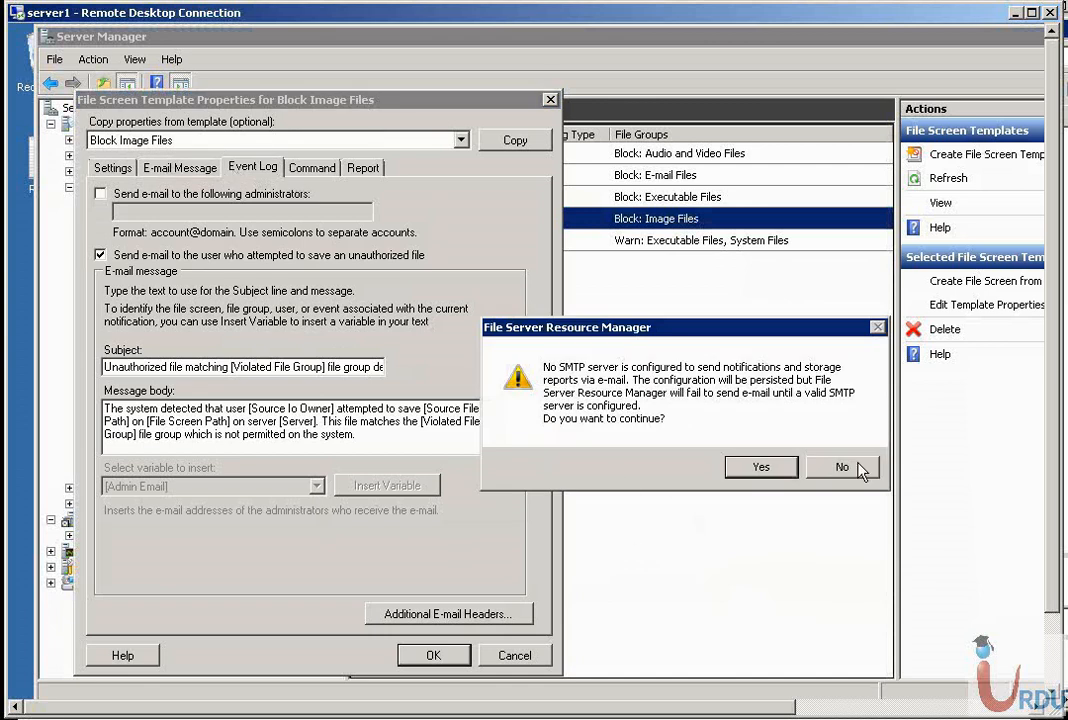
{"action": "left_click", "coordinate": [860, 467]}
{"action": "left_click", "coordinate": [335, 170]}
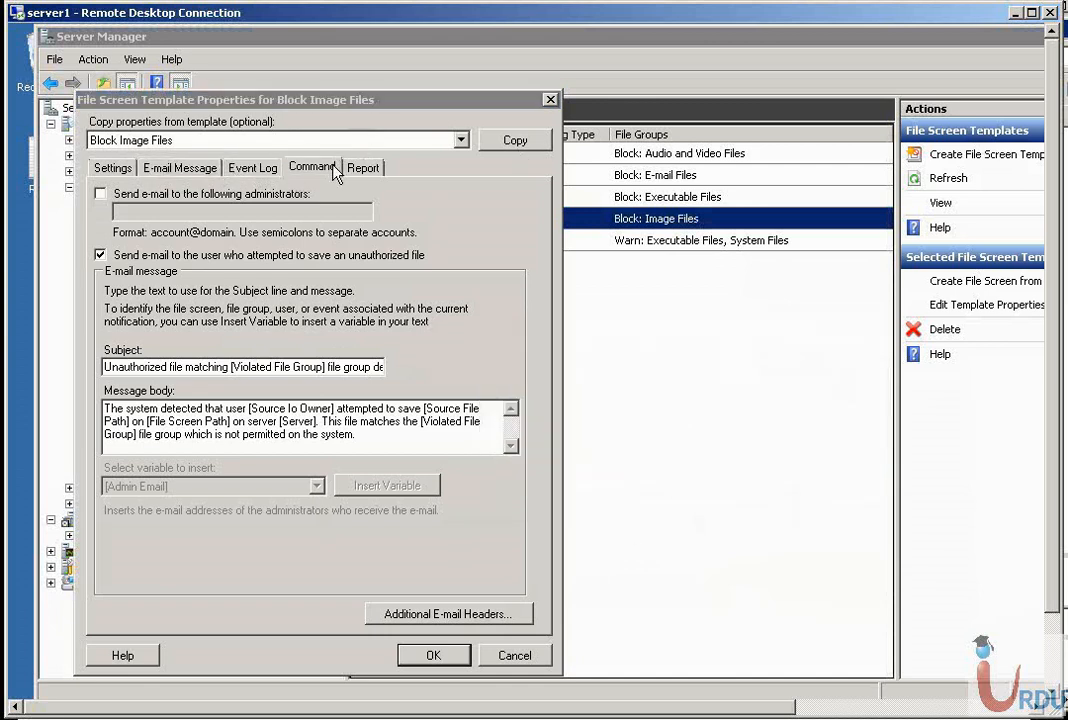
{"action": "left_click", "coordinate": [767, 474]}
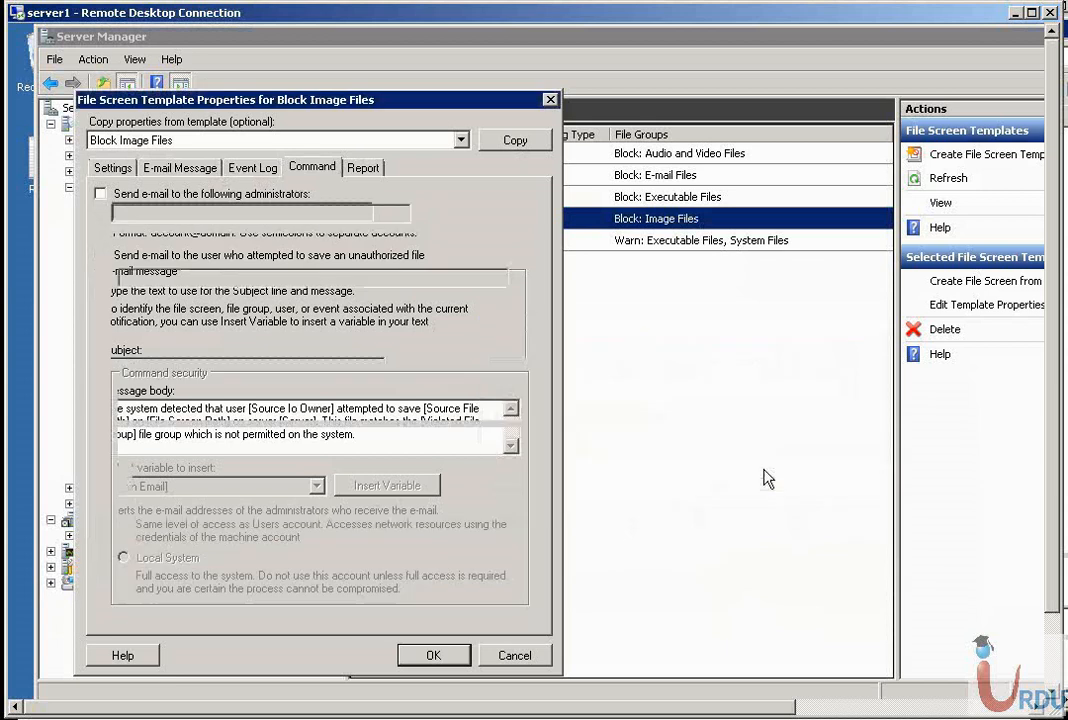
{"action": "left_click", "coordinate": [176, 170]}
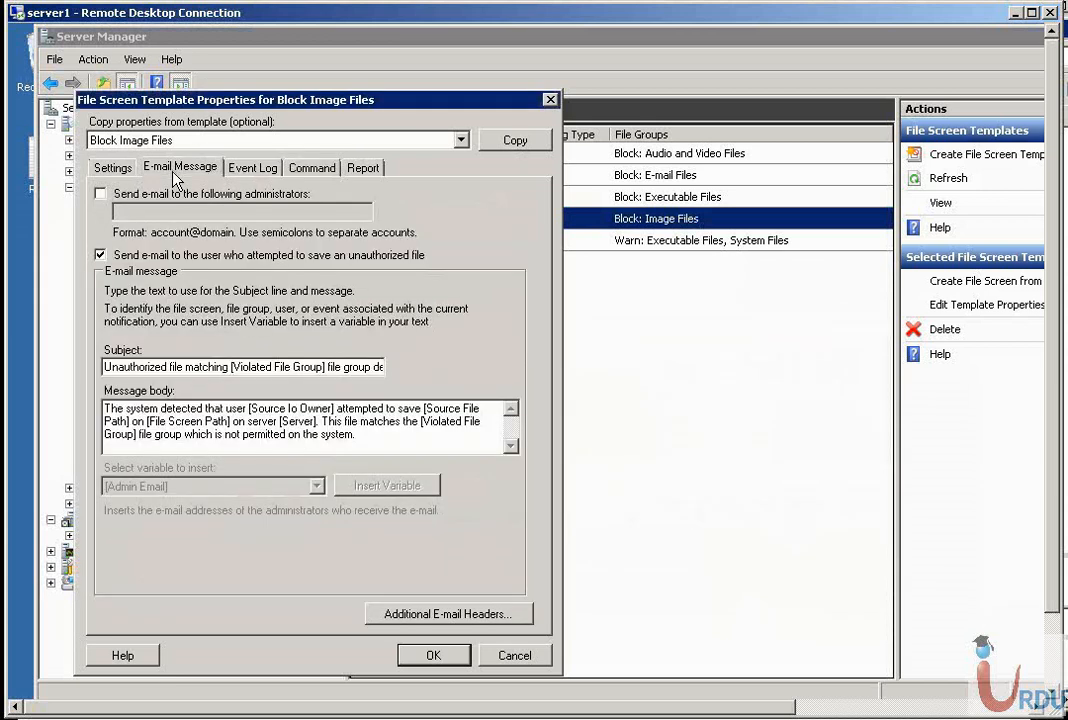
{"action": "left_click", "coordinate": [512, 656]}
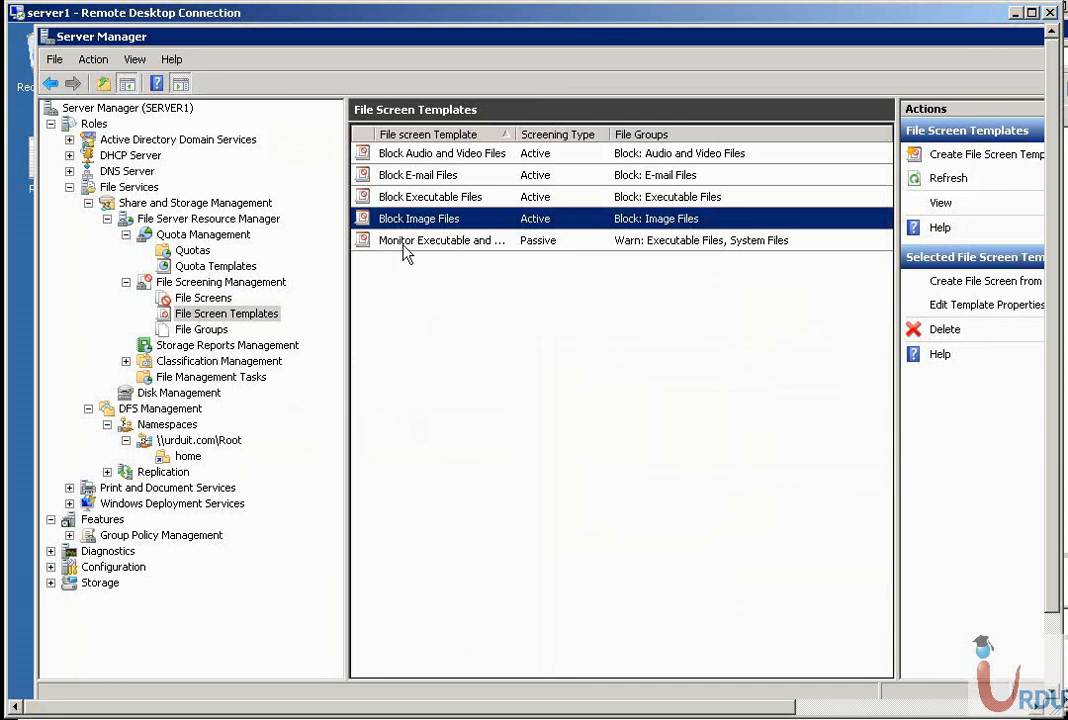
{"action": "left_click", "coordinate": [405, 242]}
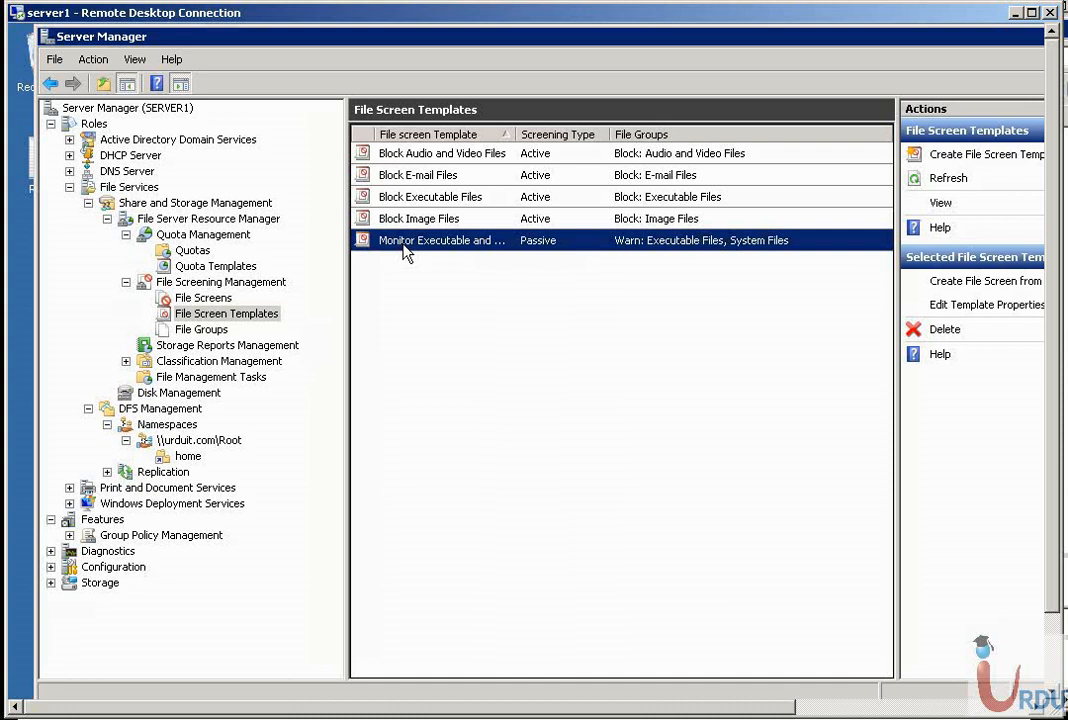
Add the pattern *.doc to the files included in the Text Files file group and save the group
{"action": "left_click", "coordinate": [203, 331]}
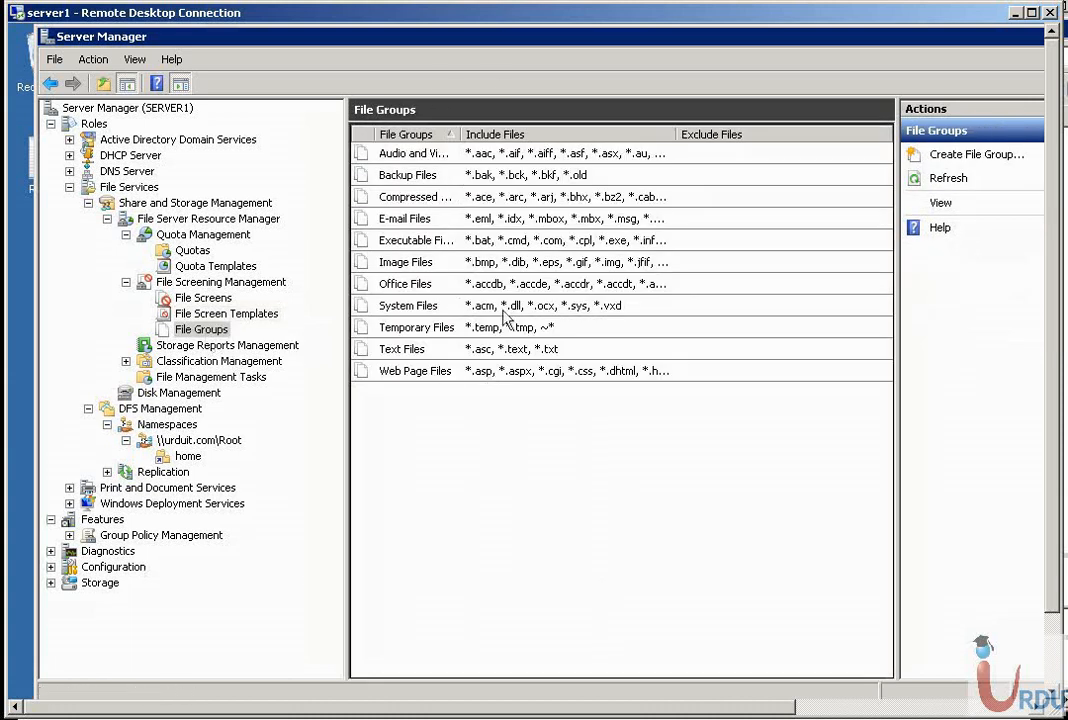
{"action": "left_click", "coordinate": [435, 348]}
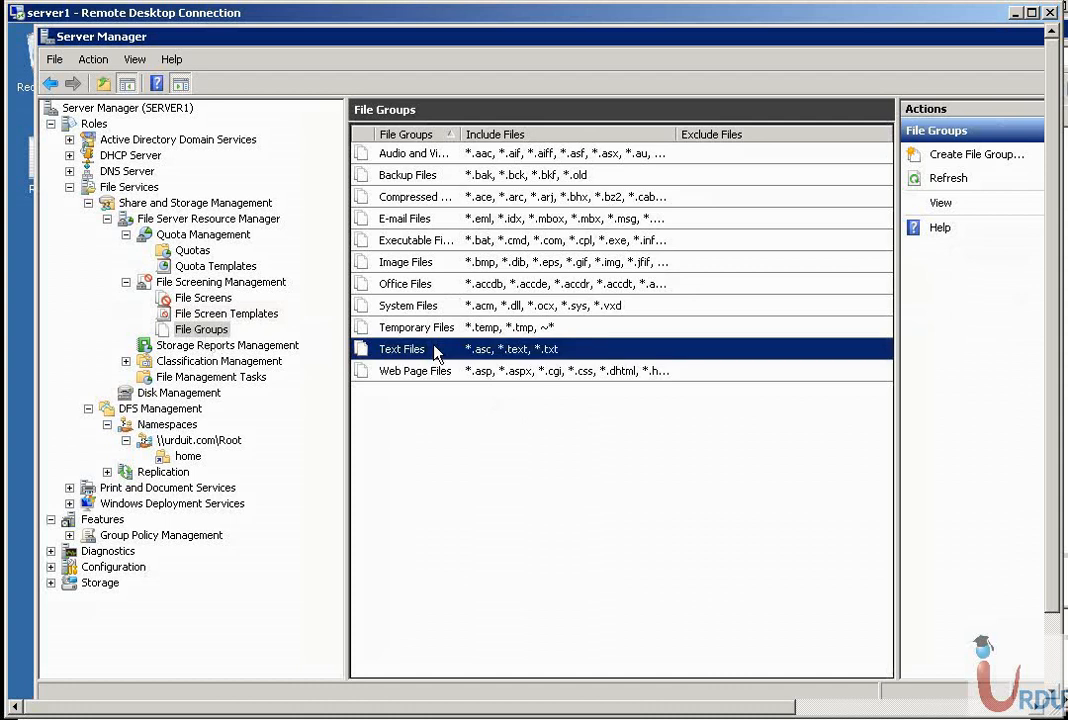
{"action": "right_click", "coordinate": [485, 354]}
{"action": "left_click", "coordinate": [510, 362]}
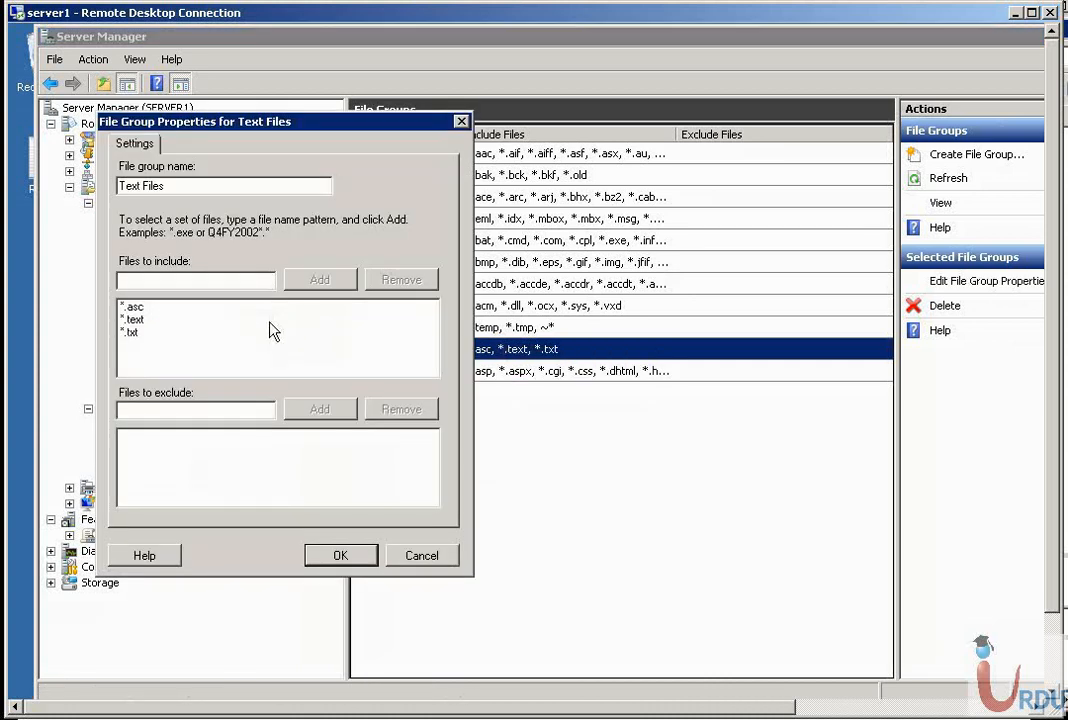
{"action": "left_click", "coordinate": [208, 280]}
{"action": "type", "text": "*"}
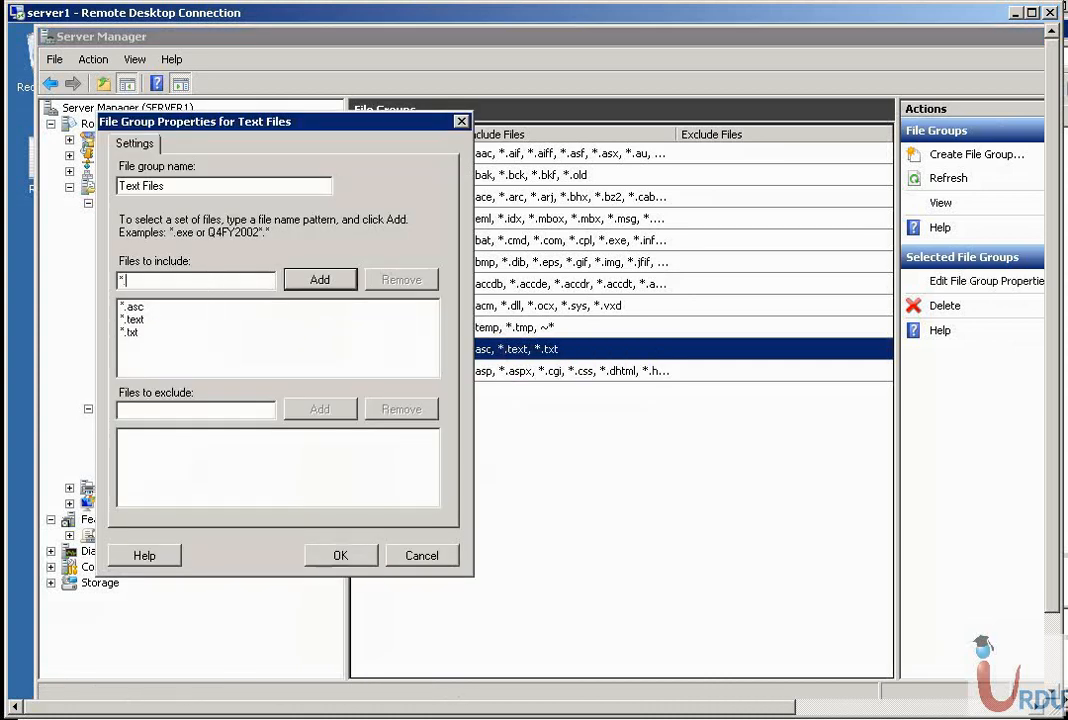
{"action": "type", "text": ".doc"}
{"action": "left_click", "coordinate": [329, 282]}
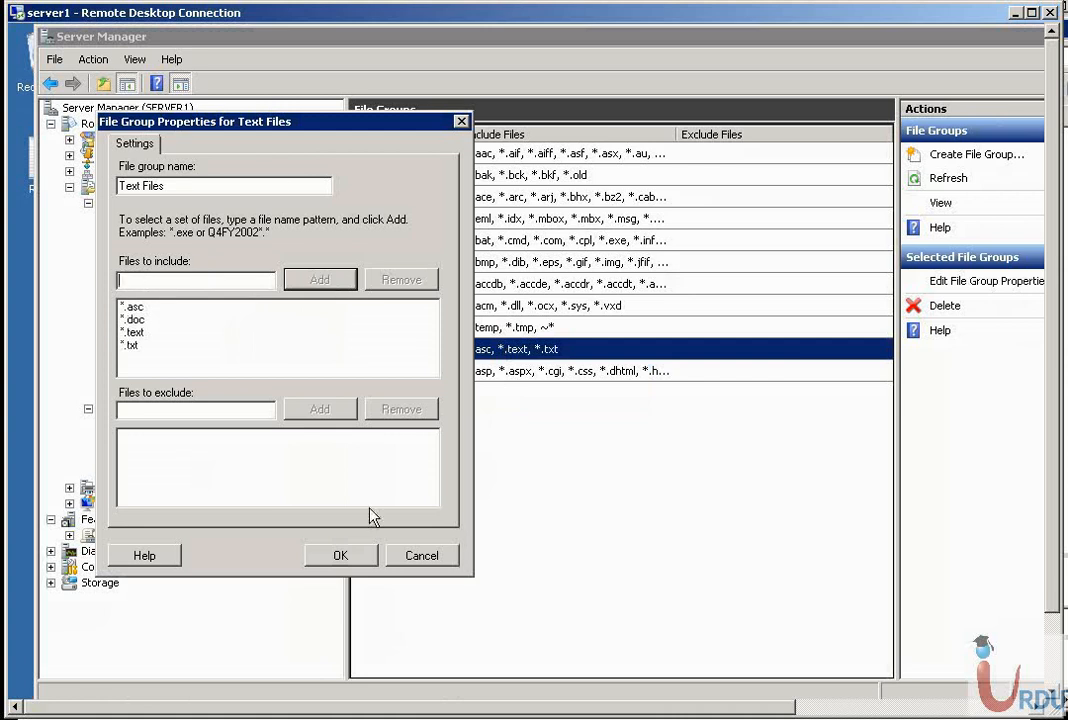
{"action": "left_click", "coordinate": [340, 555]}
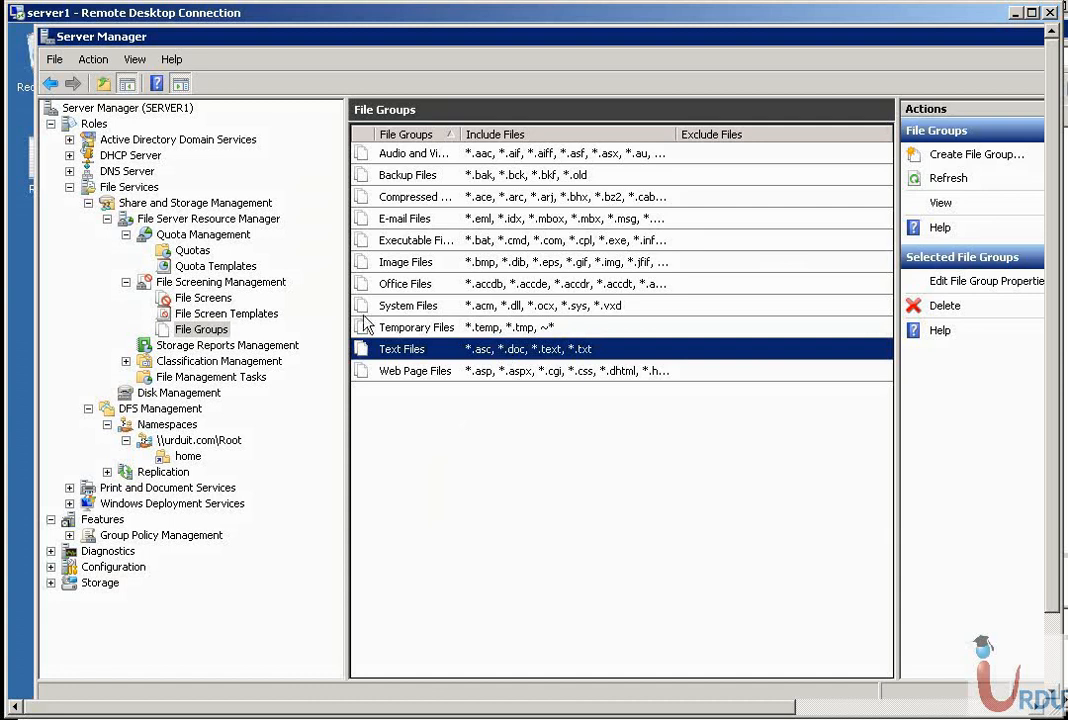
{"action": "left_click", "coordinate": [203, 298]}
{"action": "right_click", "coordinate": [512, 219]}
{"action": "left_click", "coordinate": [562, 240]}
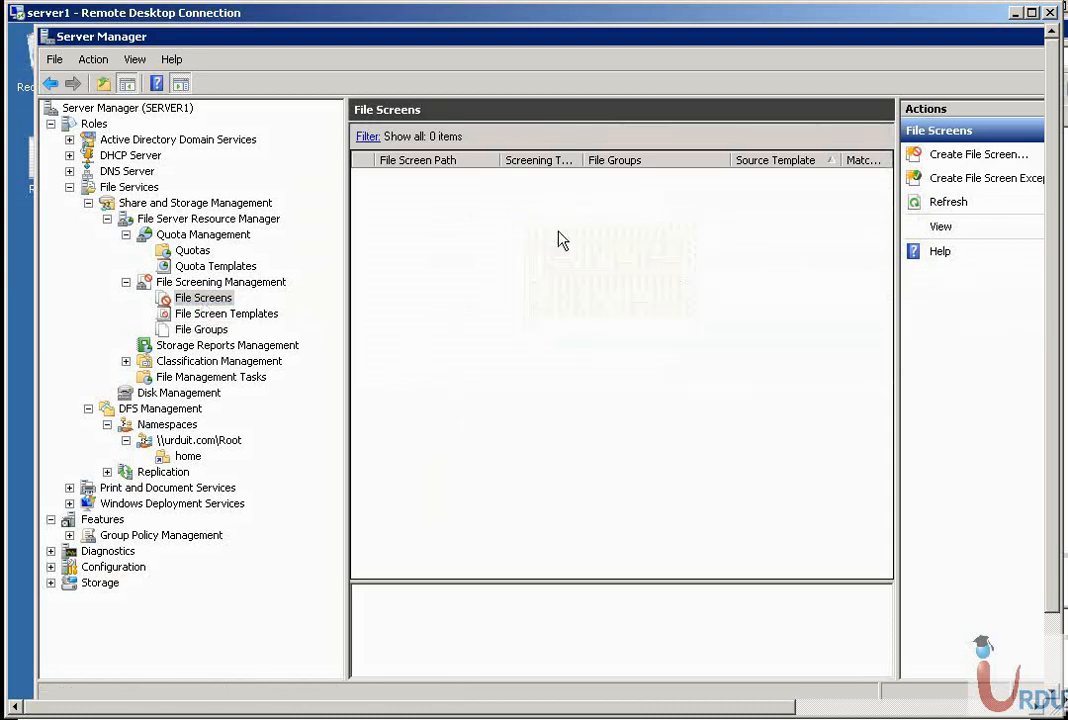
{"action": "left_click", "coordinate": [690, 202]}
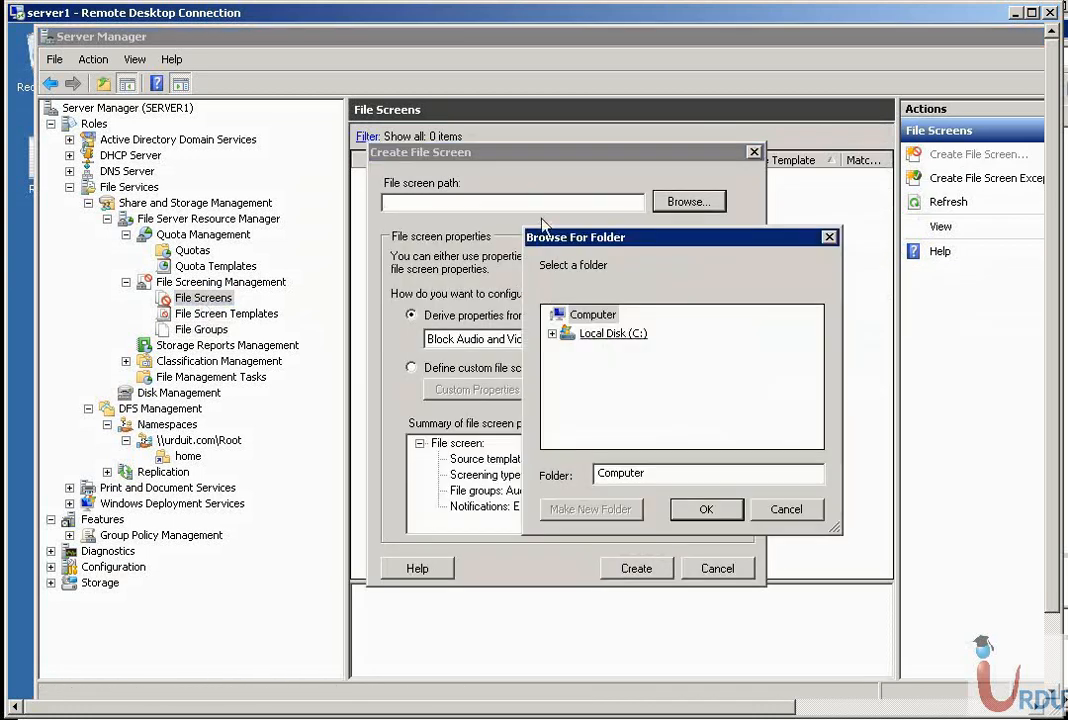
{"action": "left_click", "coordinate": [598, 334]}
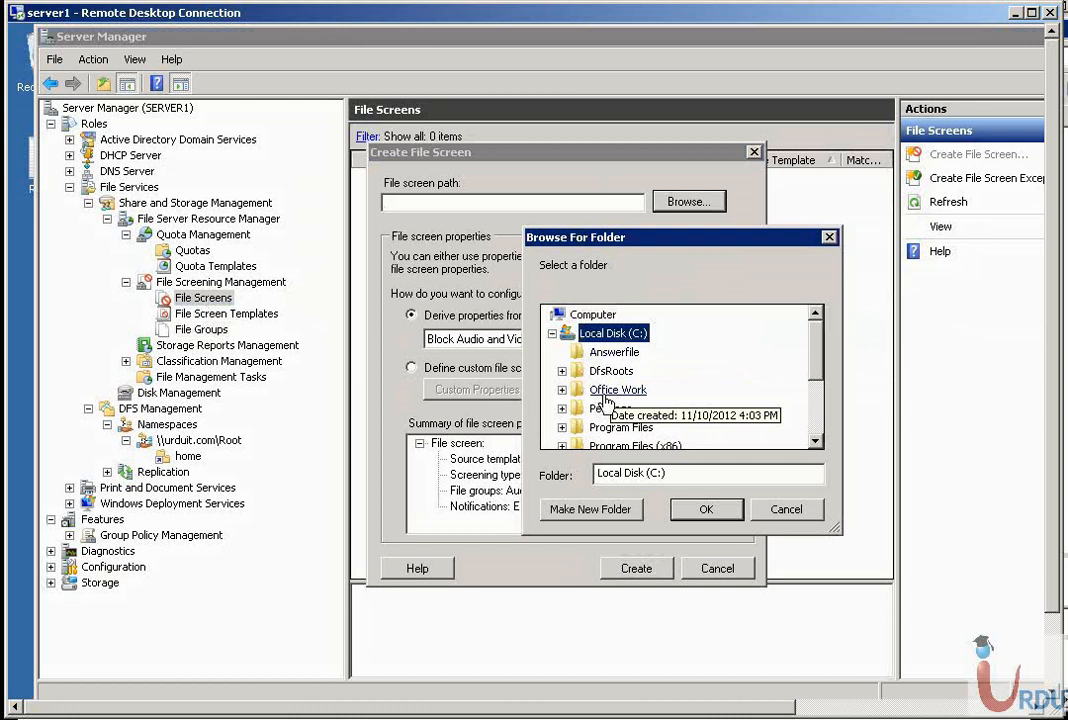
{"action": "left_click", "coordinate": [606, 392]}
{"action": "left_click", "coordinate": [701, 515]}
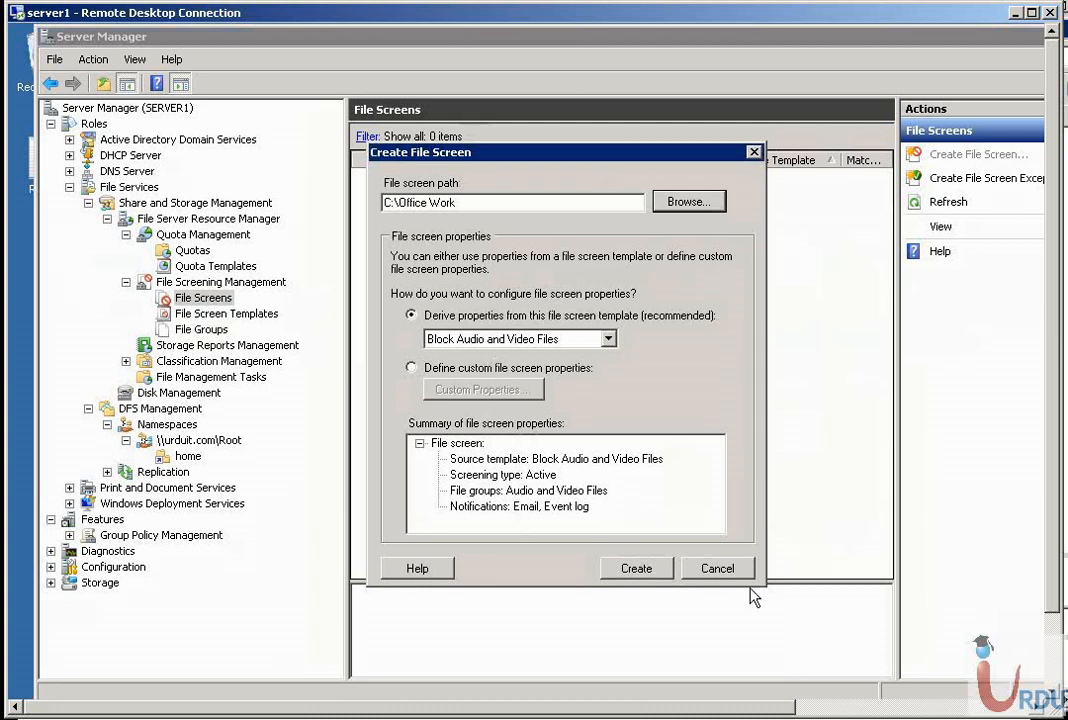
{"action": "left_click", "coordinate": [727, 568]}
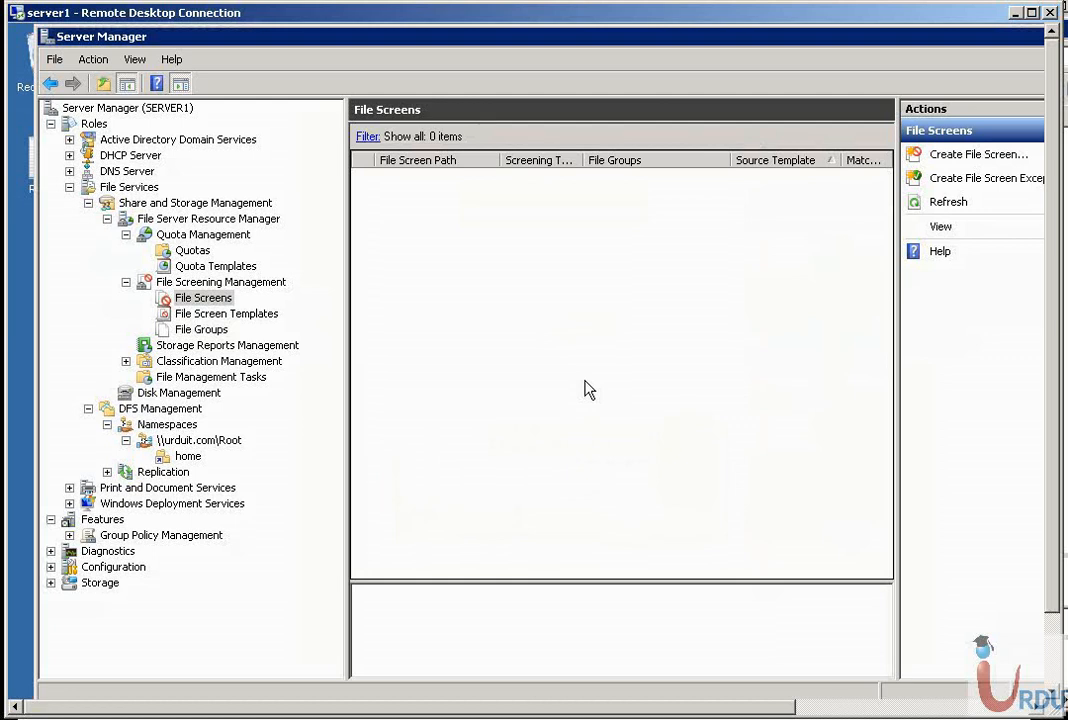
Begin a new report task in Storage Reports Management and add C:\Office Work to its scope
{"action": "left_click", "coordinate": [249, 348]}
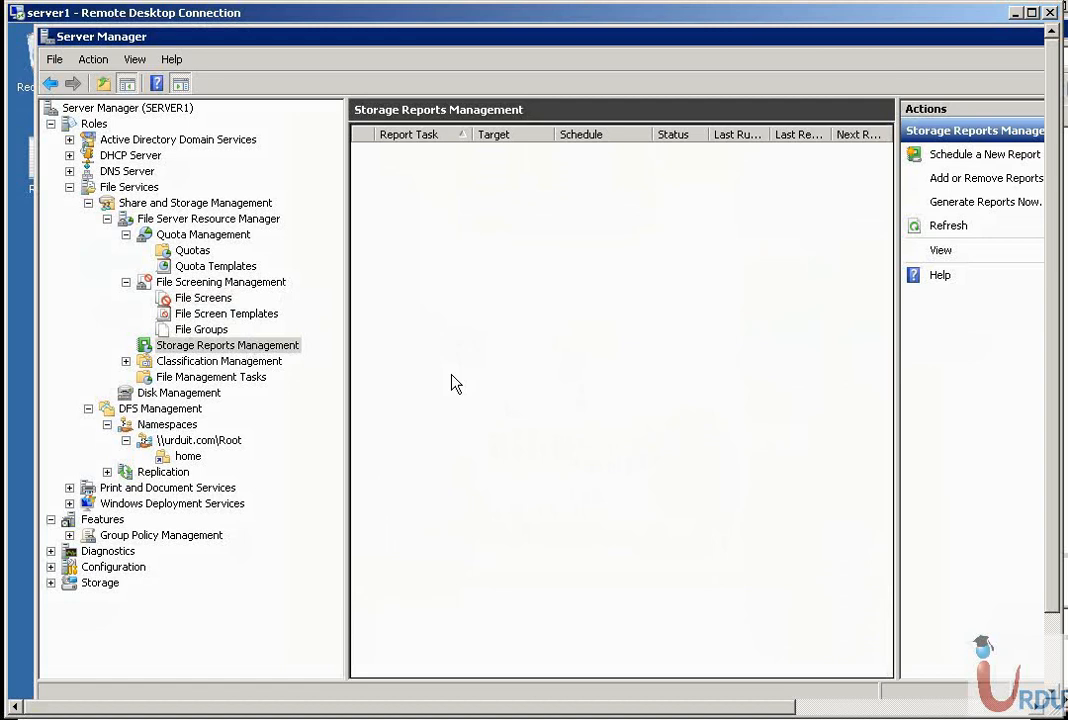
{"action": "right_click", "coordinate": [560, 178]}
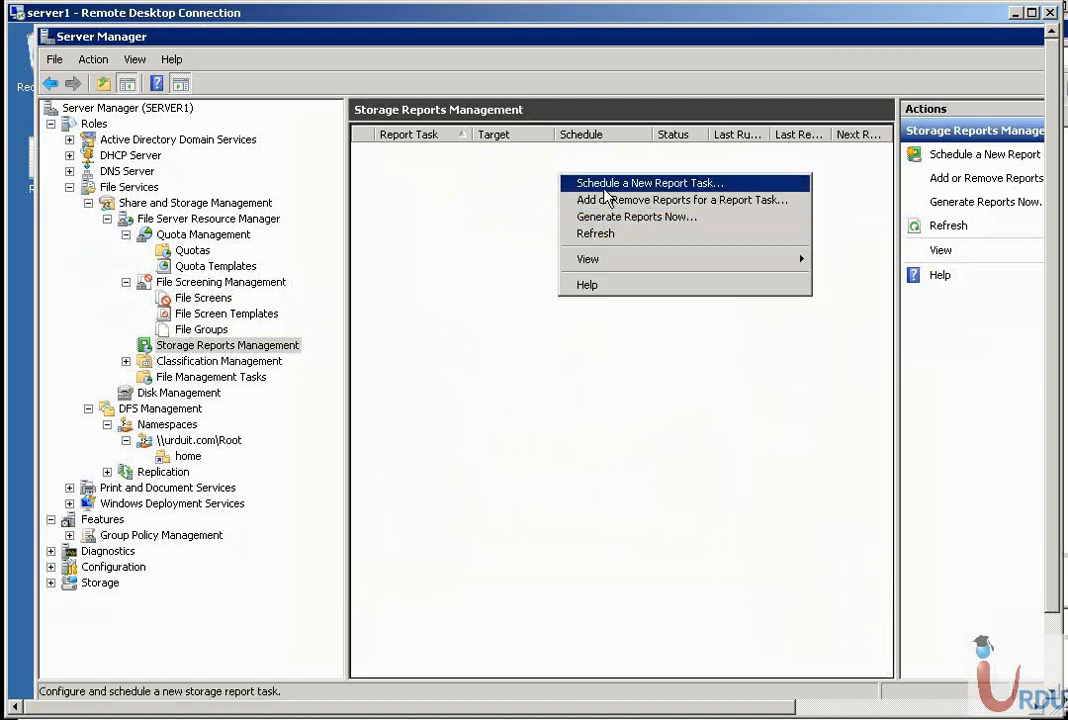
{"action": "left_click", "coordinate": [605, 186]}
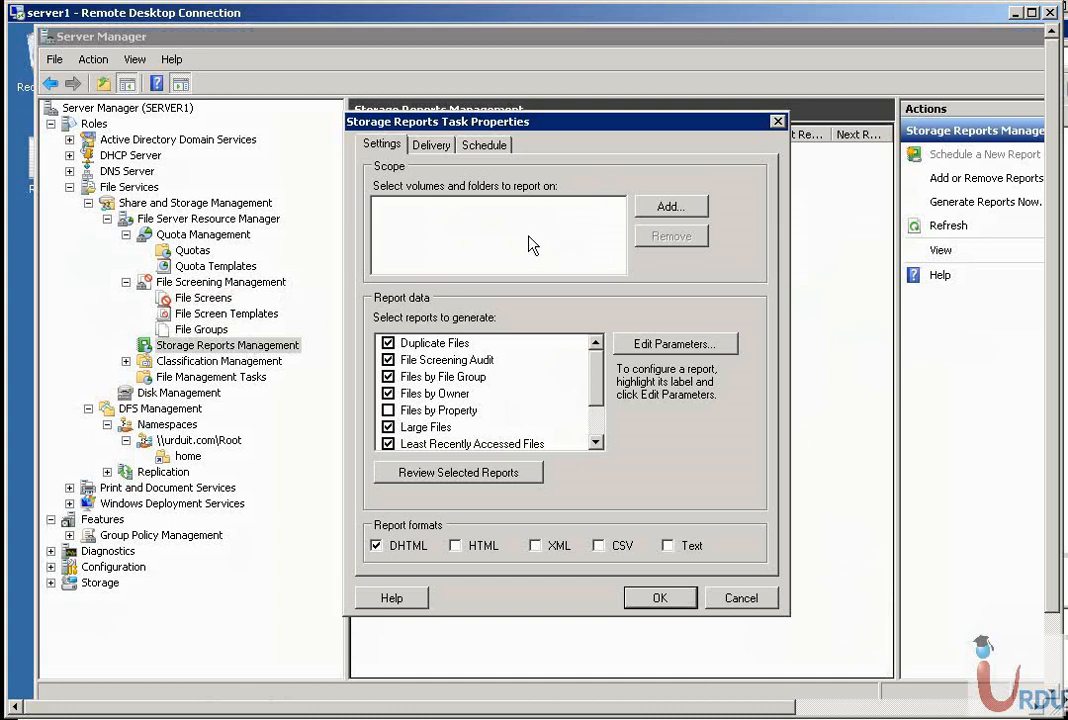
{"action": "left_click", "coordinate": [677, 208]}
{"action": "left_click", "coordinate": [552, 334]}
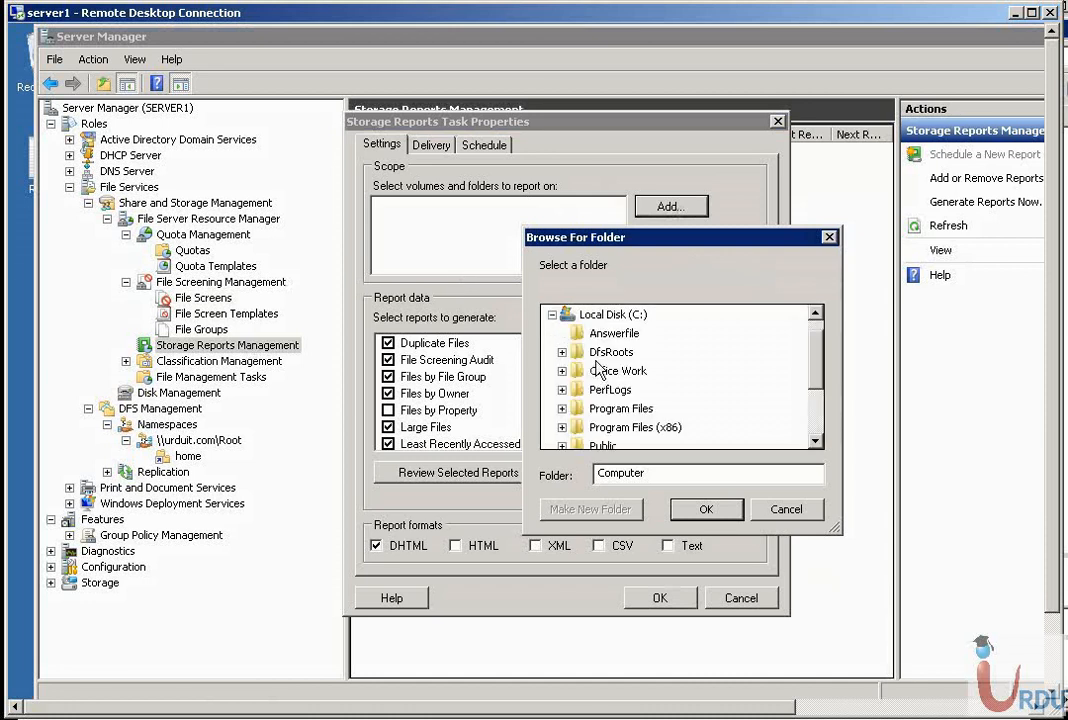
{"action": "double_click", "coordinate": [612, 389]}
{"action": "left_click", "coordinate": [700, 510]}
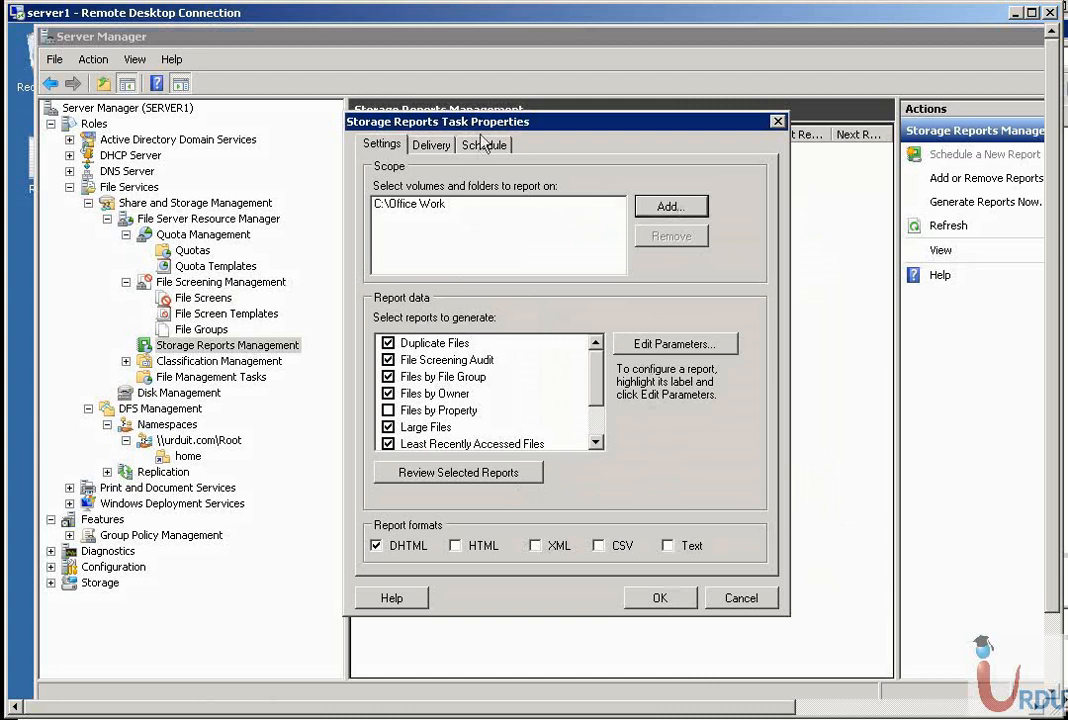
Review the report task's delivery and schedule settings, try to save it without a schedule, and cancel it
{"action": "left_click", "coordinate": [446, 150]}
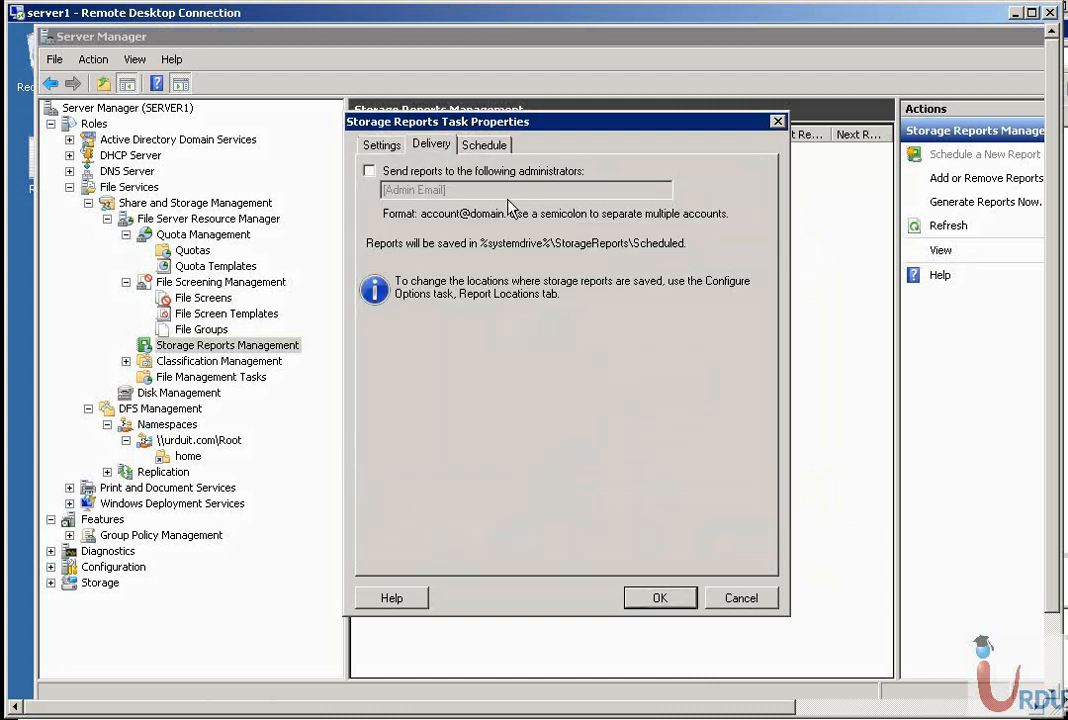
{"action": "left_click", "coordinate": [490, 146]}
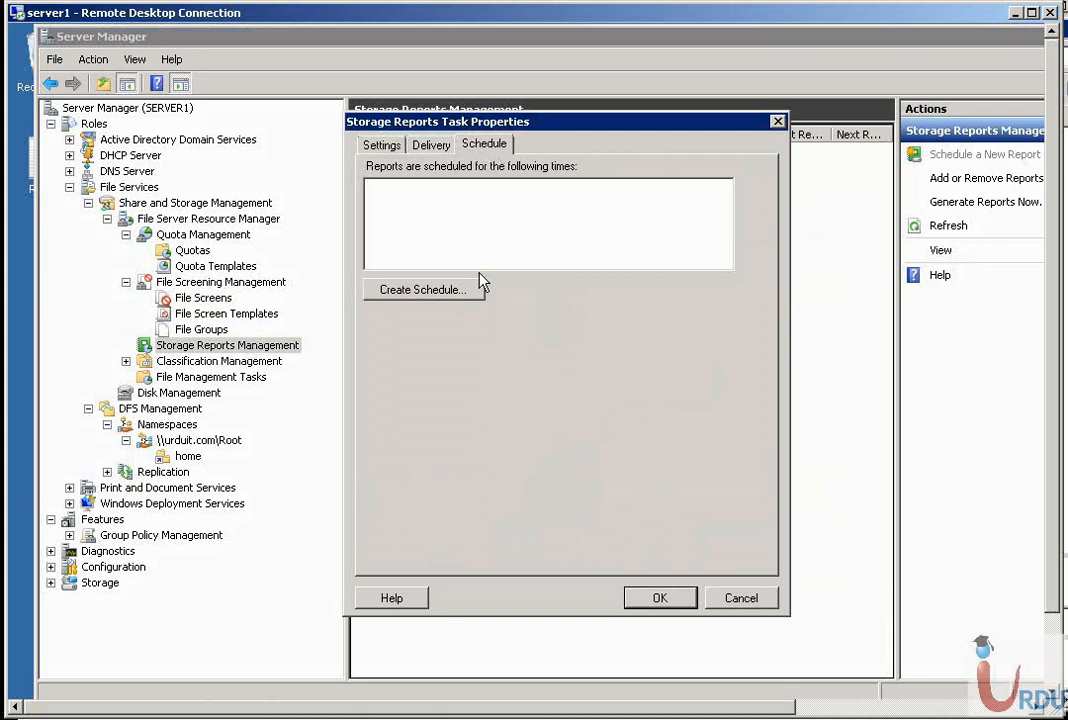
{"action": "left_click", "coordinate": [668, 598]}
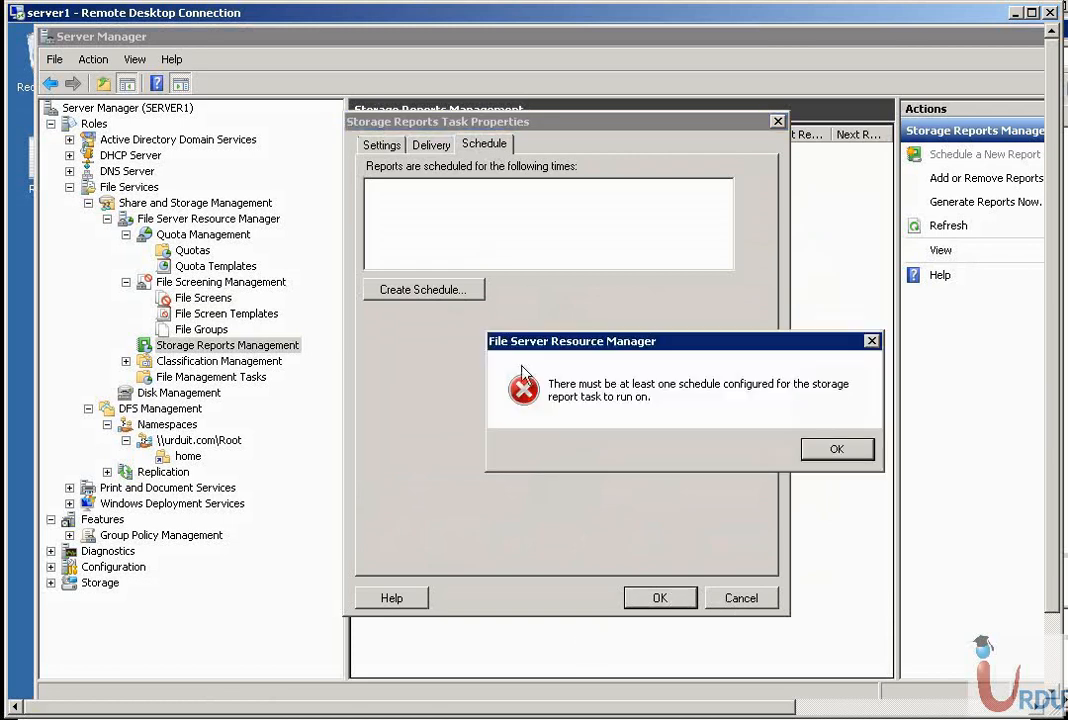
{"action": "left_click", "coordinate": [822, 450]}
{"action": "left_click", "coordinate": [730, 602]}
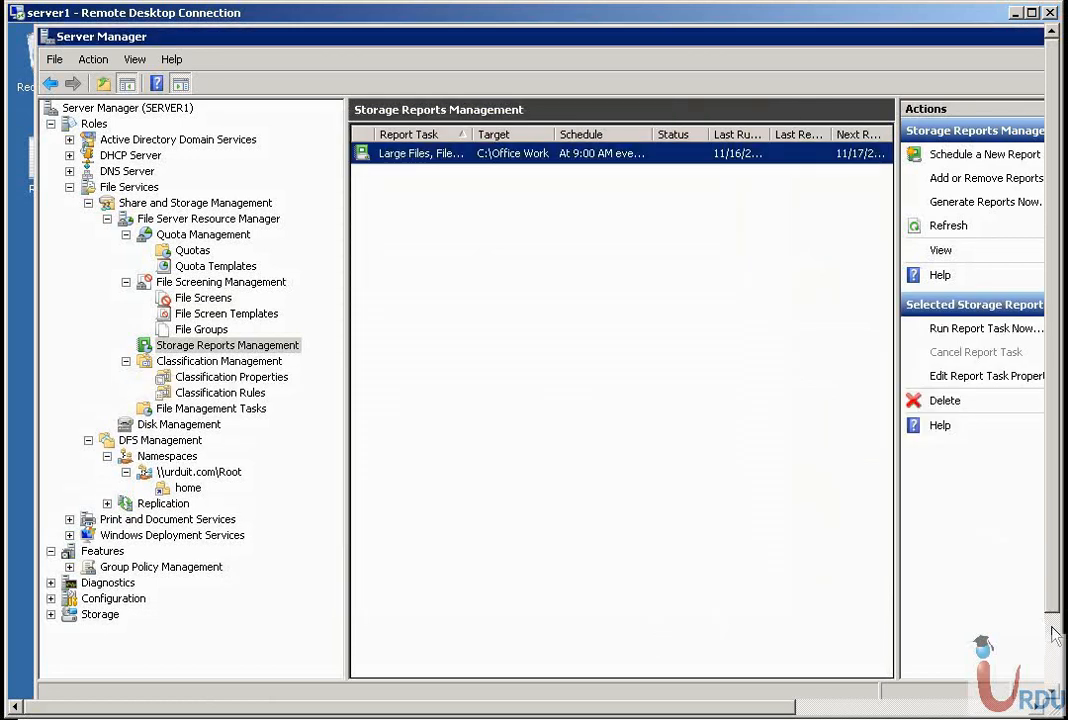
Look at the Most Recently Accessed Files report, and return to Storage Reports Management to check the actions available for the scheduled task
{"action": "left_click", "coordinate": [1052, 626]}
{"action": "left_click", "coordinate": [244, 678]}
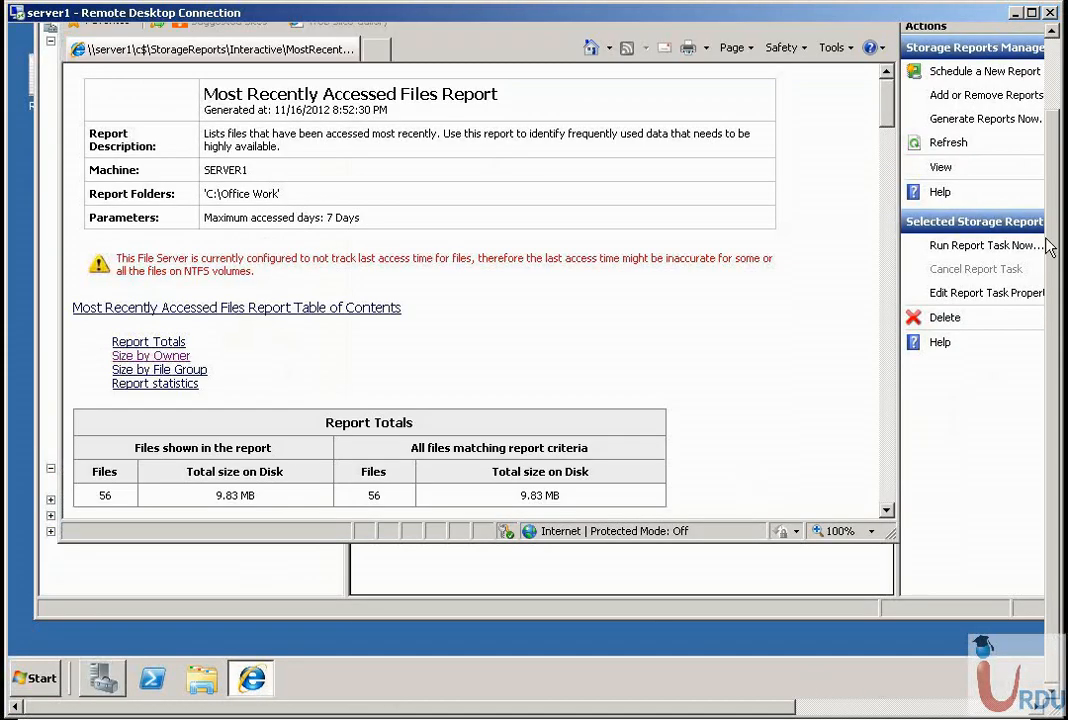
{"action": "left_click", "coordinate": [1051, 90]}
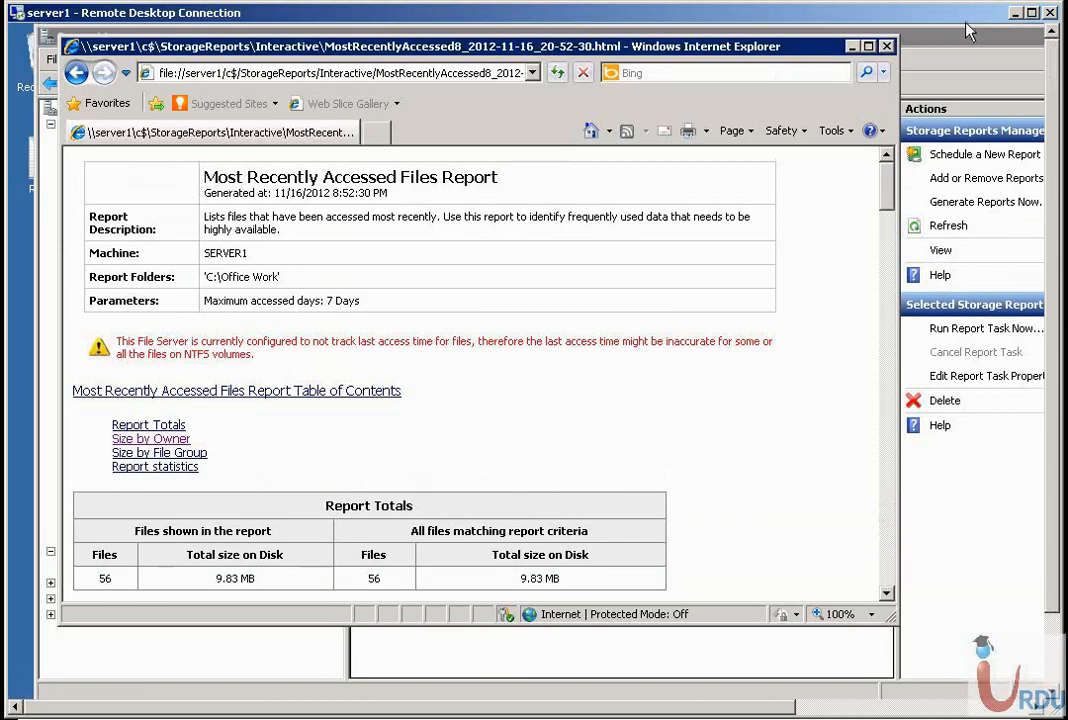
{"action": "left_click", "coordinate": [800, 30]}
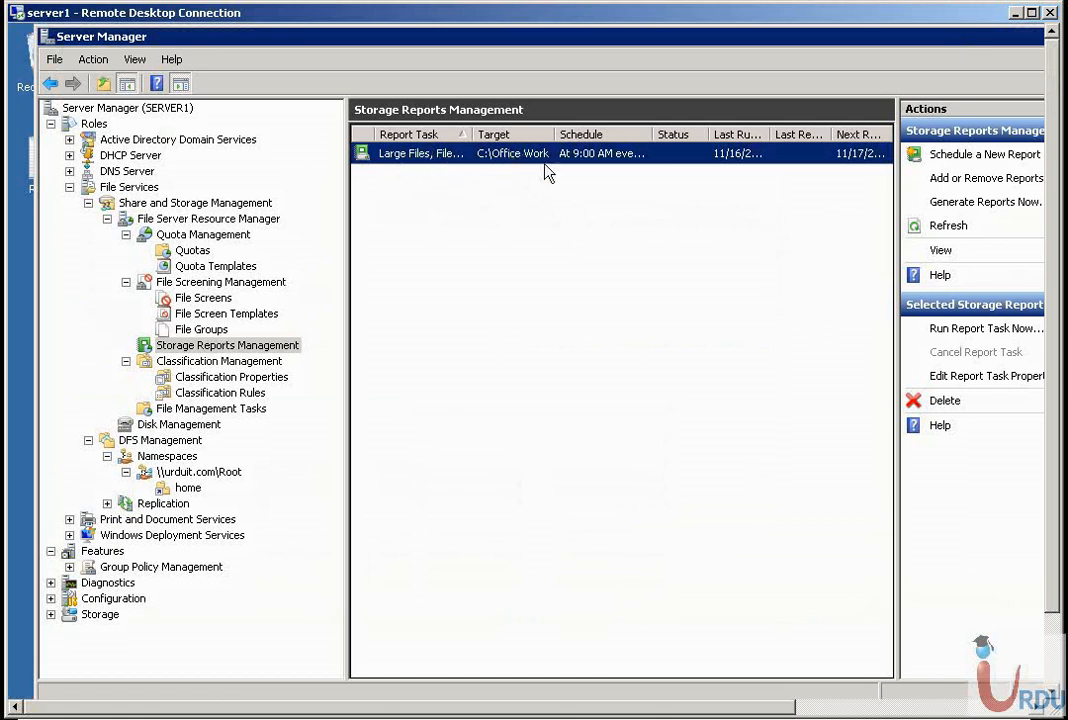
{"action": "right_click", "coordinate": [508, 154]}
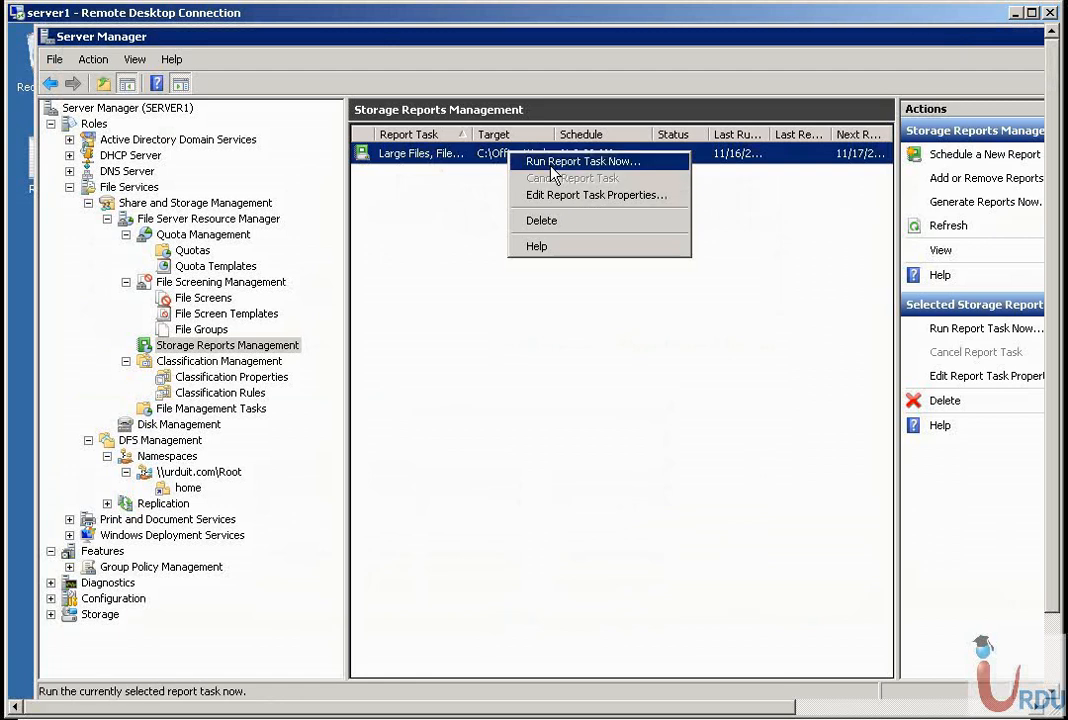
{"action": "left_click", "coordinate": [442, 253]}
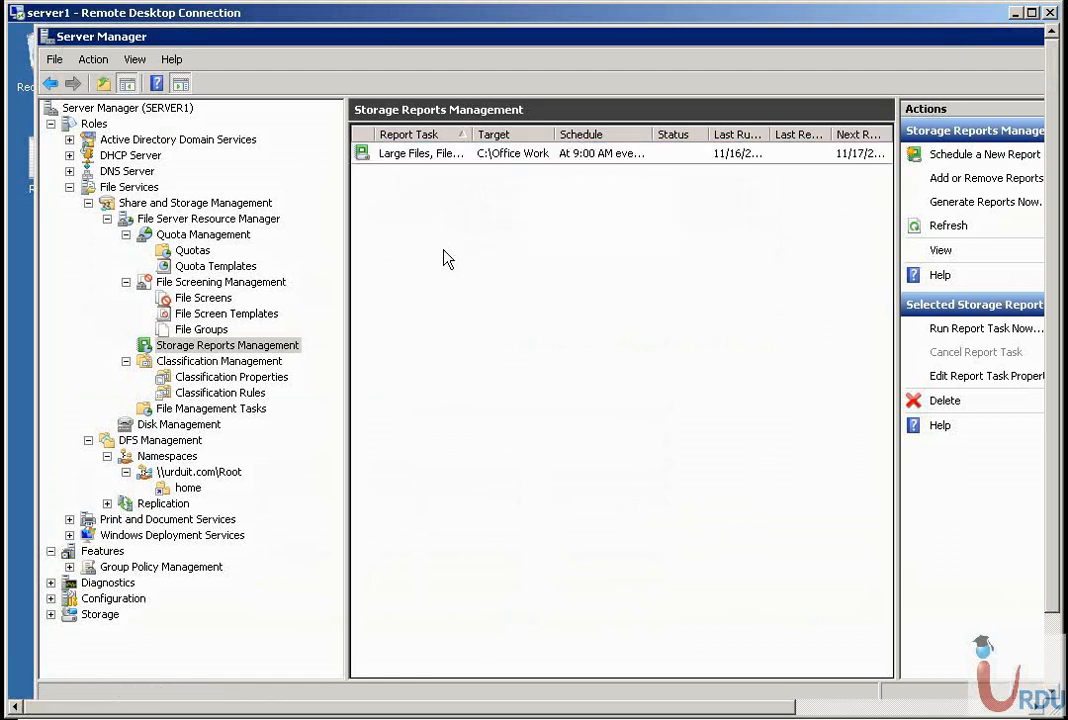
Bring the Most Recently Accessed Files report back up in a taller window and examine its report folders and last-access-time warning
{"action": "left_click", "coordinate": [1050, 628]}
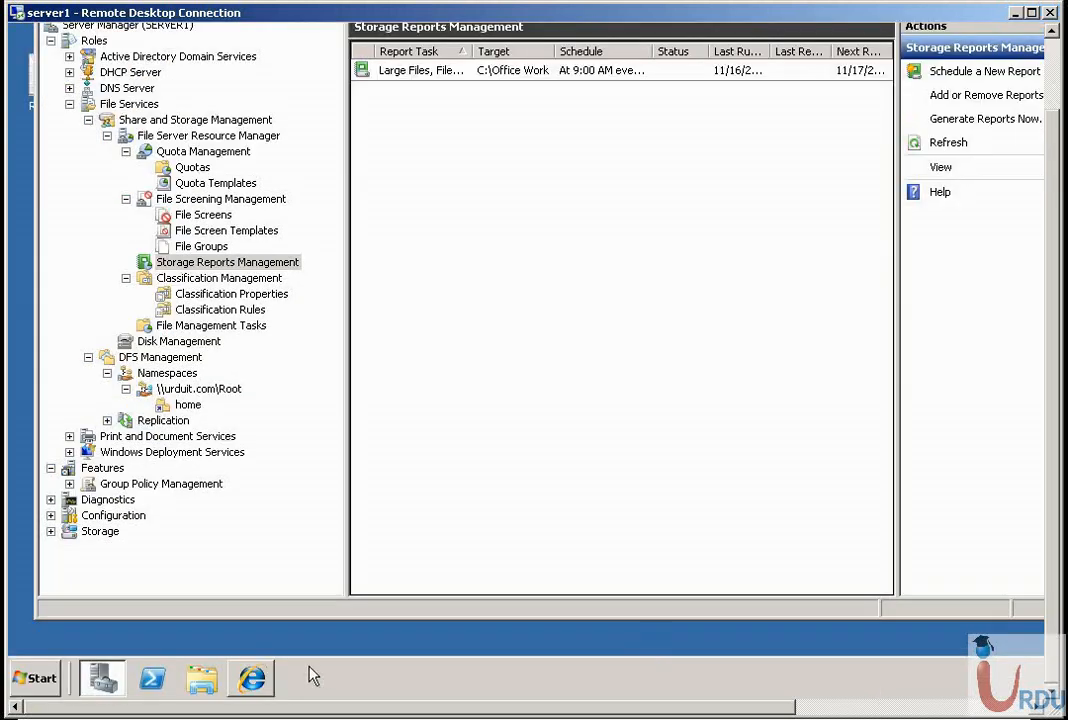
{"action": "left_click", "coordinate": [258, 678]}
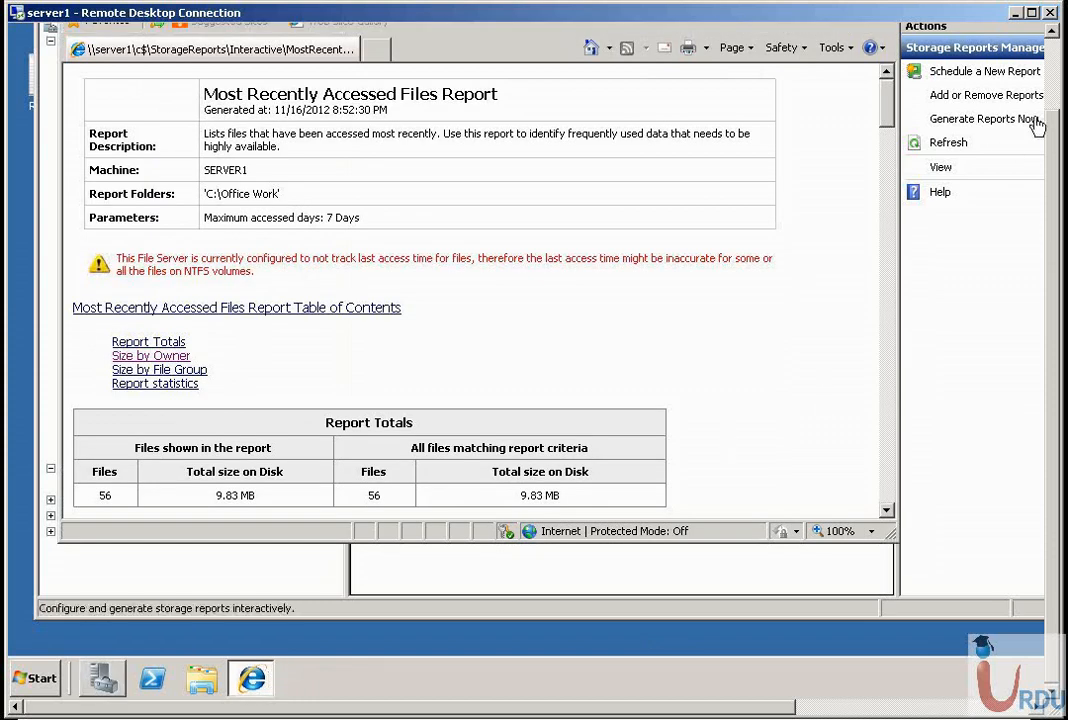
{"action": "left_click", "coordinate": [1053, 73]}
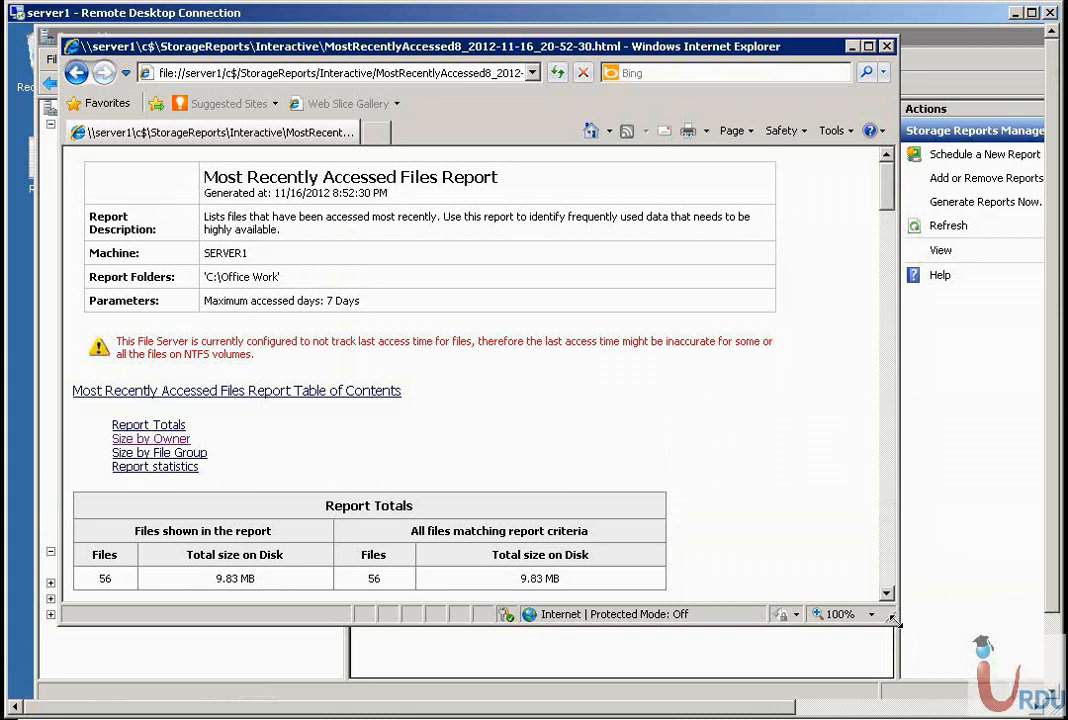
{"action": "left_click_drag", "start_coordinate": [893, 630], "coordinate": [895, 700]}
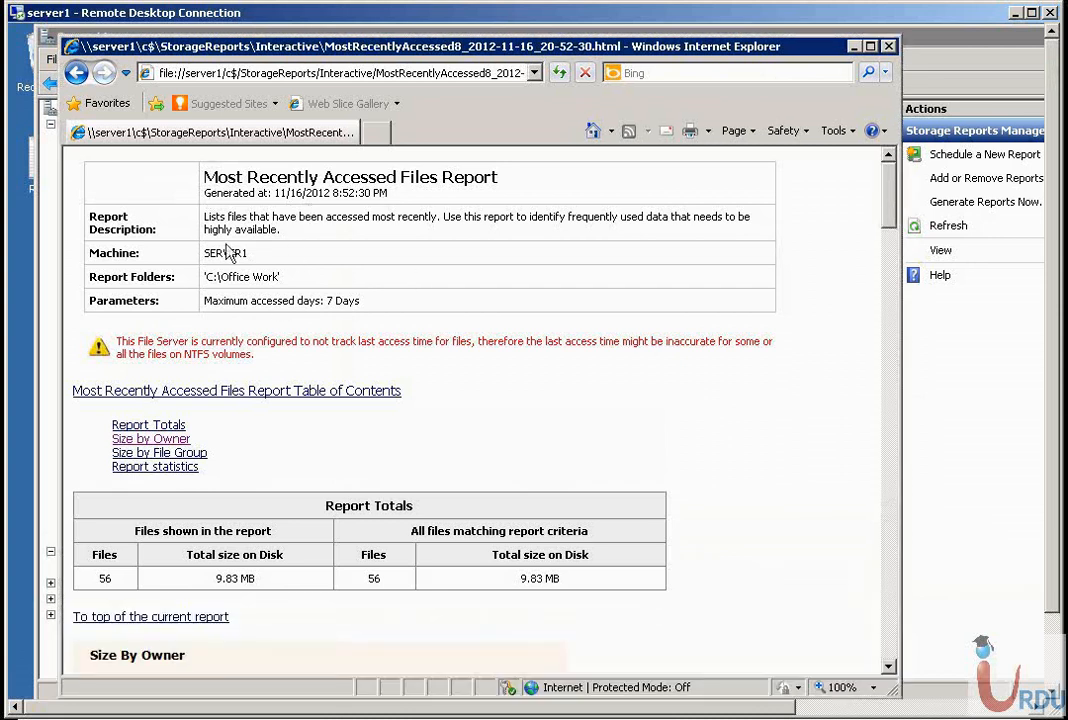
{"action": "triple_click", "coordinate": [240, 276]}
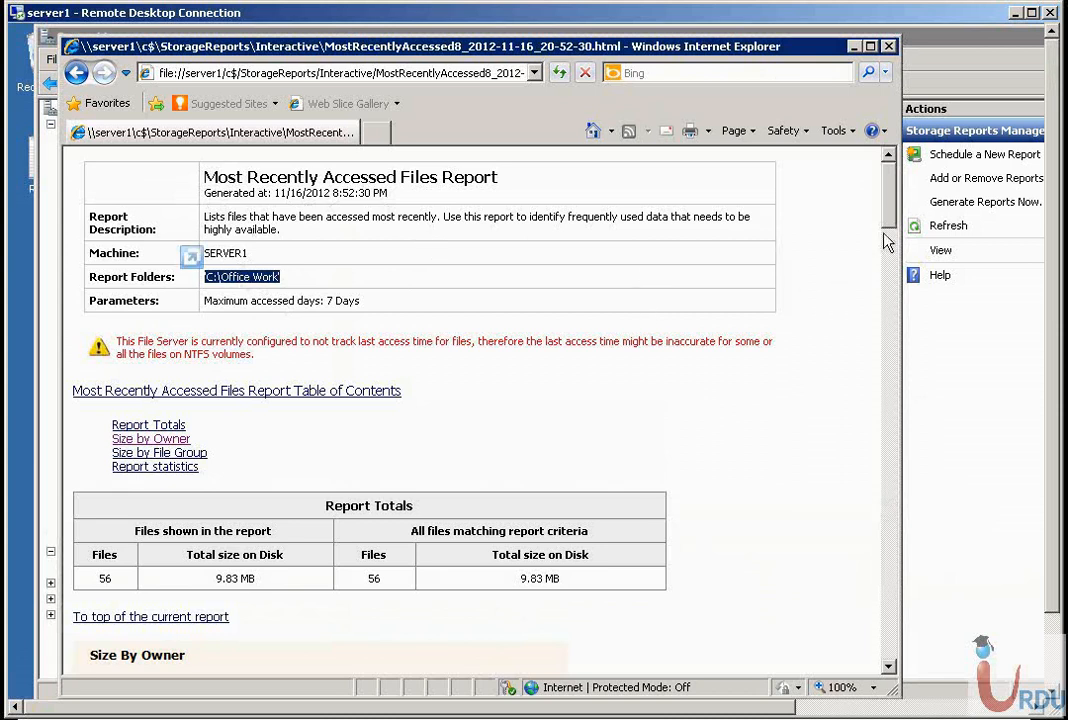
{"action": "left_click_drag", "start_coordinate": [892, 218], "coordinate": [963, 168]}
{"action": "double_click", "coordinate": [443, 341]}
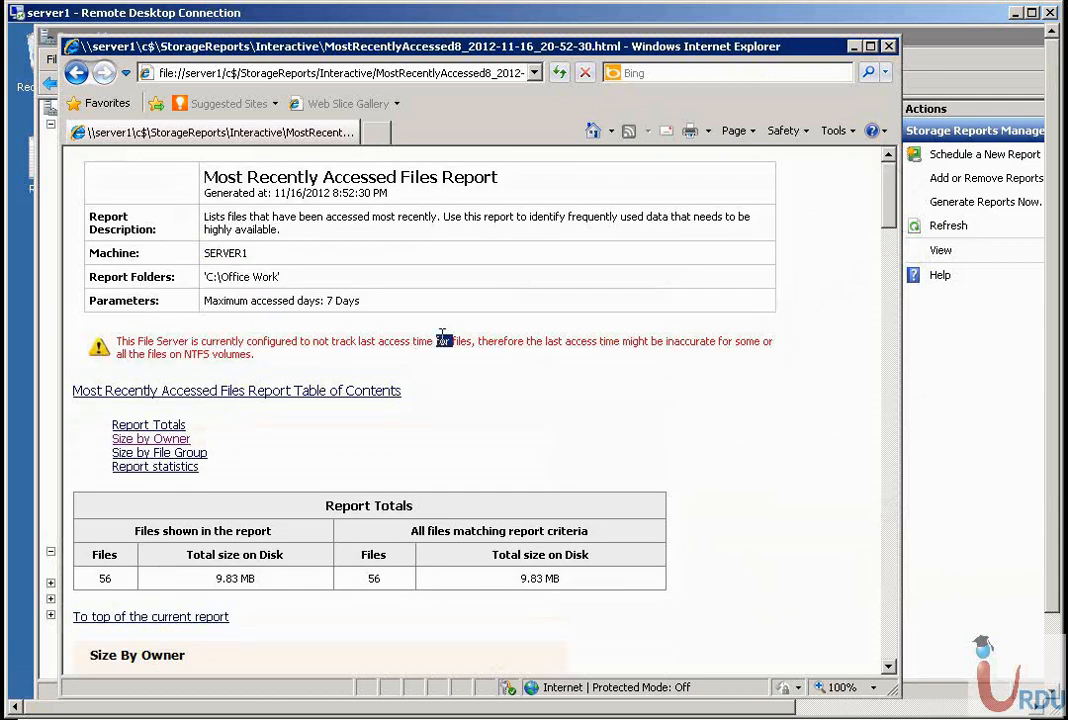
Examine the report's totals, sizes by owner and file group, and per-file statistics, close it and select the scheduled C:\Office Work report task
{"action": "left_click_drag", "start_coordinate": [886, 208], "coordinate": [885, 232]}
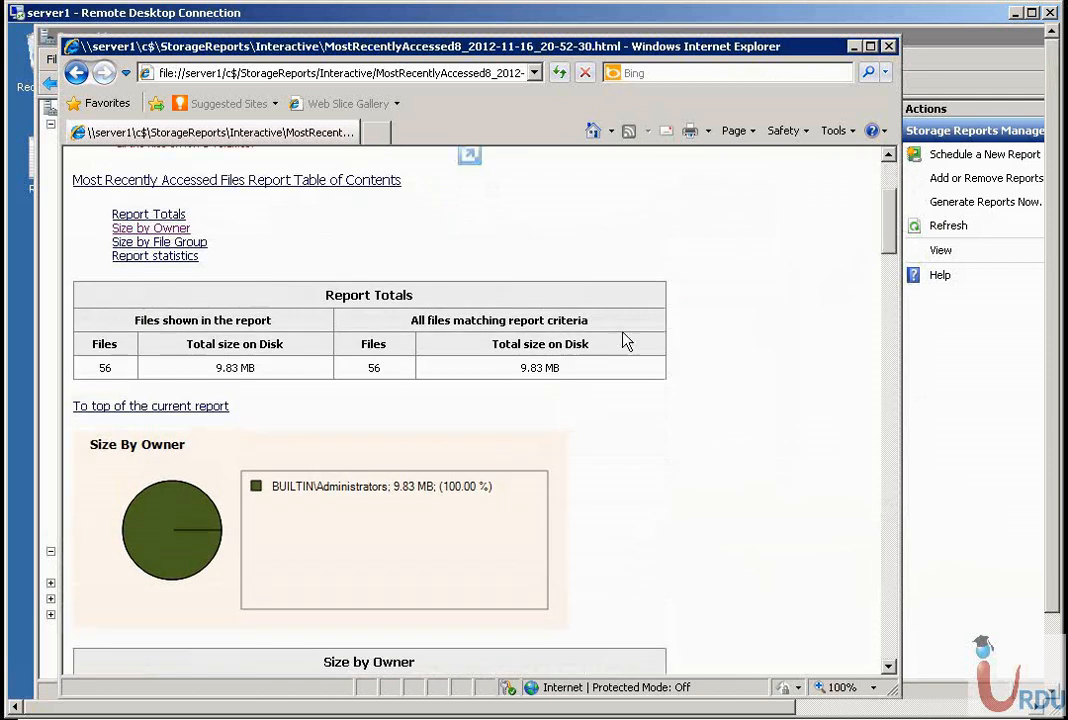
{"action": "double_click", "coordinate": [376, 369]}
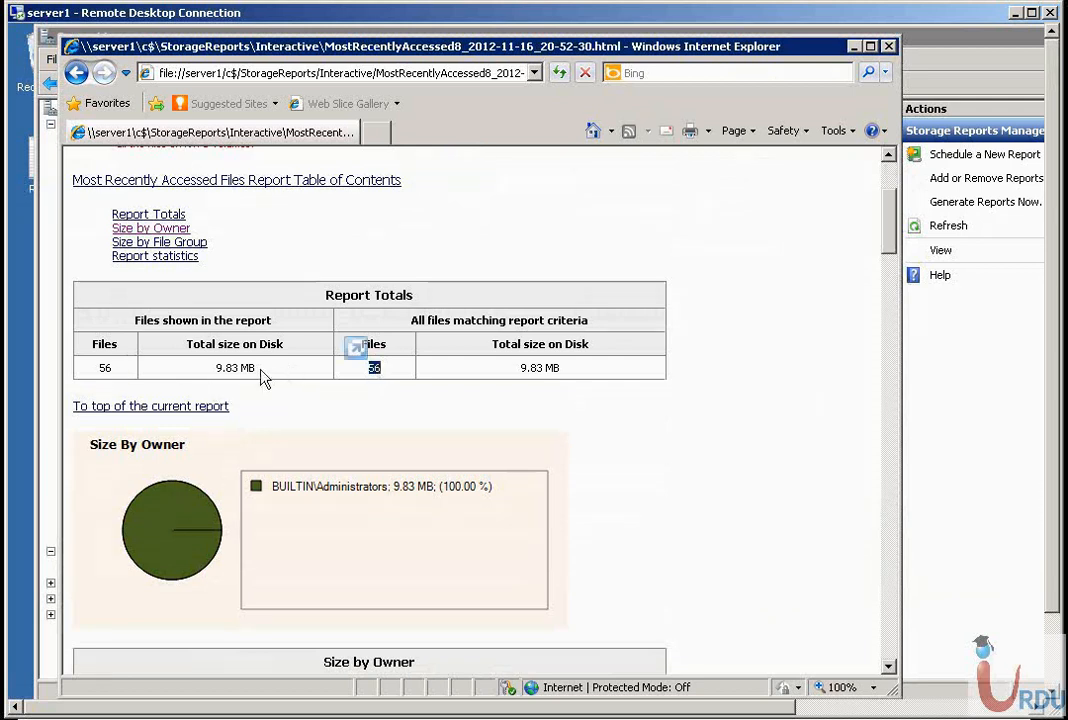
{"action": "triple_click", "coordinate": [245, 368]}
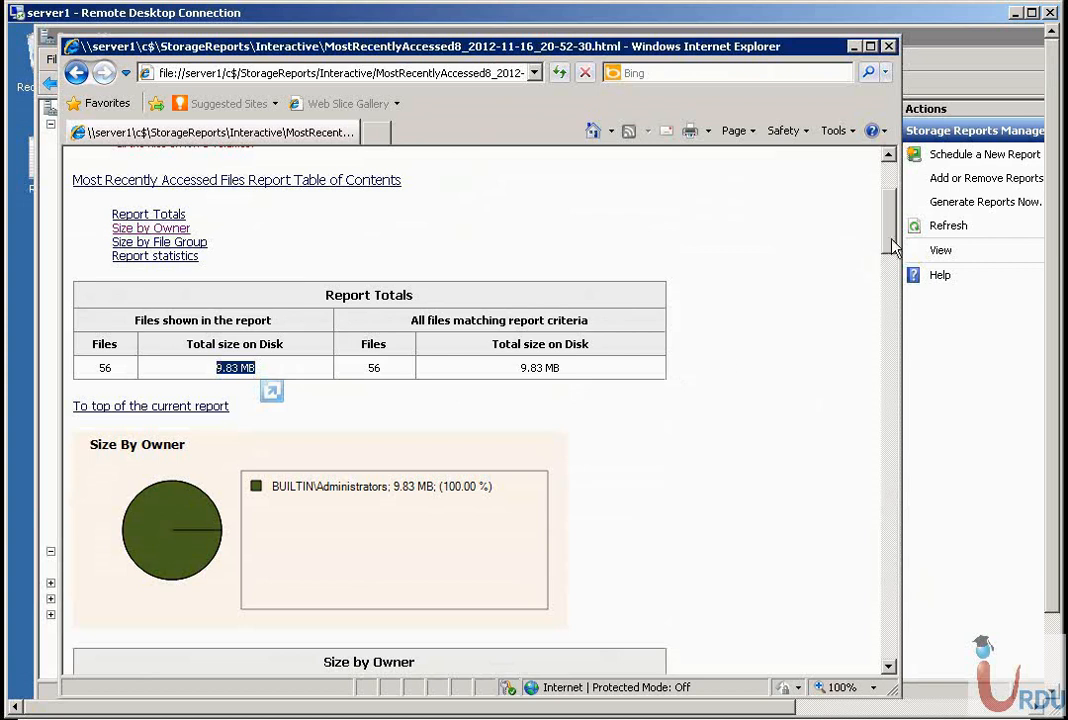
{"action": "left_click_drag", "start_coordinate": [893, 248], "coordinate": [893, 271]}
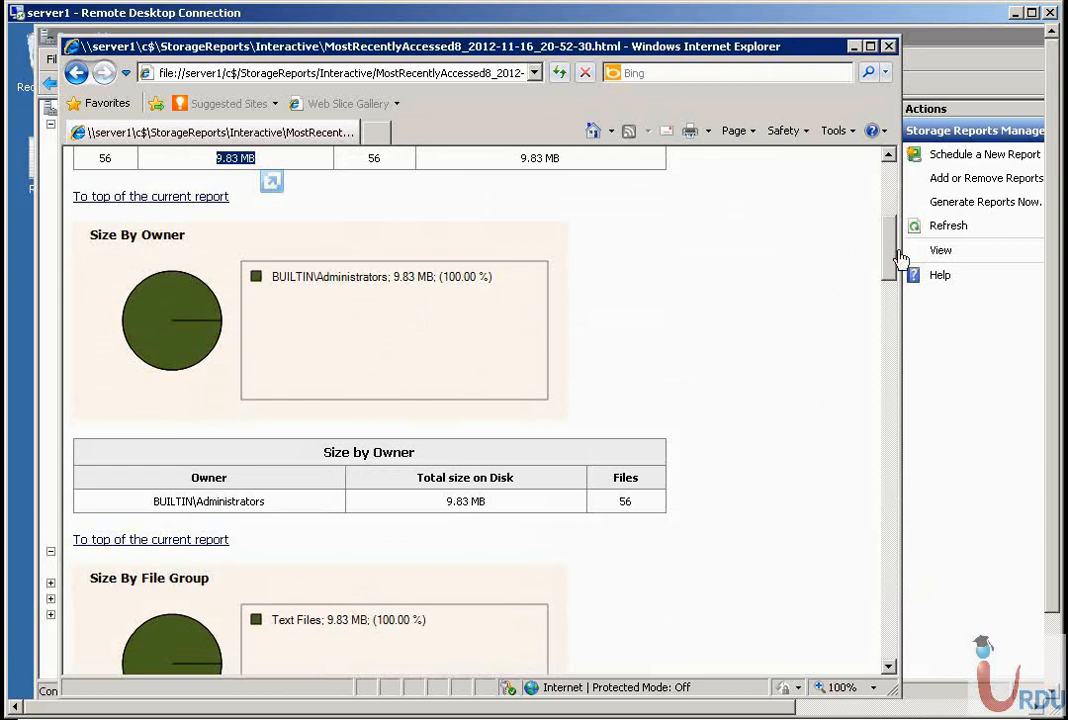
{"action": "left_click_drag", "start_coordinate": [894, 240], "coordinate": [887, 320]}
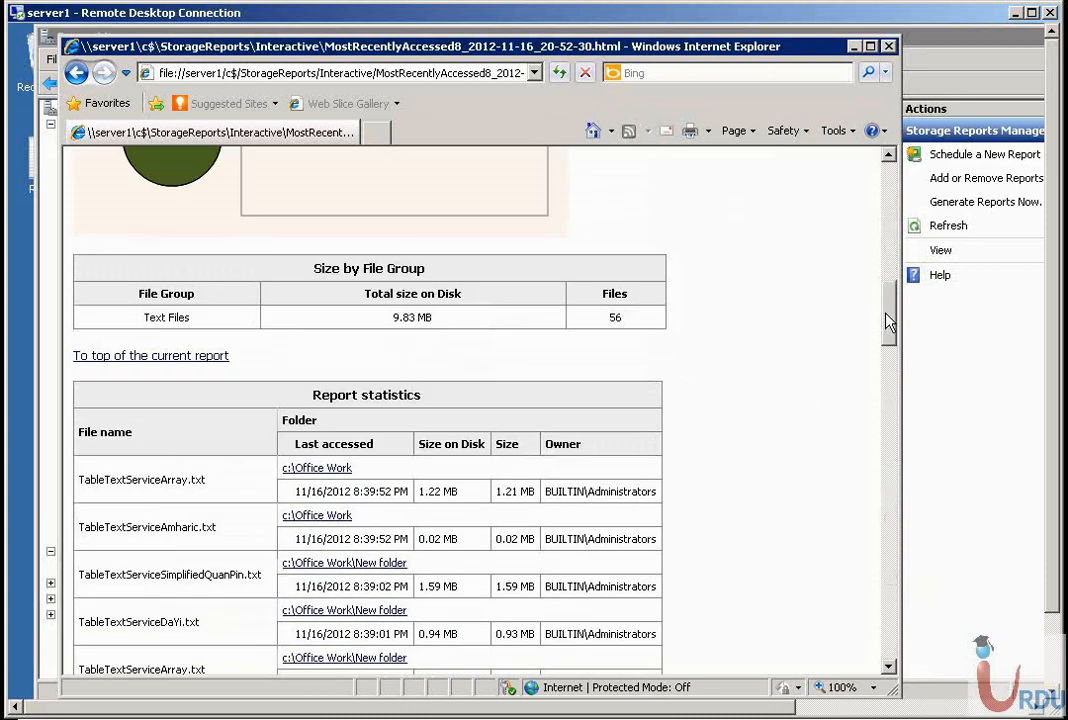
{"action": "left_click", "coordinate": [888, 46]}
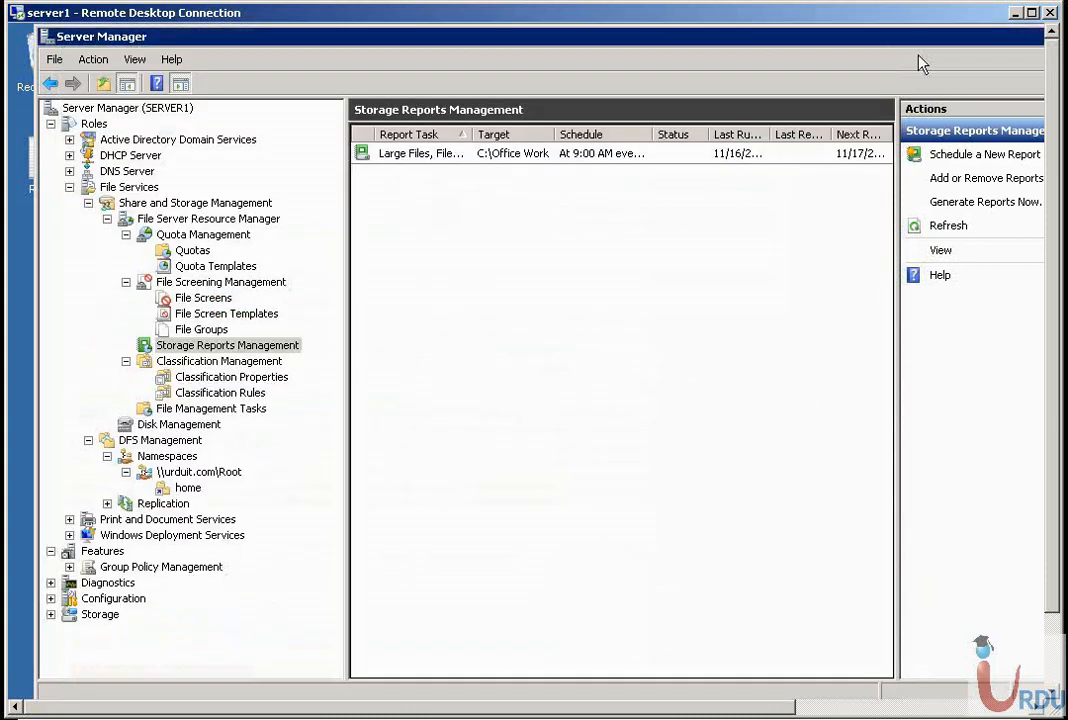
{"action": "left_click", "coordinate": [575, 157]}
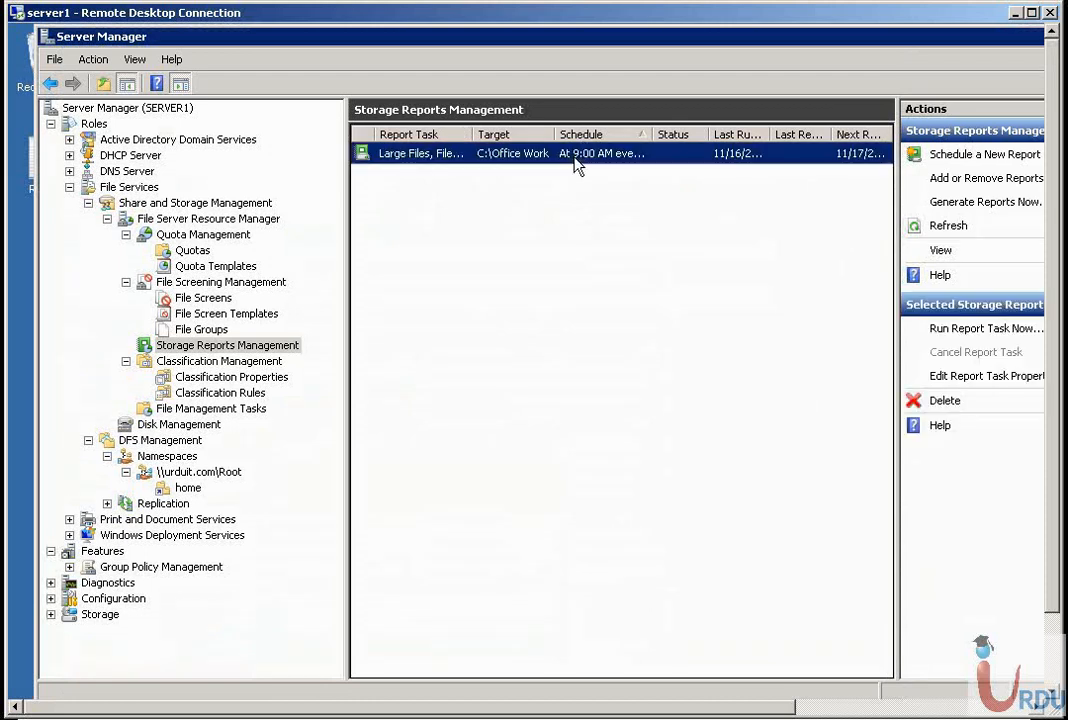
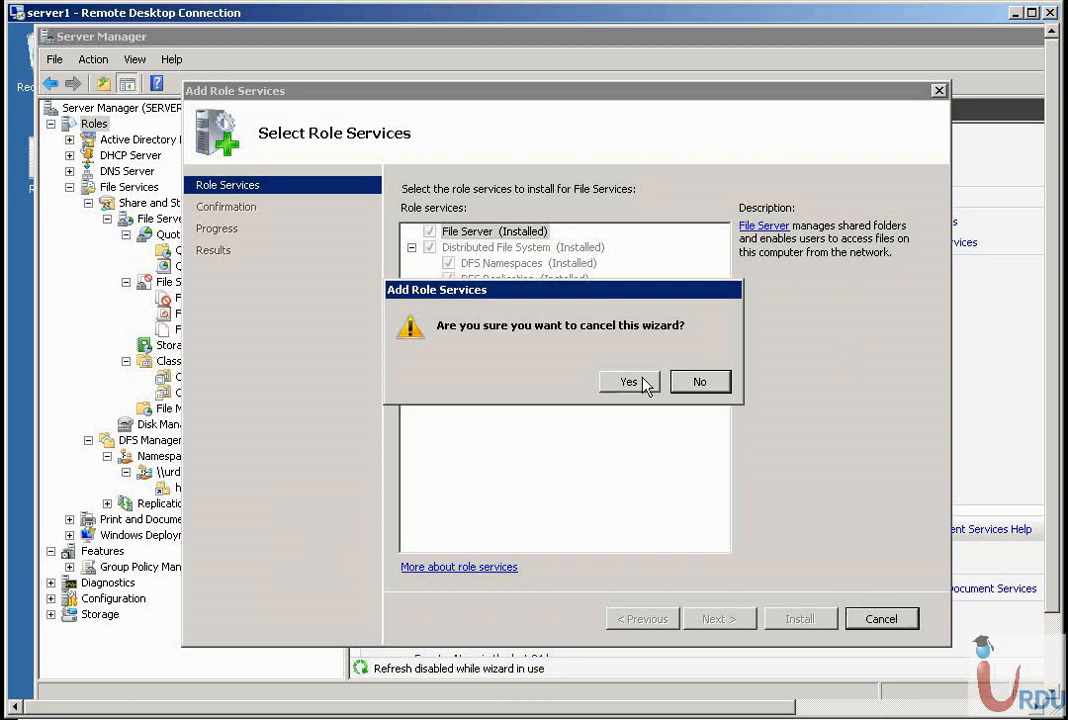
Leave the Add Role Services wizard and review the \\urduit.com\Root namespace, including its home folder's replication and folder targets
{"action": "left_click", "coordinate": [635, 384]}
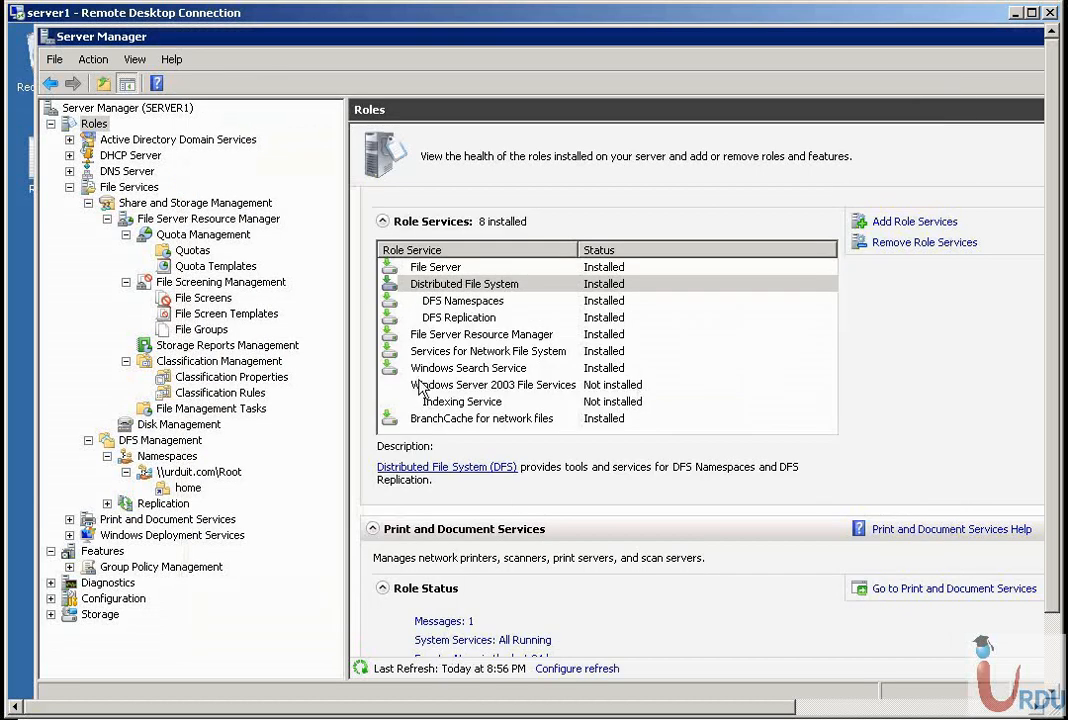
{"action": "left_click", "coordinate": [107, 218]}
{"action": "left_click", "coordinate": [150, 252]}
{"action": "left_click", "coordinate": [176, 283]}
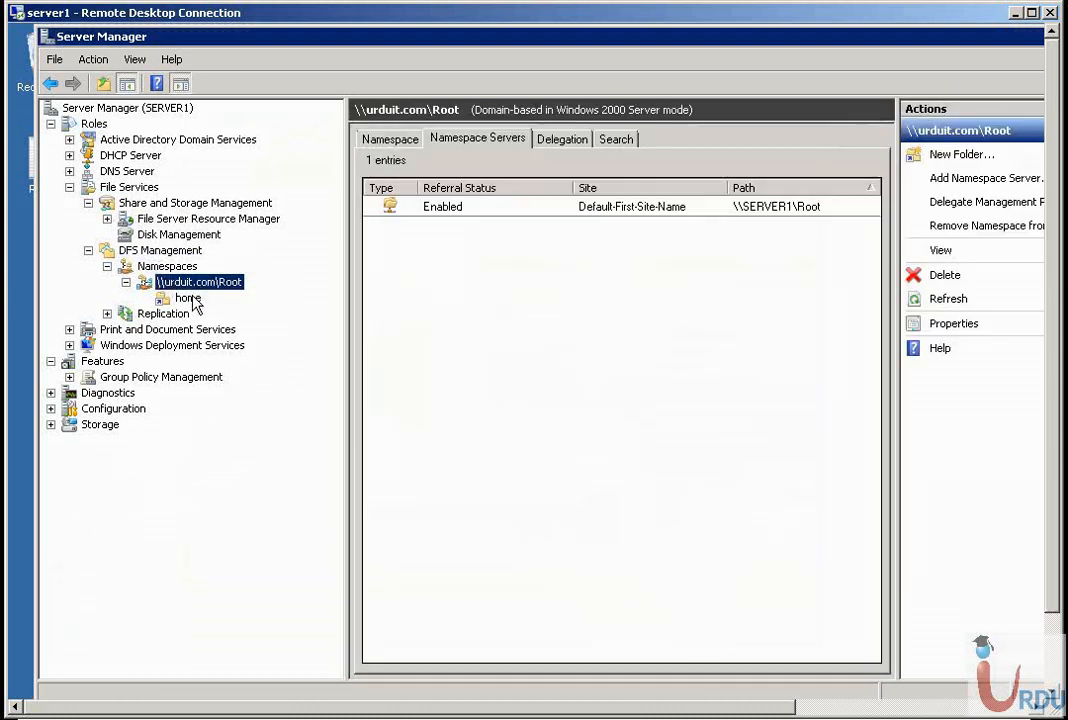
{"action": "left_click", "coordinate": [192, 298]}
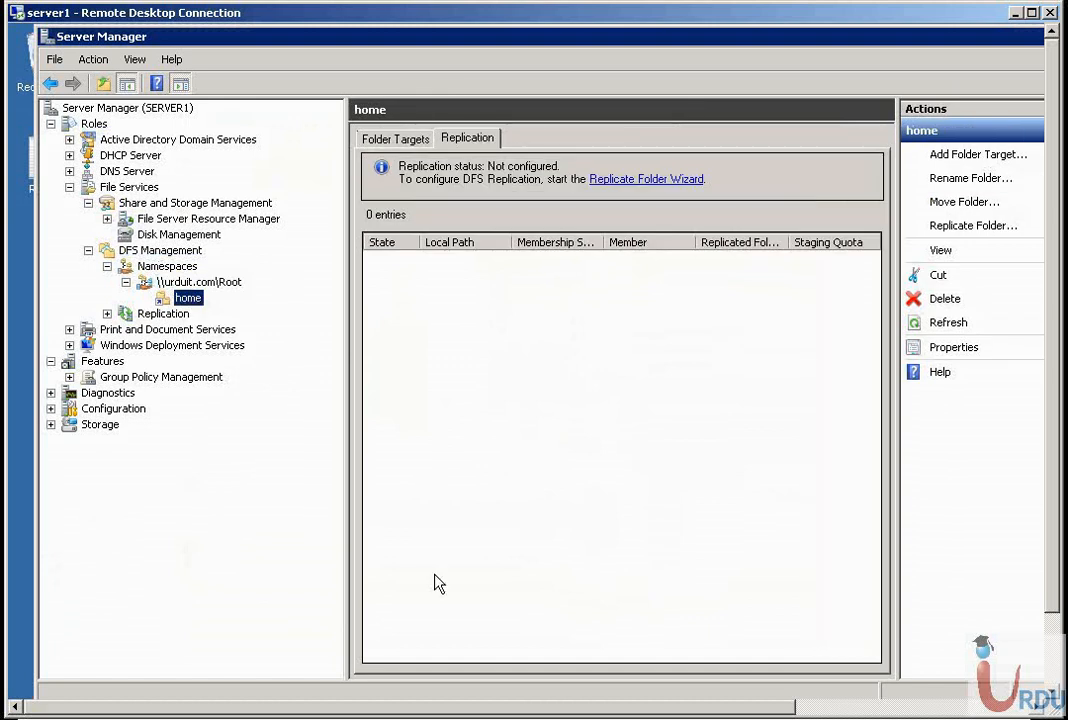
{"action": "left_click", "coordinate": [222, 285]}
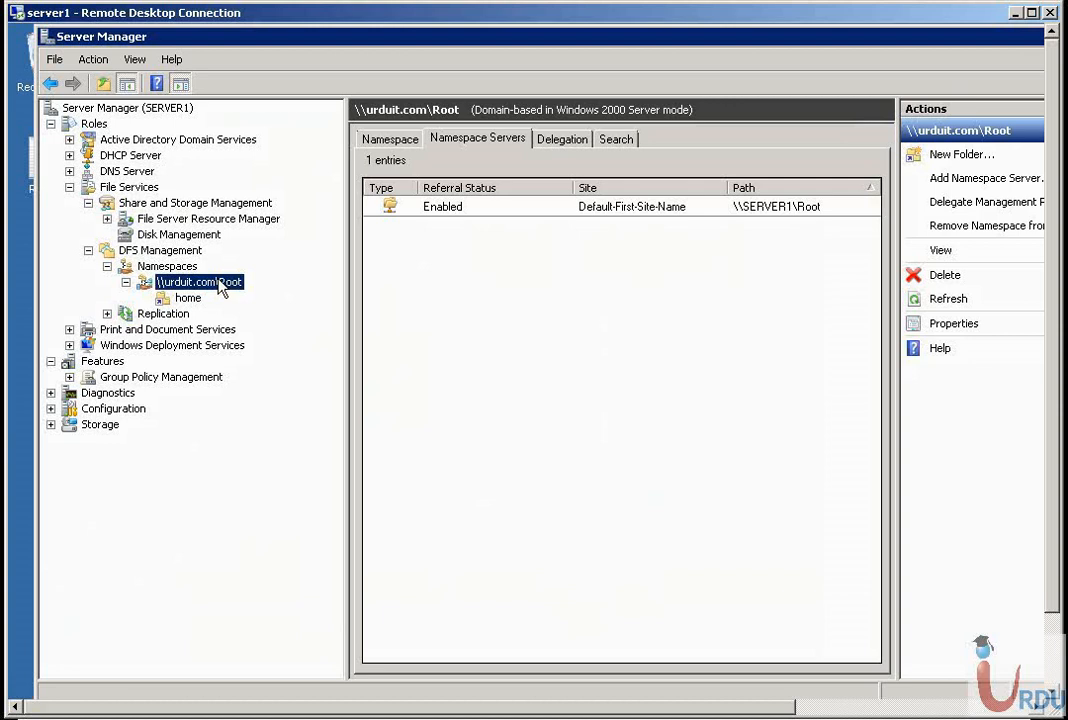
{"action": "left_click", "coordinate": [193, 302]}
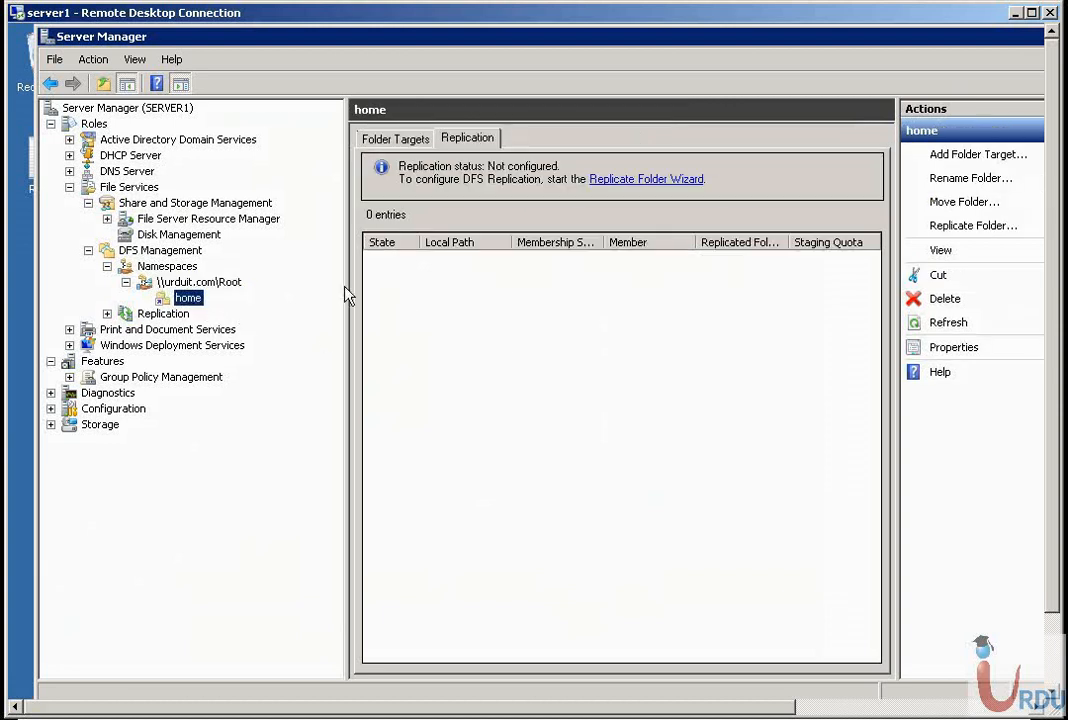
{"action": "left_click", "coordinate": [398, 139]}
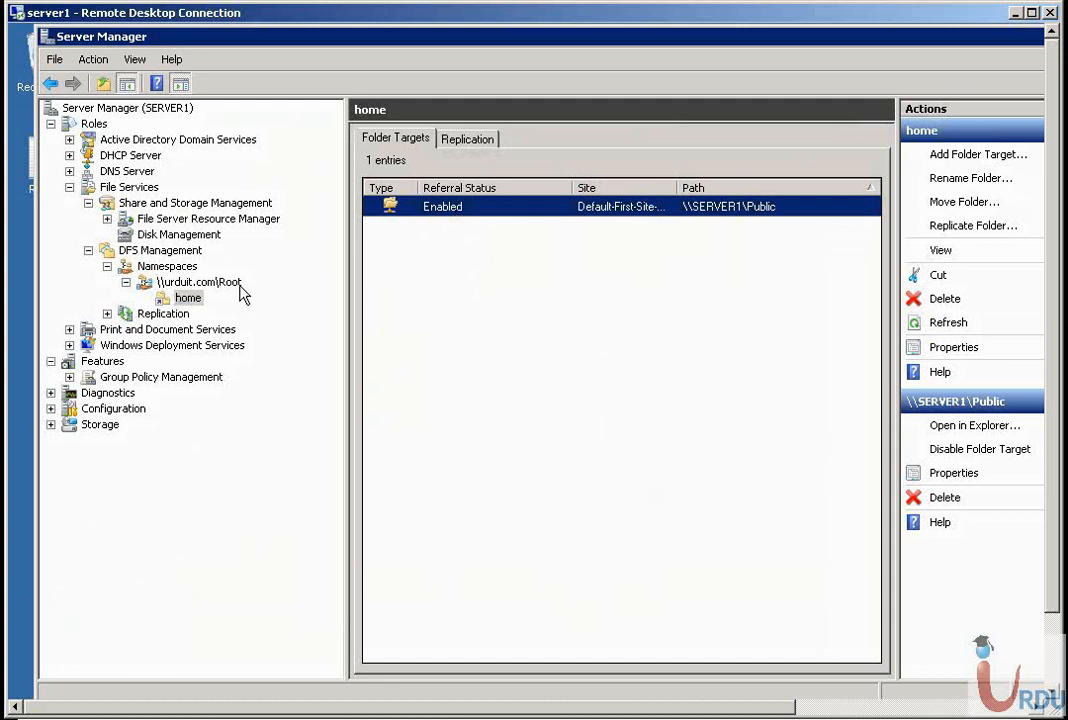
Start creating a new namespace under DFS Management
{"action": "left_click", "coordinate": [160, 268]}
{"action": "right_click", "coordinate": [161, 271]}
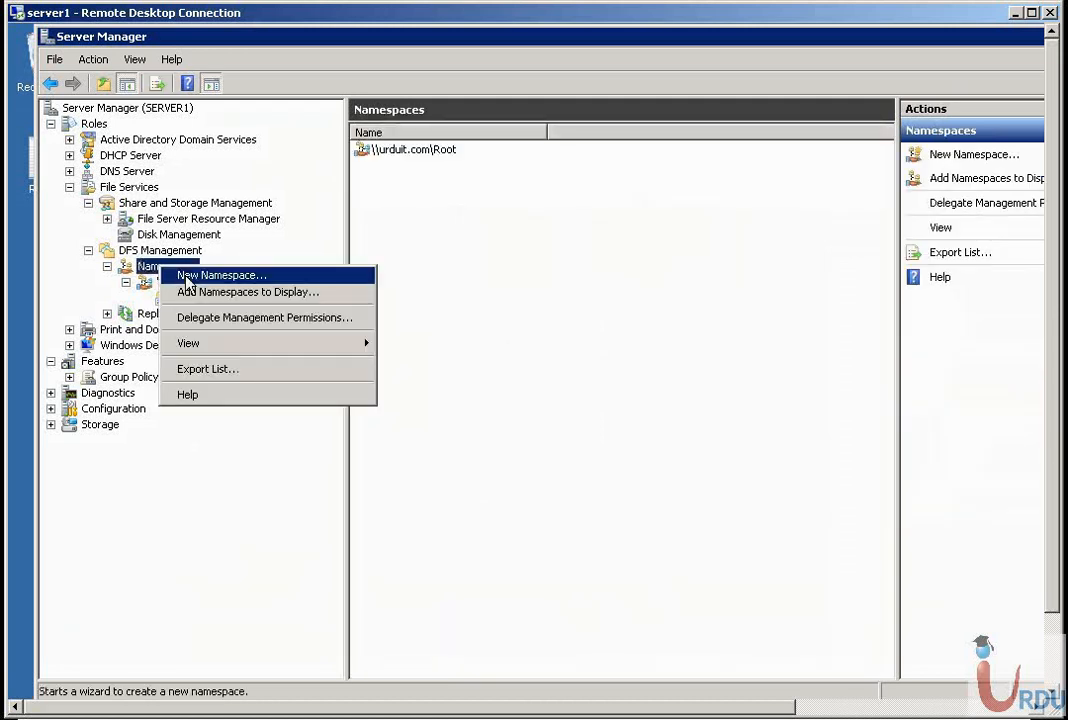
{"action": "left_click", "coordinate": [183, 276]}
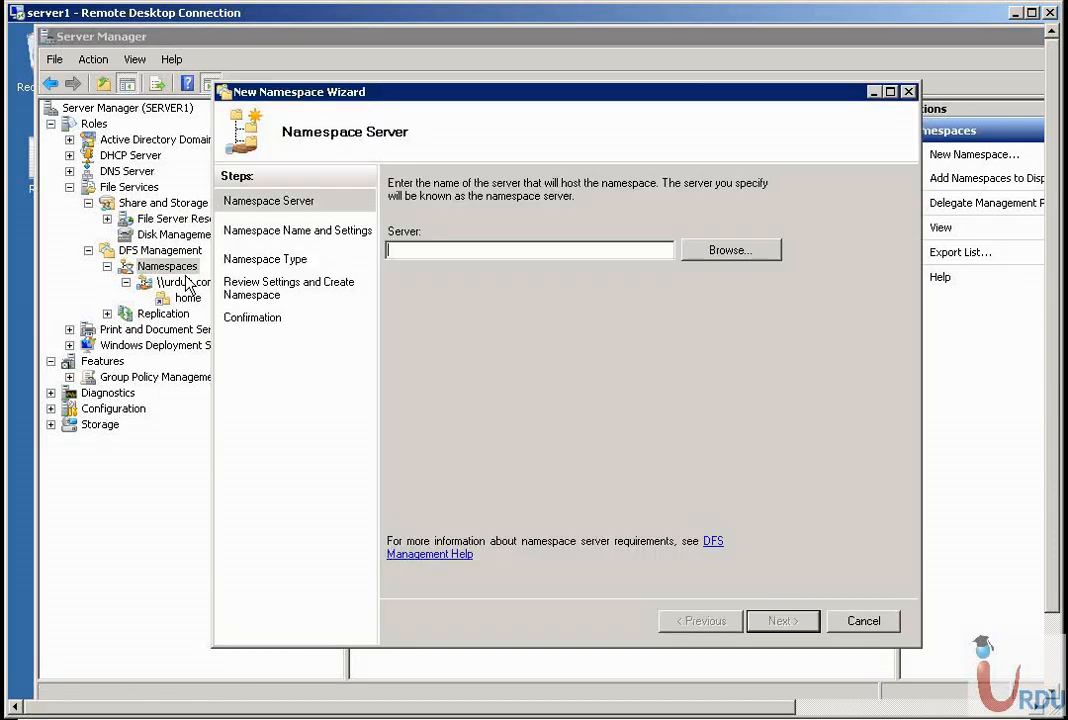
{"action": "type", "text": "dfsroot"}
{"action": "key", "text": "BackSpace"}
{"action": "key", "text": "BackSpace"}
{"action": "key", "text": "BackSpace"}
{"action": "key", "text": "BackSpace"}
{"action": "key", "text": "BackSpace"}
{"action": "key", "text": "BackSpace"}
{"action": "key", "text": "BackSpace"}
{"action": "left_click", "coordinate": [745, 255]}
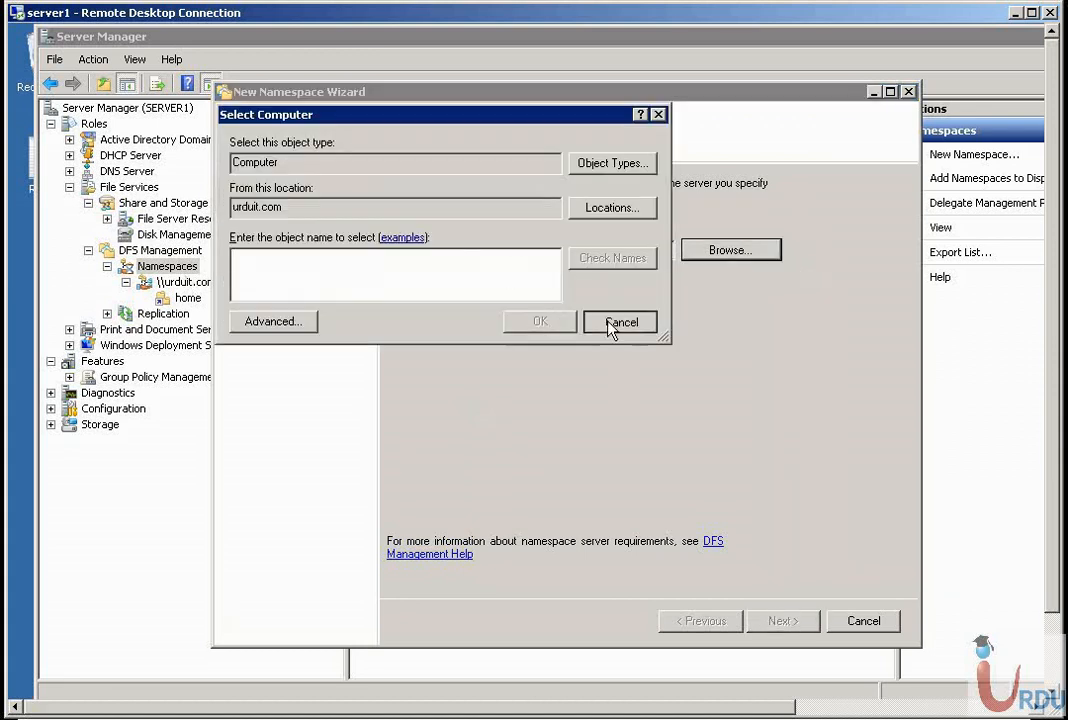
{"action": "left_click", "coordinate": [623, 323]}
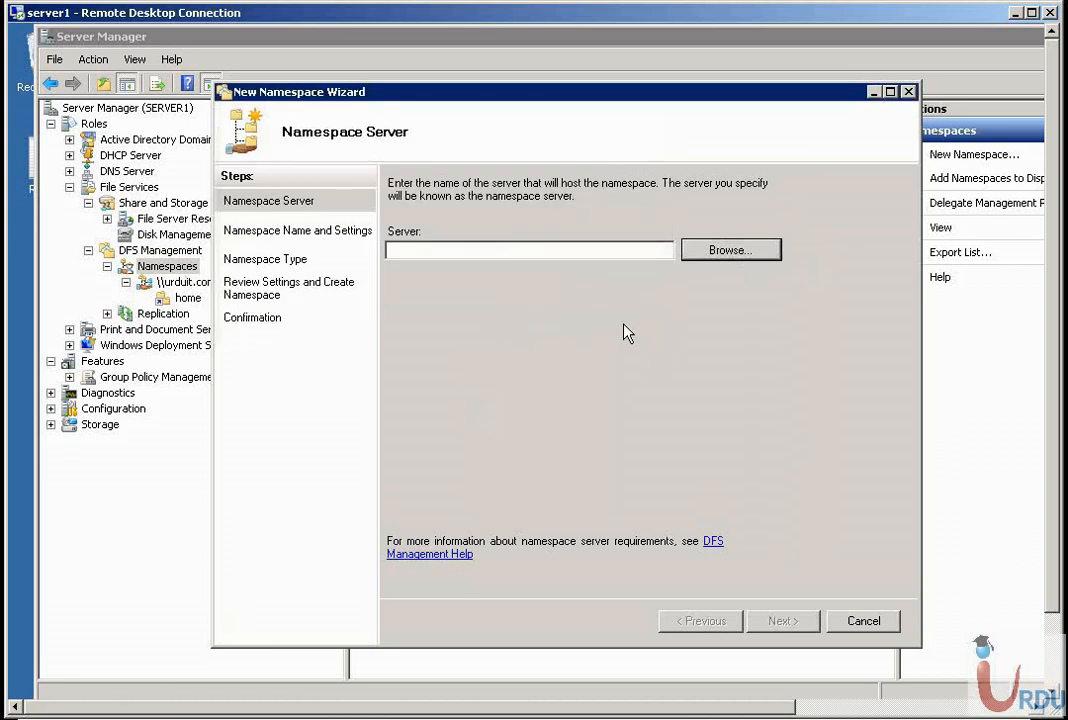
Host the namespace on server1 and name it DFS, keeping the C:\DFSRoots\DFS local path and read-only permissions for all users
{"action": "left_click", "coordinate": [531, 250]}
{"action": "type", "text": "server1"}
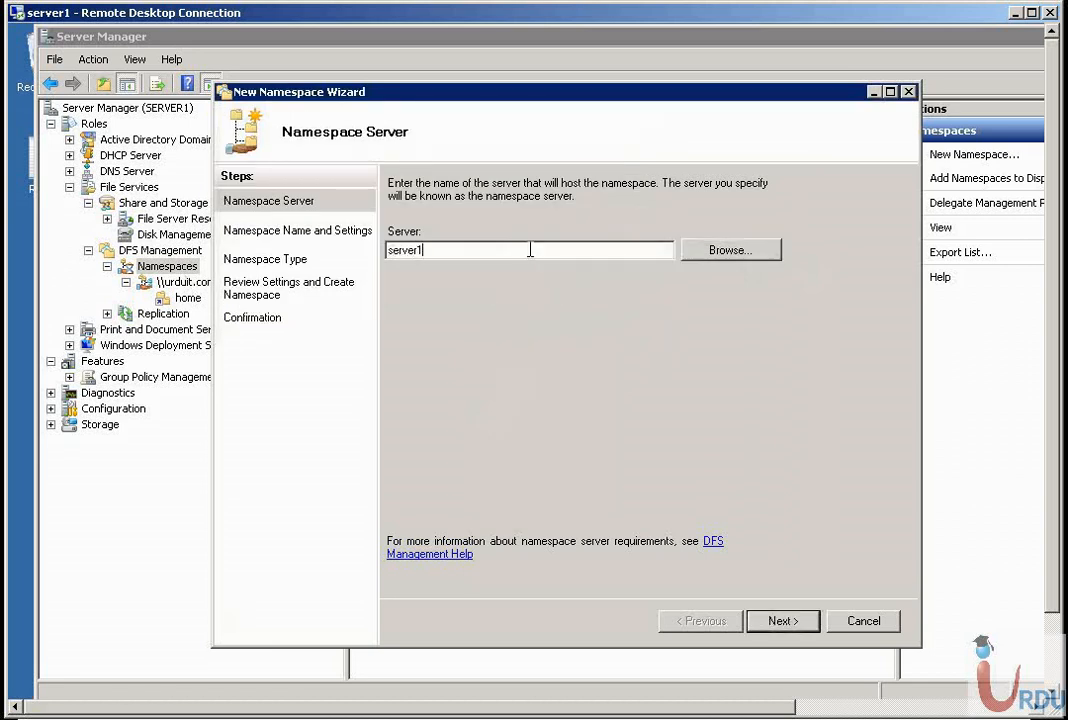
{"action": "left_click", "coordinate": [794, 624]}
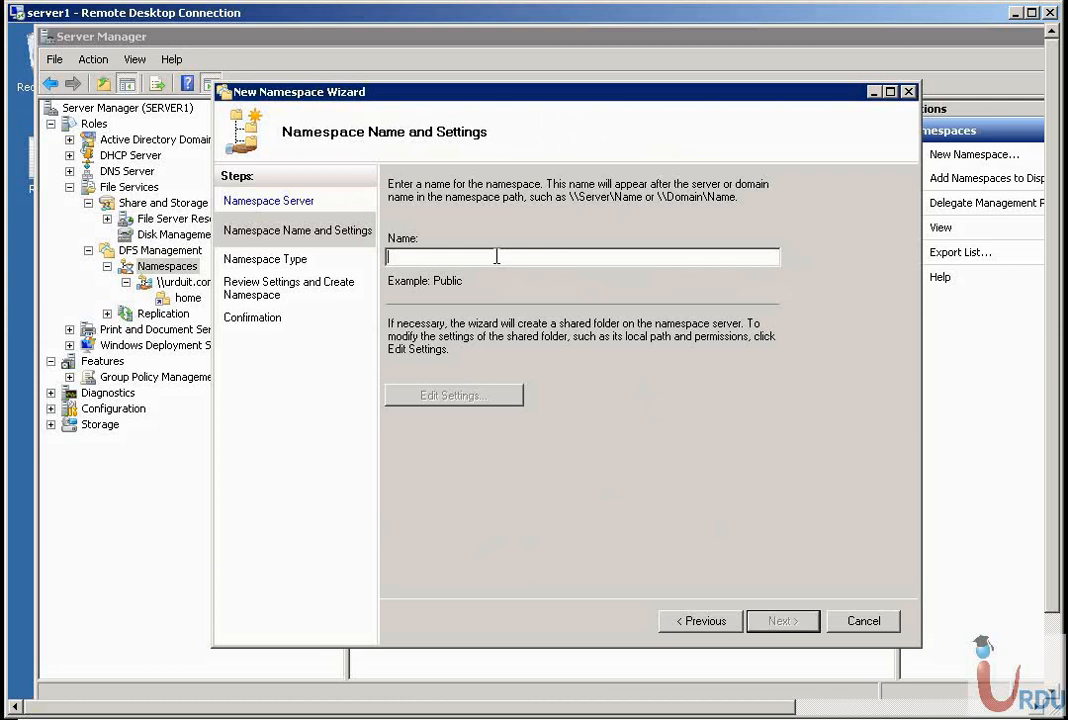
{"action": "type", "text": "DFS"}
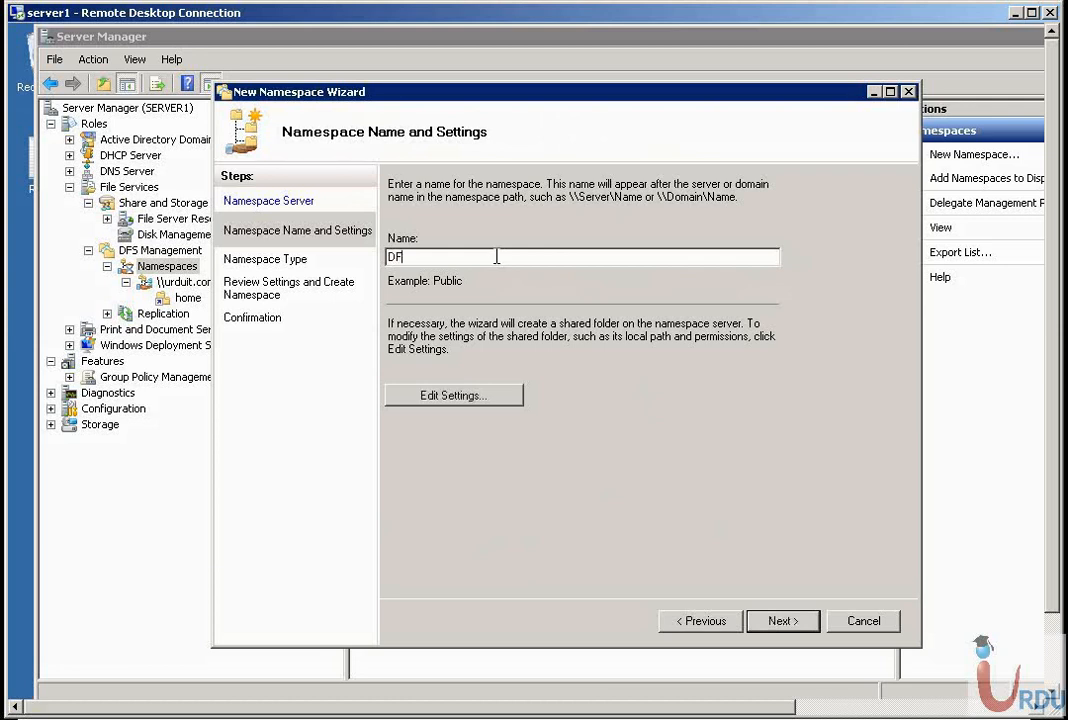
{"action": "left_click", "coordinate": [448, 397]}
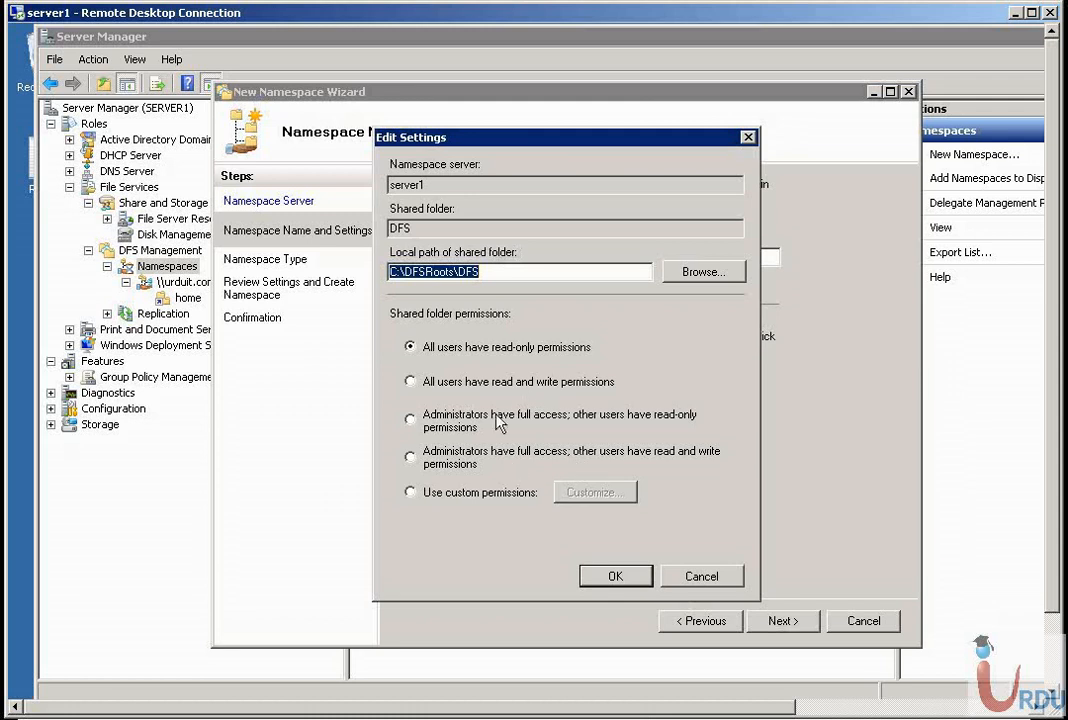
{"action": "left_click", "coordinate": [630, 577]}
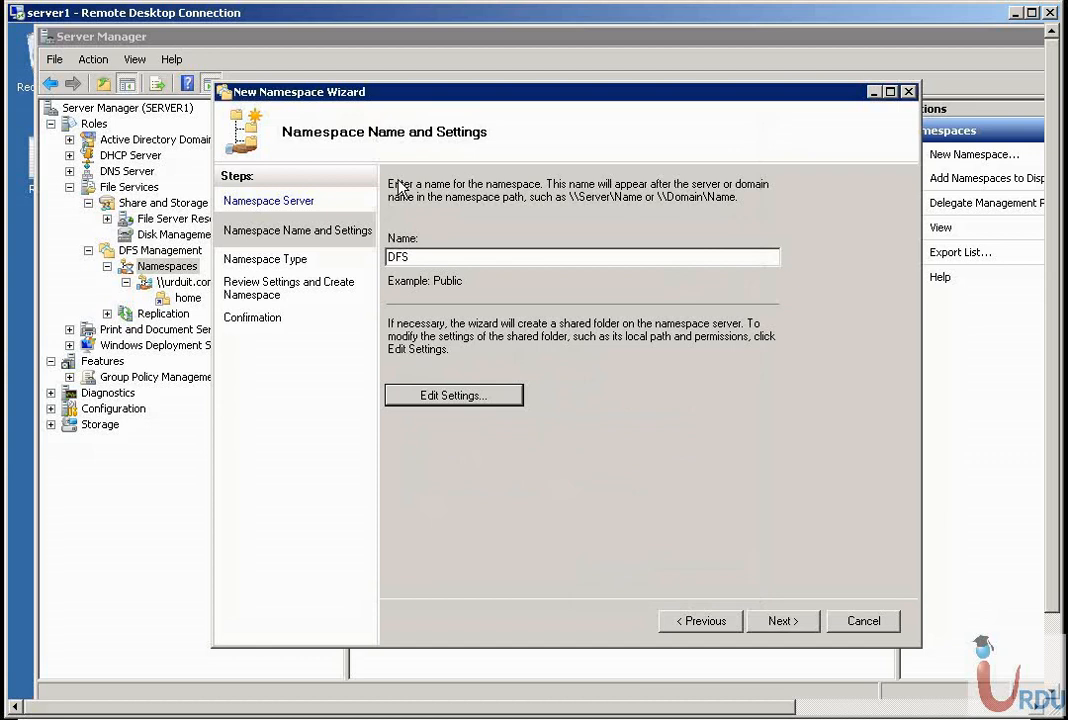
{"action": "left_click", "coordinate": [782, 621]}
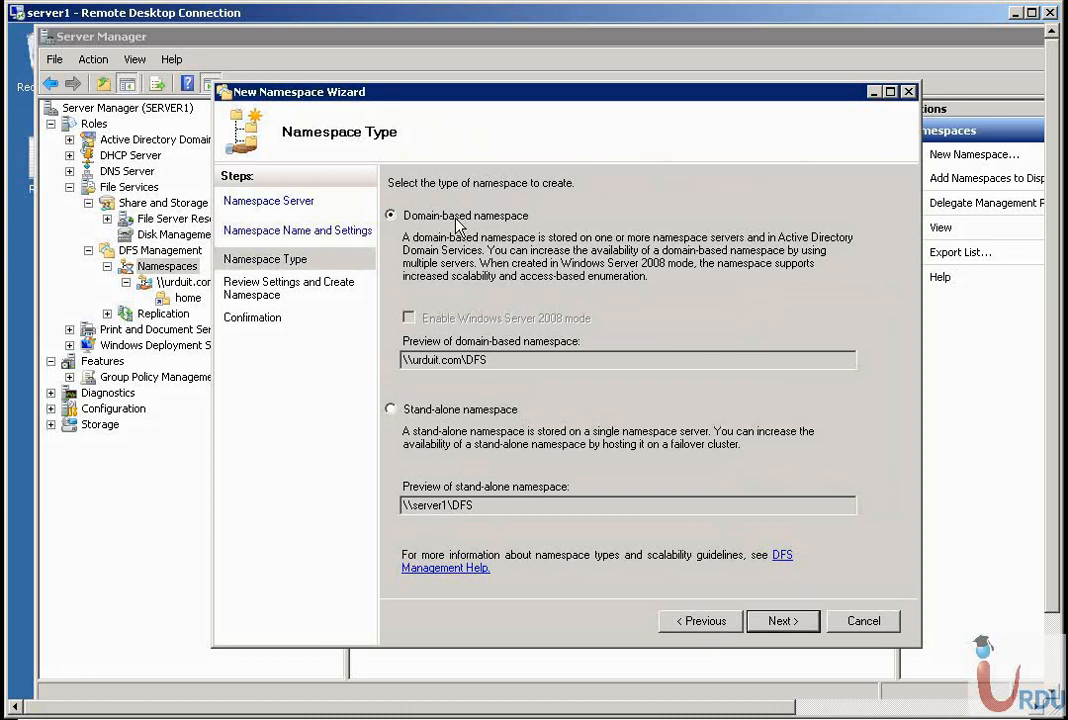
Create \\urduit.com\DFS as a domain-based namespace, close the wizard and select the new namespace
{"action": "left_click", "coordinate": [783, 622]}
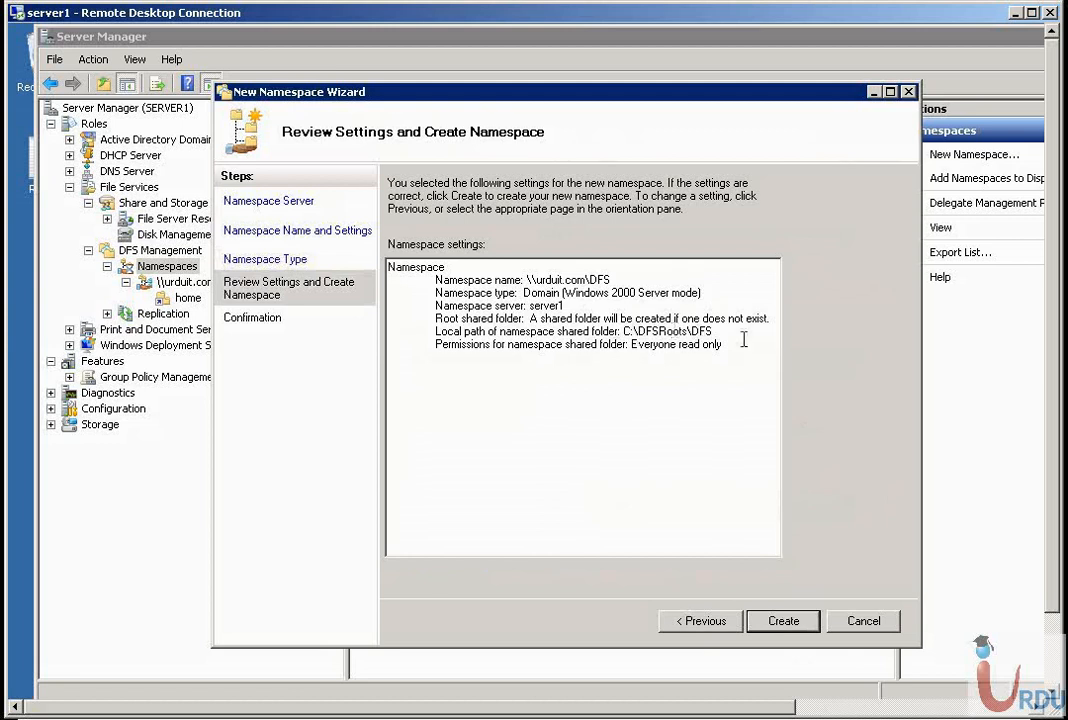
{"action": "left_click", "coordinate": [784, 622]}
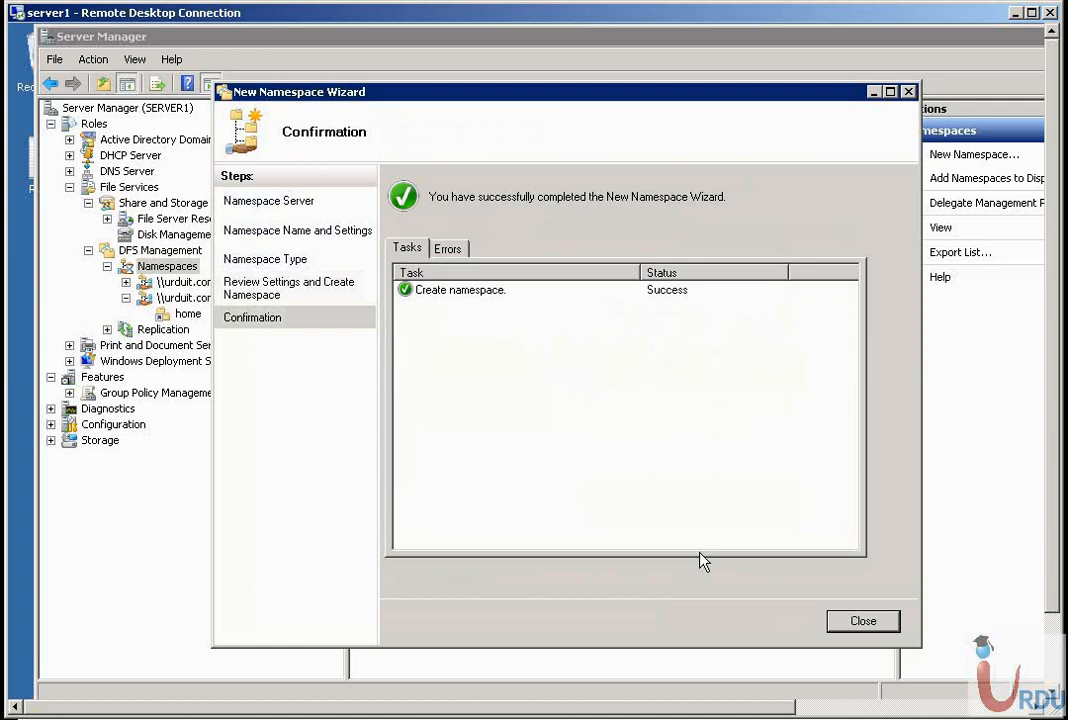
{"action": "left_click", "coordinate": [872, 622]}
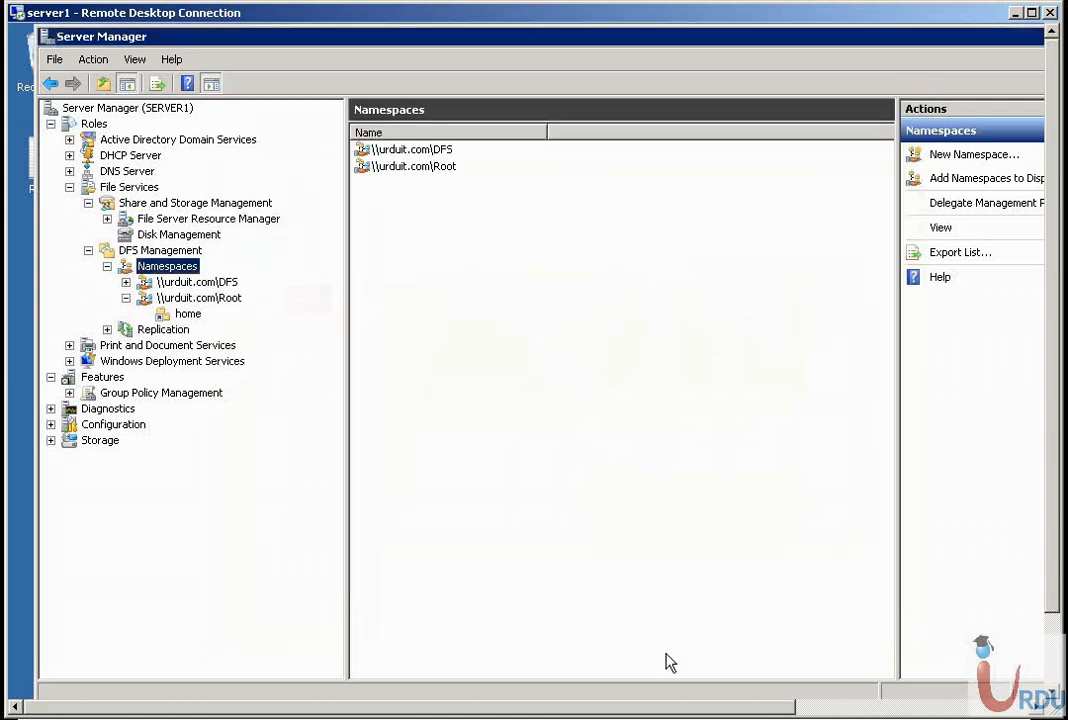
{"action": "left_click", "coordinate": [152, 284]}
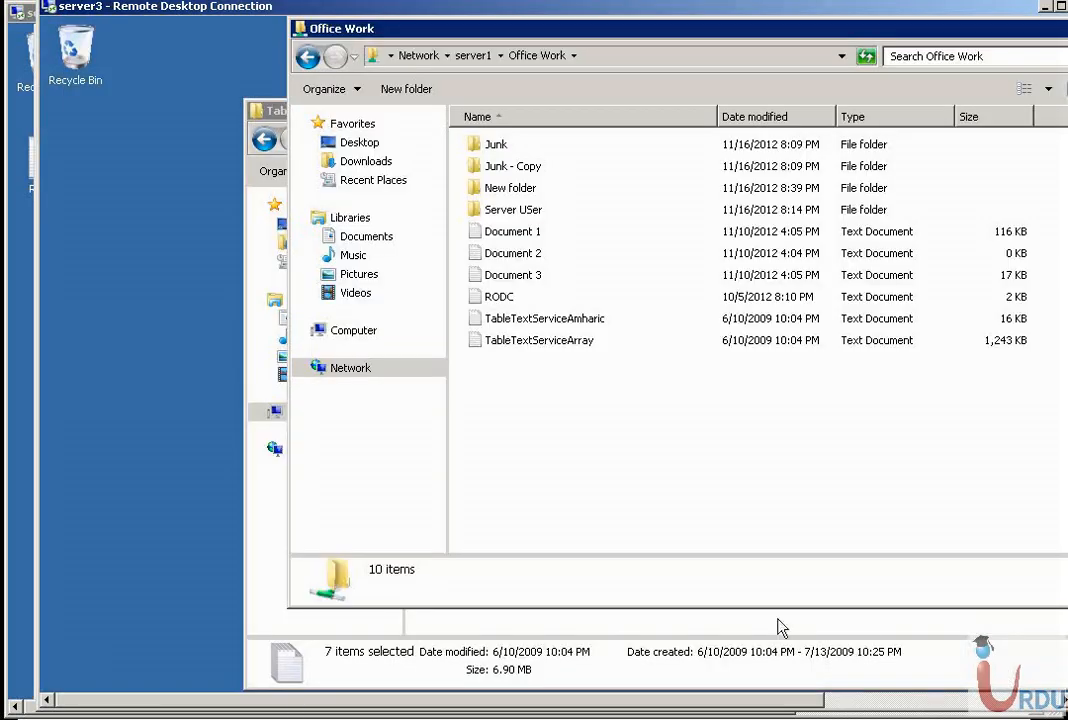
Close the Office Work and TableTextService folder windows in the server3 session
{"action": "left_click_drag", "start_coordinate": [683, 37], "coordinate": [353, 138]}
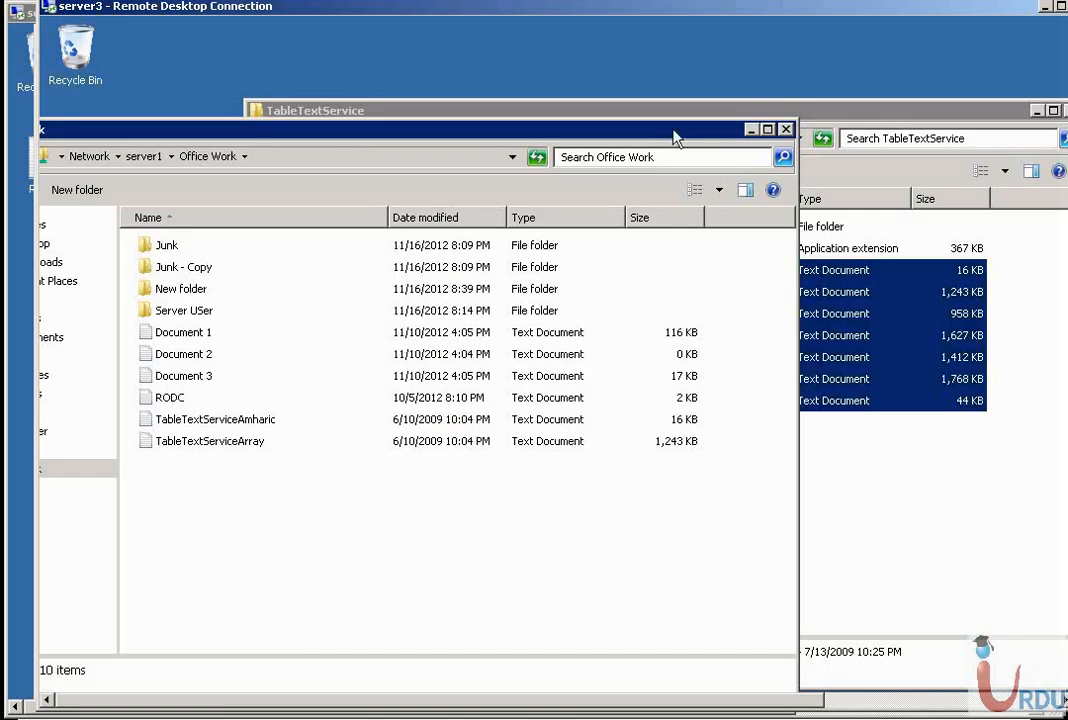
{"action": "left_click", "coordinate": [788, 130]}
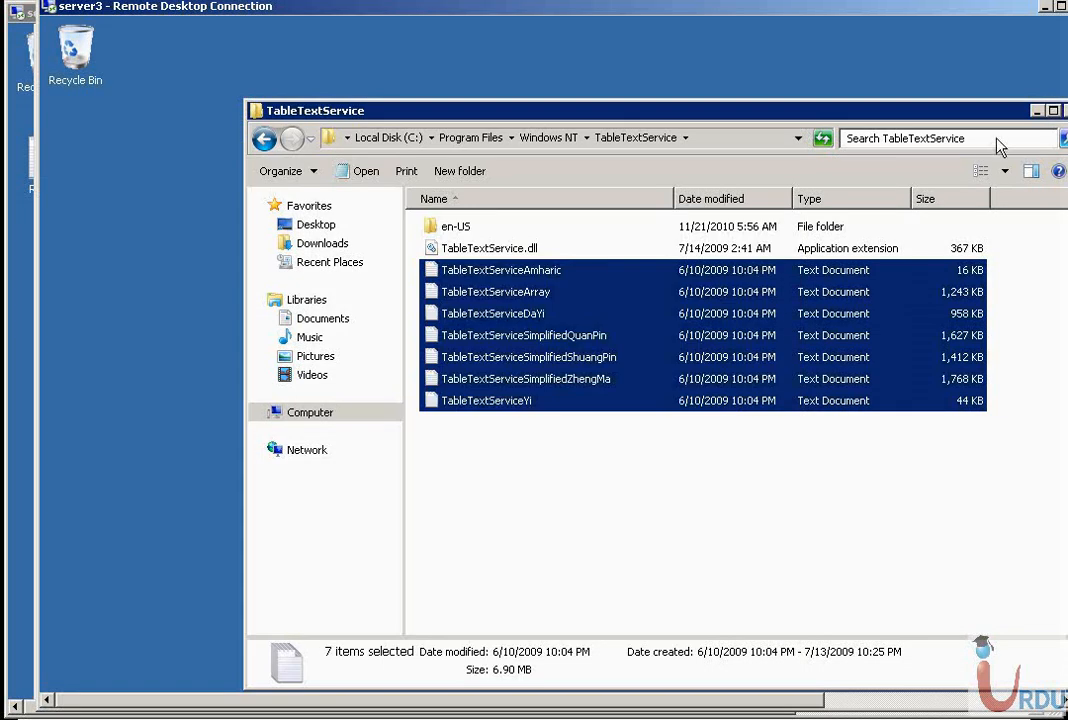
{"action": "left_click", "coordinate": [1064, 112]}
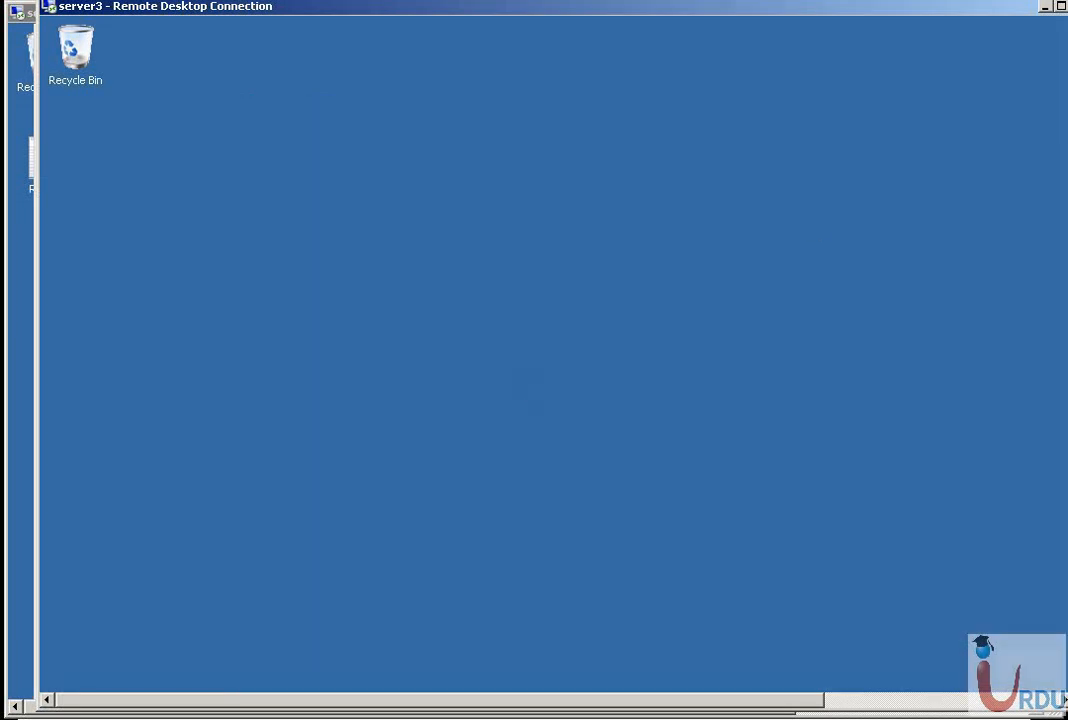
Open the network path \\urduit.com\dfs from server3
{"action": "left_click_drag", "start_coordinate": [1067, 400], "coordinate": [1067, 500]}
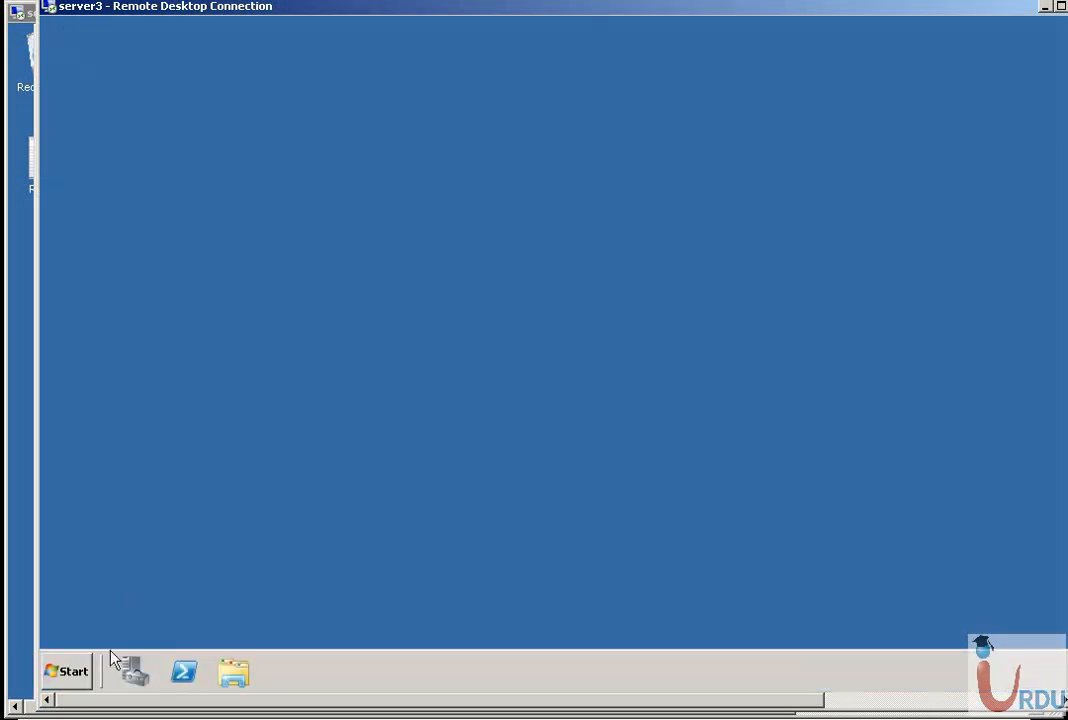
{"action": "left_click", "coordinate": [72, 671]}
{"action": "left_click", "coordinate": [127, 627]}
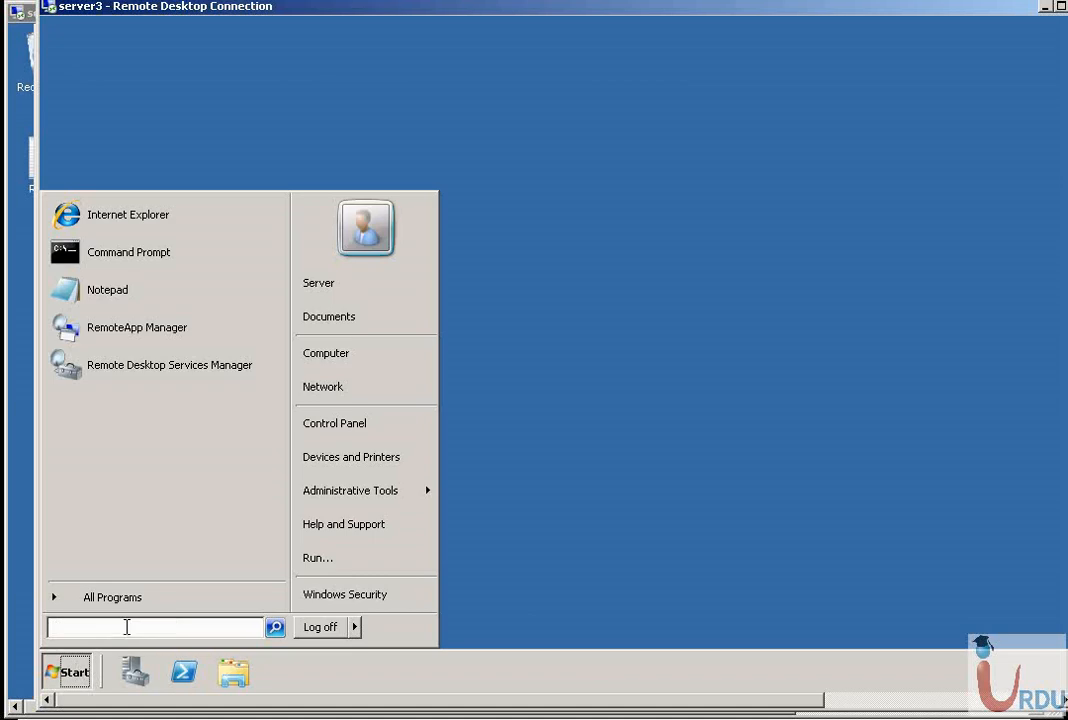
{"action": "type", "text": "\\\\urduit.com\\dfs"}
{"action": "key", "text": "Return"}
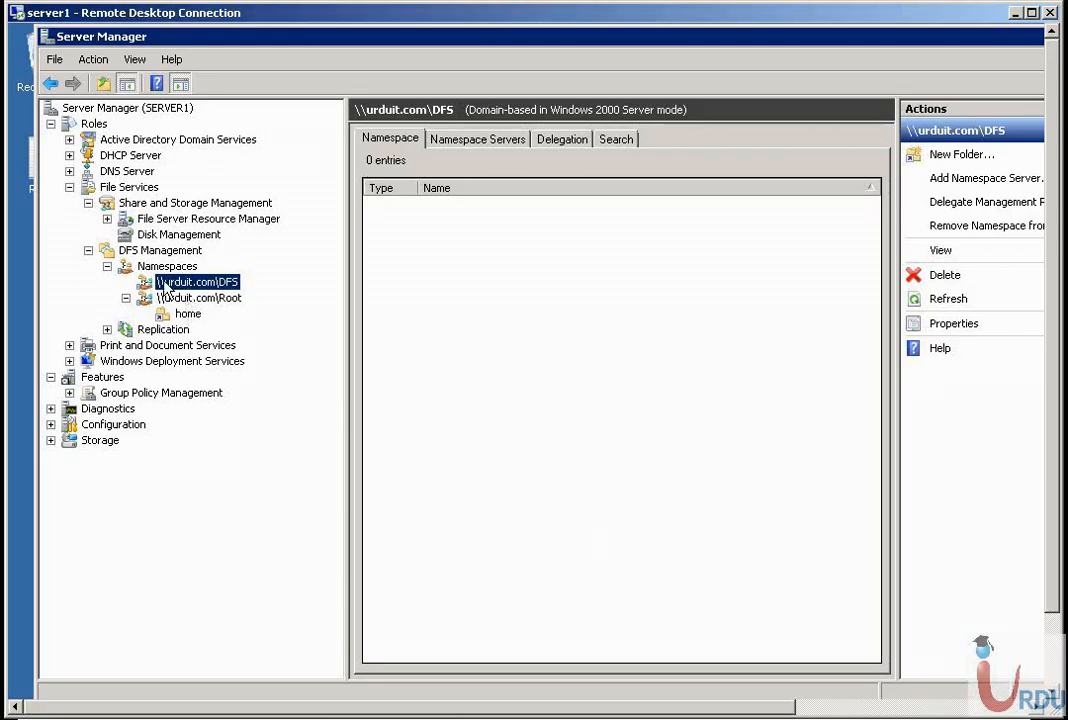
Switch to the server1 session and start a new folder in the \\urduit.com\DFS namespace
{"action": "right_click", "coordinate": [193, 288]}
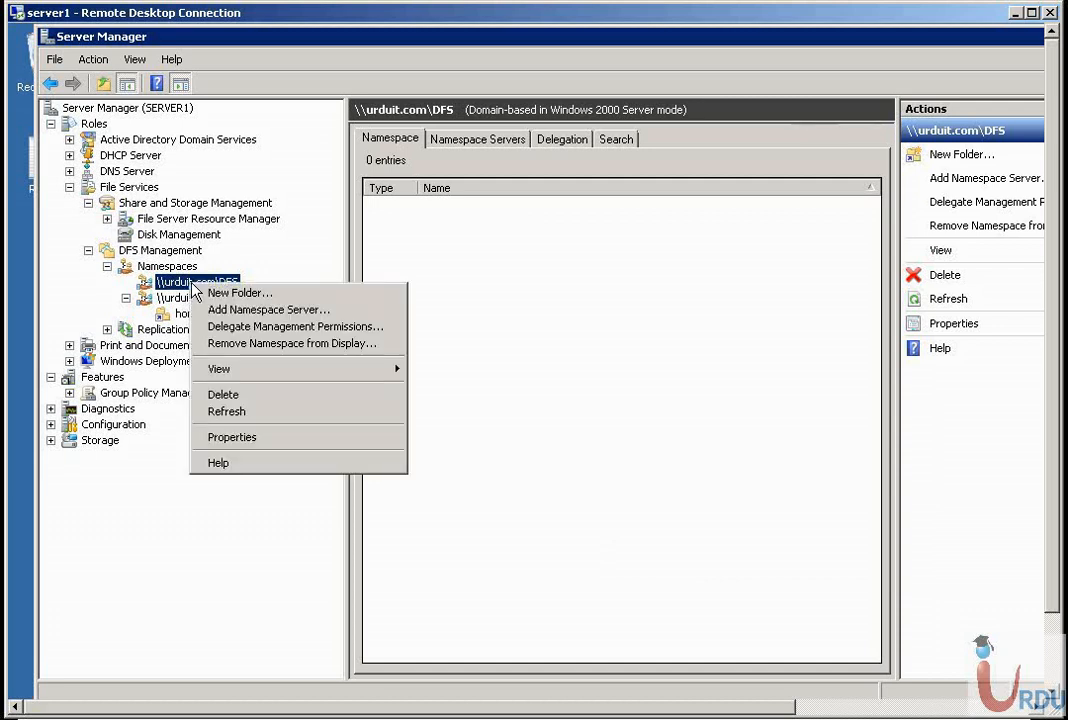
{"action": "left_click", "coordinate": [205, 293]}
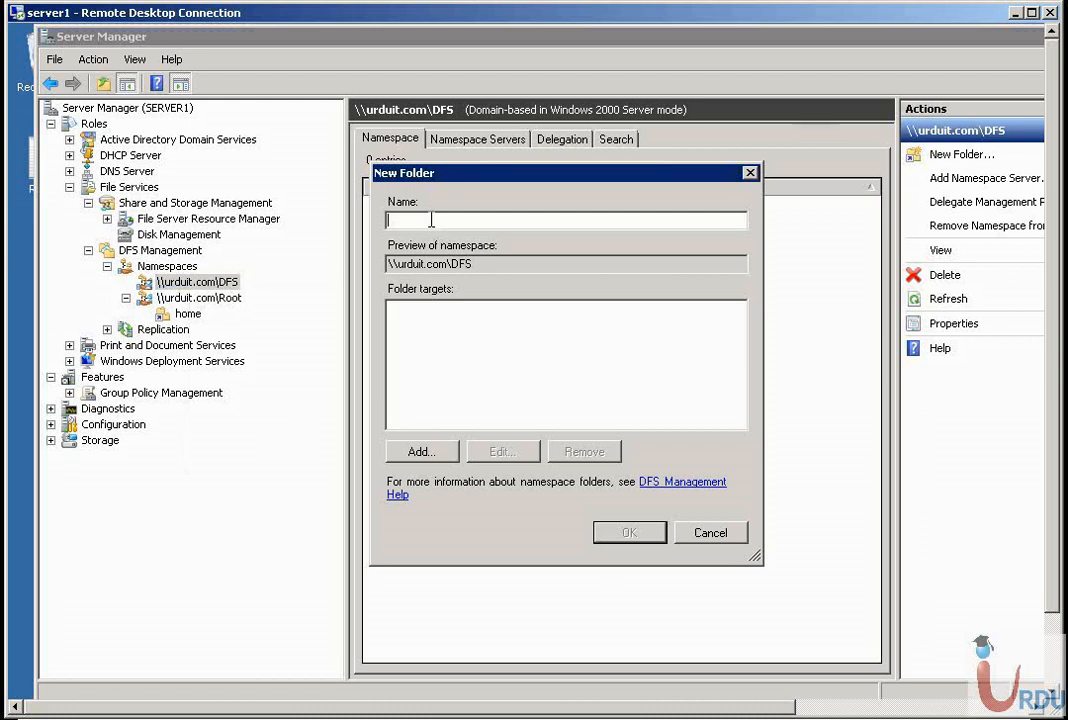
{"action": "type", "text": "Server3"}
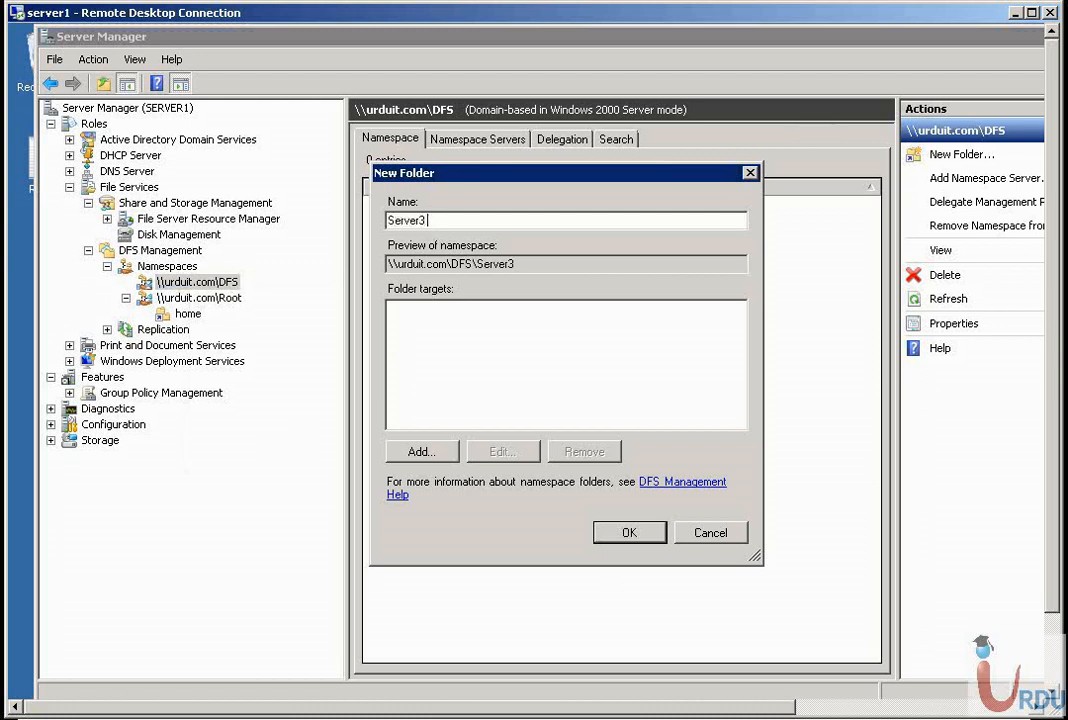
{"action": "left_click", "coordinate": [423, 454]}
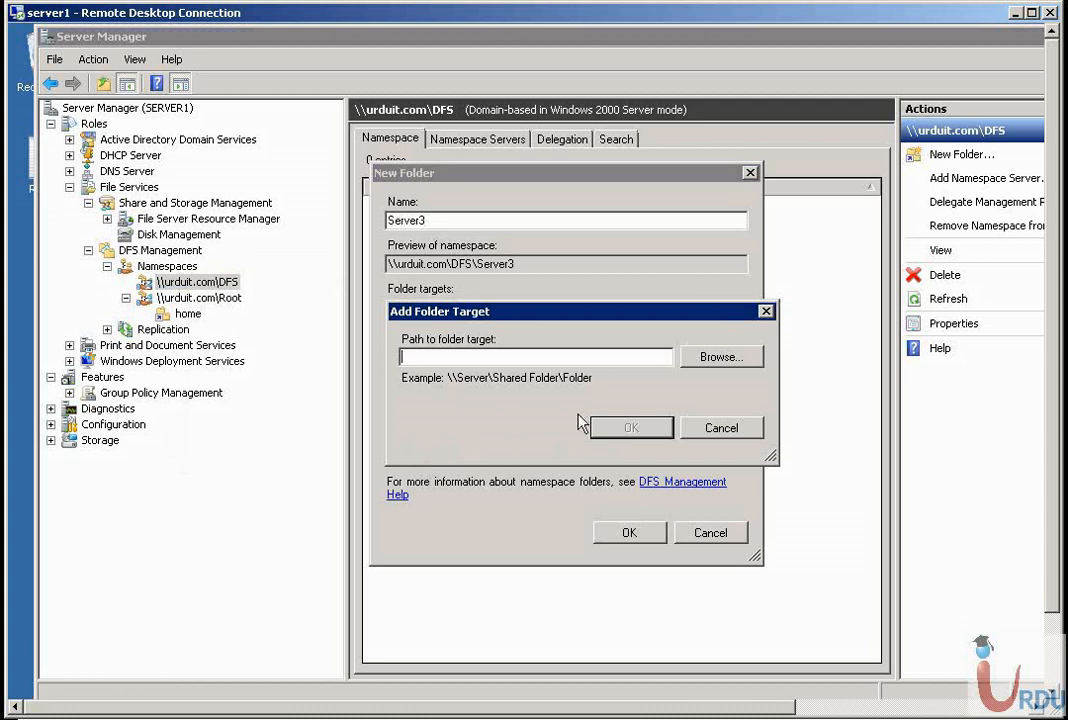
{"action": "left_click", "coordinate": [702, 428]}
Name the new namespace folder books and add the books share on server3 as its folder target
{"action": "double_click", "coordinate": [481, 219]}
{"action": "left_click", "coordinate": [483, 218]}
{"action": "double_click", "coordinate": [481, 218]}
{"action": "type", "text": "books"}
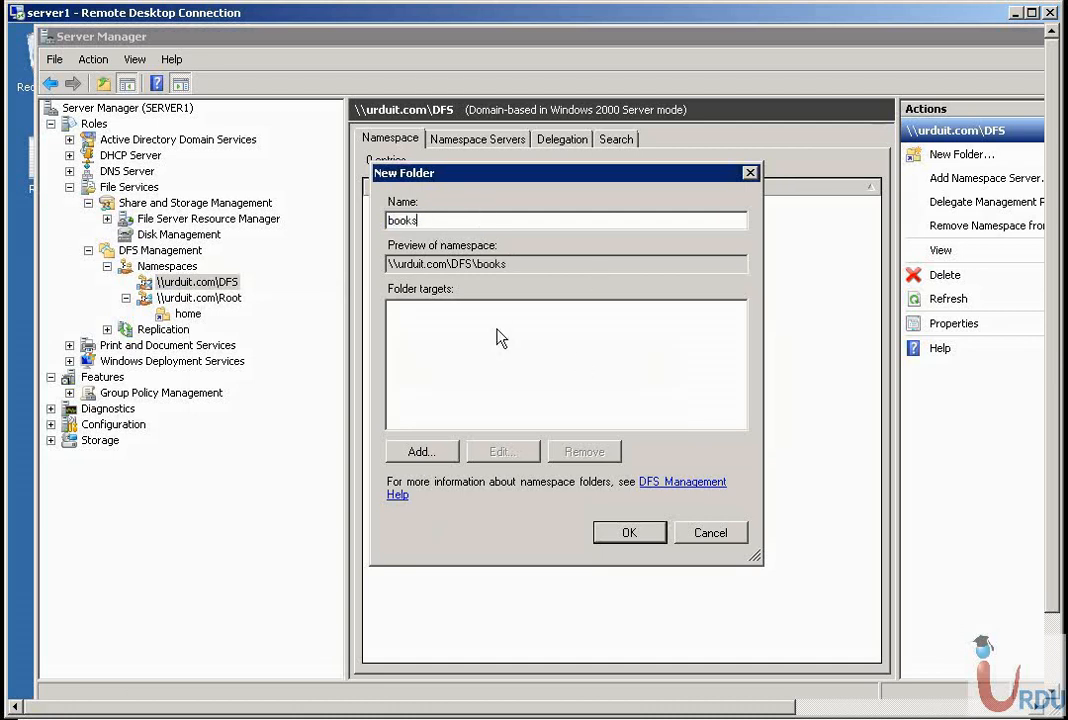
{"action": "left_click", "coordinate": [433, 453]}
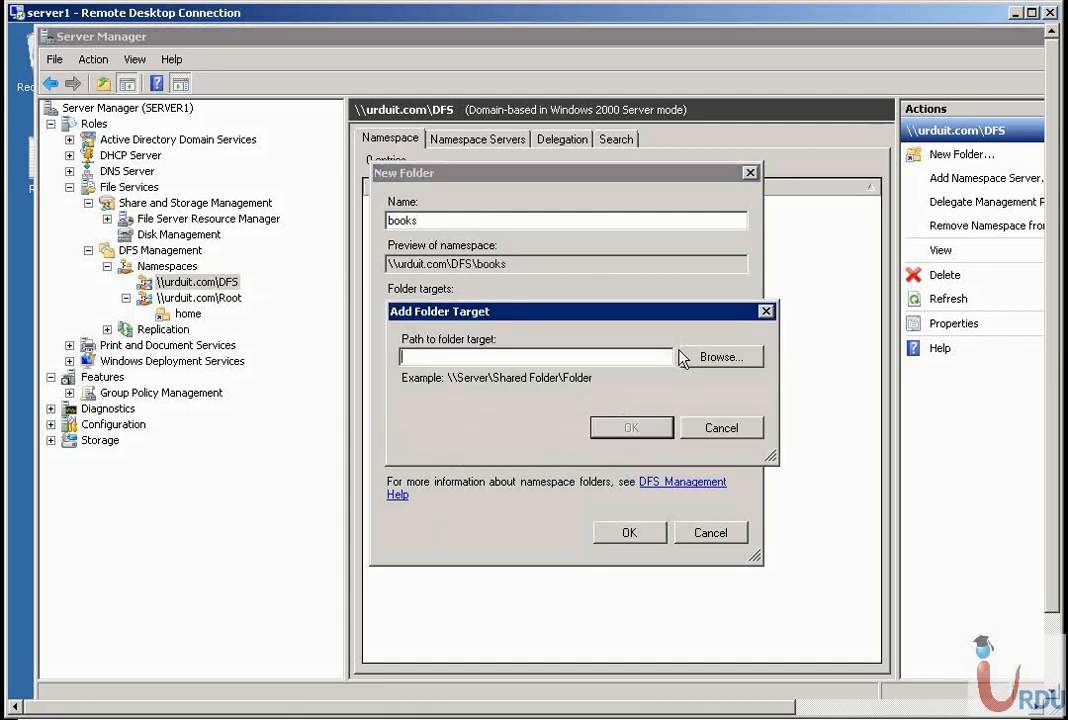
{"action": "type", "text": "\\\\ser"}
{"action": "type", "text": "3\\books"}
{"action": "left_click", "coordinate": [622, 430]}
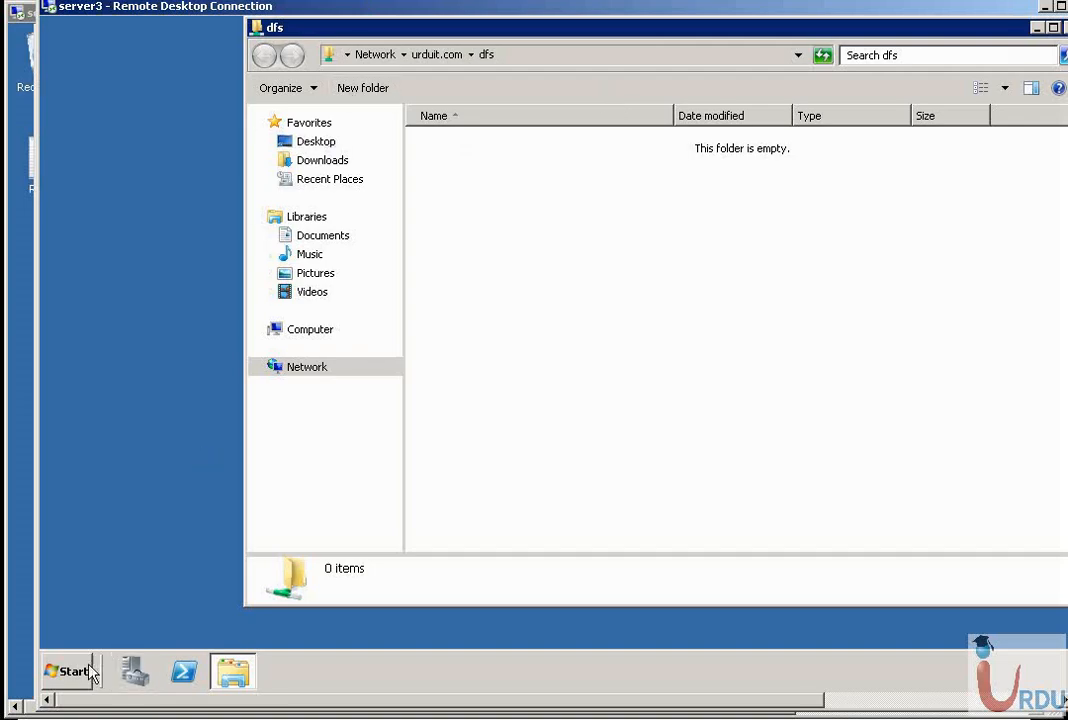
Switch to server3, open its C: drive and rename the shared Server3 folder to books, accepting the loss of its existing share
{"action": "left_click", "coordinate": [68, 671]}
{"action": "type", "text": "c:\\"}
{"action": "key", "text": "Return"}
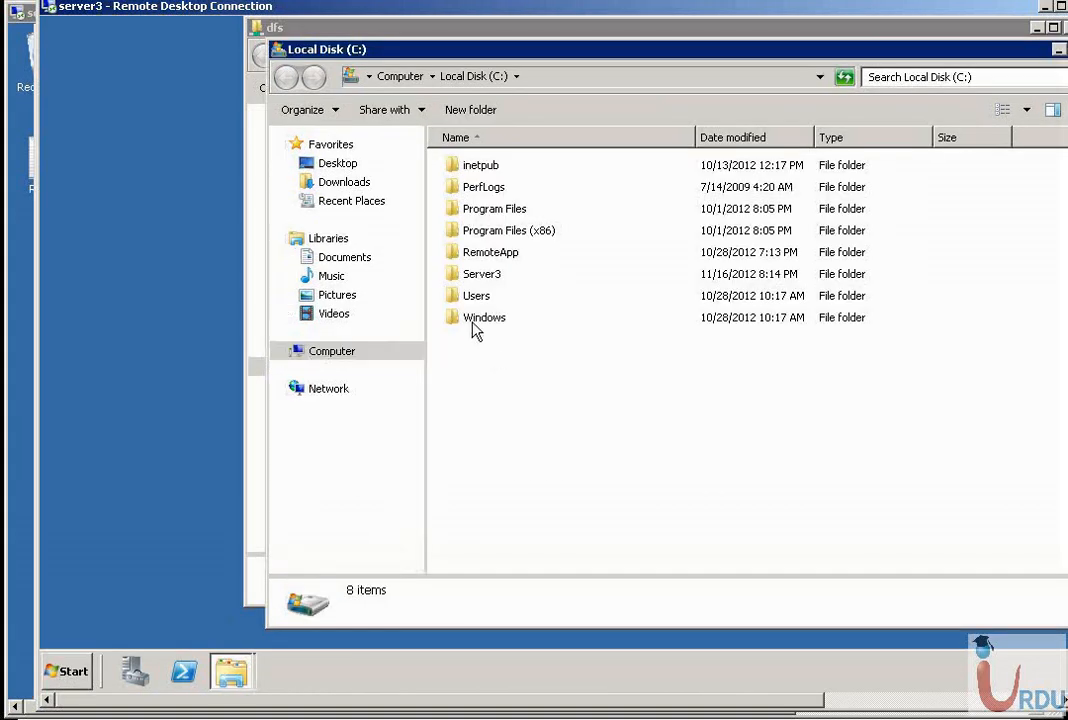
{"action": "left_click", "coordinate": [485, 282]}
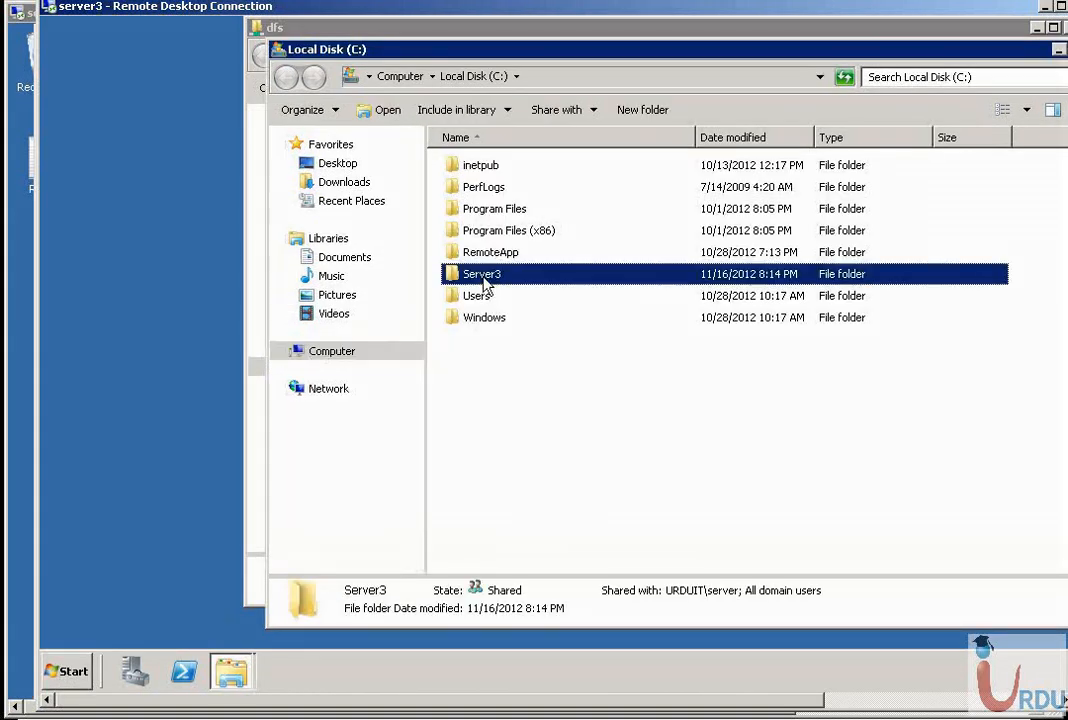
{"action": "left_click", "coordinate": [484, 276]}
{"action": "type", "text": "books"}
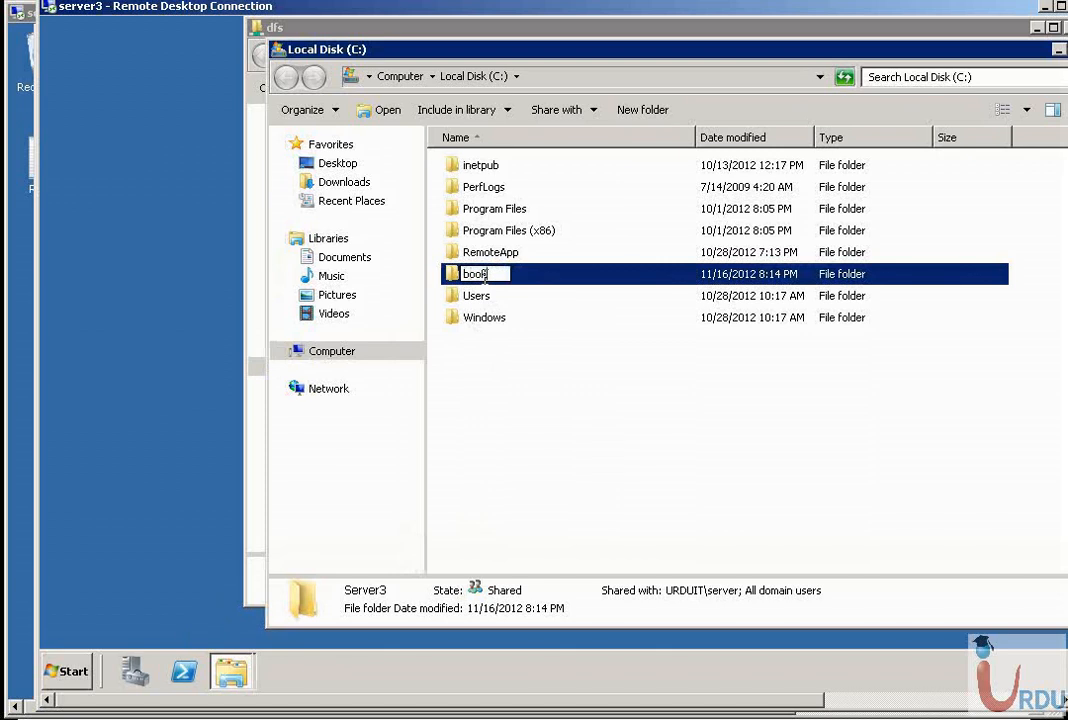
{"action": "key", "text": "Return"}
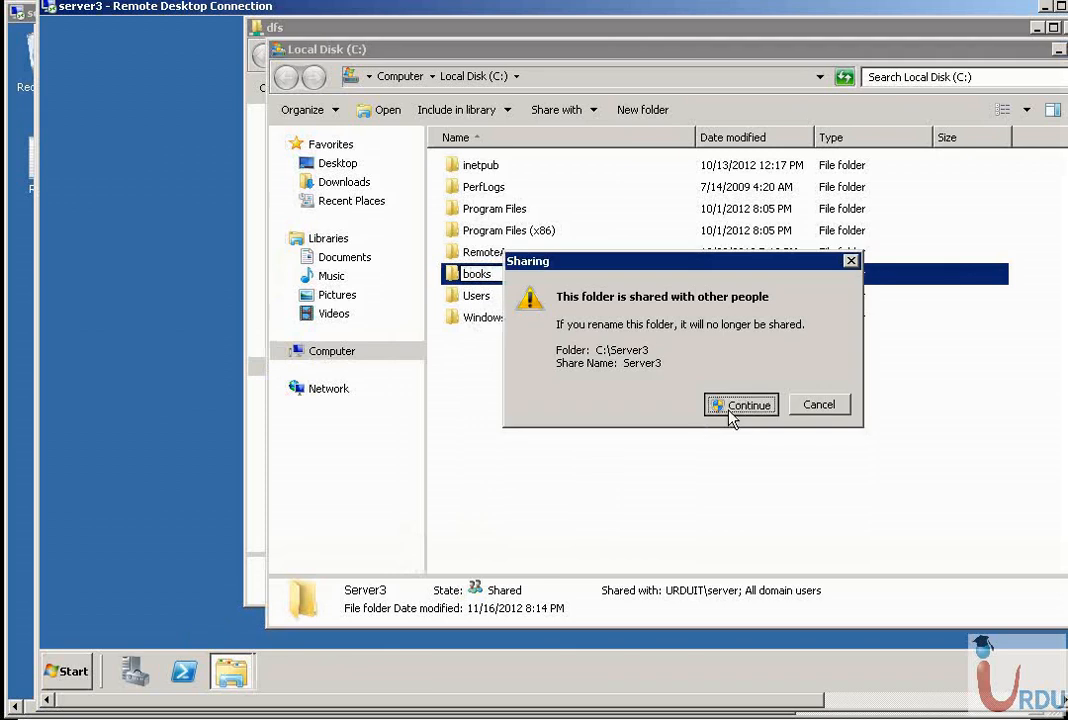
{"action": "left_click", "coordinate": [587, 350]}
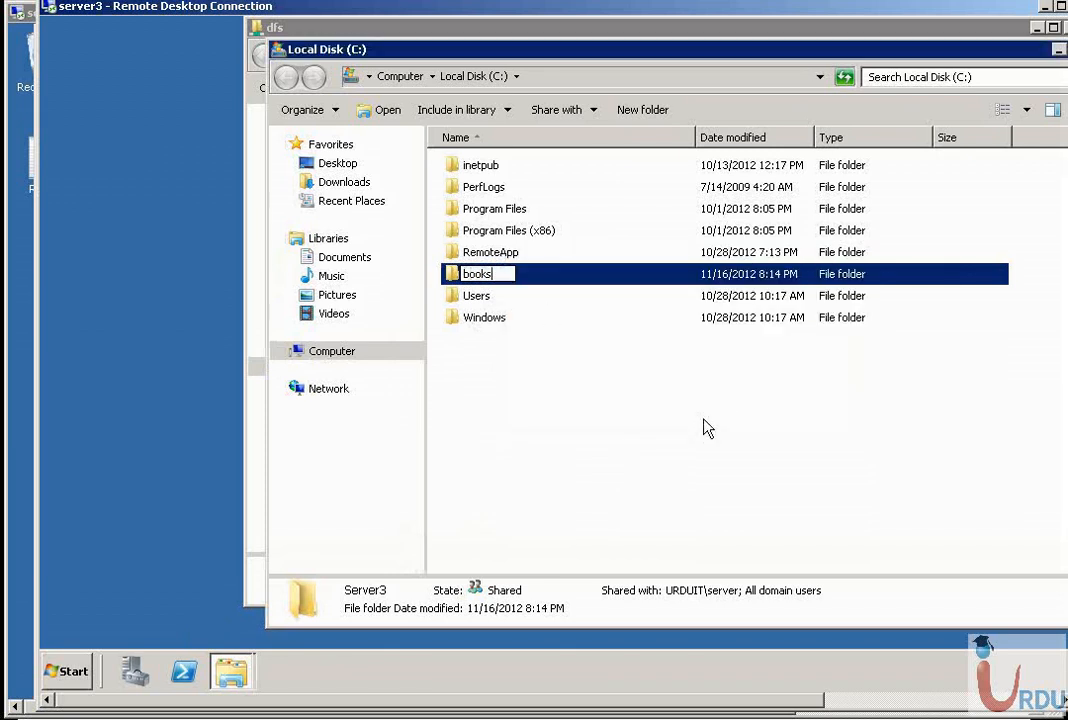
Share the books folder on server3's C: drive over the network and close its properties
{"action": "right_click", "coordinate": [484, 280]}
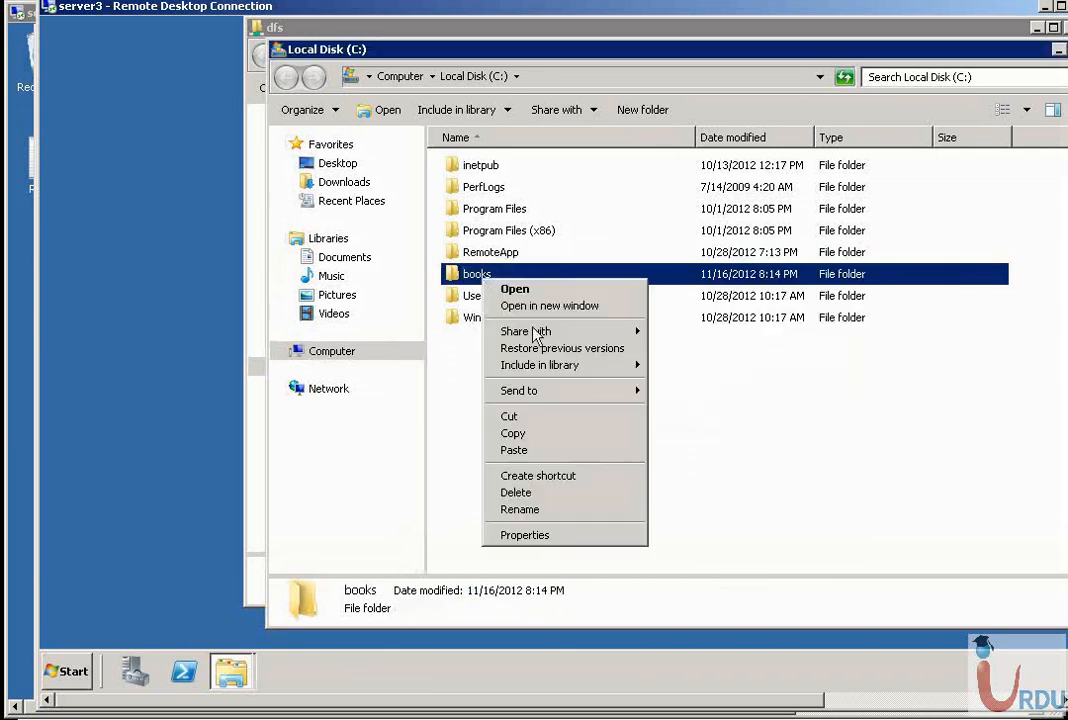
{"action": "left_click", "coordinate": [524, 535]}
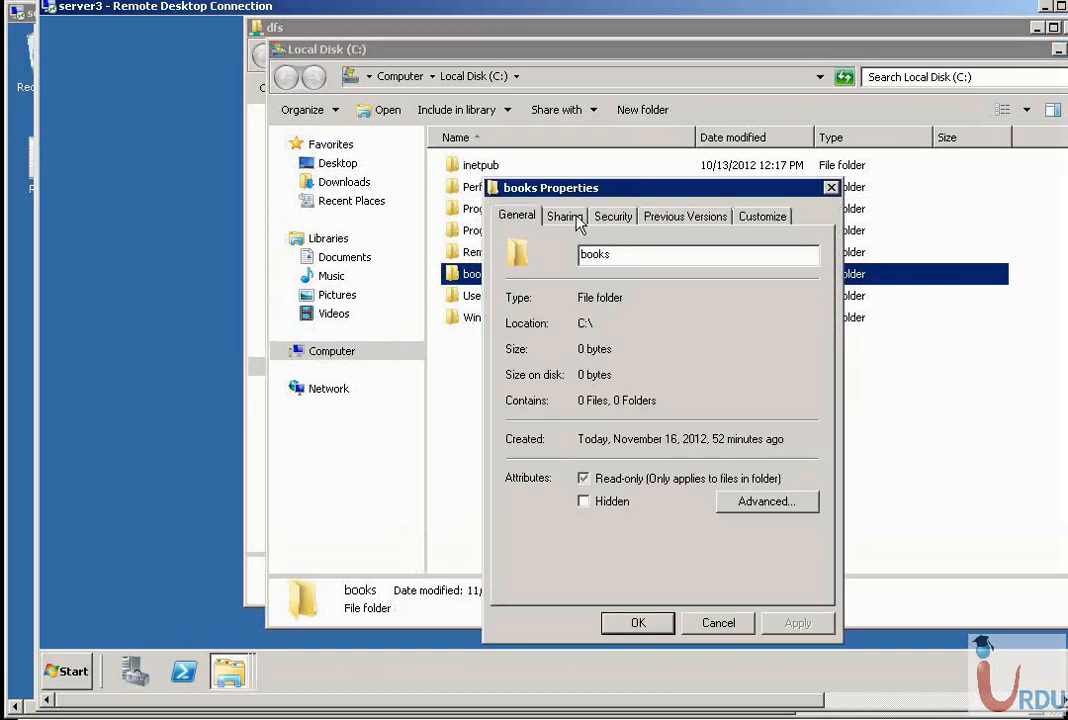
{"action": "left_click", "coordinate": [567, 218]}
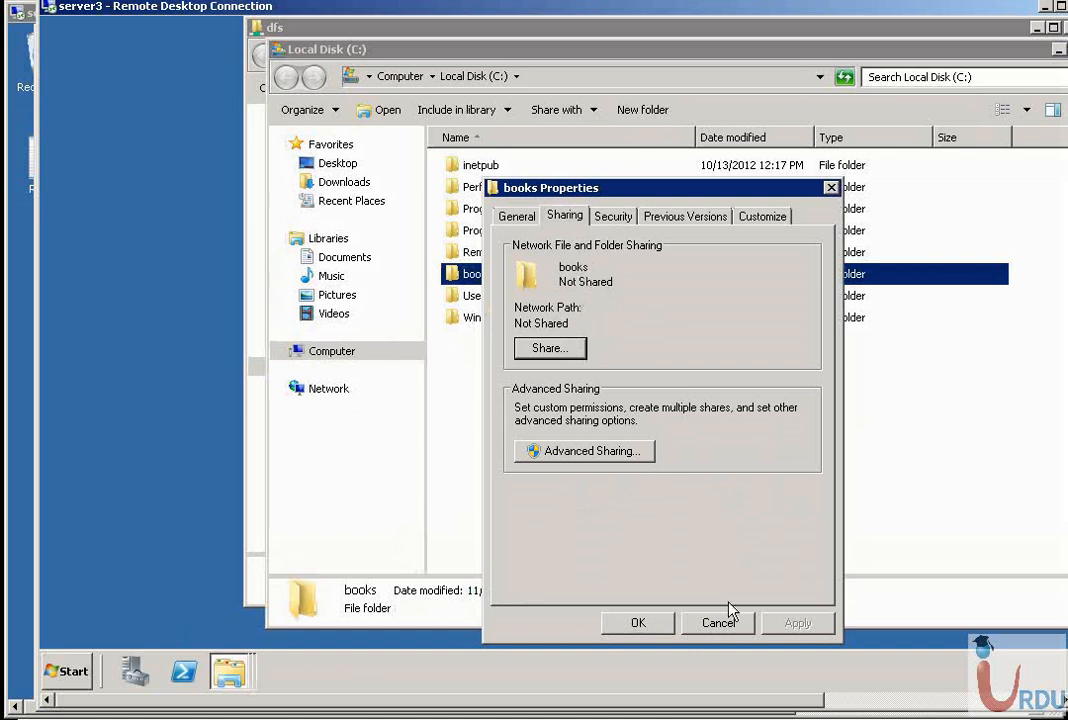
{"action": "left_click", "coordinate": [546, 349]}
{"action": "left_click", "coordinate": [778, 413]}
{"action": "left_click", "coordinate": [840, 608]}
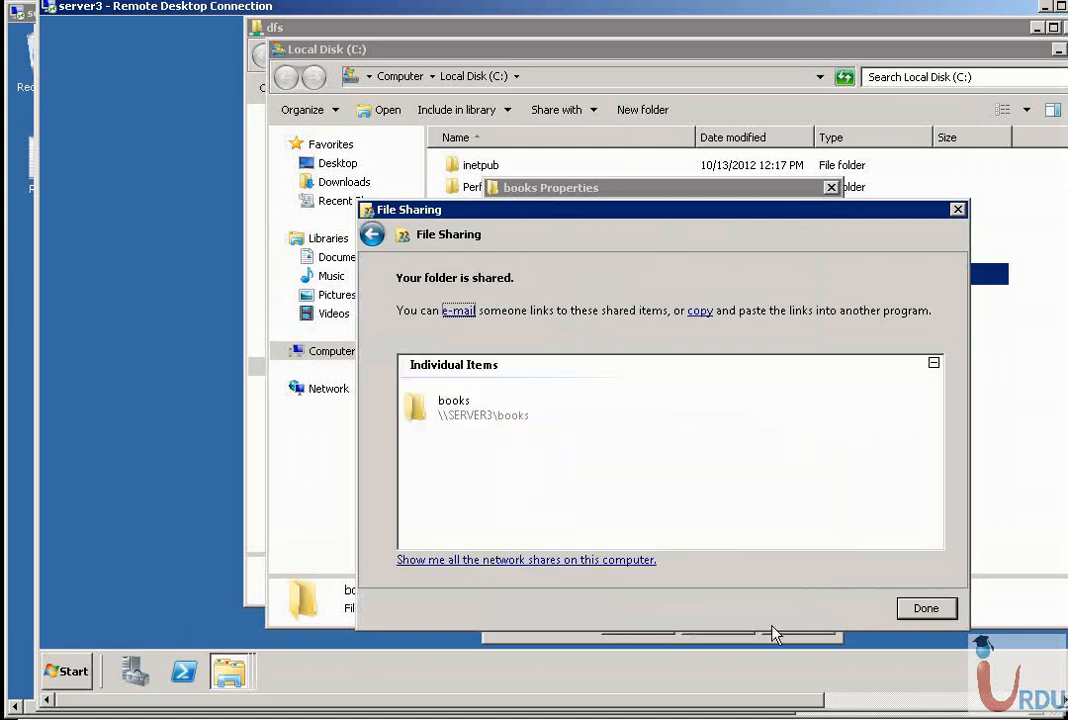
{"action": "left_click", "coordinate": [935, 607]}
{"action": "left_click", "coordinate": [638, 623]}
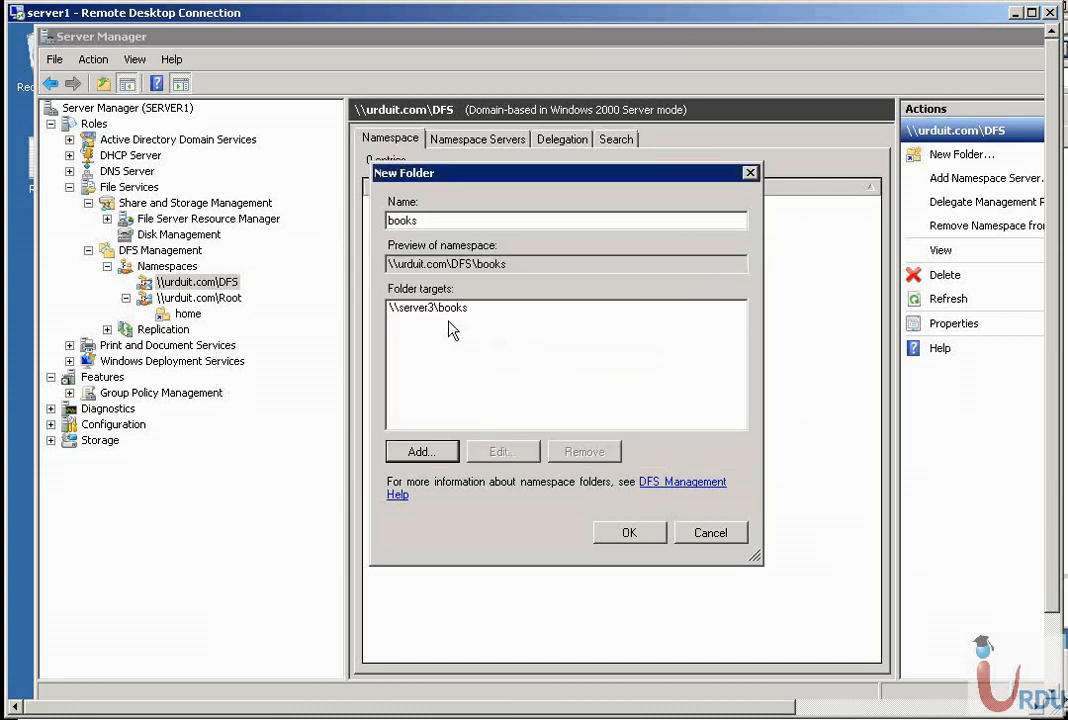
Switch to server1, confirm the new books folder with target \\server3\books, and display its folder targets in \\urduit.com\DFS
{"action": "left_click", "coordinate": [446, 309]}
{"action": "left_click", "coordinate": [630, 533]}
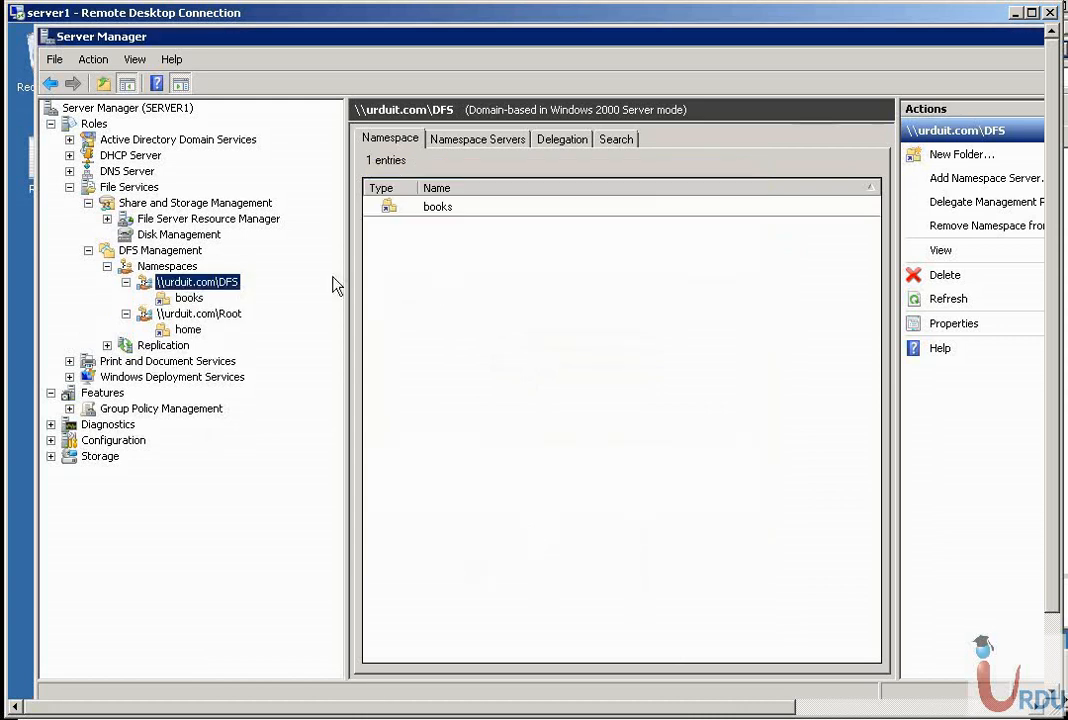
{"action": "left_click", "coordinate": [190, 314]}
{"action": "left_click", "coordinate": [189, 297]}
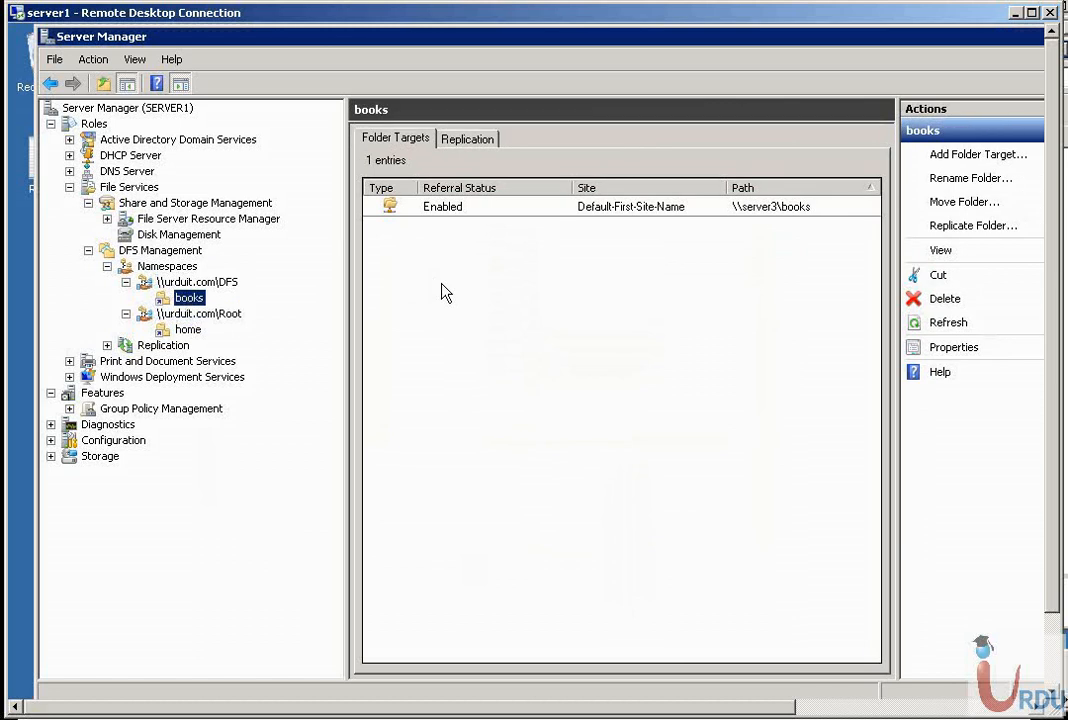
{"action": "left_click", "coordinate": [444, 215]}
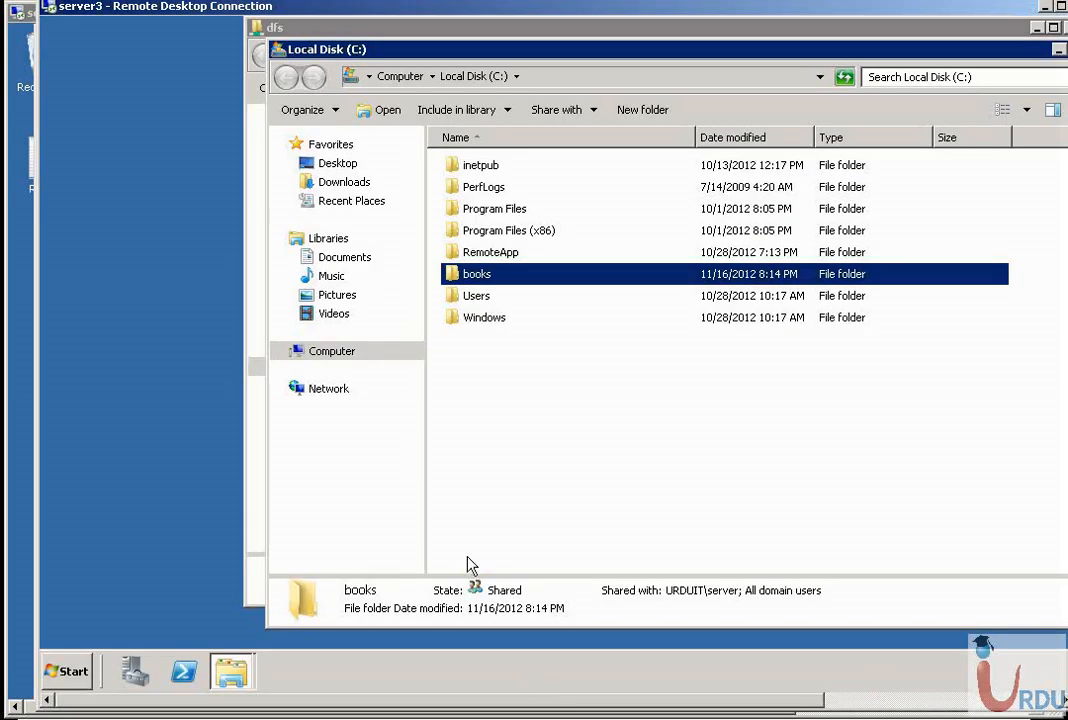
Switch to server3, close the open Explorer windows and open the network path \\urduit.com\dfs\books
{"action": "left_click_drag", "start_coordinate": [942, 54], "coordinate": [760, 108]}
{"action": "left_click", "coordinate": [980, 112]}
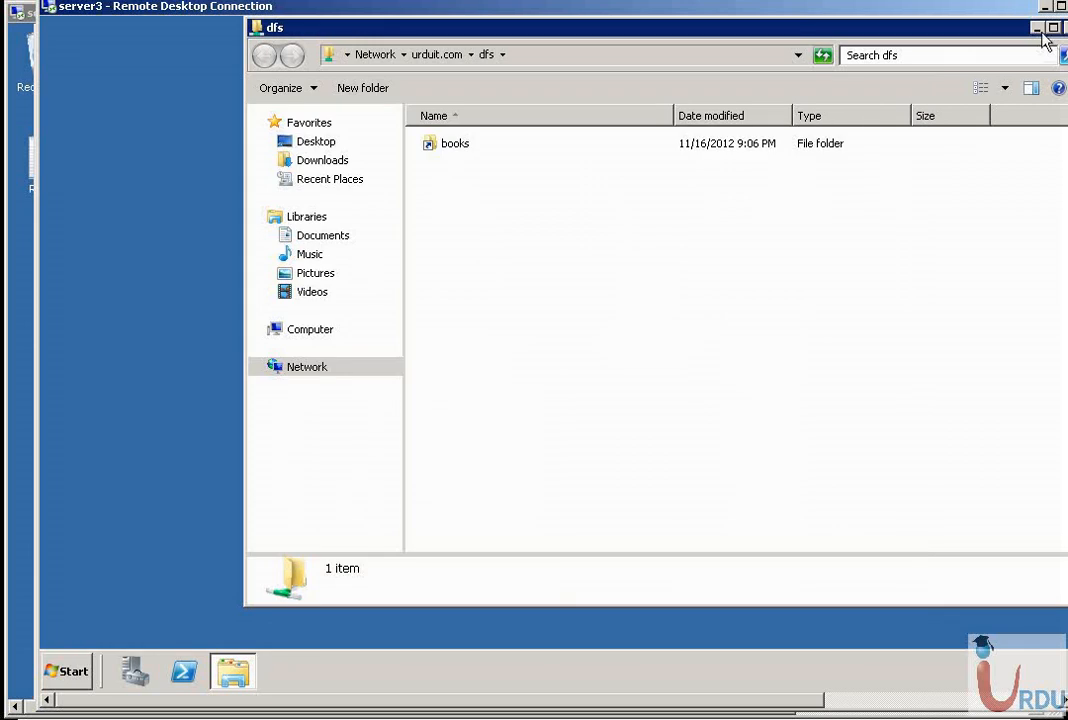
{"action": "left_click", "coordinate": [1063, 30]}
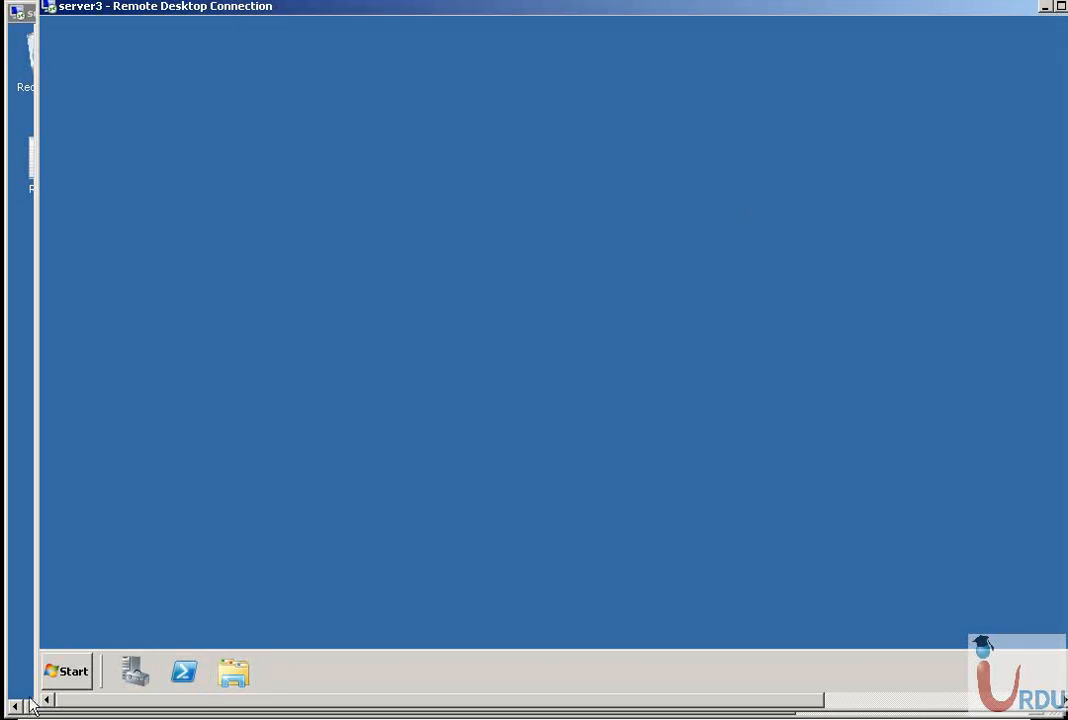
{"action": "left_click", "coordinate": [68, 671]}
{"action": "type", "text": "\\\\"}
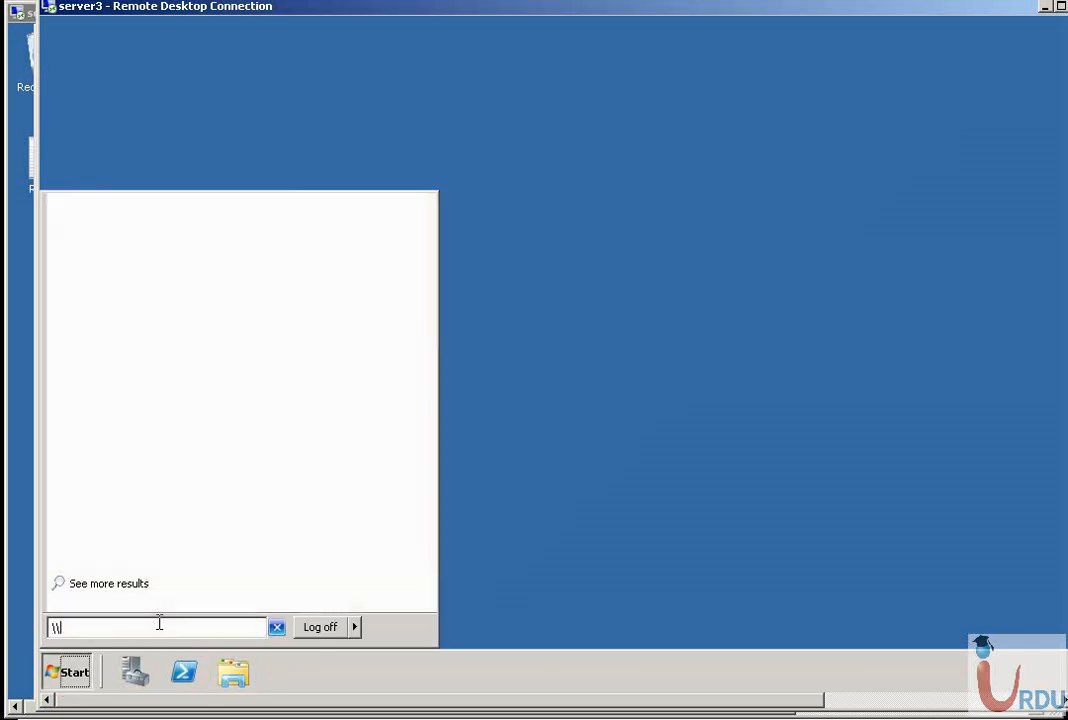
{"action": "type", "text": "urduit.com\\"}
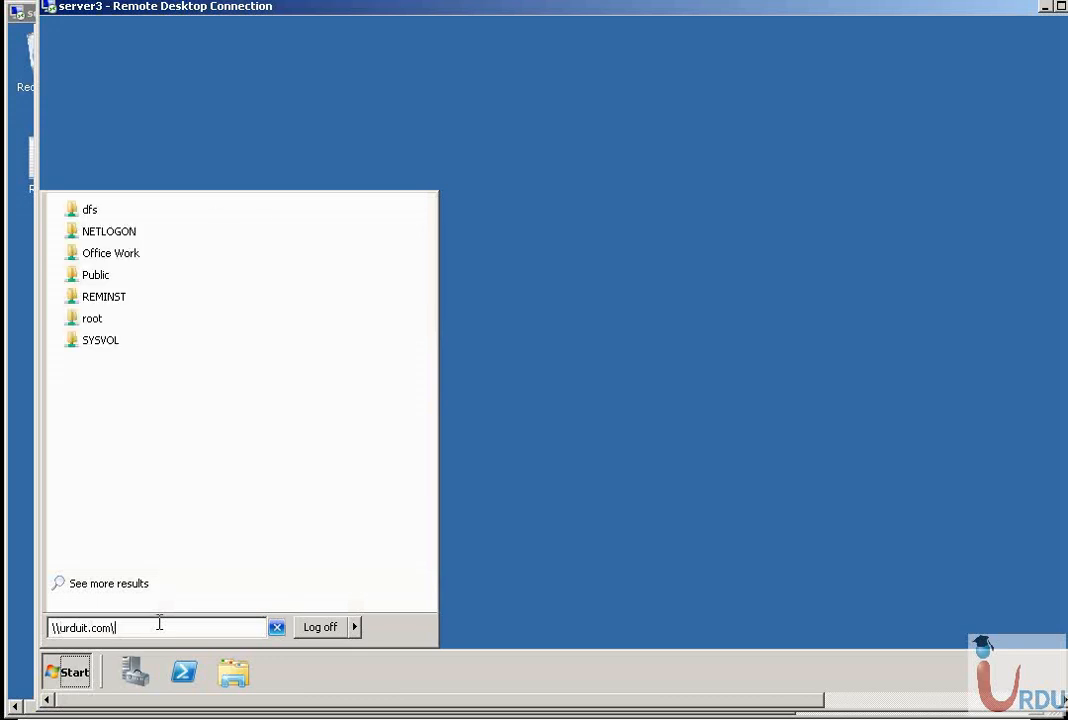
{"action": "type", "text": "d"}
{"action": "type", "text": "fs\\books"}
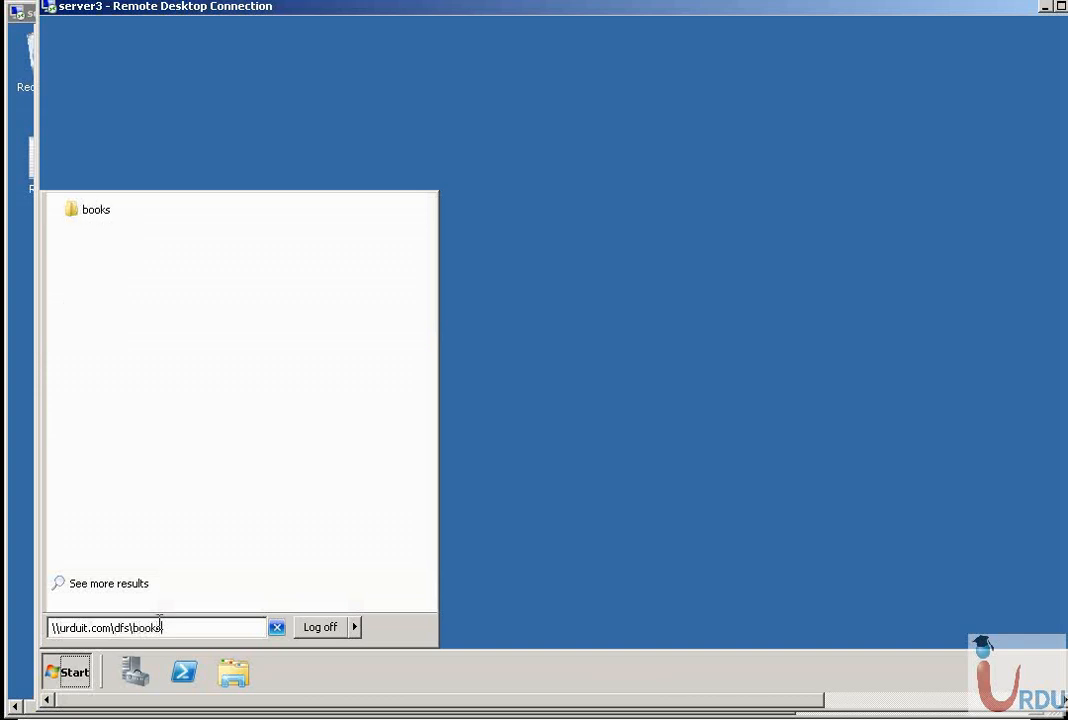
{"action": "key", "text": "Return"}
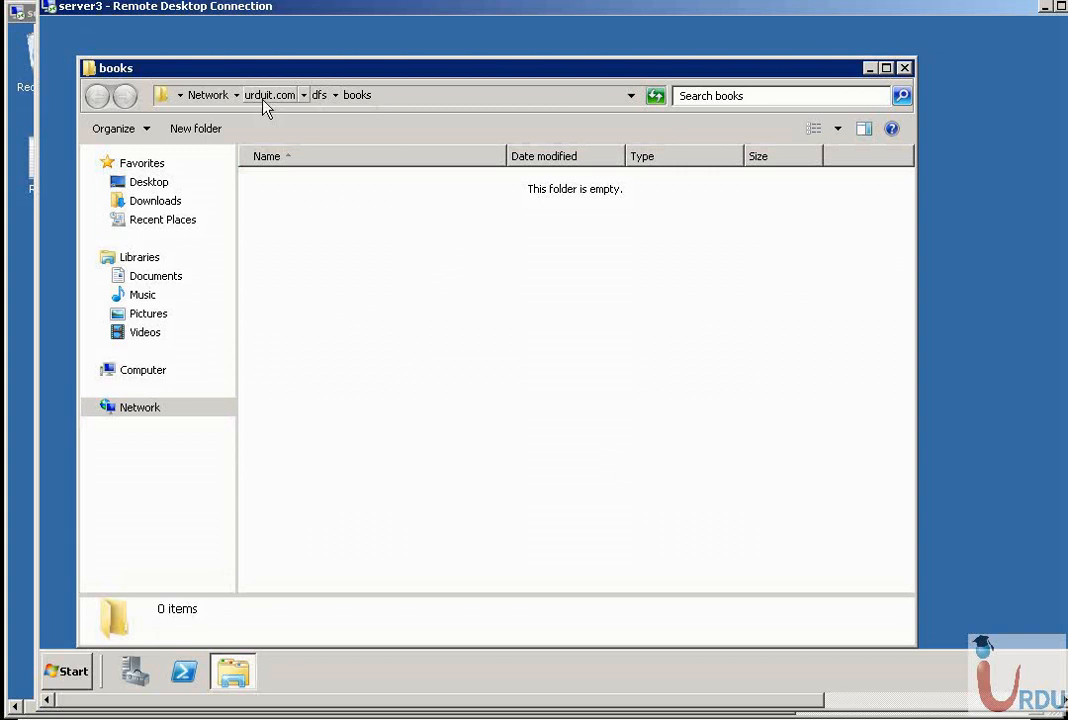
Create a text document named My first book in the \\urduit.com\dfs\books folder
{"action": "right_click", "coordinate": [431, 255]}
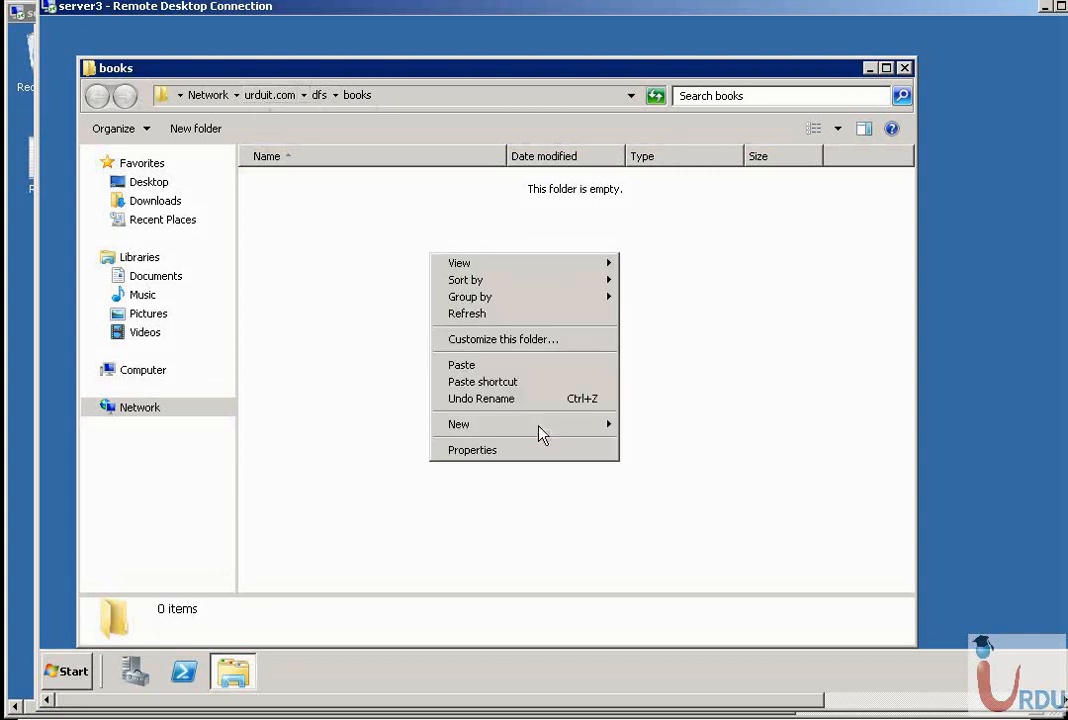
{"action": "mouse_move", "coordinate": [530, 424]}
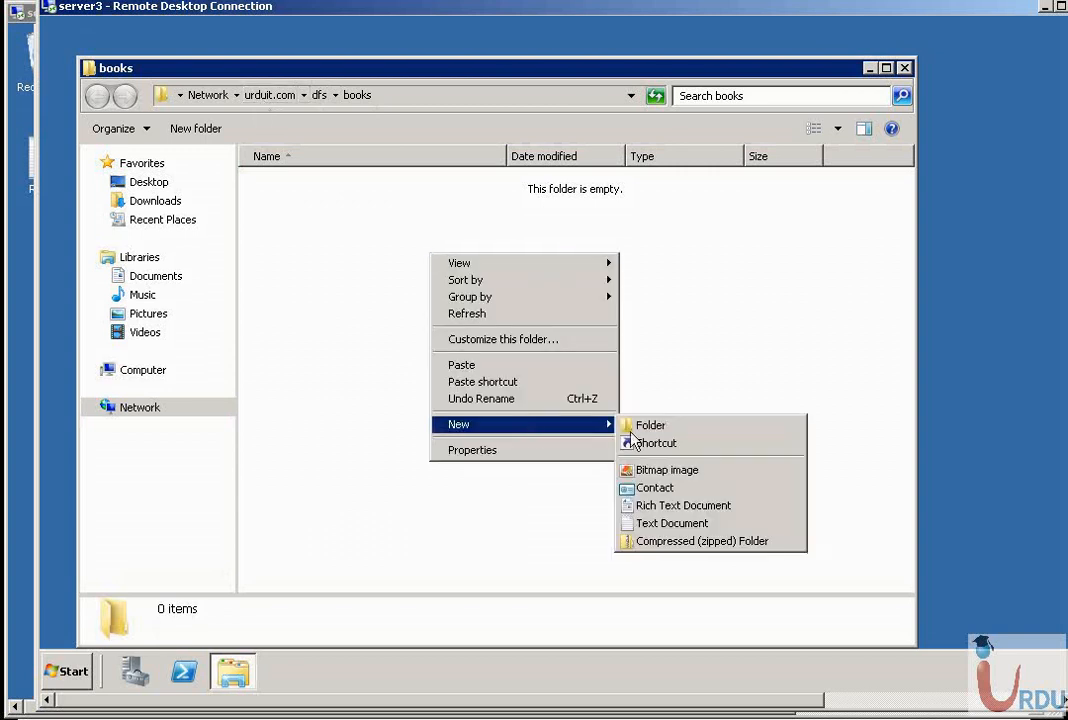
{"action": "left_click", "coordinate": [630, 523]}
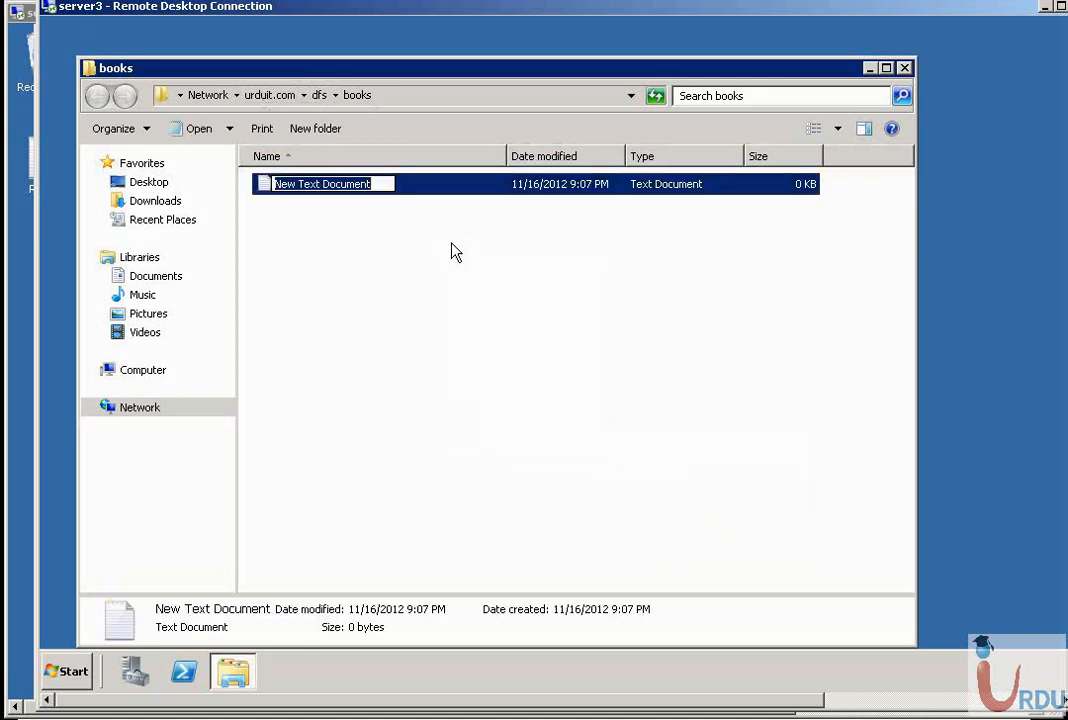
{"action": "type", "text": "My first book"}
{"action": "key", "text": "Return"}
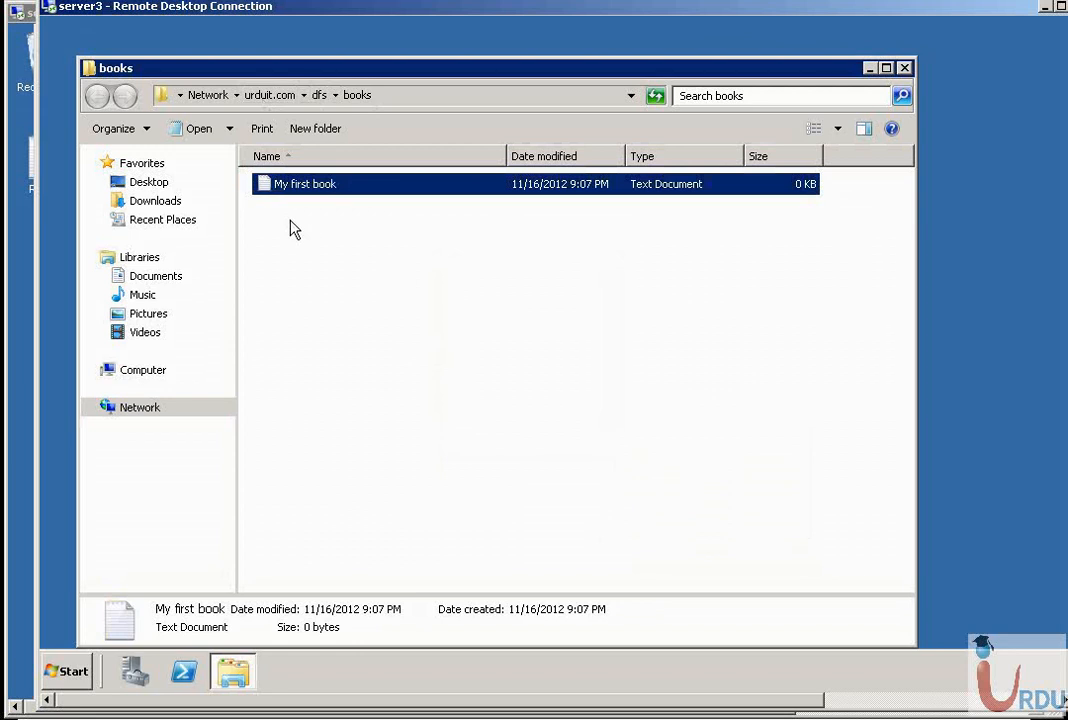
Duplicate the My first book document in the same folder and rename the copy My second book
{"action": "key", "text": "ctrl+v"}
{"action": "key", "text": "F2"}
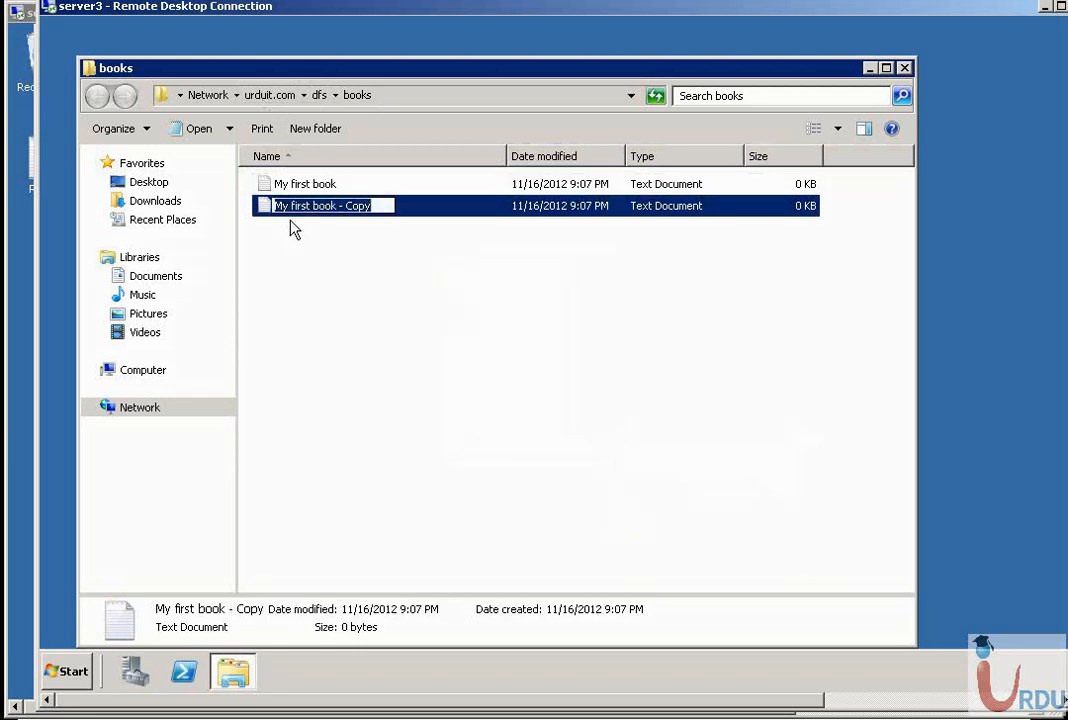
{"action": "key", "text": "Left"}
{"action": "key", "text": "Left"}
{"action": "key", "text": "Left"}
{"action": "key", "text": "Left"}
{"action": "key", "text": "Left"}
{"action": "key", "text": "Left"}
{"action": "key", "text": "Left"}
{"action": "key", "text": "Left"}
{"action": "key", "text": "Left"}
{"action": "key", "text": "Left"}
{"action": "key", "text": "Left"}
{"action": "key", "text": "Left"}
{"action": "key", "text": "Left"}
{"action": "key", "text": "Left"}
{"action": "key", "text": "Left"}
{"action": "key", "text": "Left"}
{"action": "key", "text": "Left"}
{"action": "key", "text": "shift+Right"}
{"action": "key", "text": "shift+Right"}
{"action": "key", "text": "shift+Right"}
{"action": "key", "text": "shift+Right"}
{"action": "key", "text": "shift+Right"}
{"action": "key", "text": "shift+Right"}
{"action": "key", "text": "shift+Right"}
{"action": "key", "text": "shift+Right"}
{"action": "key", "text": "shift+Right"}
{"action": "key", "text": "shift+Right"}
{"action": "key", "text": "shift+Right"}
{"action": "key", "text": "shift+Right"}
{"action": "key", "text": "shift+Right"}
{"action": "key", "text": "shift+Right"}
{"action": "key", "text": "shift+Right"}
{"action": "key", "text": "shift+Right"}
{"action": "key", "text": "shift+Right"}
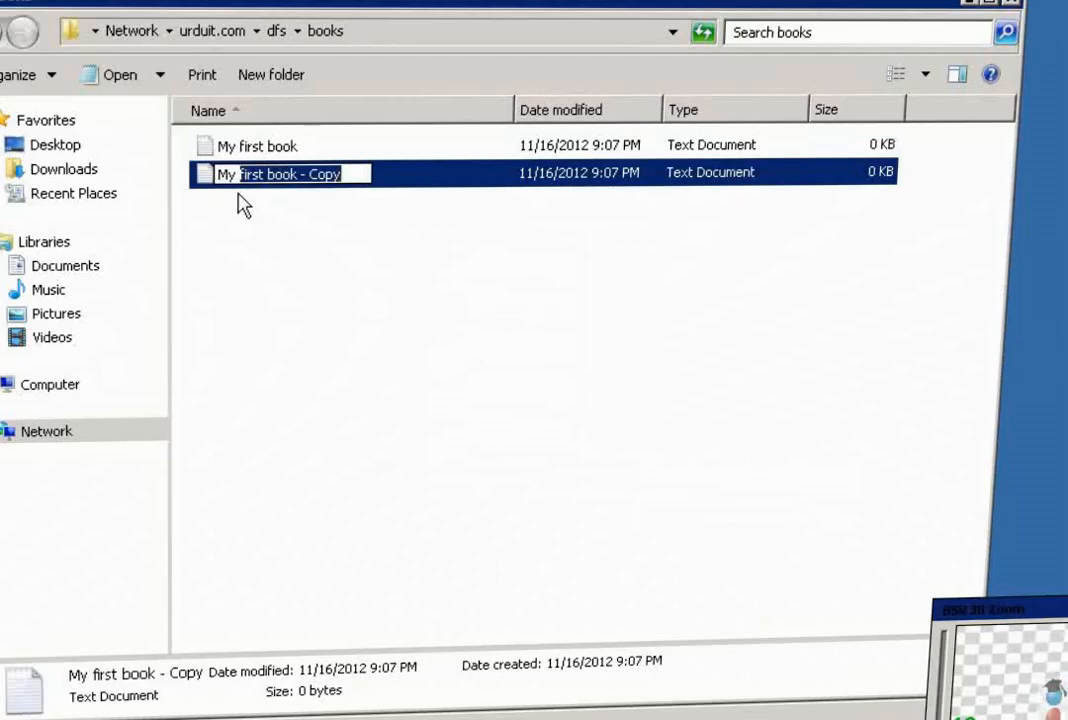
{"action": "key", "text": "End"}
{"action": "key", "text": "BackSpace"}
{"action": "key", "text": "BackSpace"}
{"action": "key", "text": "BackSpace"}
{"action": "key", "text": "BackSpace"}
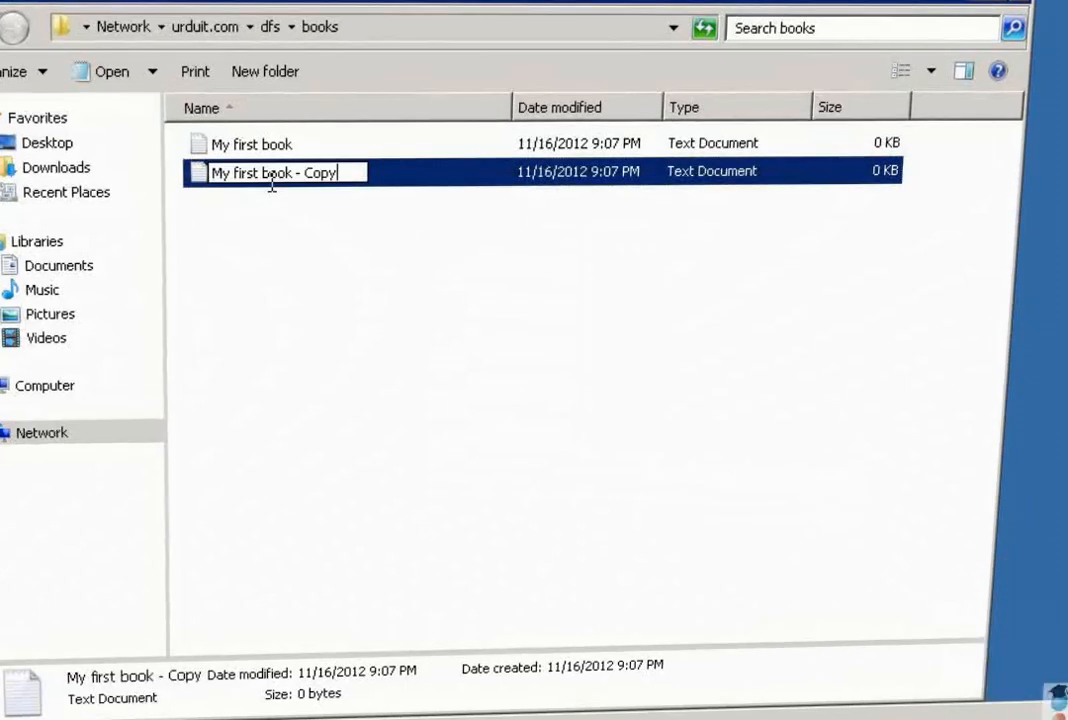
{"action": "key", "text": "BackSpace"}
{"action": "key", "text": "BackSpace"}
{"action": "key", "text": "BackSpace"}
{"action": "key", "text": "BackSpace"}
{"action": "key", "text": "BackSpace"}
{"action": "key", "text": "BackSpace"}
{"action": "key", "text": "BackSpace"}
{"action": "key", "text": "BackSpace"}
{"action": "key", "text": "BackSpace"}
{"action": "key", "text": "BackSpace"}
{"action": "key", "text": "BackSpace"}
{"action": "key", "text": "BackSpace"}
{"action": "key", "text": "BackSpace"}
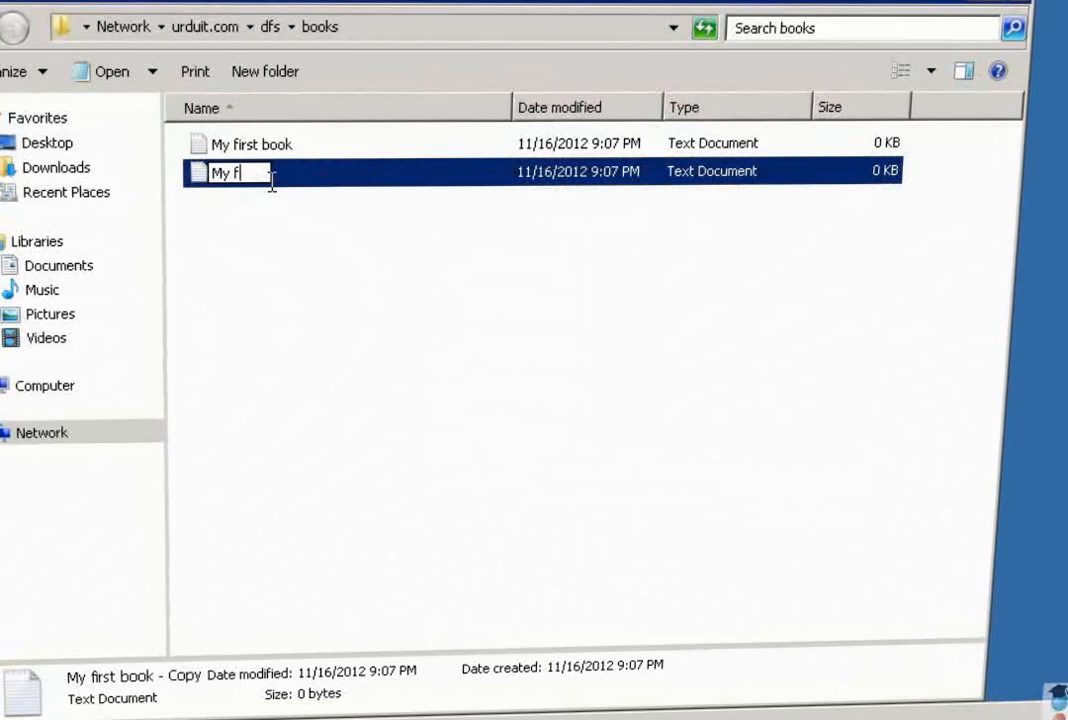
{"action": "type", "text": "second book"}
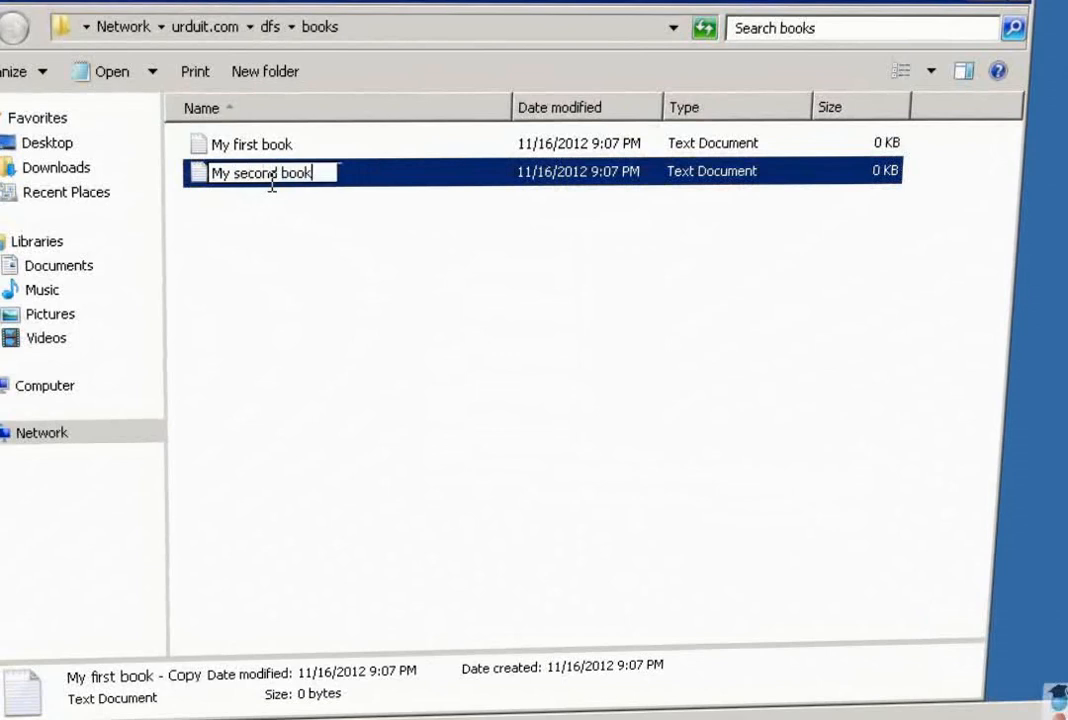
{"action": "key", "text": "Return"}
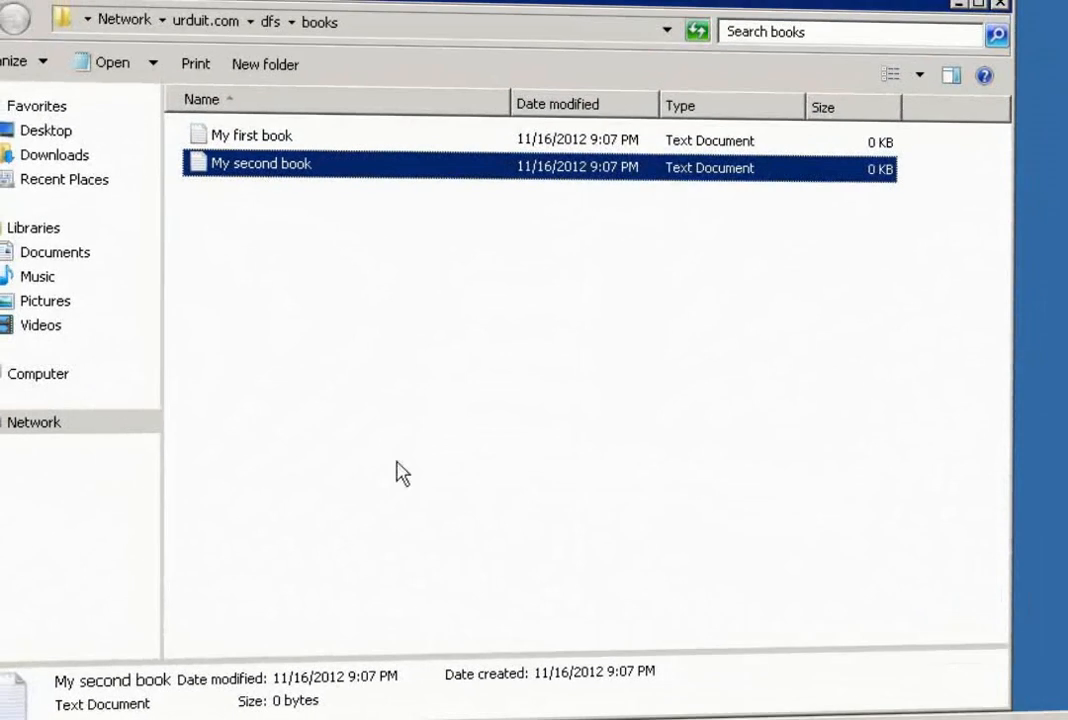
{"action": "left_click", "coordinate": [322, 378]}
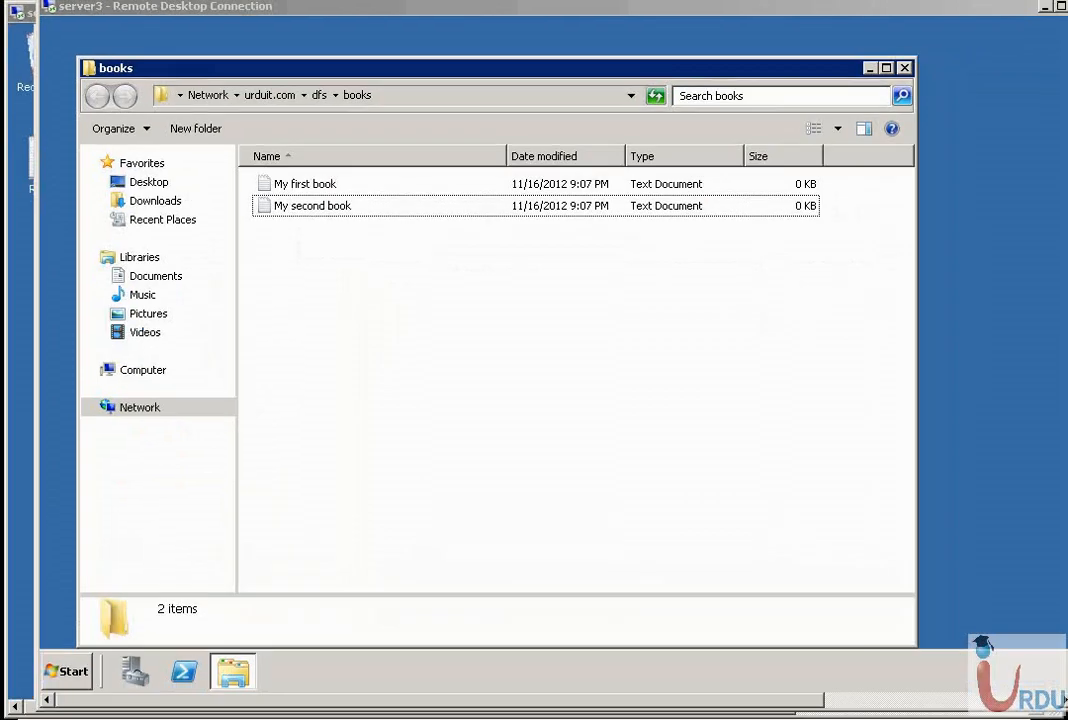
Switch to server1, delete the \\urduit.com\Root namespace with all its folders, and select the books folder under \\urduit.com\DFS
{"action": "key", "text": "alt+Tab"}
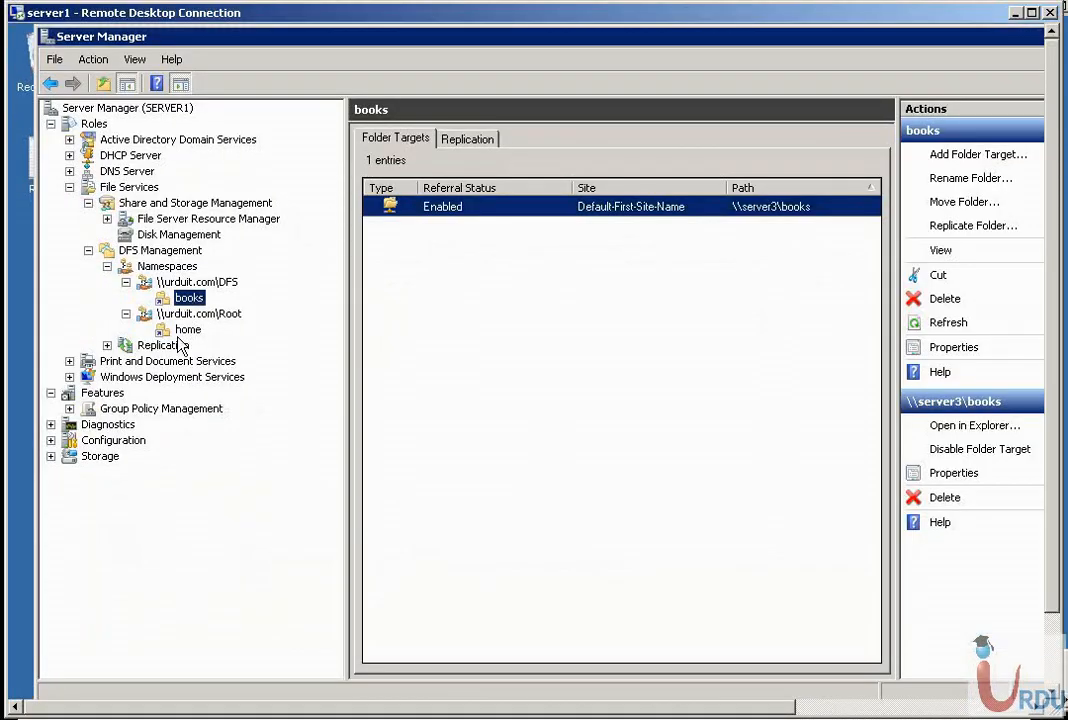
{"action": "left_click", "coordinate": [187, 329]}
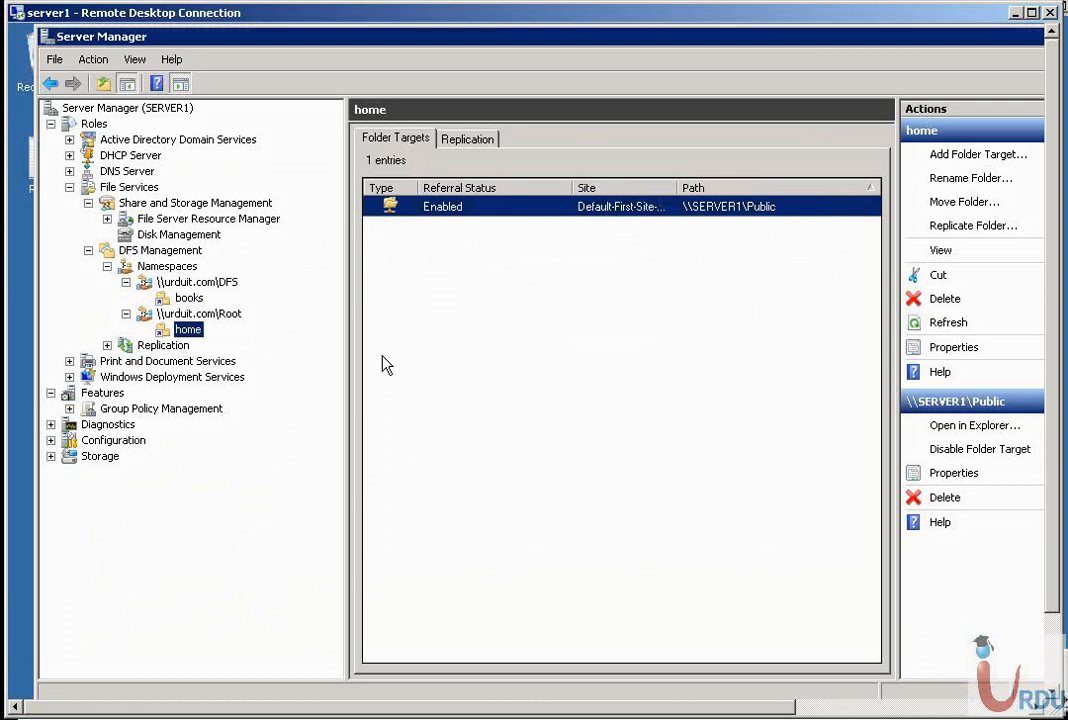
{"action": "right_click", "coordinate": [177, 315]}
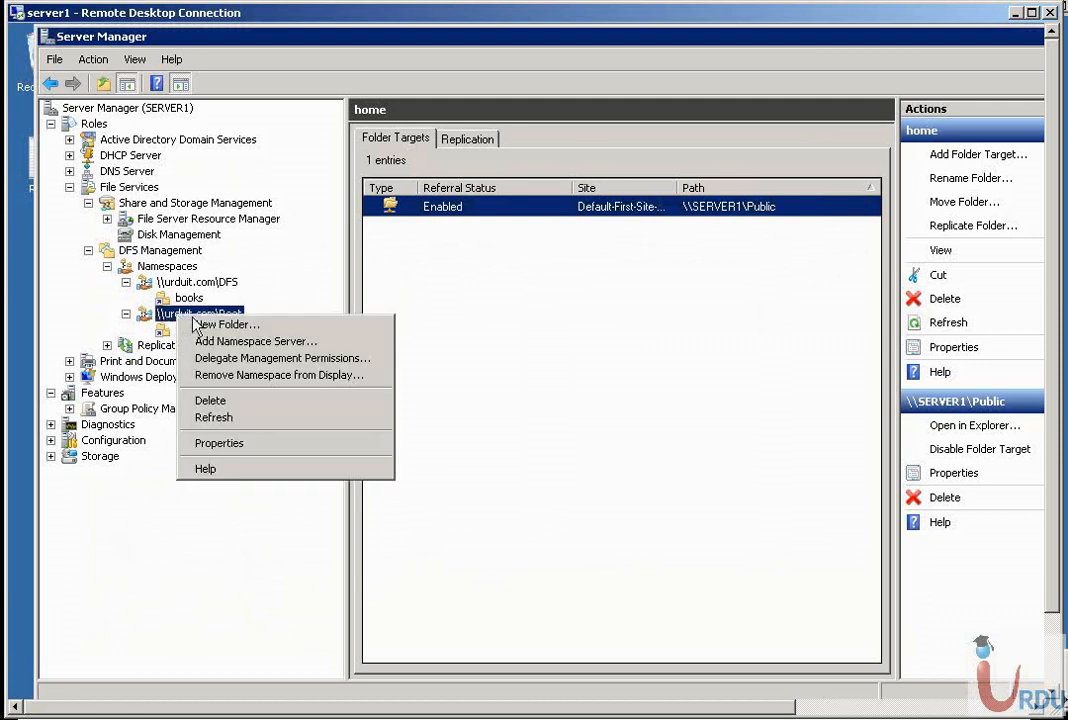
{"action": "left_click", "coordinate": [211, 401]}
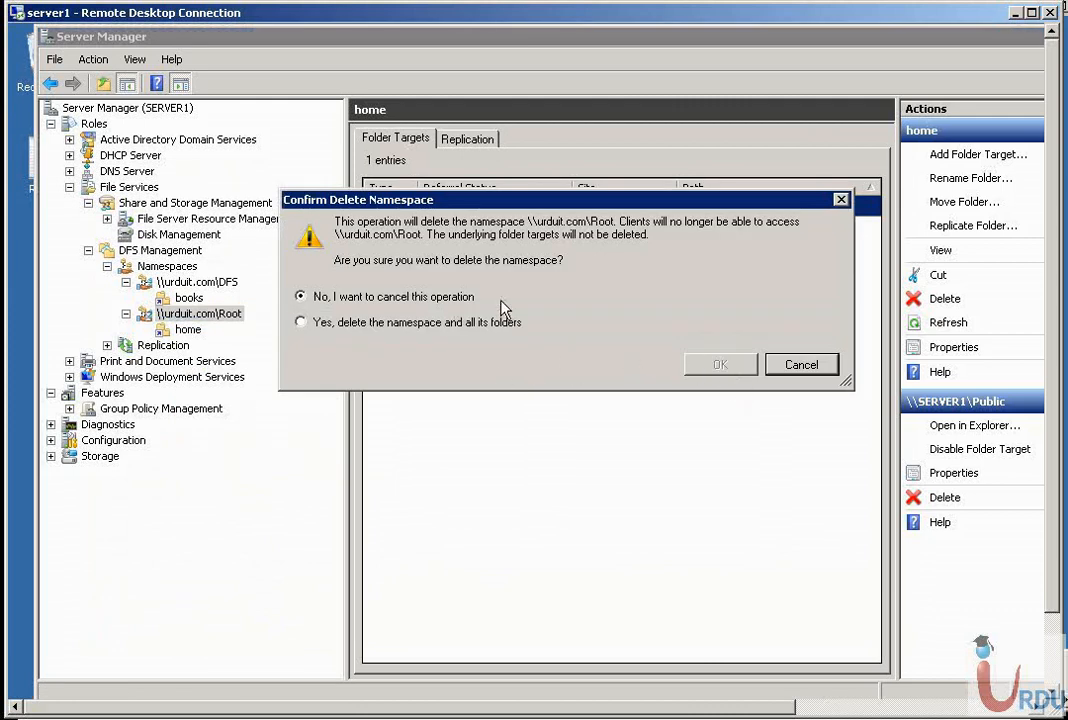
{"action": "left_click", "coordinate": [437, 323]}
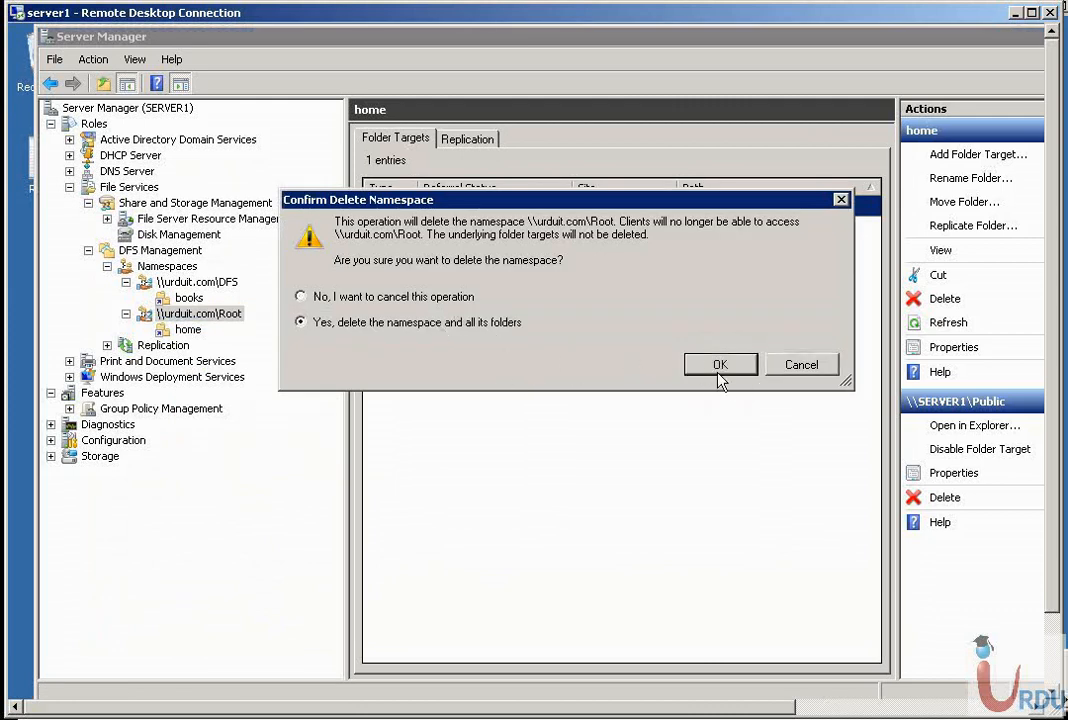
{"action": "left_click", "coordinate": [719, 367]}
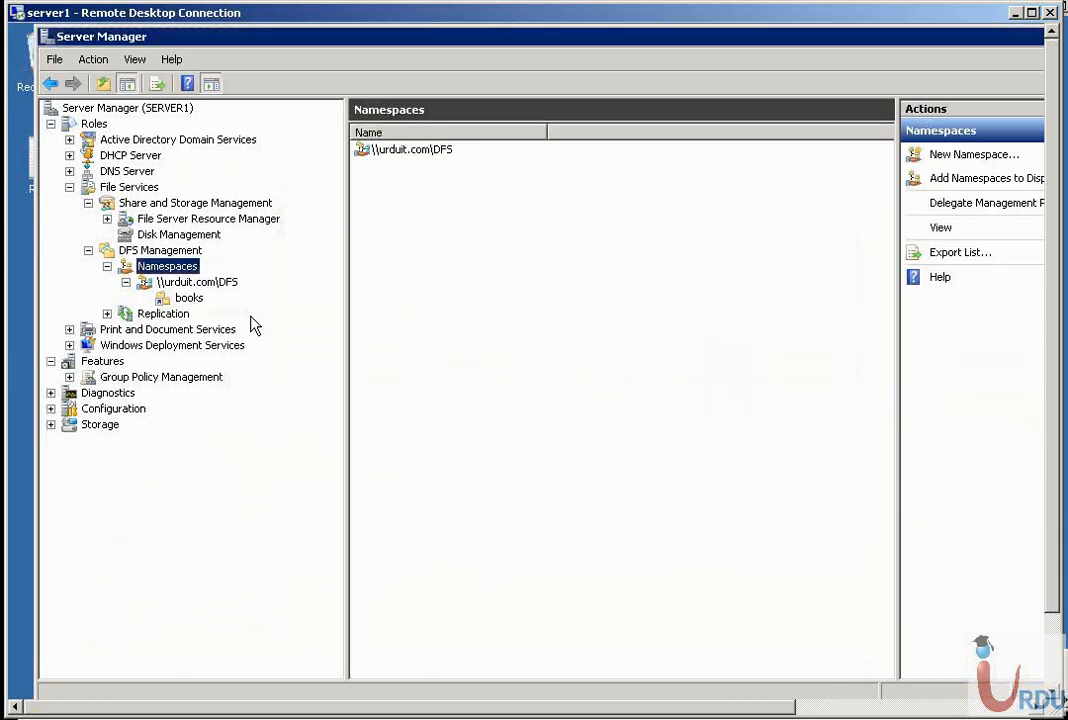
{"action": "left_click", "coordinate": [186, 299]}
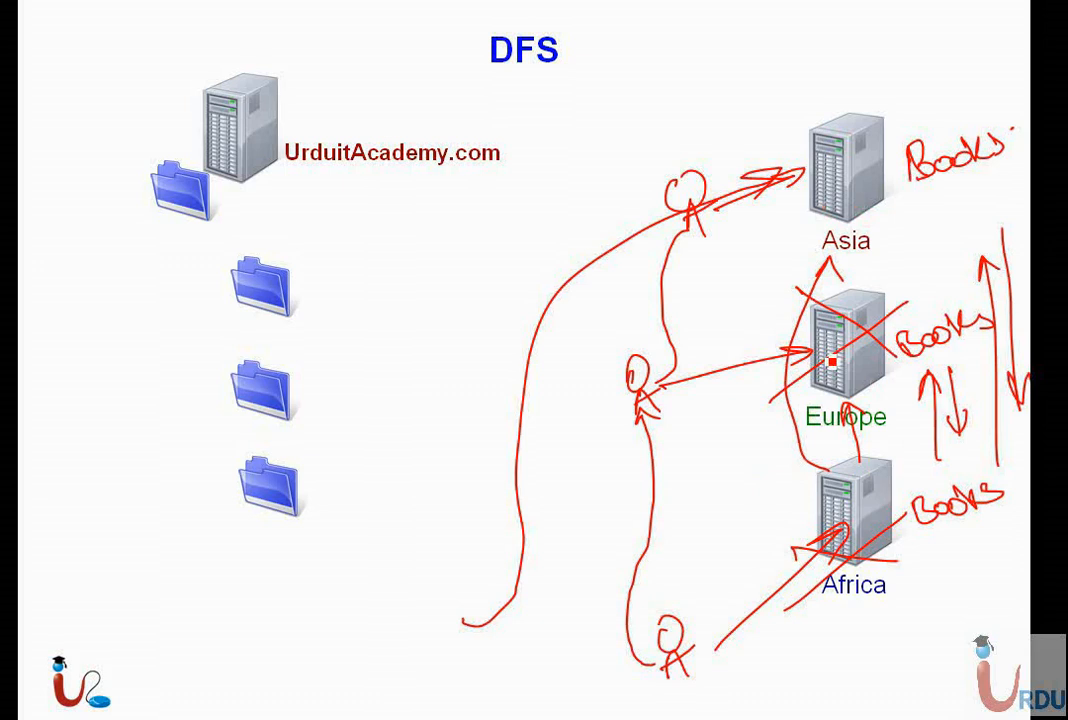
{"action": "key", "text": "super"}
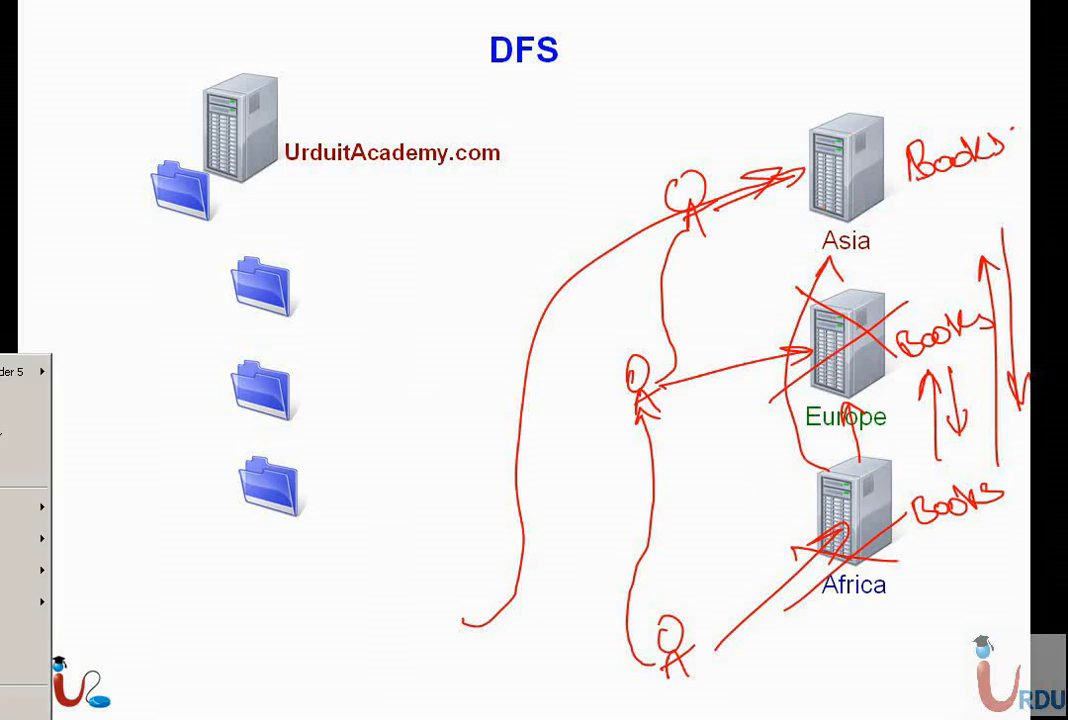
{"action": "key", "text": "super"}
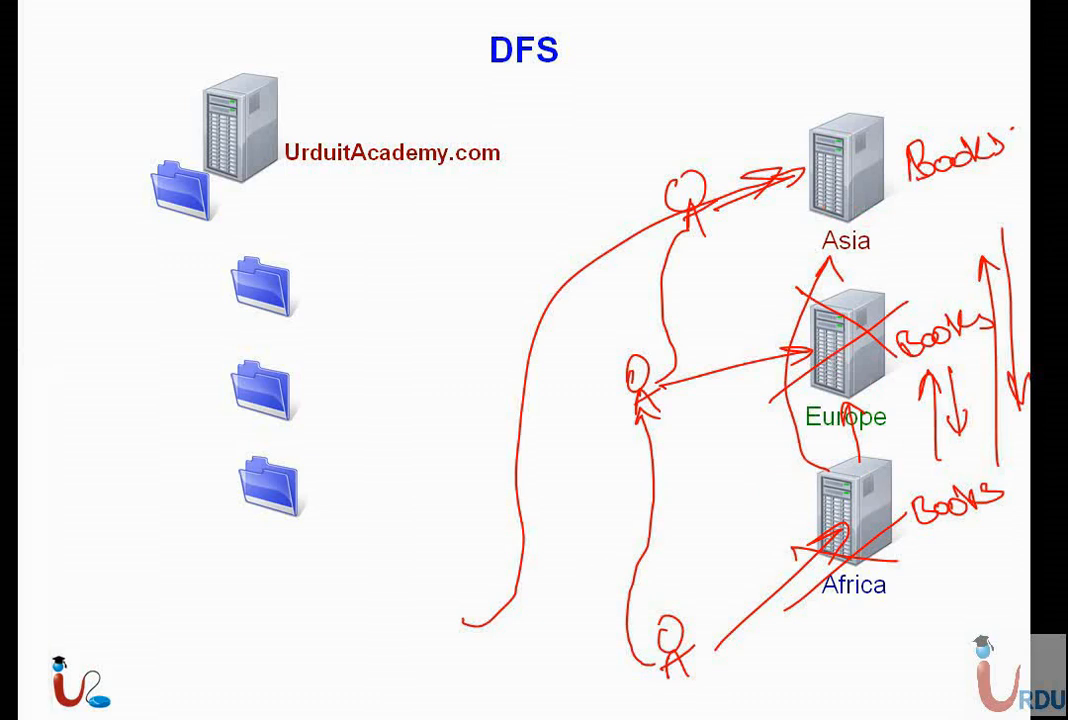
{"action": "key", "text": "alt+Tab"}
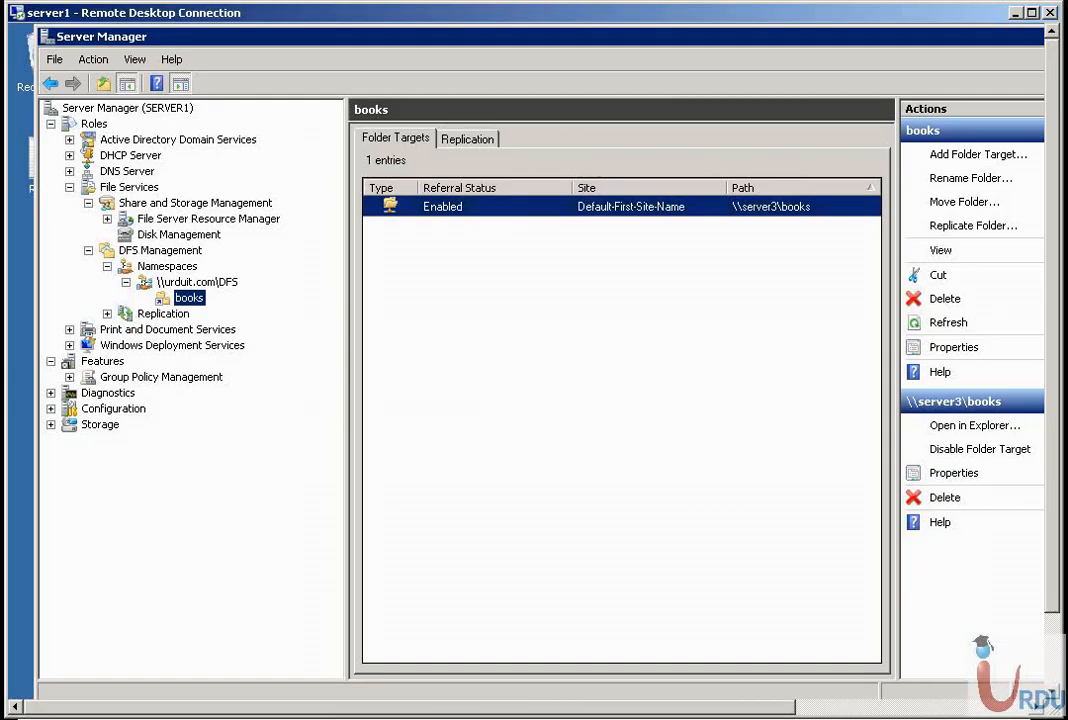
Start adding a folder target to the books folder and enter \\server1\books as its path
{"action": "right_click", "coordinate": [562, 321]}
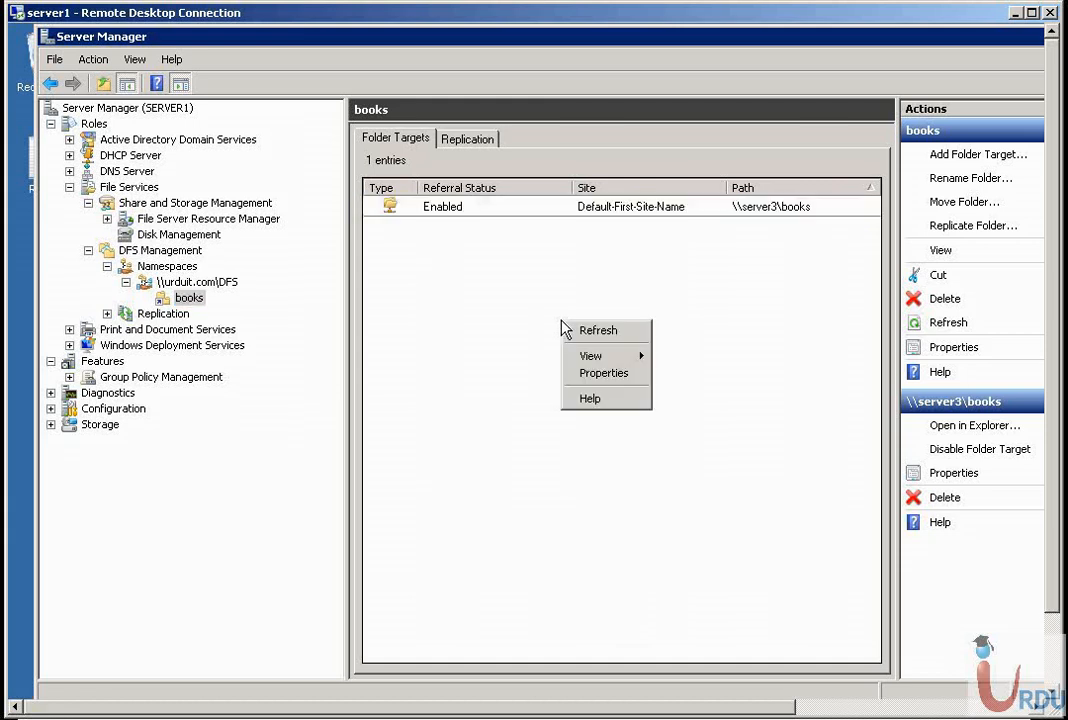
{"action": "left_click", "coordinate": [505, 265]}
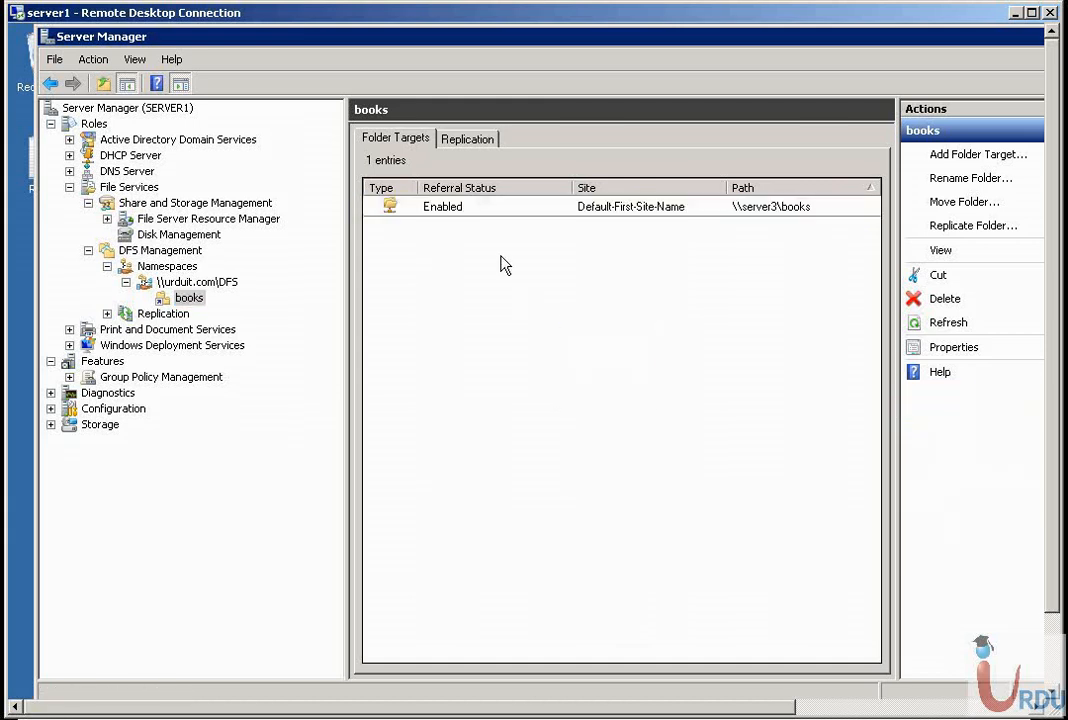
{"action": "left_click", "coordinate": [960, 157]}
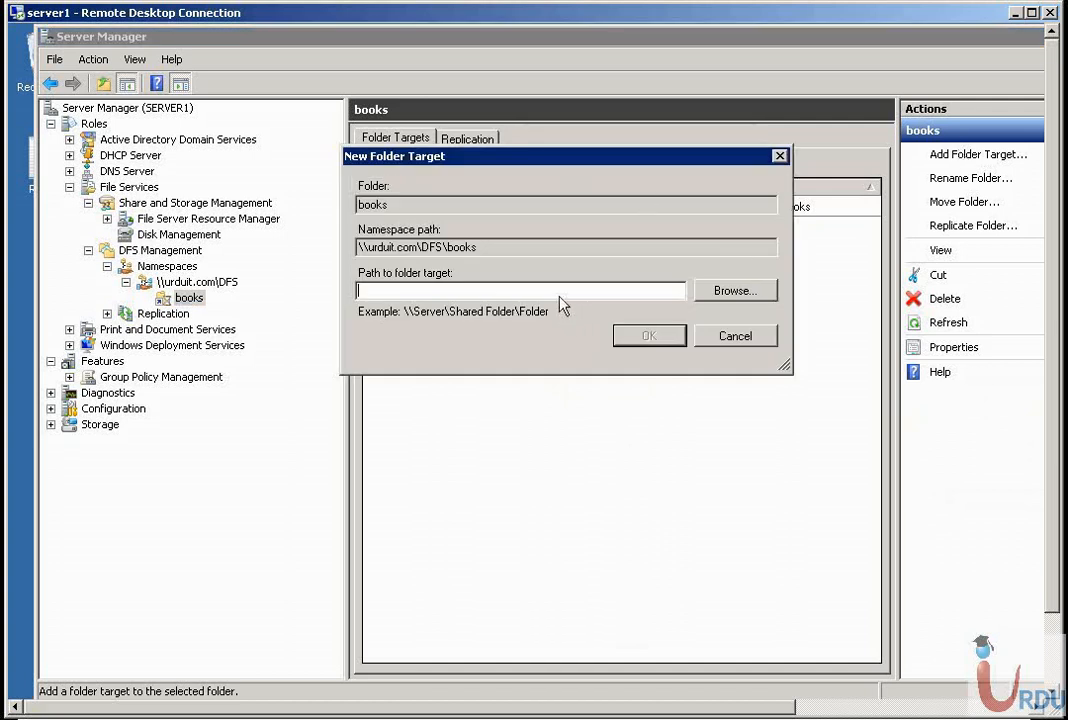
{"action": "type", "text": "\\\\server1\\books"}
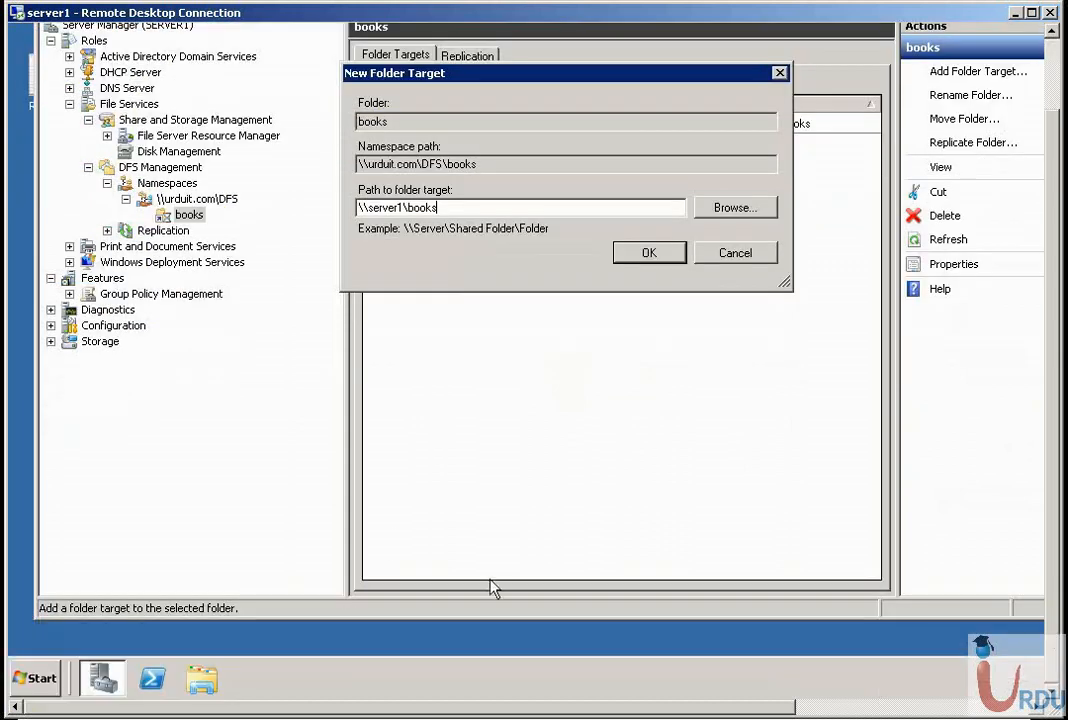
Open the C: drive on server1 and create a new folder named books
{"action": "left_click", "coordinate": [38, 680]}
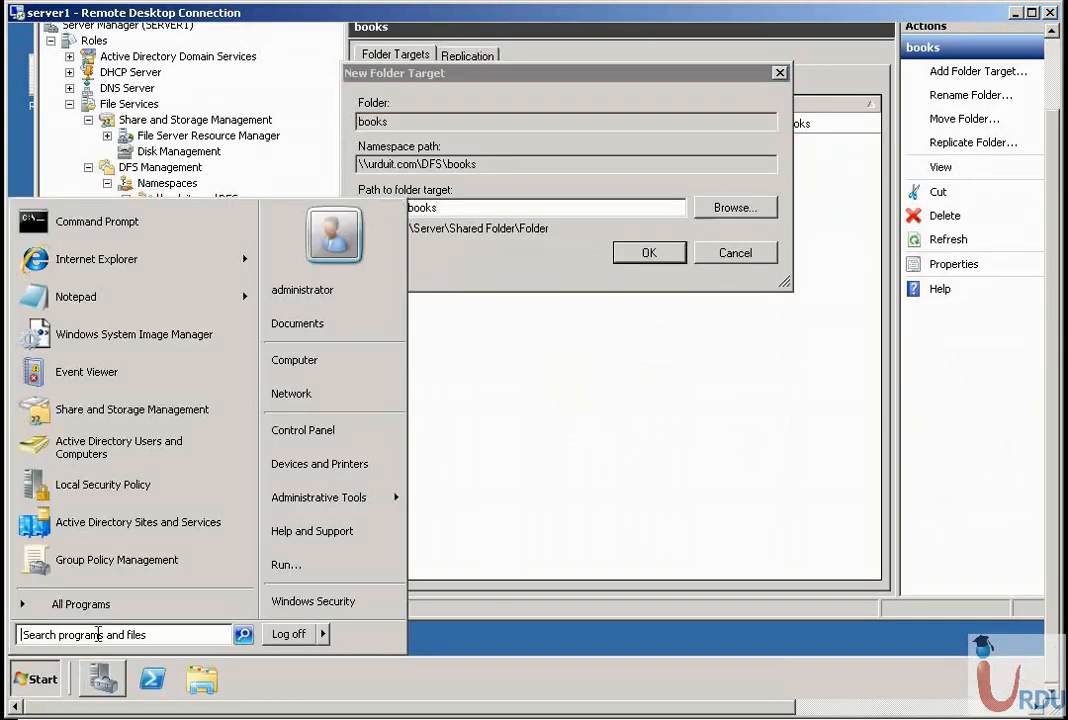
{"action": "type", "text": "c:"}
{"action": "key", "text": "Return"}
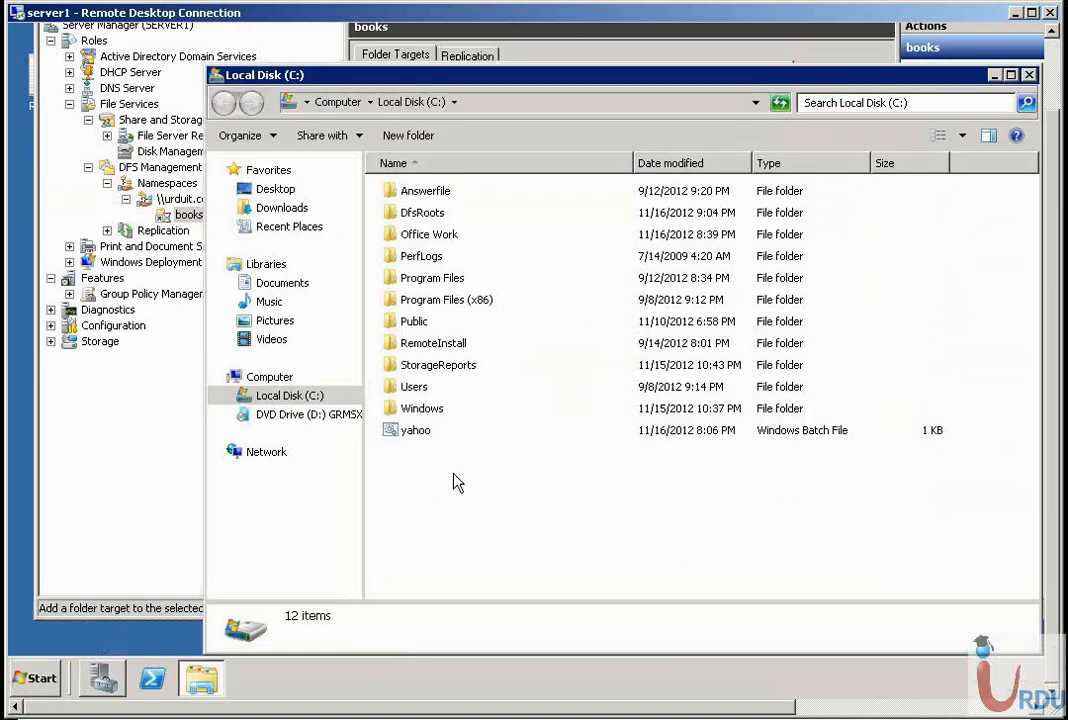
{"action": "right_click", "coordinate": [484, 460]}
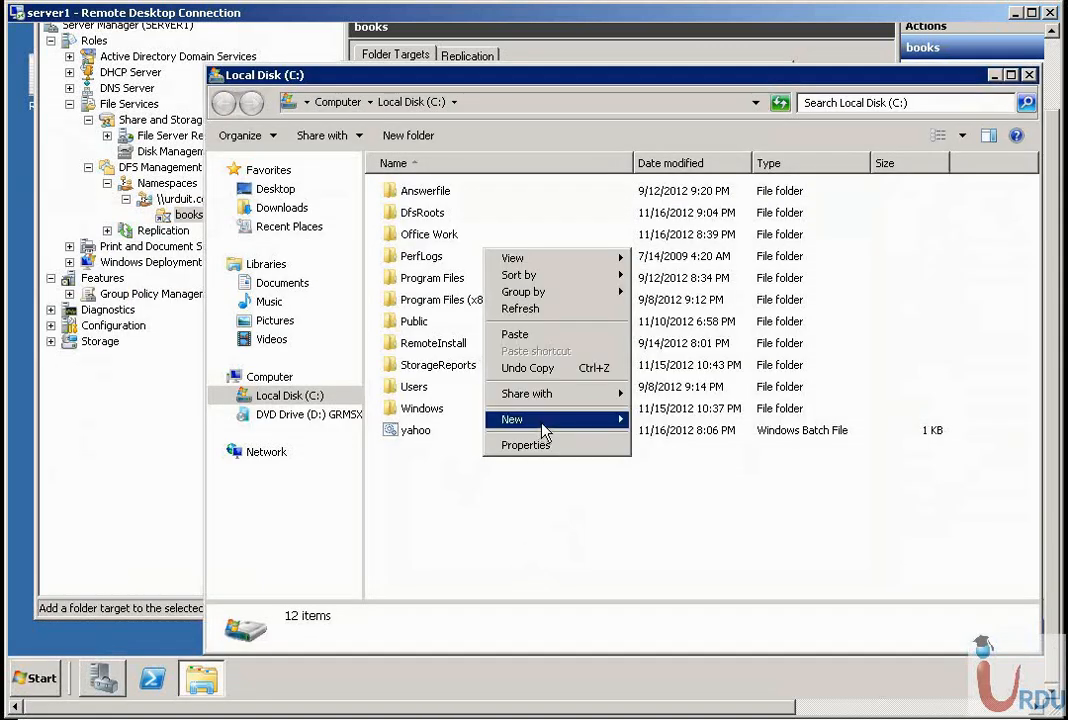
{"action": "mouse_move", "coordinate": [545, 425]}
{"action": "type", "text": "books"}
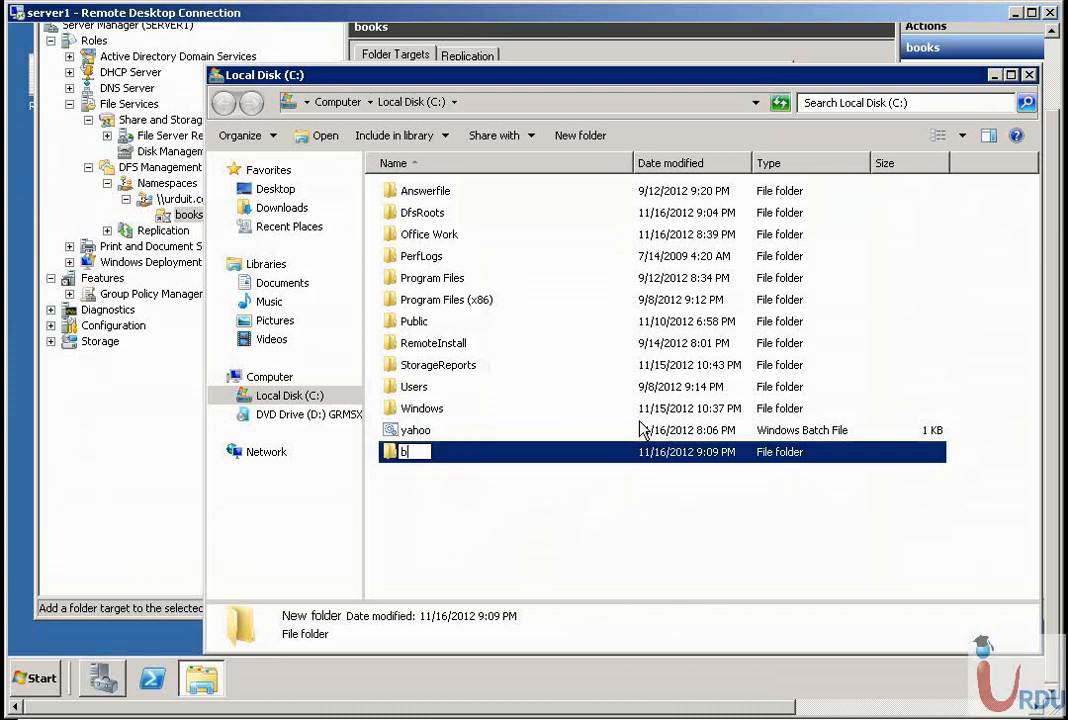
{"action": "key", "text": "Return"}
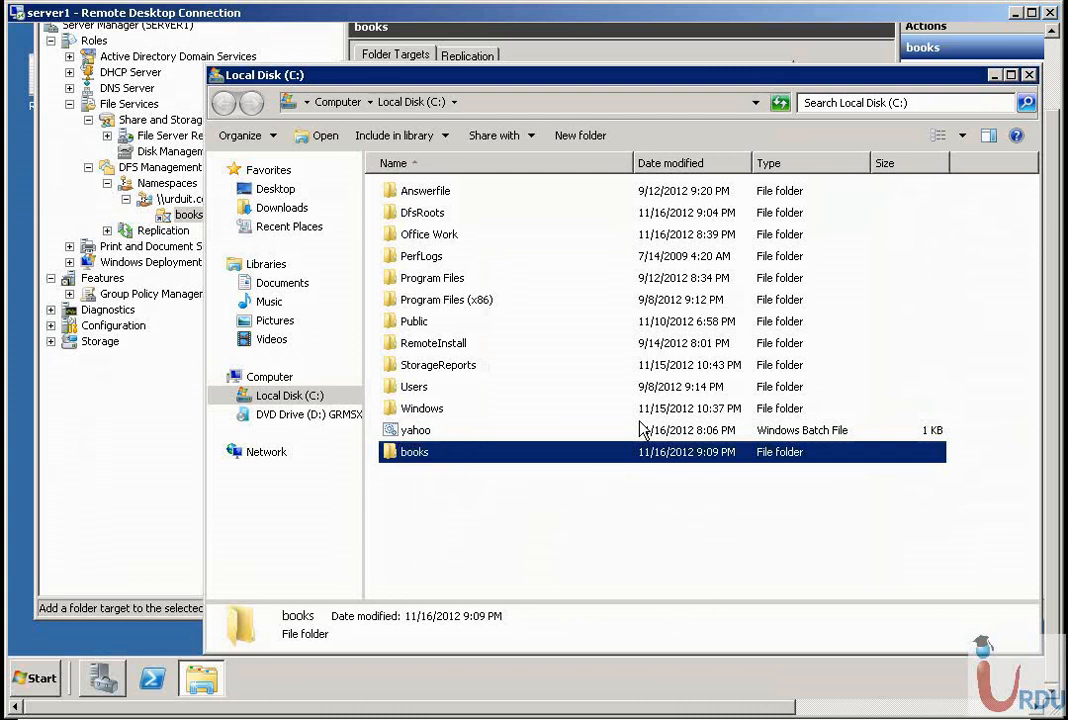
Confirm the folder target, create its books share from C:\books with read-only permissions for all users, and decline creating a replication group
{"action": "left_click", "coordinate": [618, 51]}
{"action": "left_click", "coordinate": [648, 255]}
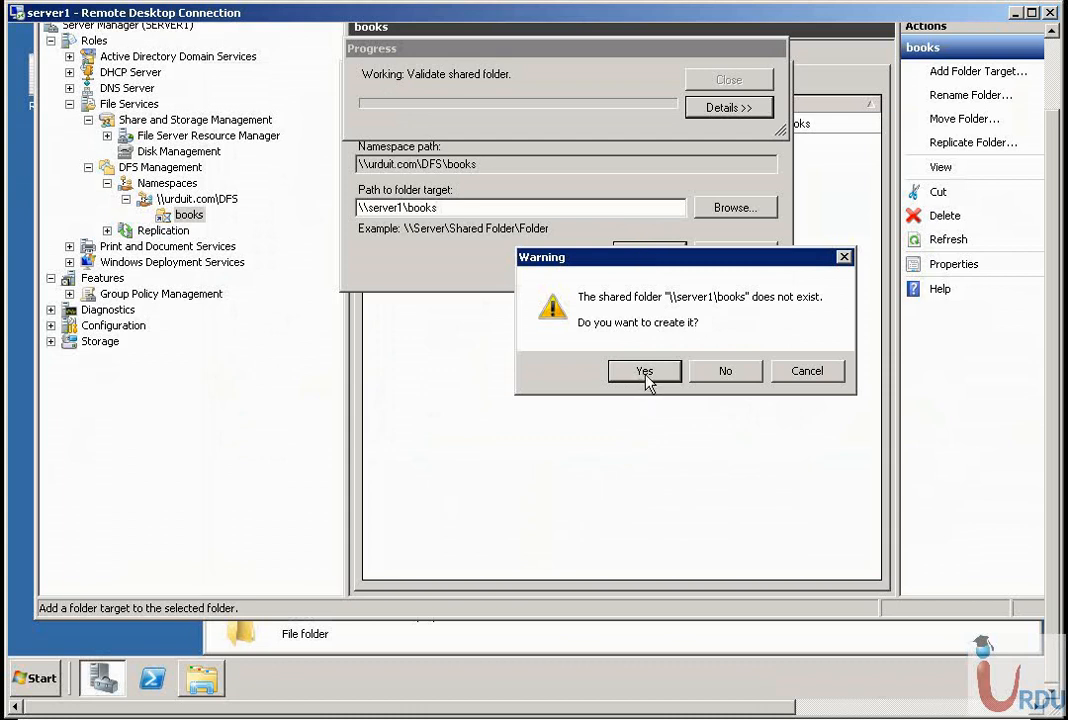
{"action": "left_click", "coordinate": [646, 372]}
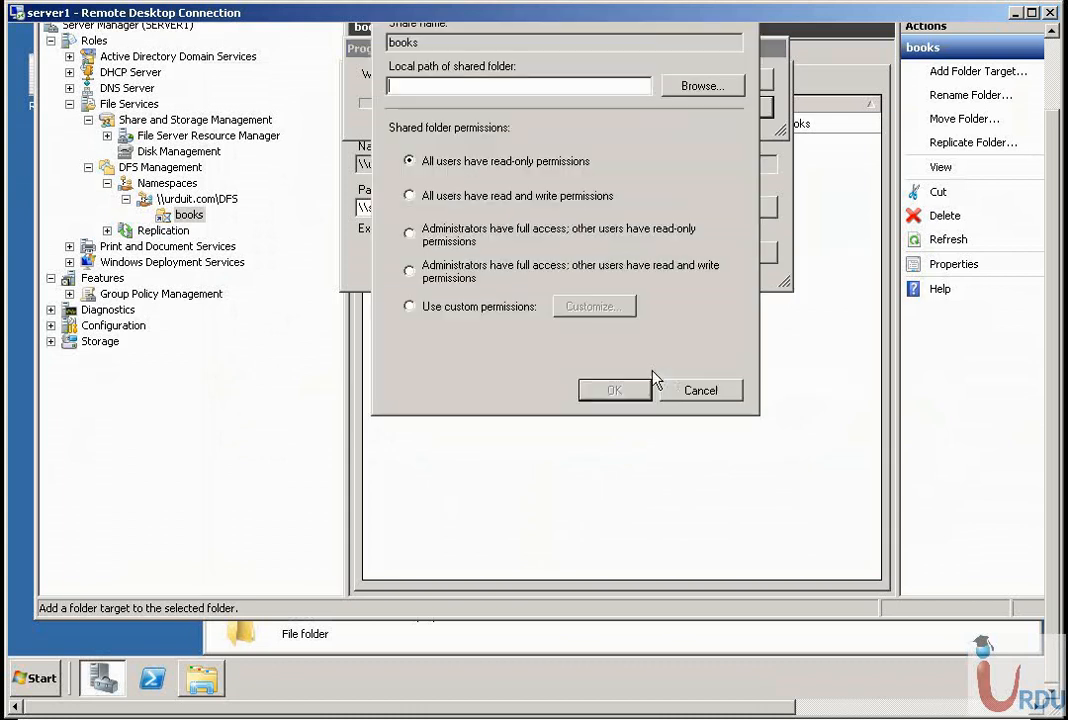
{"action": "left_click", "coordinate": [1058, 66]}
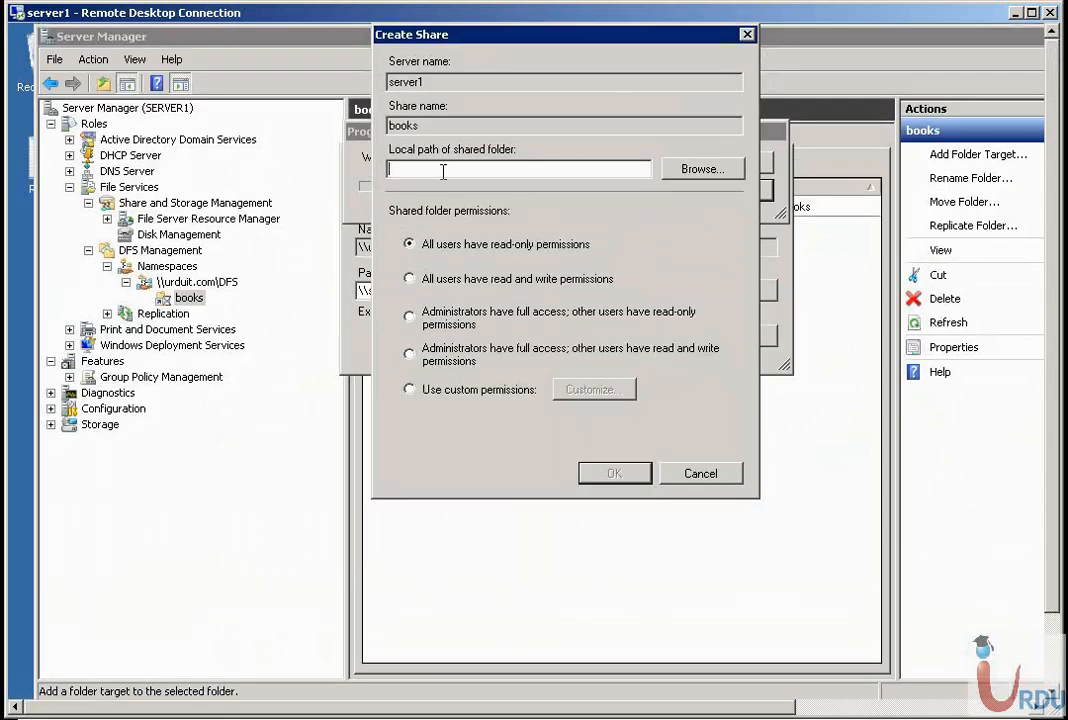
{"action": "left_click", "coordinate": [703, 168]}
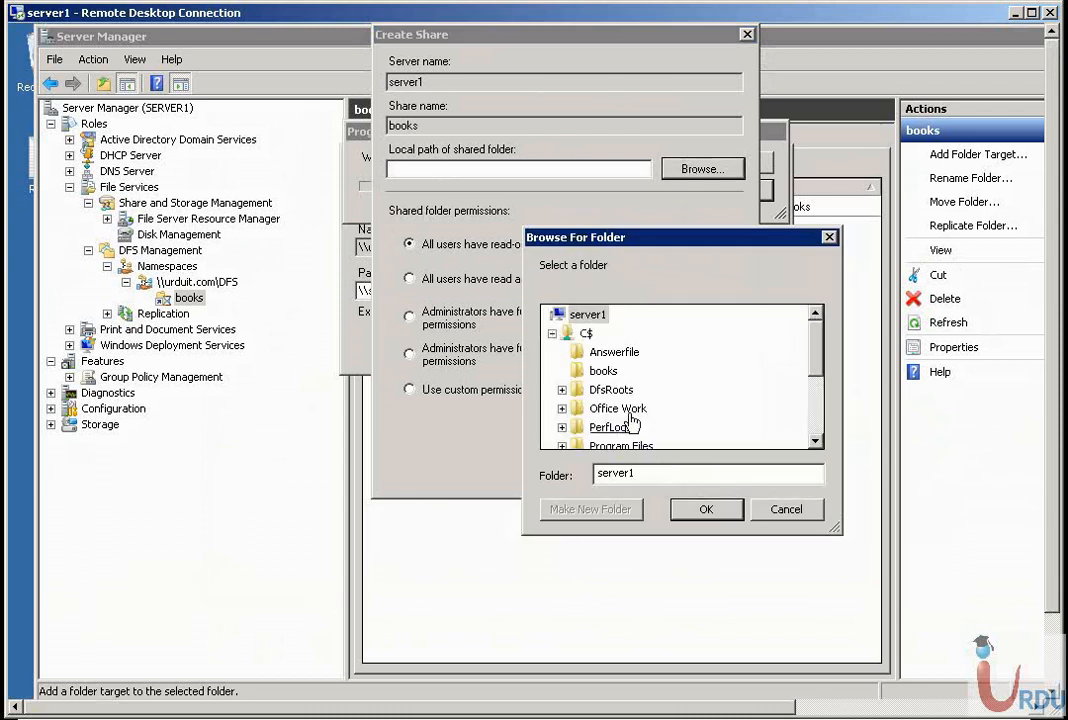
{"action": "left_click", "coordinate": [603, 370]}
{"action": "left_click", "coordinate": [710, 512]}
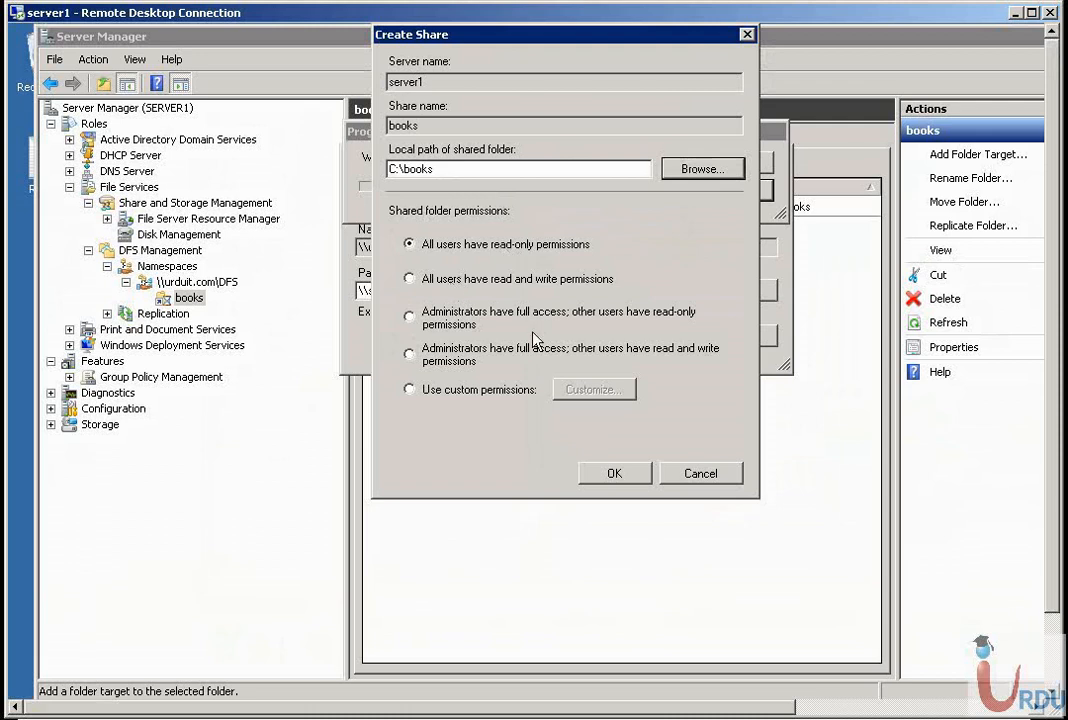
{"action": "left_click", "coordinate": [614, 474]}
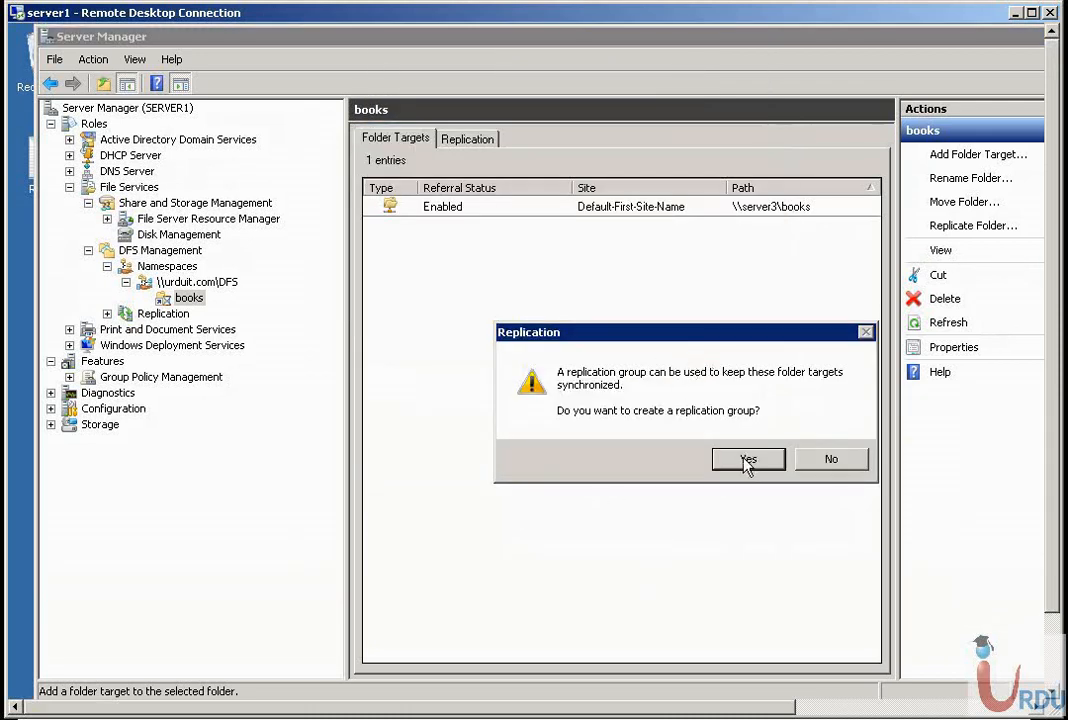
{"action": "left_click", "coordinate": [833, 466]}
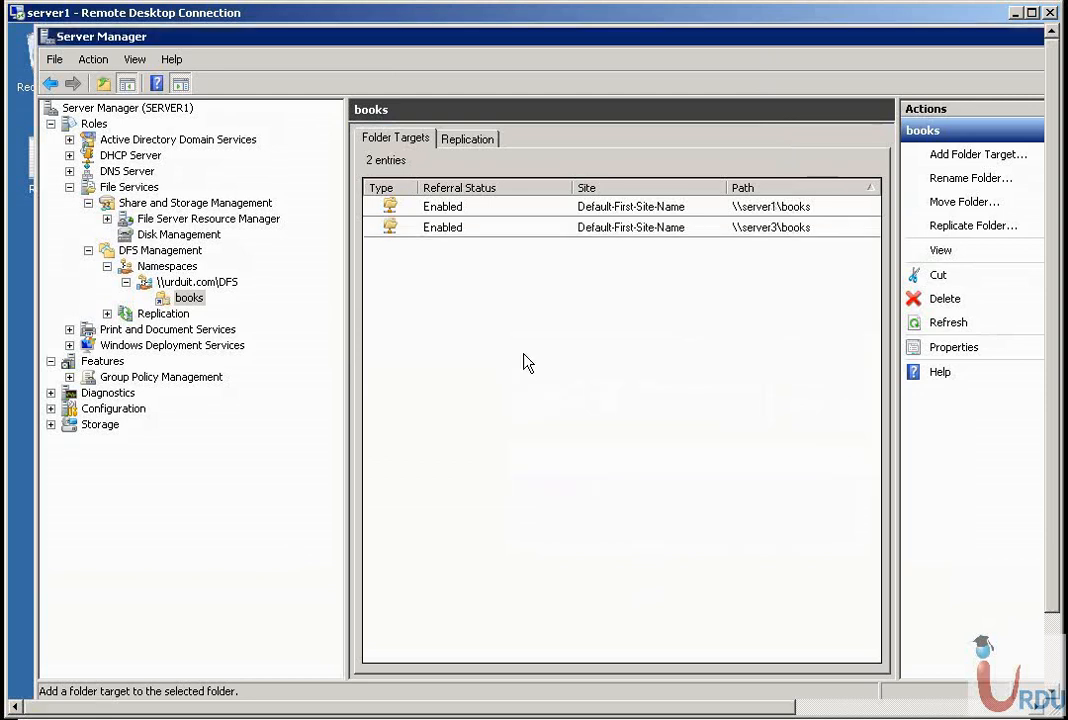
Look over the two folder targets of books and check the contents of the local C:\books folder on server1
{"action": "left_click", "coordinate": [433, 213]}
{"action": "left_click", "coordinate": [433, 228]}
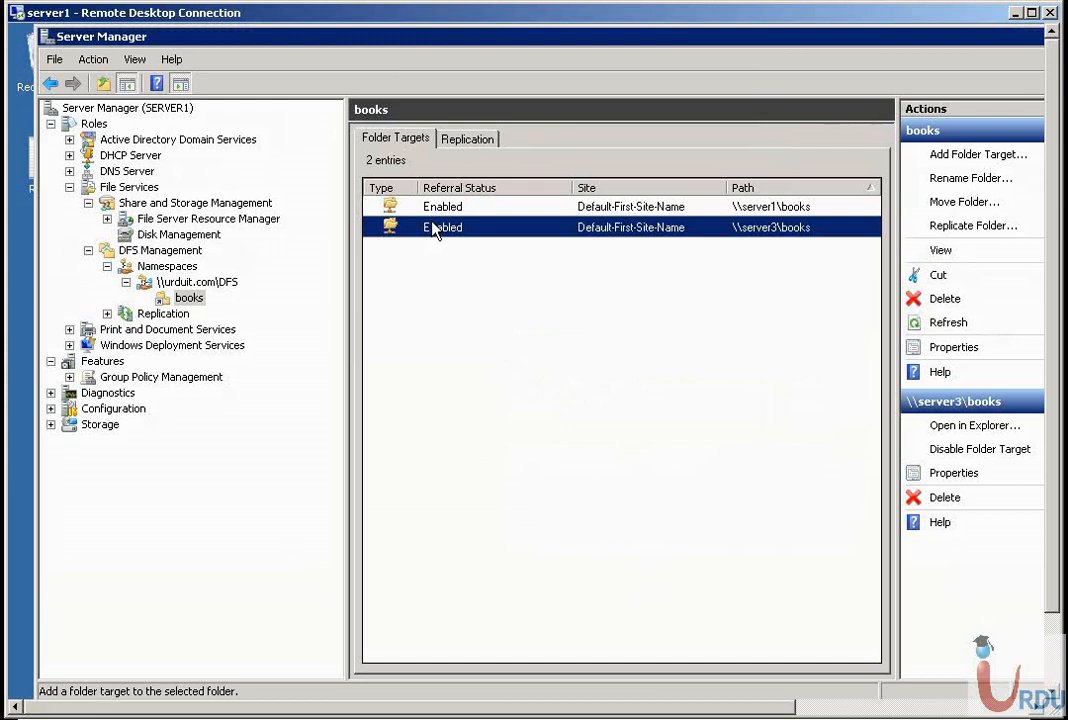
{"action": "left_click", "coordinate": [1053, 663]}
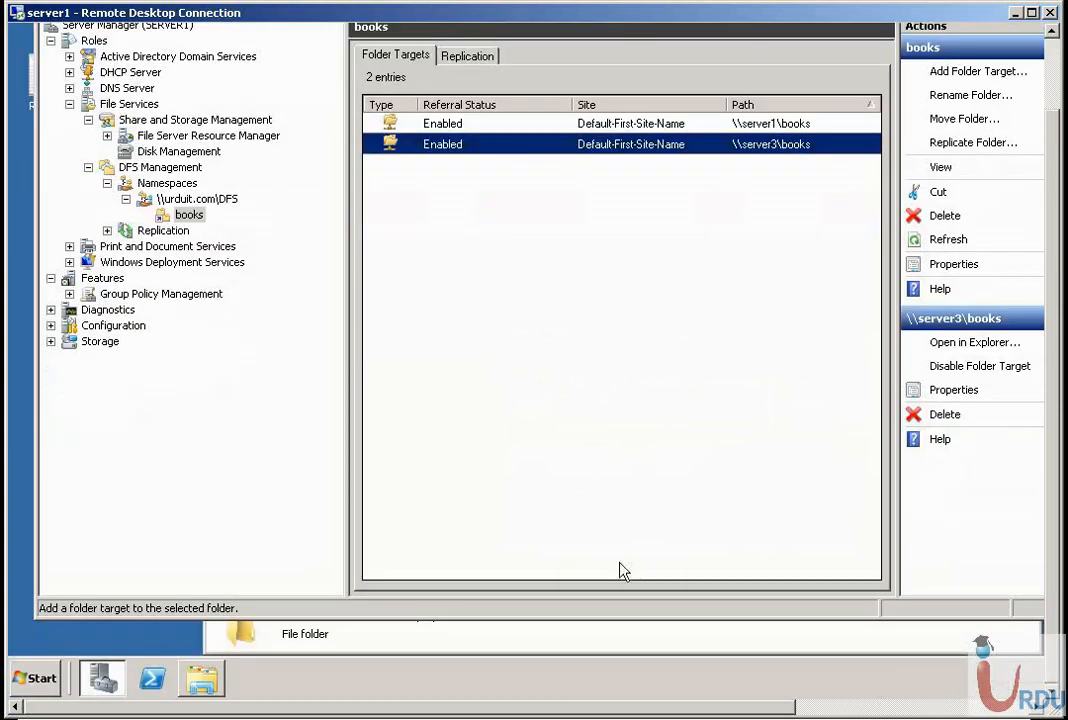
{"action": "left_click", "coordinate": [201, 679]}
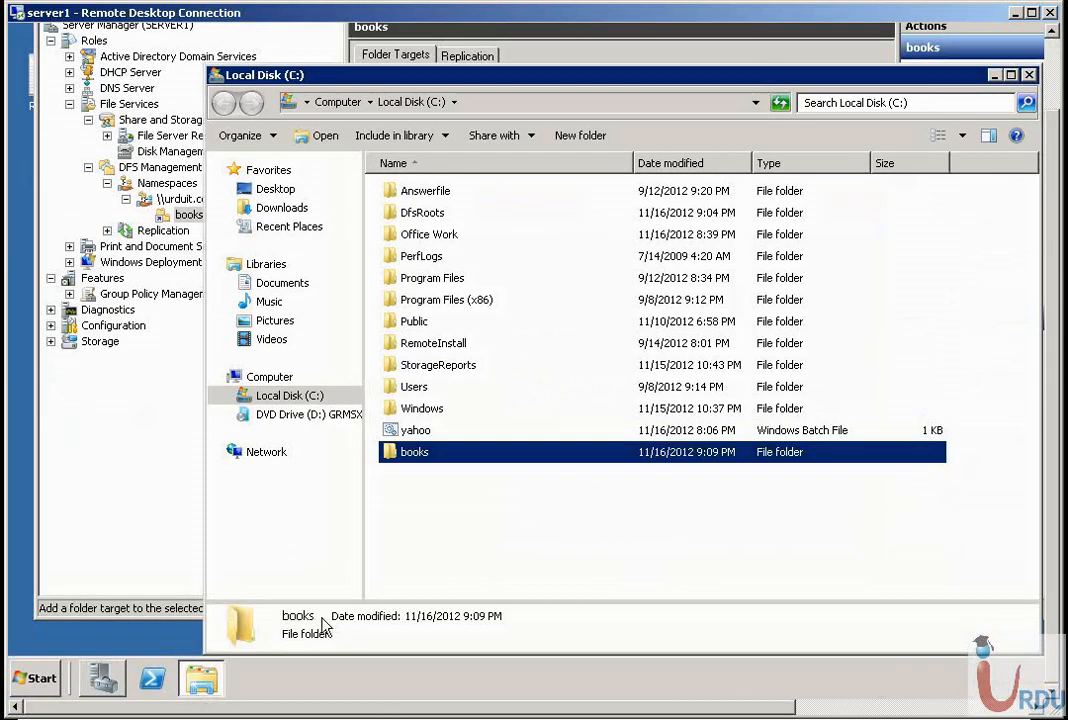
{"action": "double_click", "coordinate": [418, 452]}
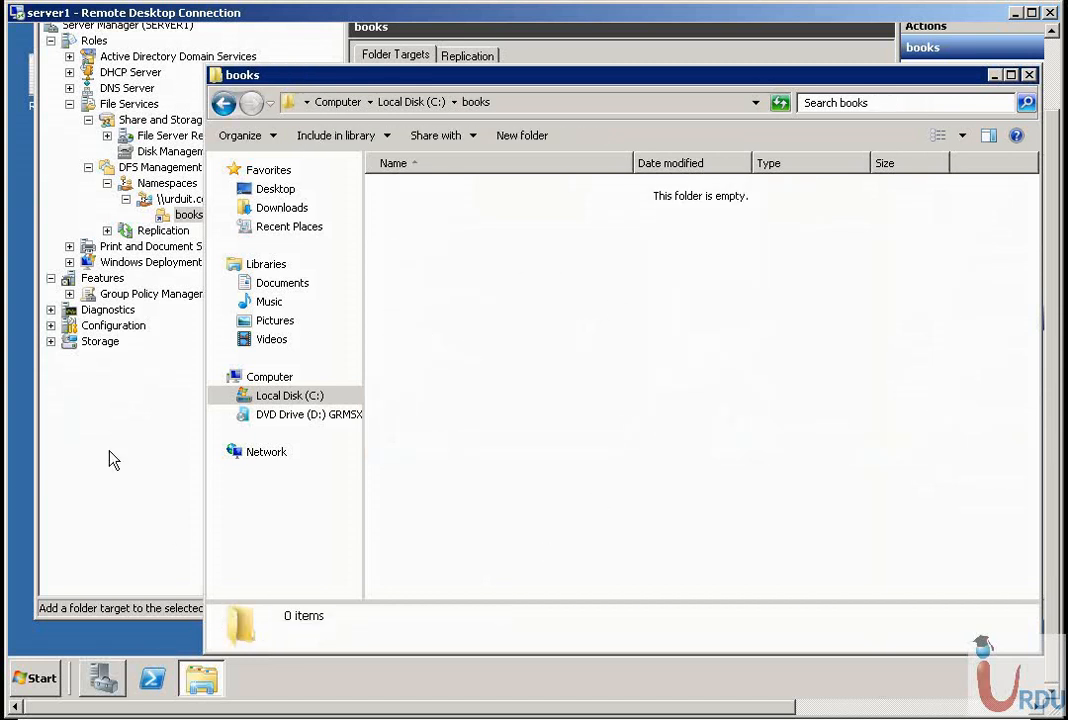
Open the network path \\urduit.com\dfs\books, check its files, and close both Explorer windows
{"action": "left_click", "coordinate": [35, 678]}
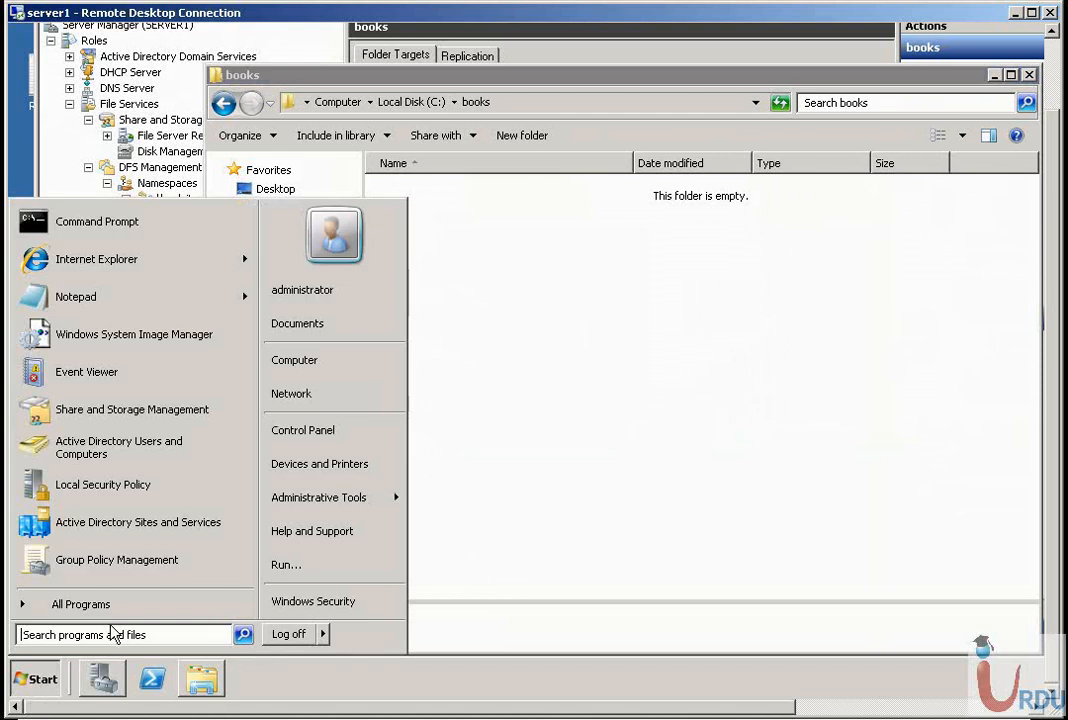
{"action": "type", "text": "\\\\"}
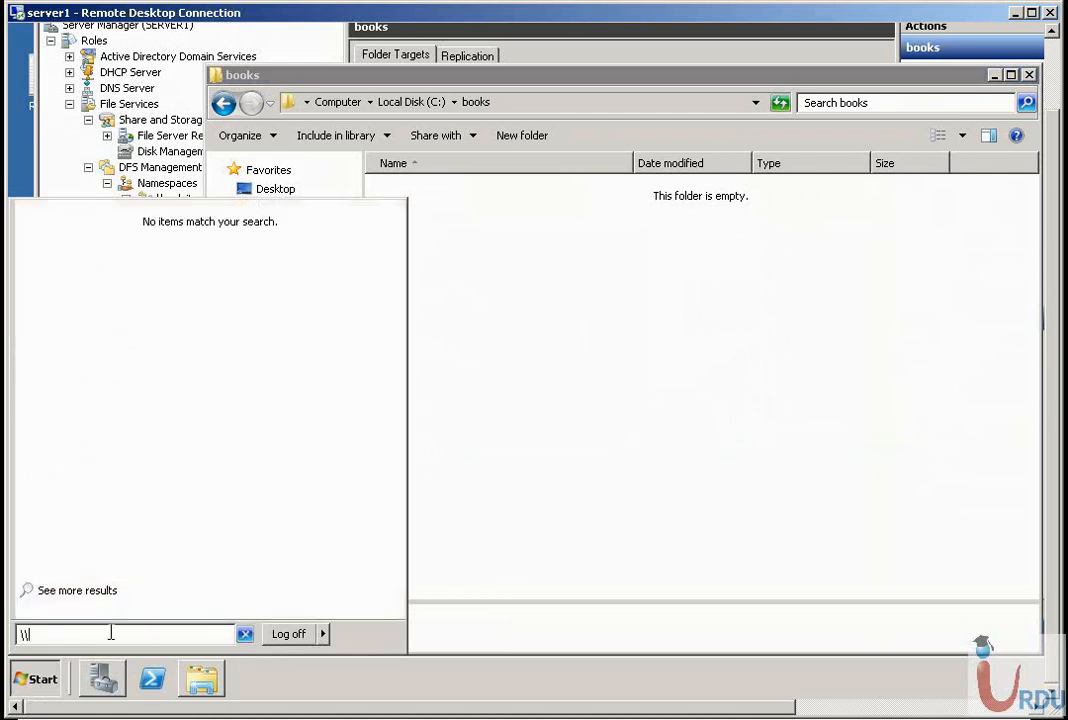
{"action": "type", "text": "urduit.com\\dfs\\books"}
{"action": "key", "text": "Return"}
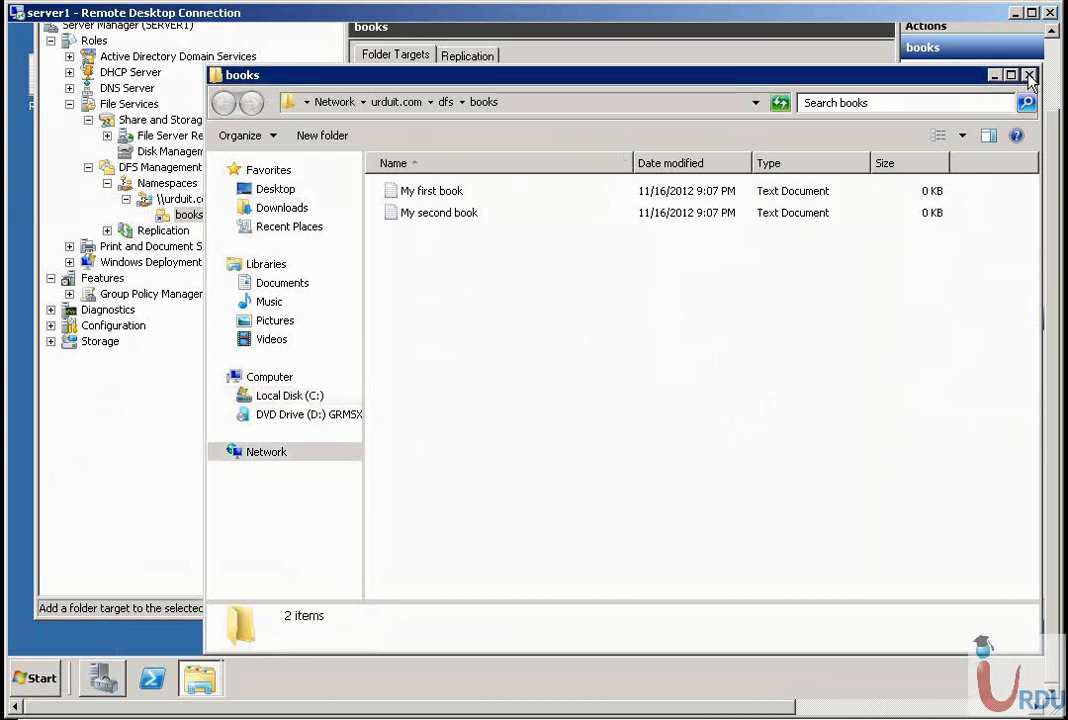
{"action": "left_click", "coordinate": [1029, 77]}
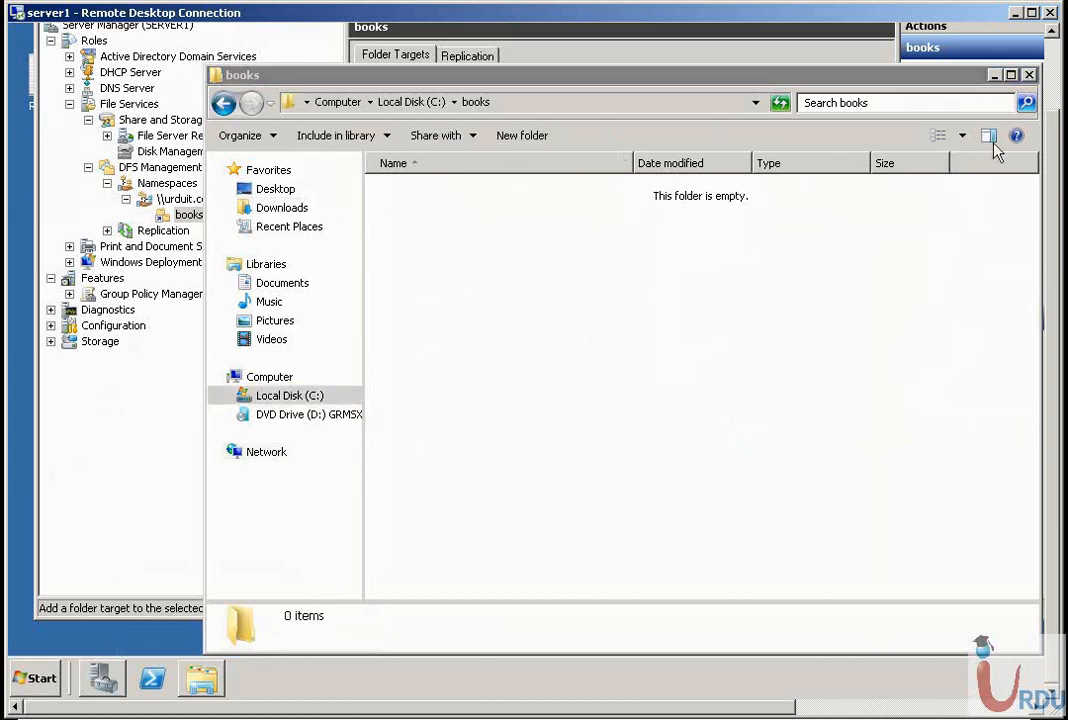
{"action": "left_click", "coordinate": [1029, 75]}
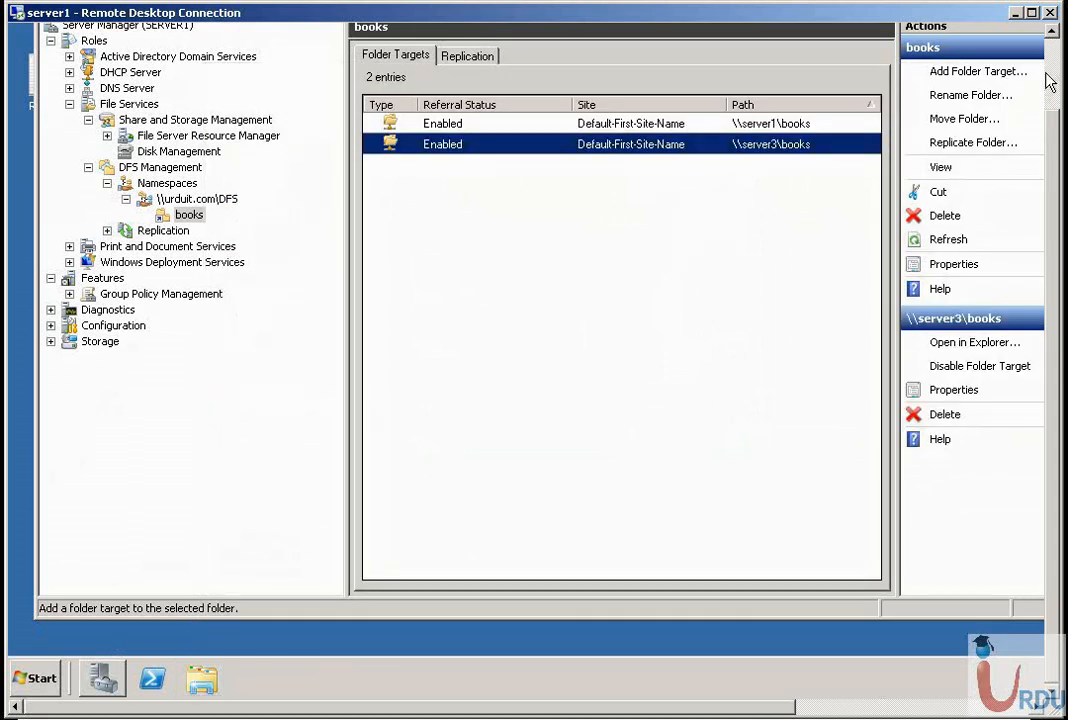
Show the replication settings of the books namespace folder and start the Replicate Folder Wizard
{"action": "left_click", "coordinate": [1051, 78]}
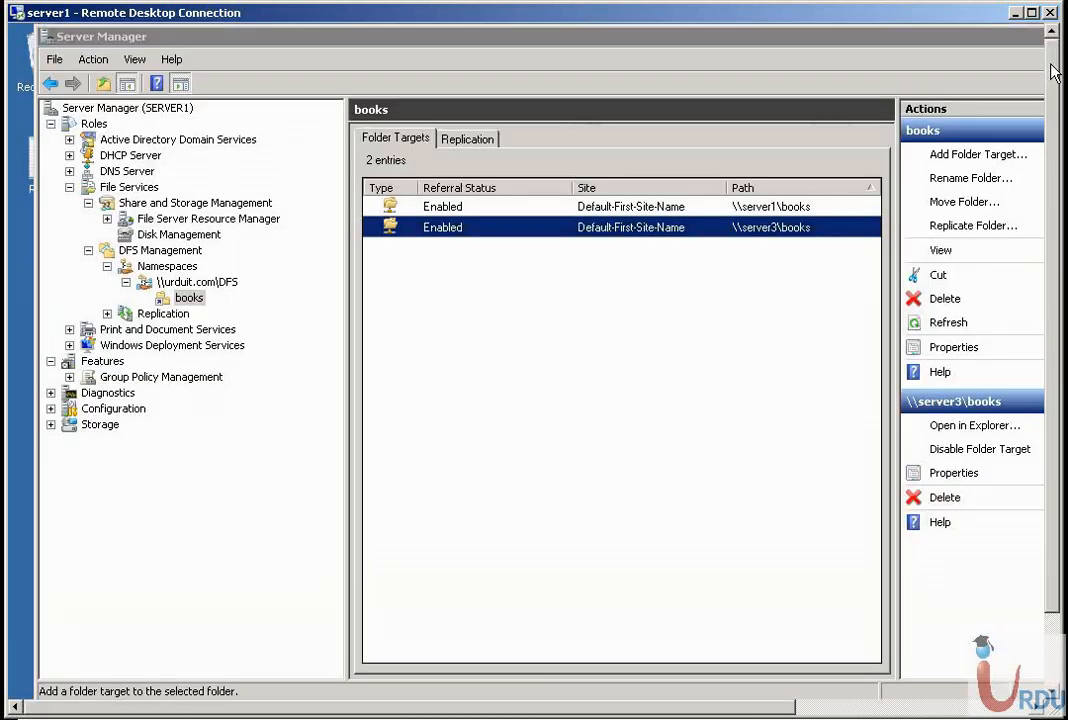
{"action": "left_click", "coordinate": [147, 316]}
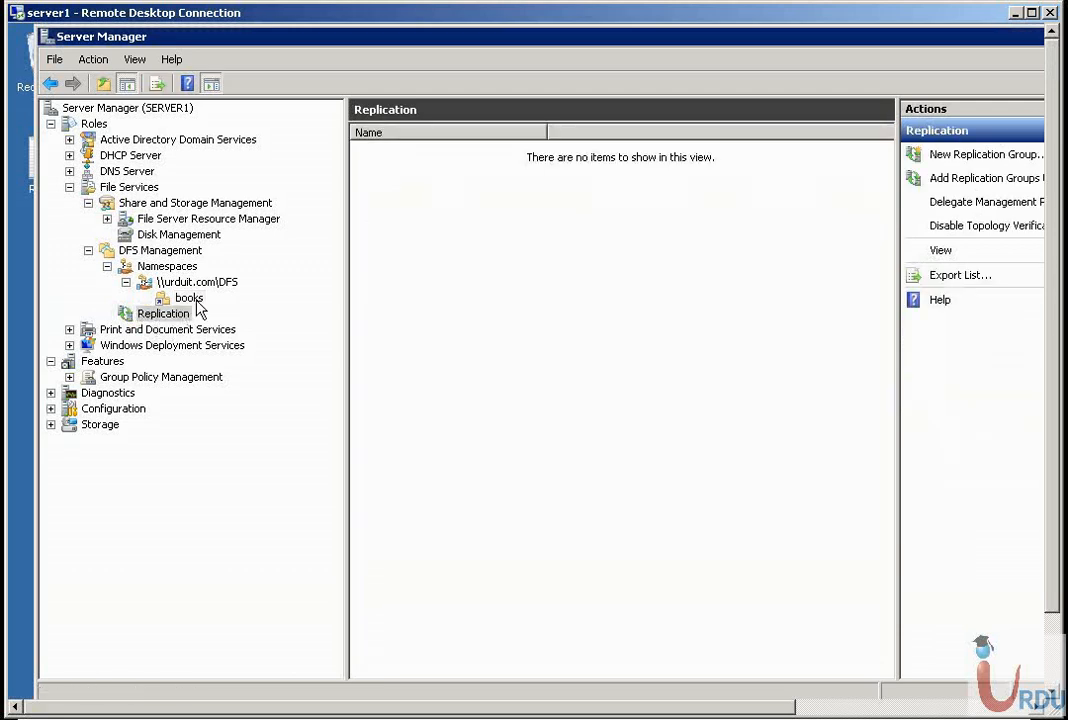
{"action": "left_click", "coordinate": [189, 299]}
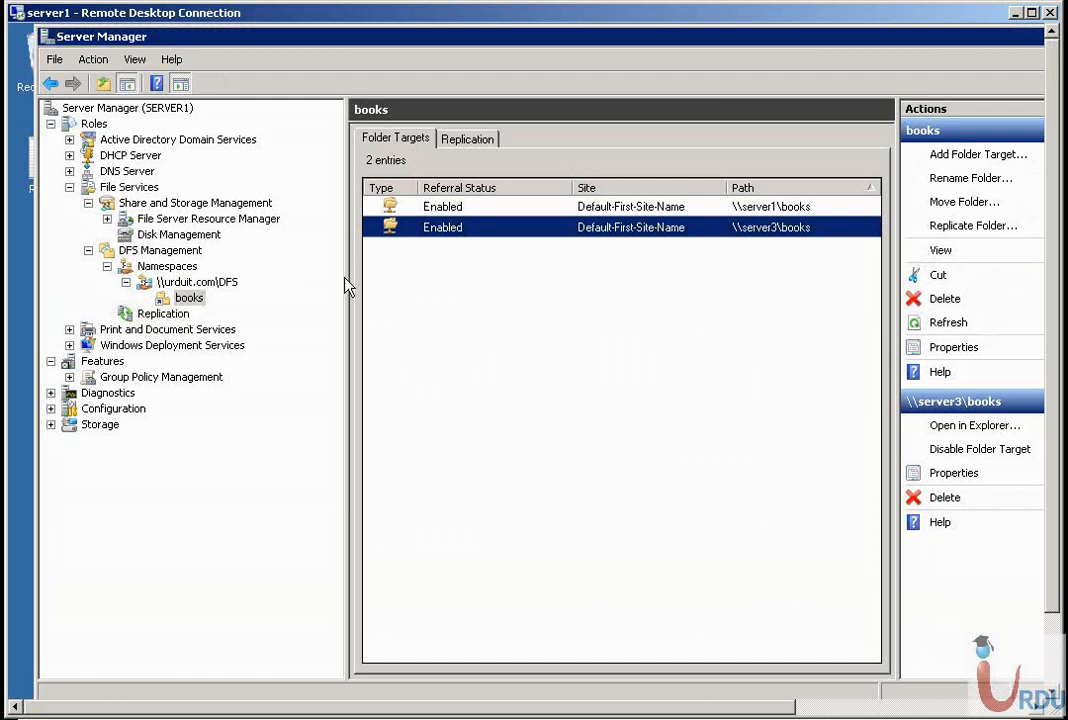
{"action": "left_click", "coordinate": [470, 140]}
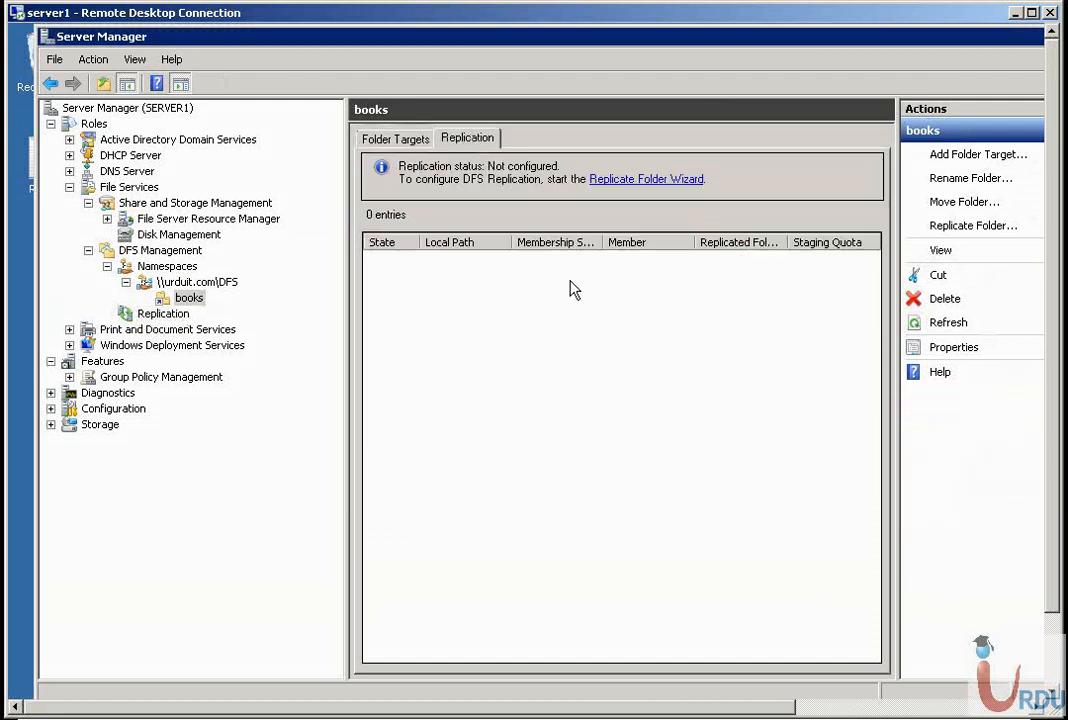
{"action": "left_click", "coordinate": [618, 180]}
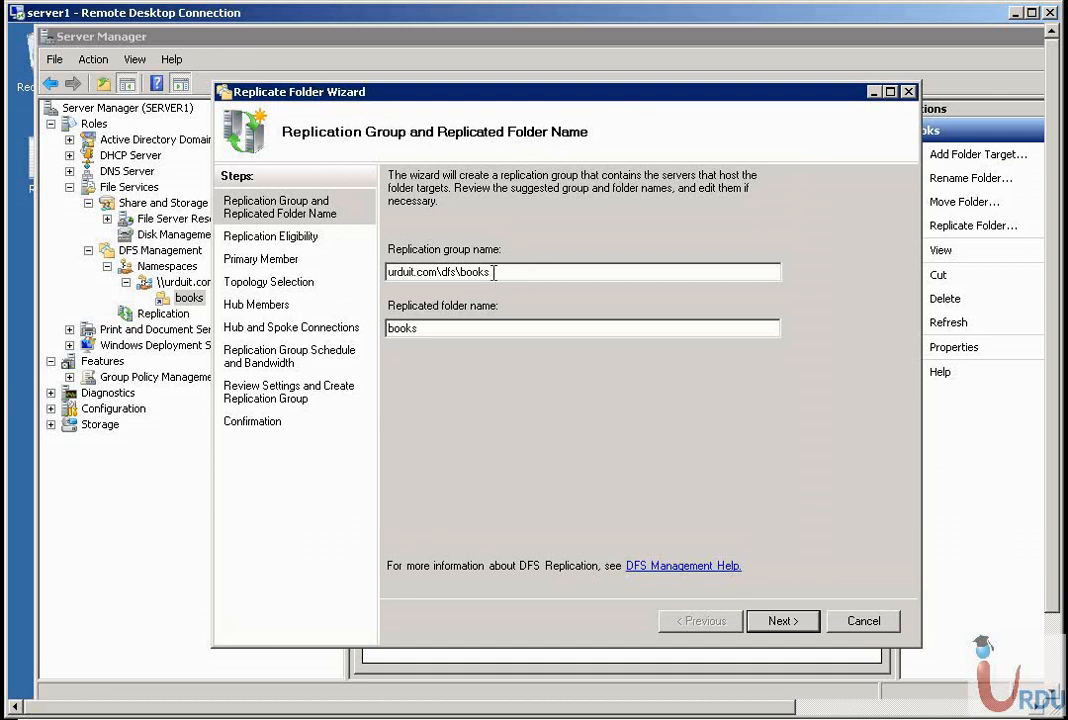
Keep the replication group name urduit.com\dfs\books and folder name books, and accept both the server1 and server3 targets as replication members
{"action": "left_click", "coordinate": [460, 331]}
{"action": "left_click", "coordinate": [779, 622]}
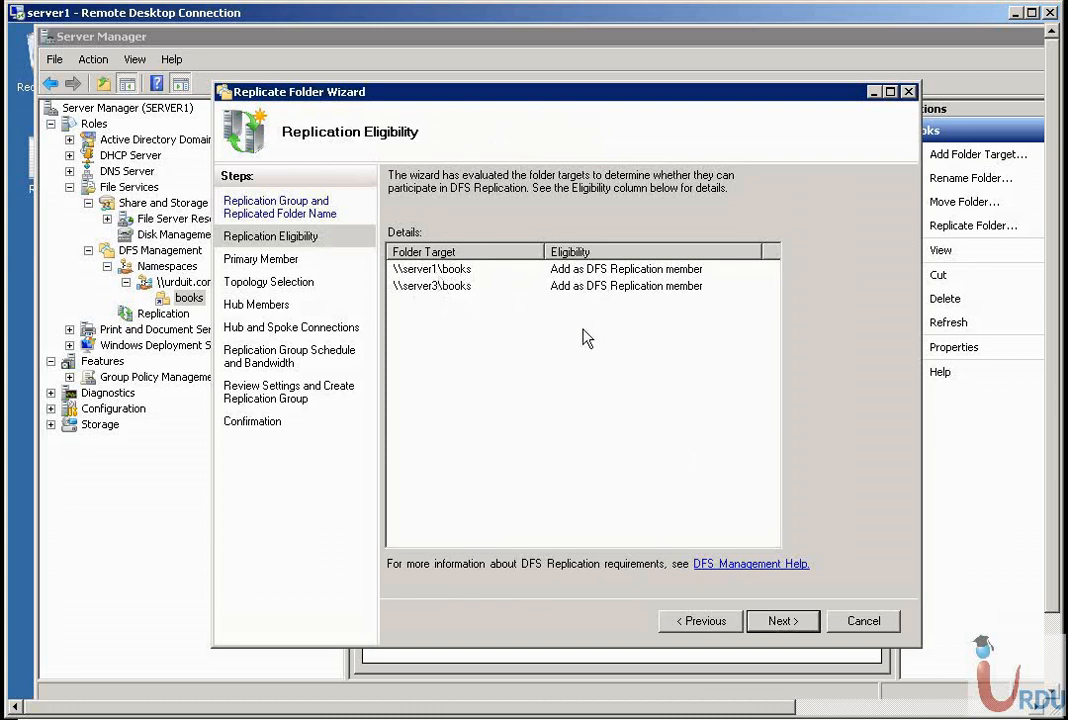
{"action": "left_click", "coordinate": [577, 270]}
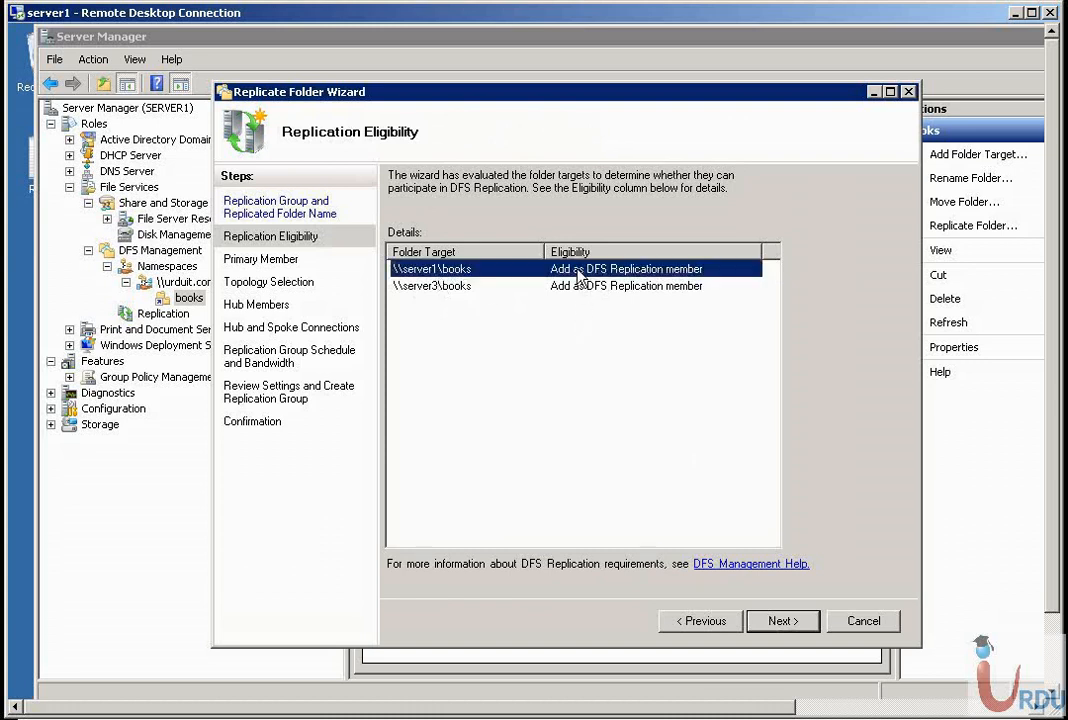
{"action": "left_click", "coordinate": [579, 290]}
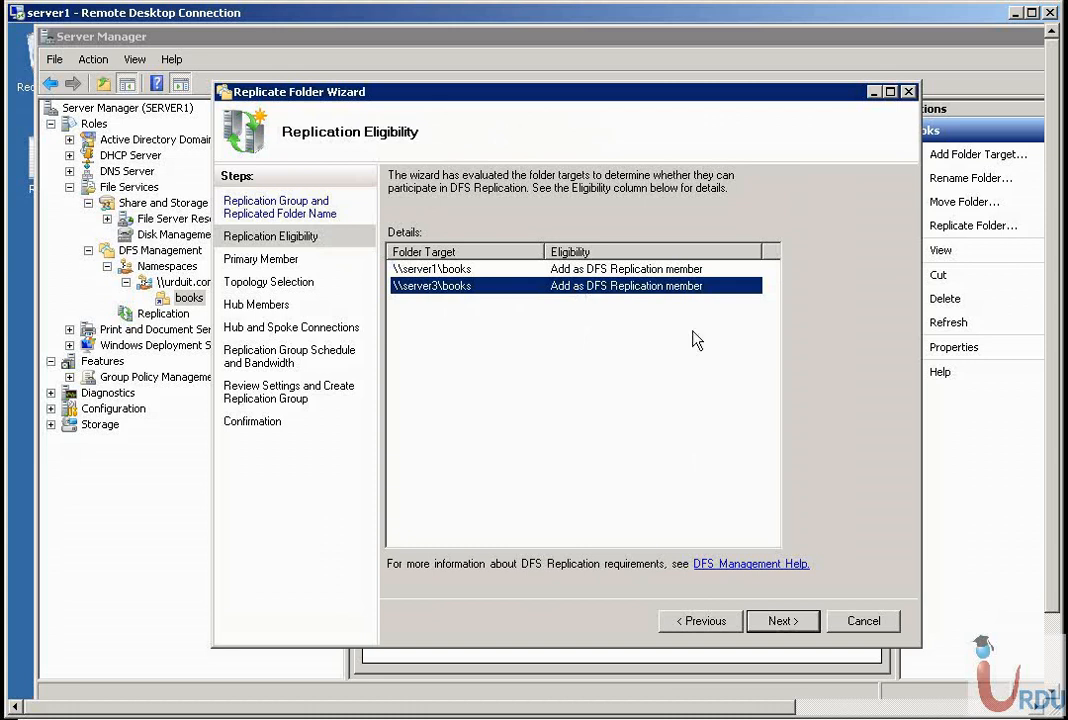
{"action": "left_click", "coordinate": [771, 622]}
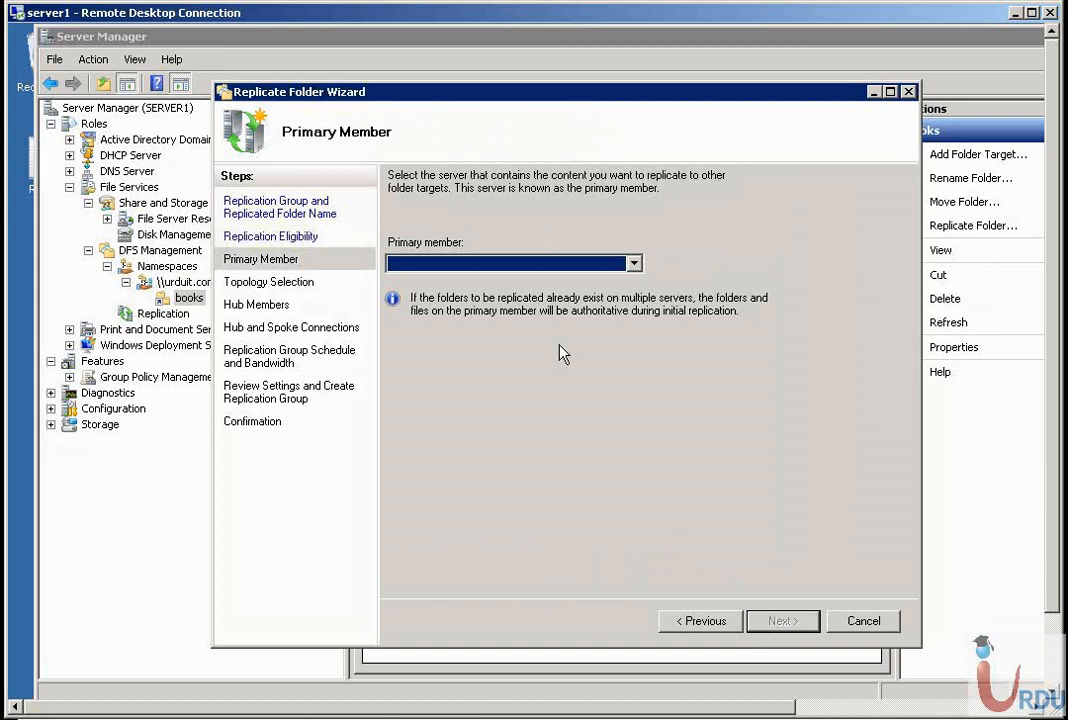
Set SERVER3 as the primary member and keep the Full mesh topology for the replication group
{"action": "left_click", "coordinate": [633, 264]}
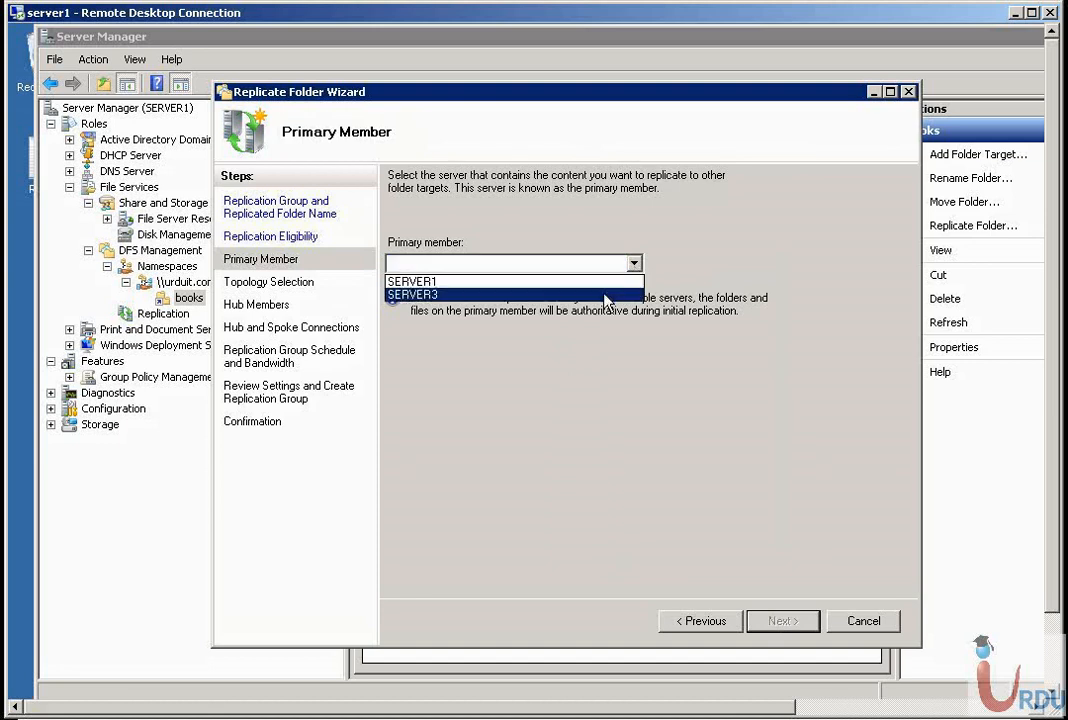
{"action": "left_click", "coordinate": [607, 295]}
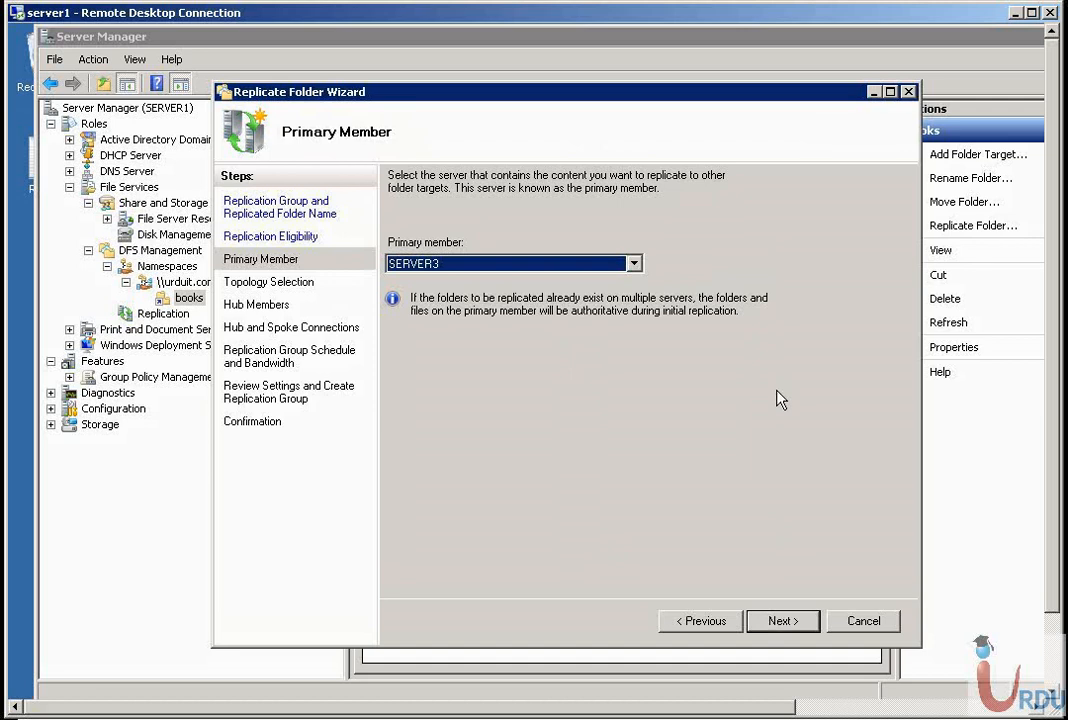
{"action": "left_click", "coordinate": [777, 624]}
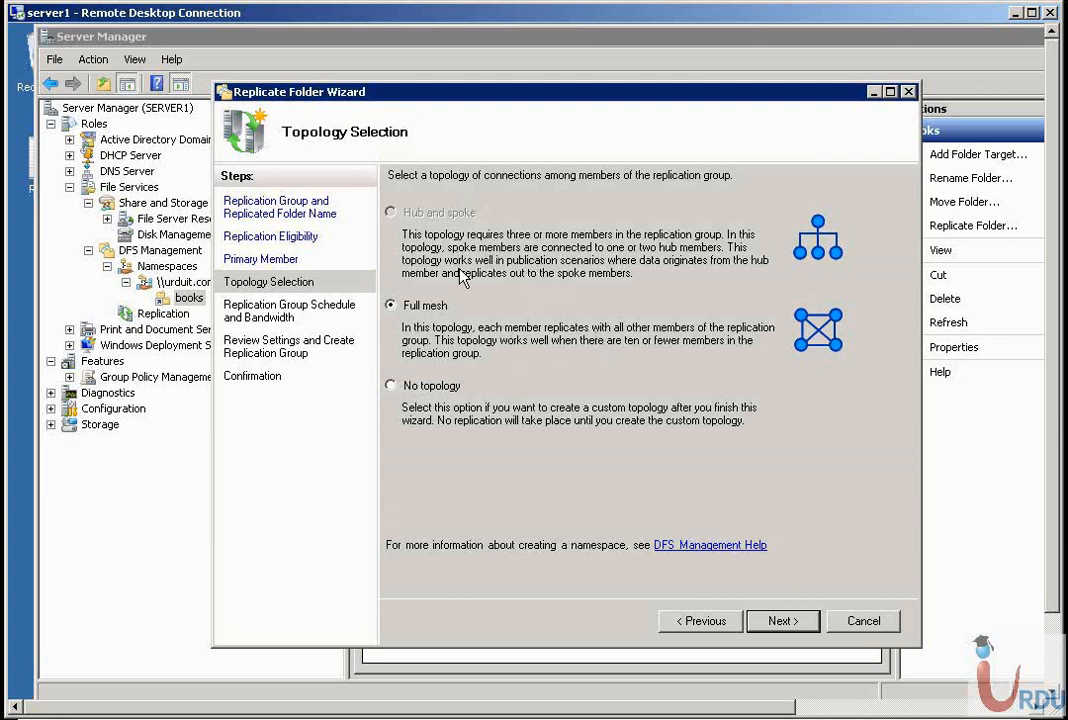
{"action": "left_click", "coordinate": [783, 621]}
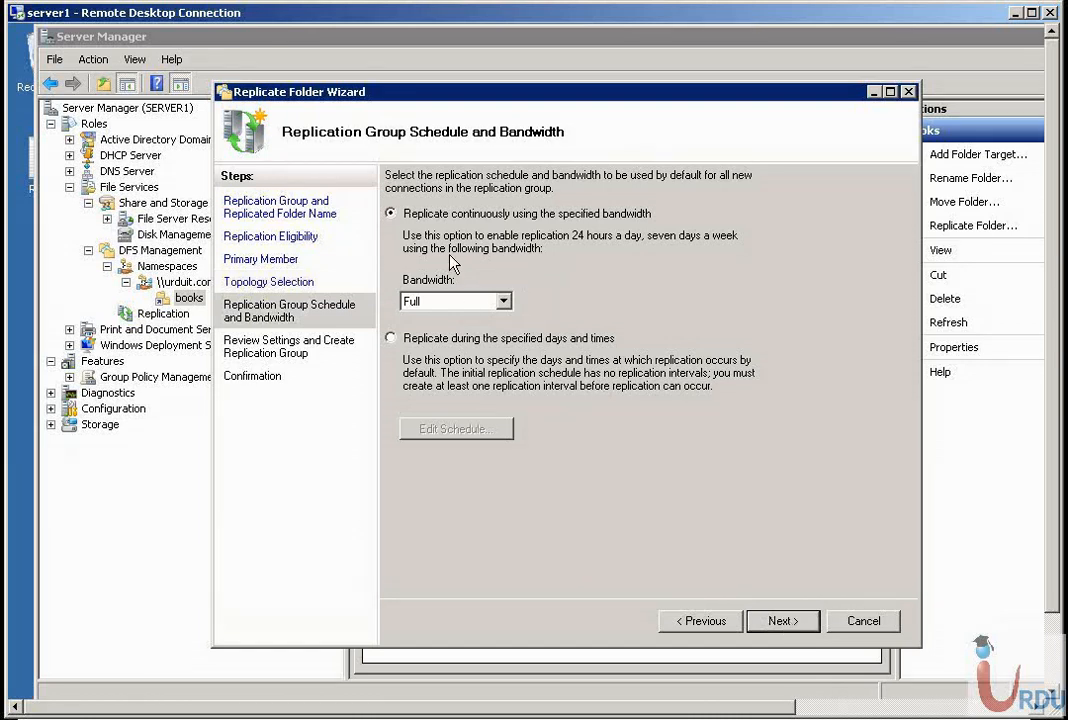
Set the replication group to replicate continuously with Full bandwidth
{"action": "left_click", "coordinate": [462, 302]}
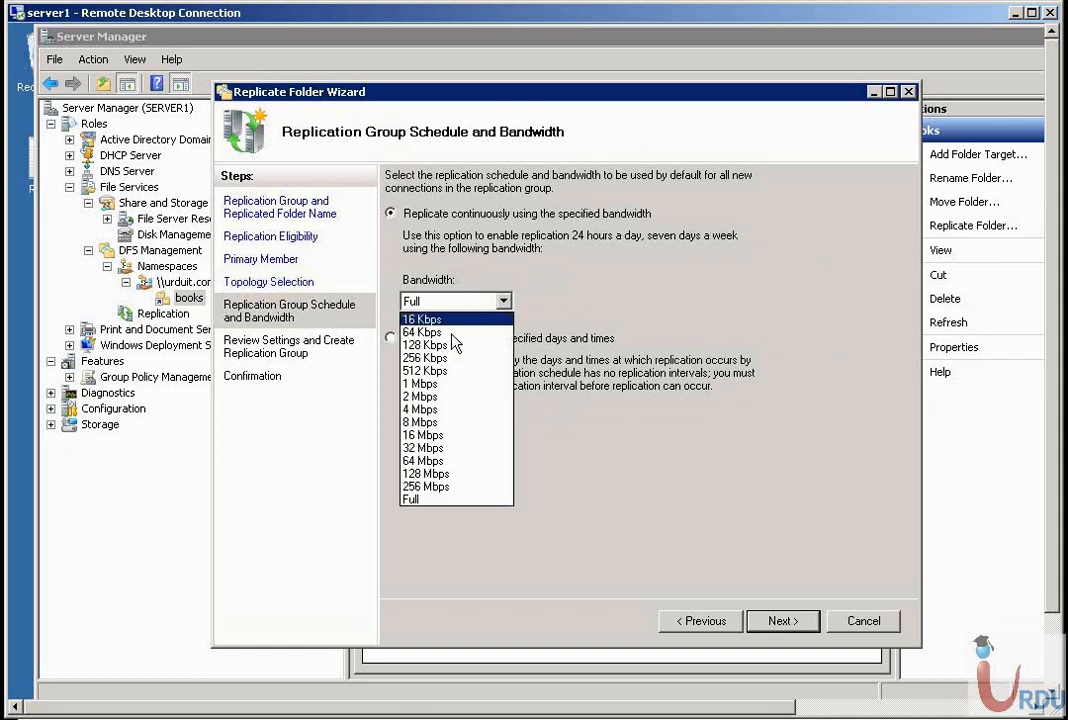
{"action": "left_click", "coordinate": [447, 500]}
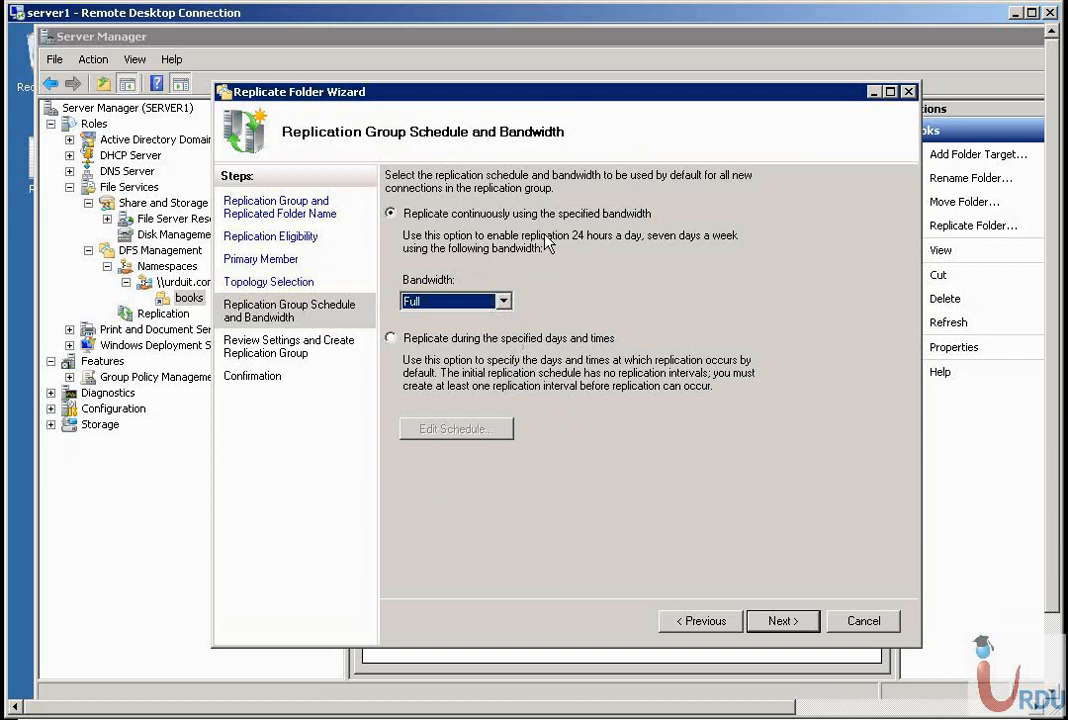
{"action": "left_click", "coordinate": [390, 338]}
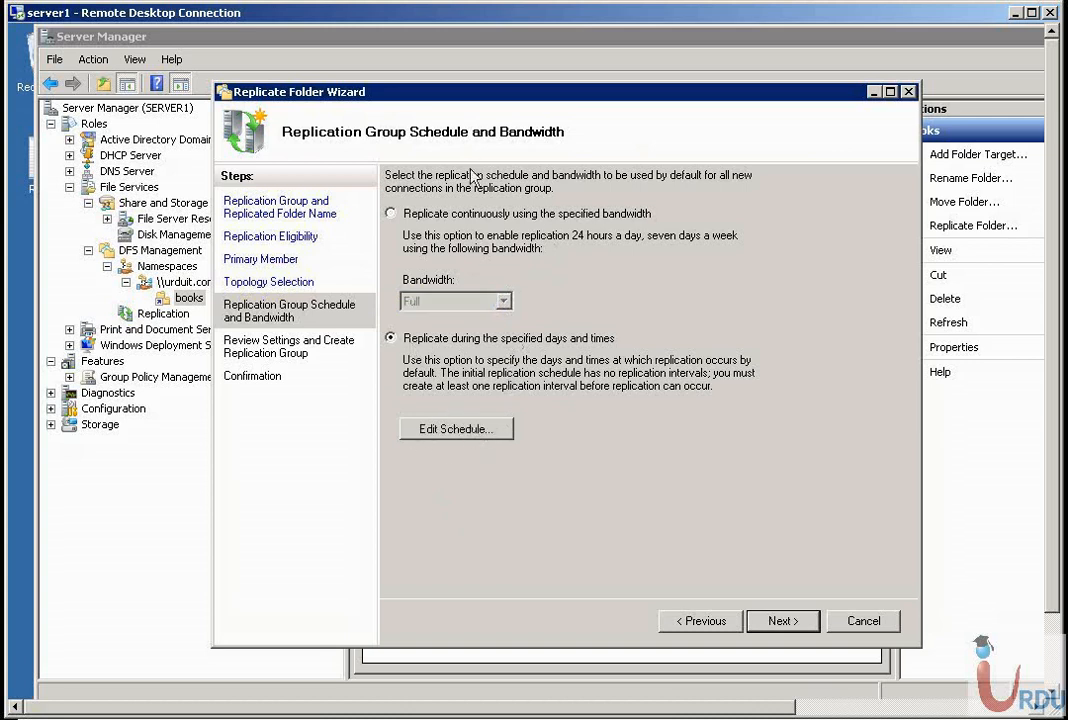
{"action": "left_click", "coordinate": [439, 214]}
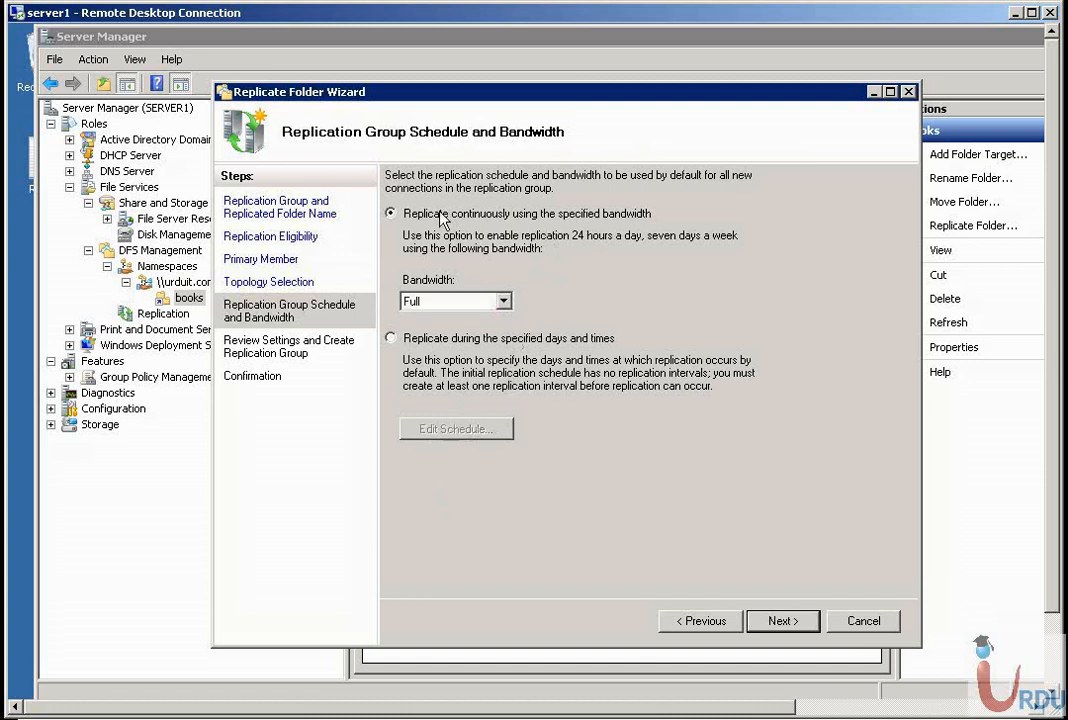
{"action": "left_click", "coordinate": [781, 622]}
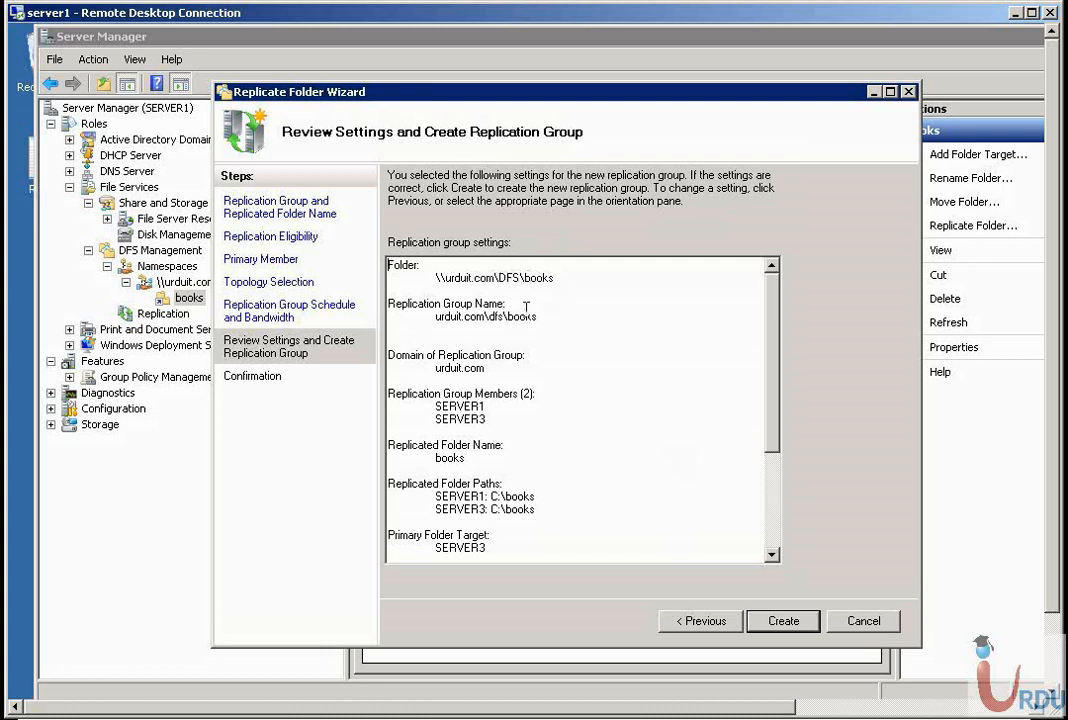
Review the replication group's members, primary target and schedule, create the group, and close the wizard along with the replication delay notice
{"action": "double_click", "coordinate": [455, 368]}
{"action": "double_click", "coordinate": [458, 407]}
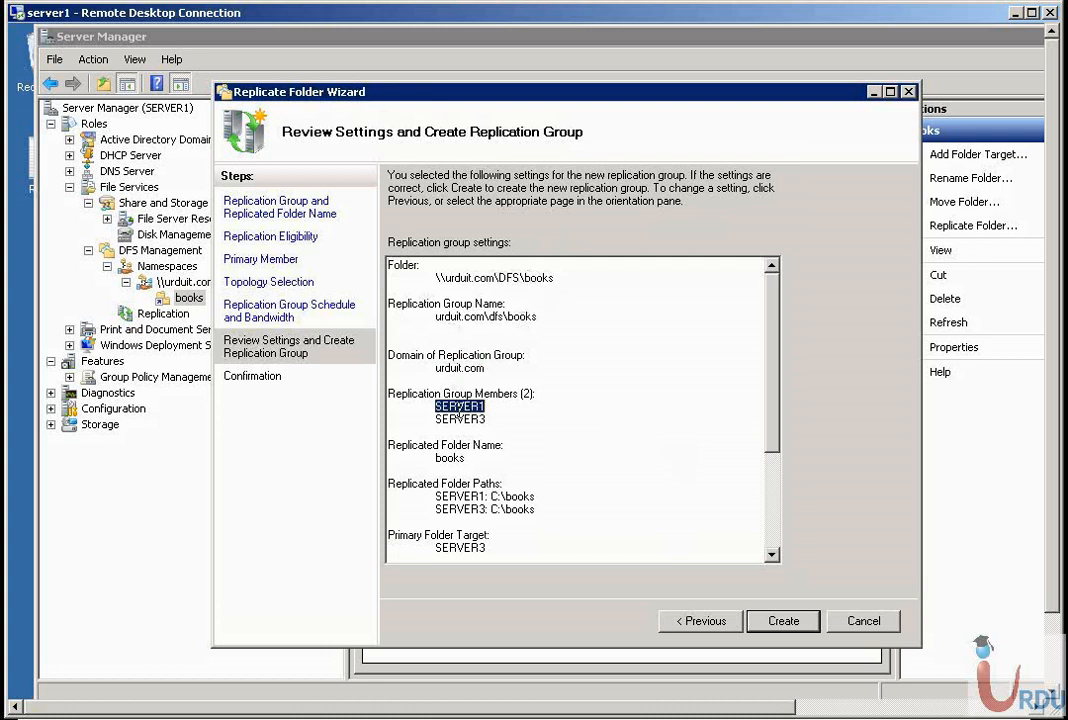
{"action": "double_click", "coordinate": [460, 419]}
{"action": "left_click_drag", "start_coordinate": [776, 428], "coordinate": [775, 520]}
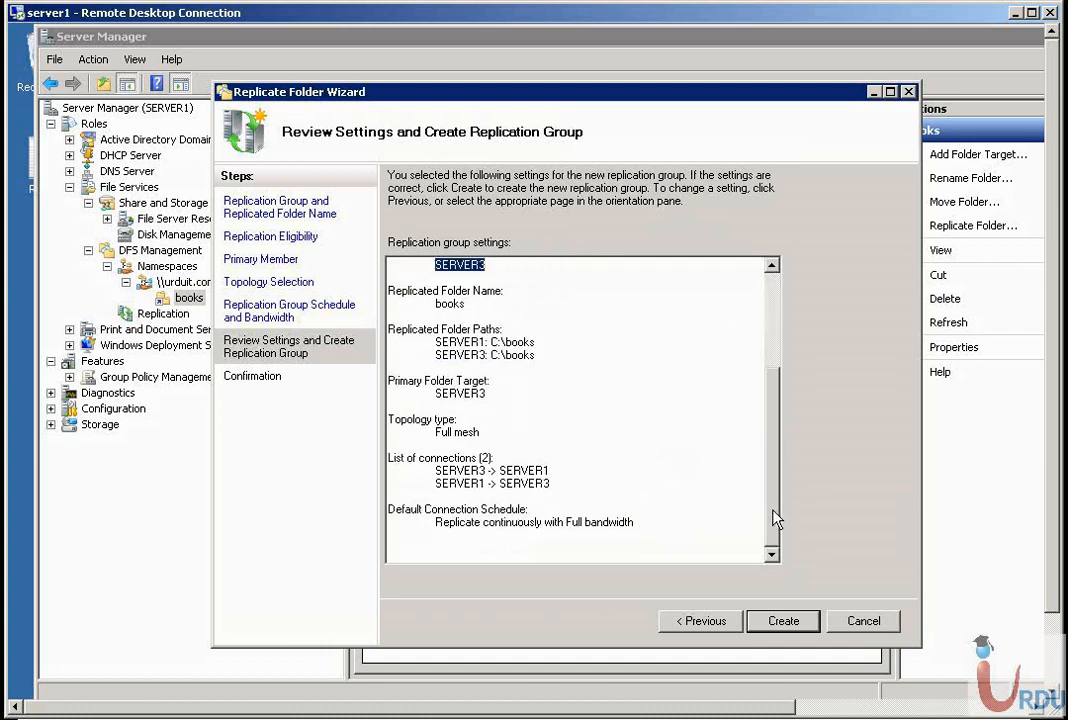
{"action": "left_click", "coordinate": [459, 394]}
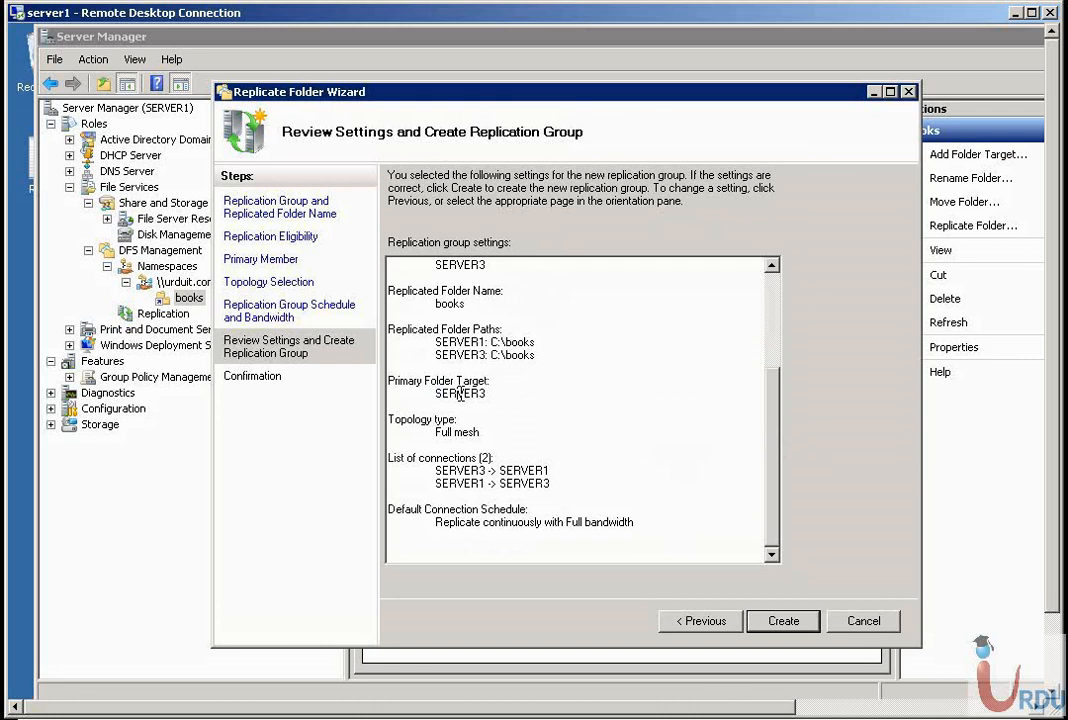
{"action": "left_click", "coordinate": [785, 622]}
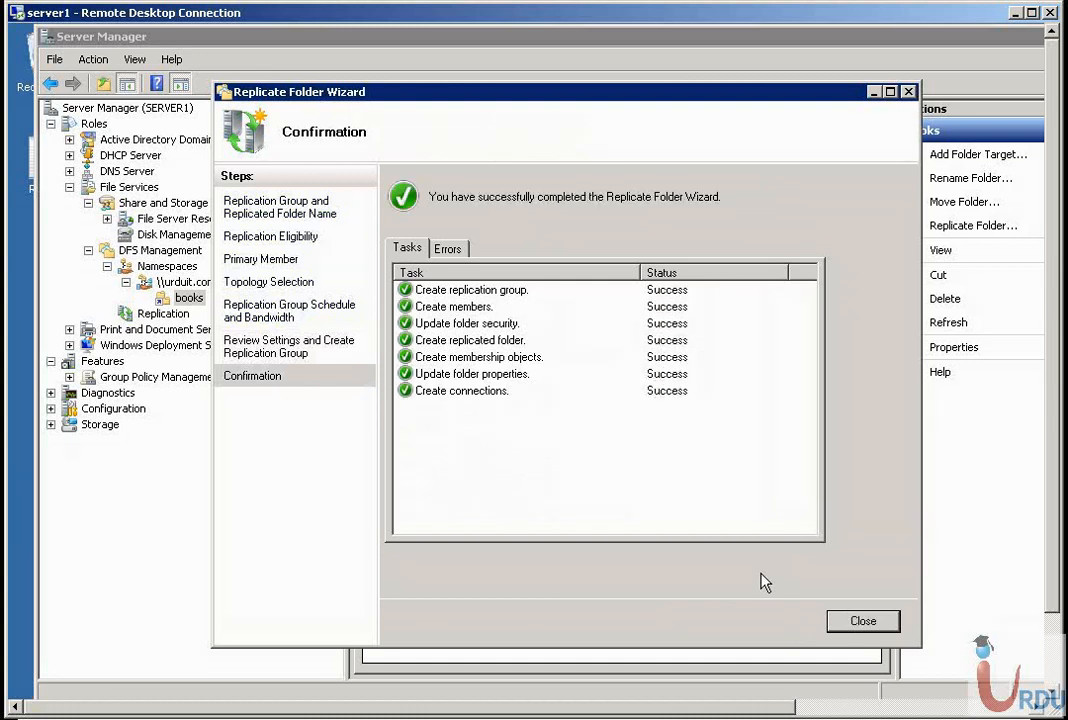
{"action": "left_click", "coordinate": [872, 622]}
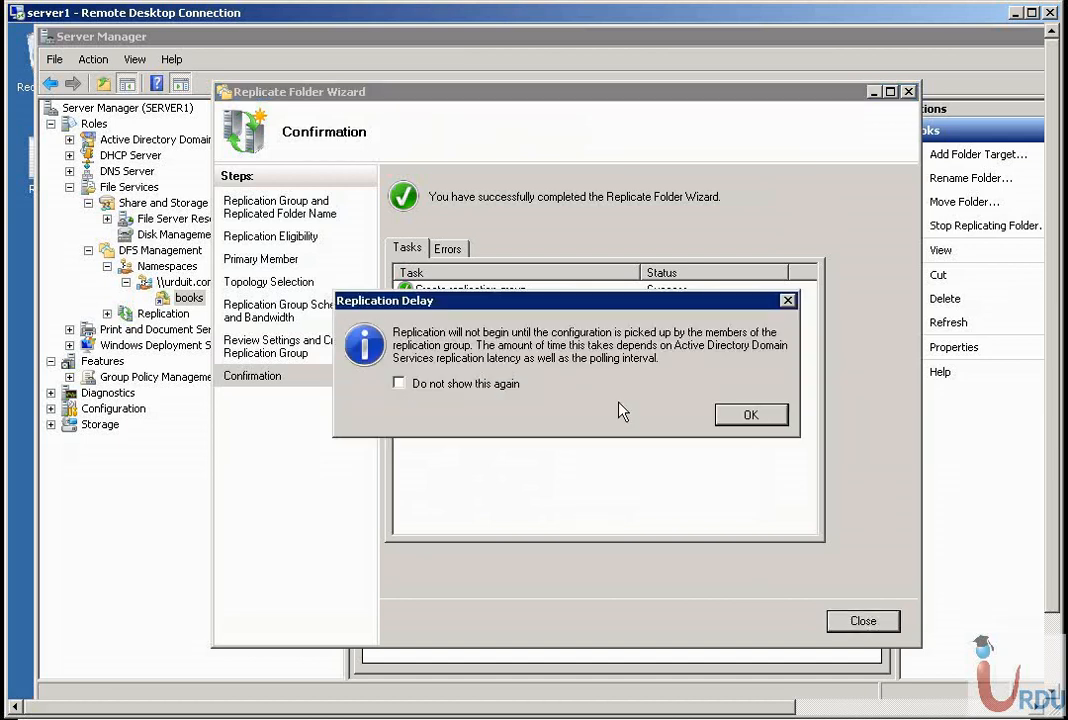
{"action": "left_click", "coordinate": [745, 414]}
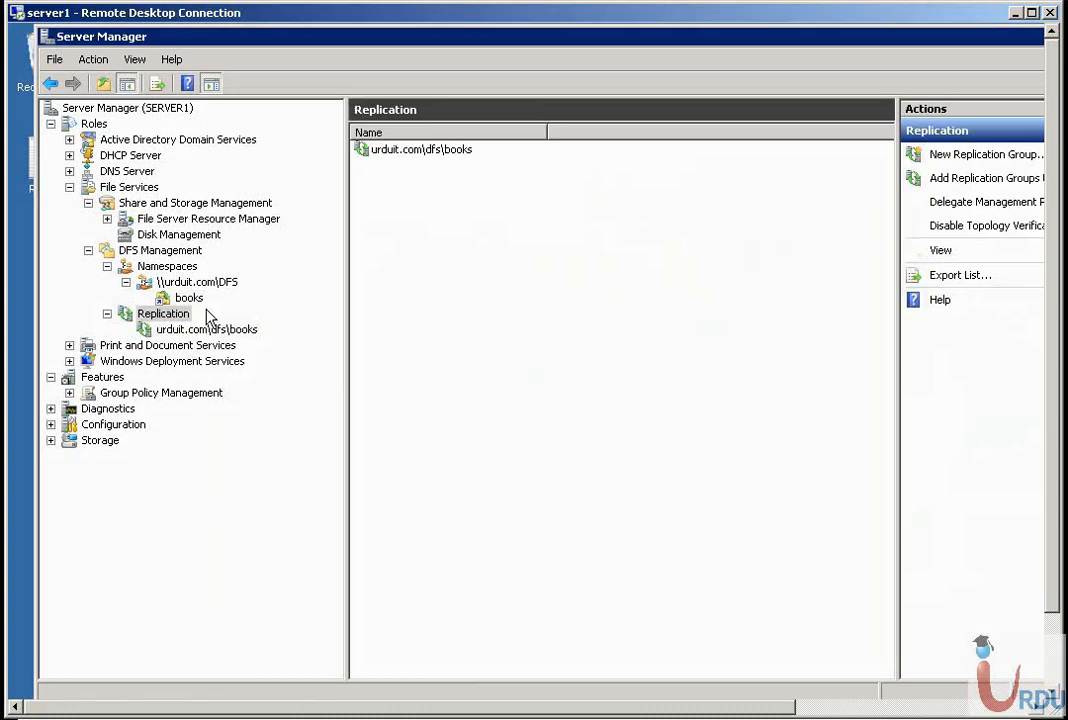
Show the connections of the urduit.com\dfs\books replication group and start immediate replication from SERVER3 to SERVER1
{"action": "left_click", "coordinate": [194, 331]}
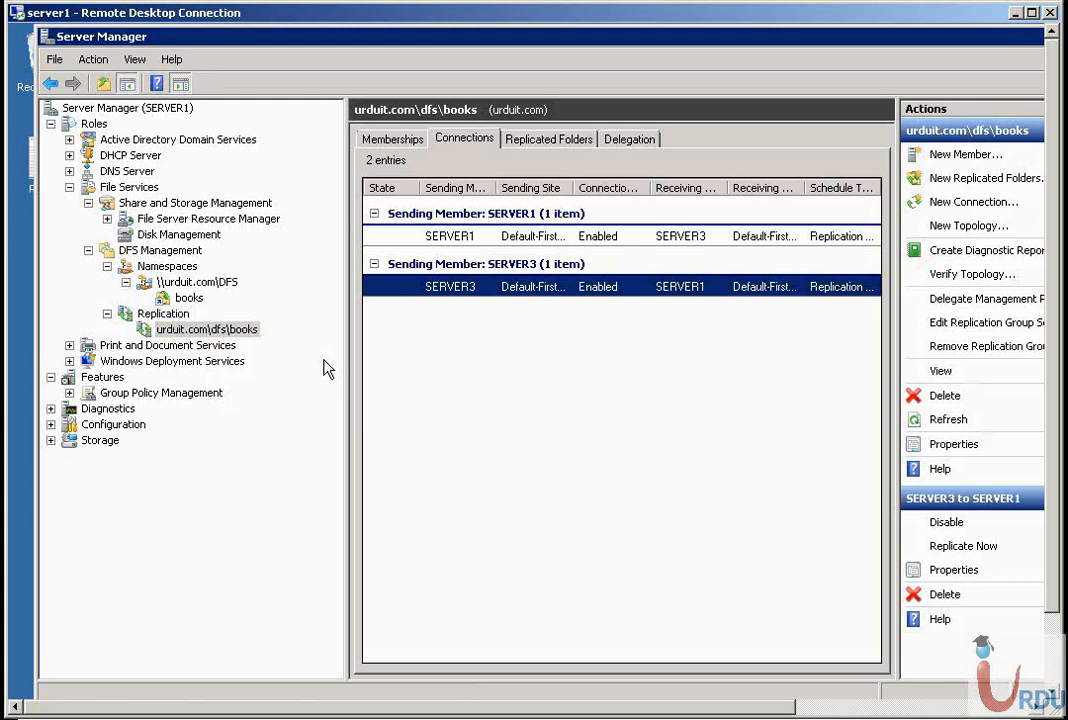
{"action": "right_click", "coordinate": [531, 299]}
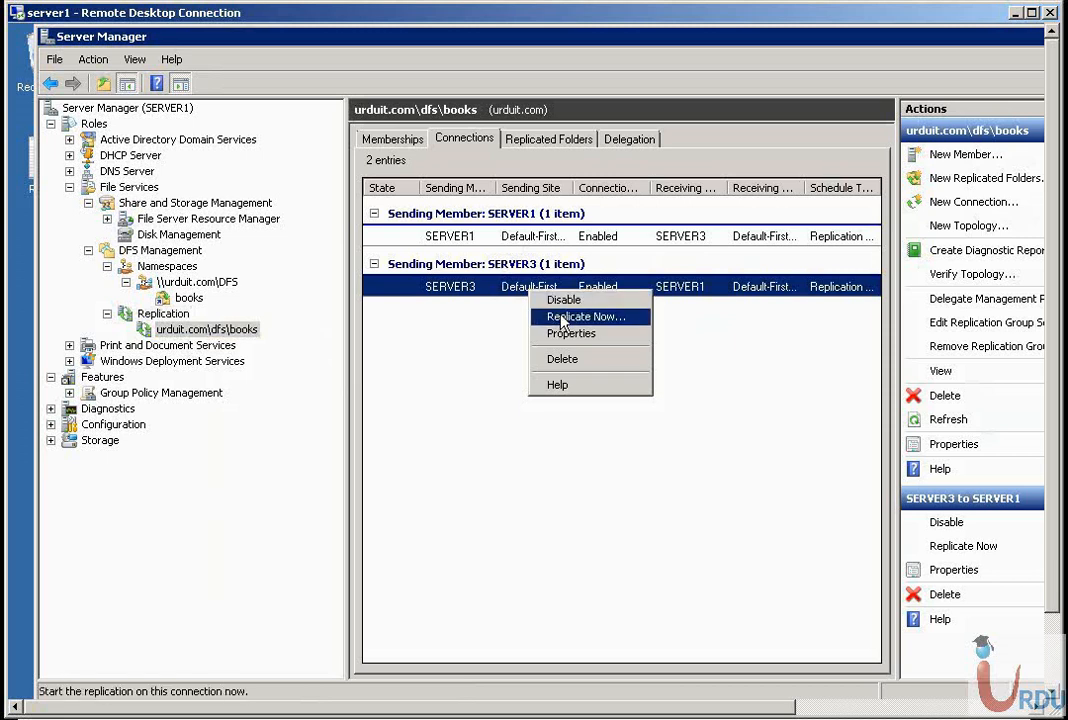
{"action": "left_click", "coordinate": [564, 318]}
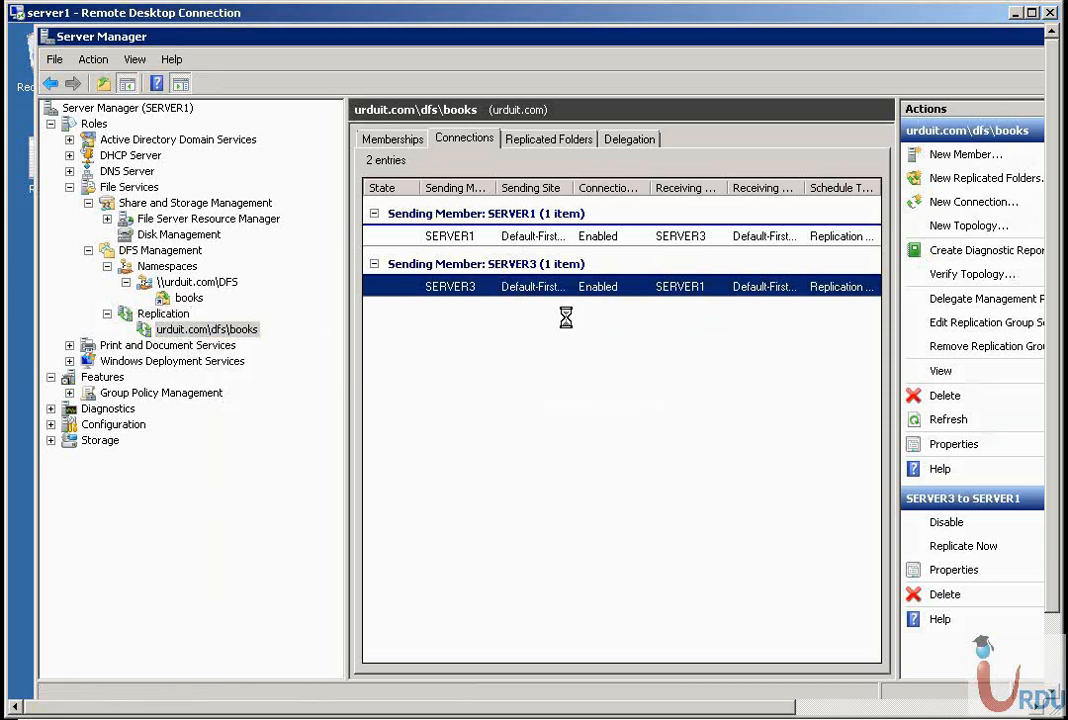
{"action": "left_click", "coordinate": [752, 471]}
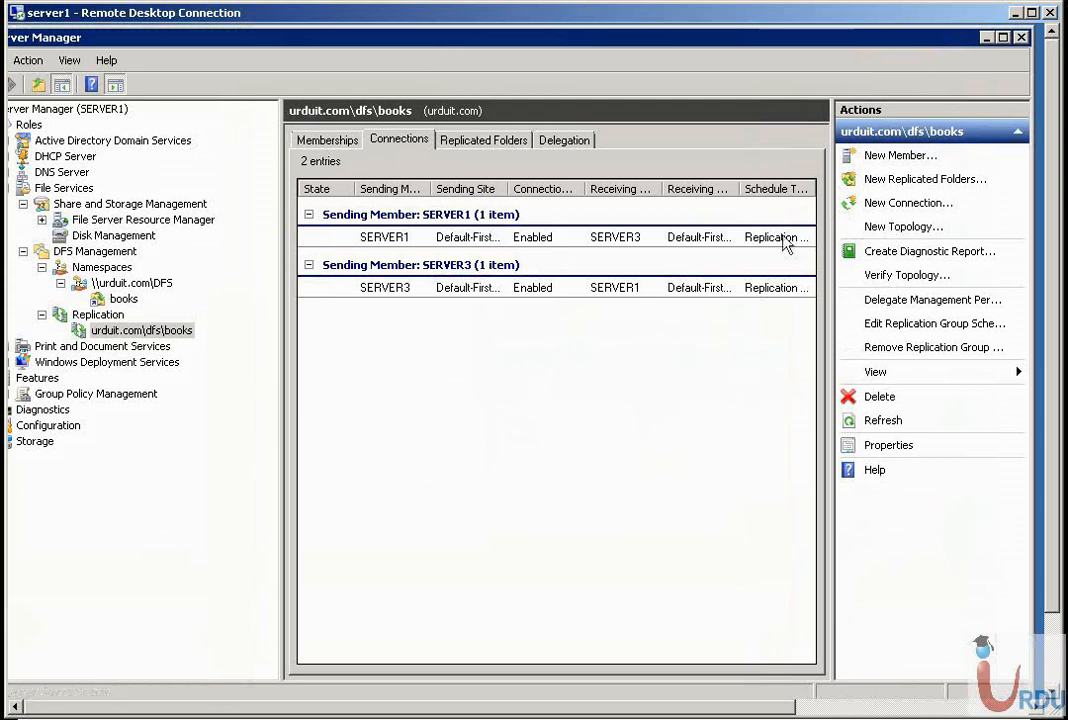
Verify the replication group's topology and look over the SERVER1 and SERVER3 sending connections
{"action": "left_click", "coordinate": [906, 276]}
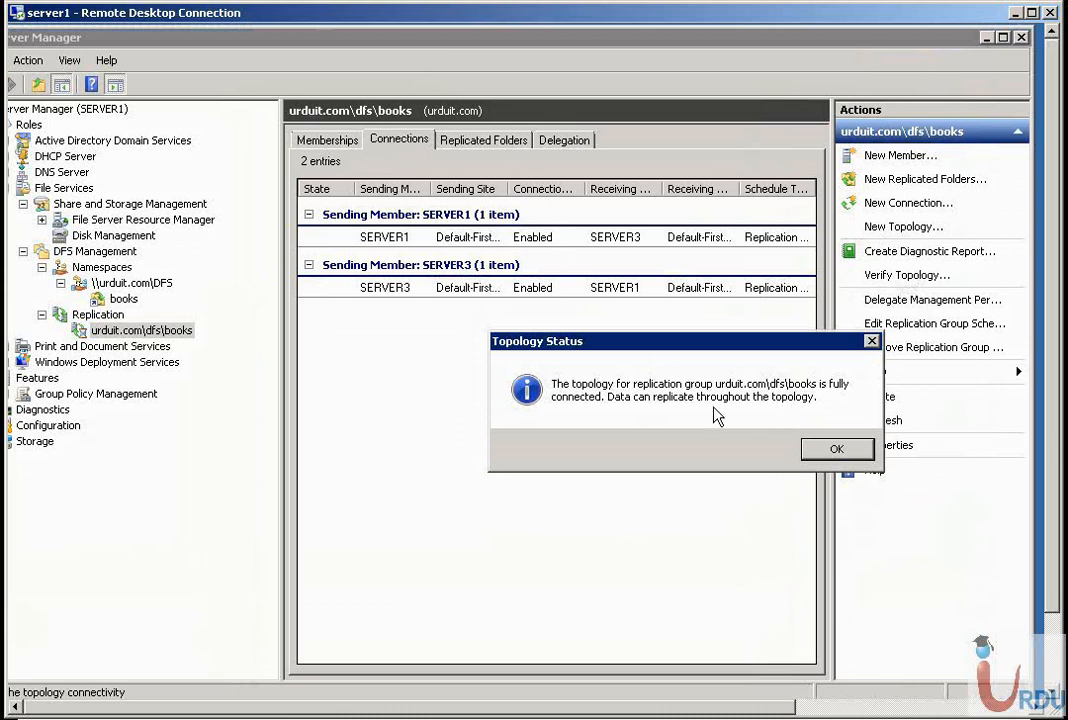
{"action": "left_click", "coordinate": [836, 448]}
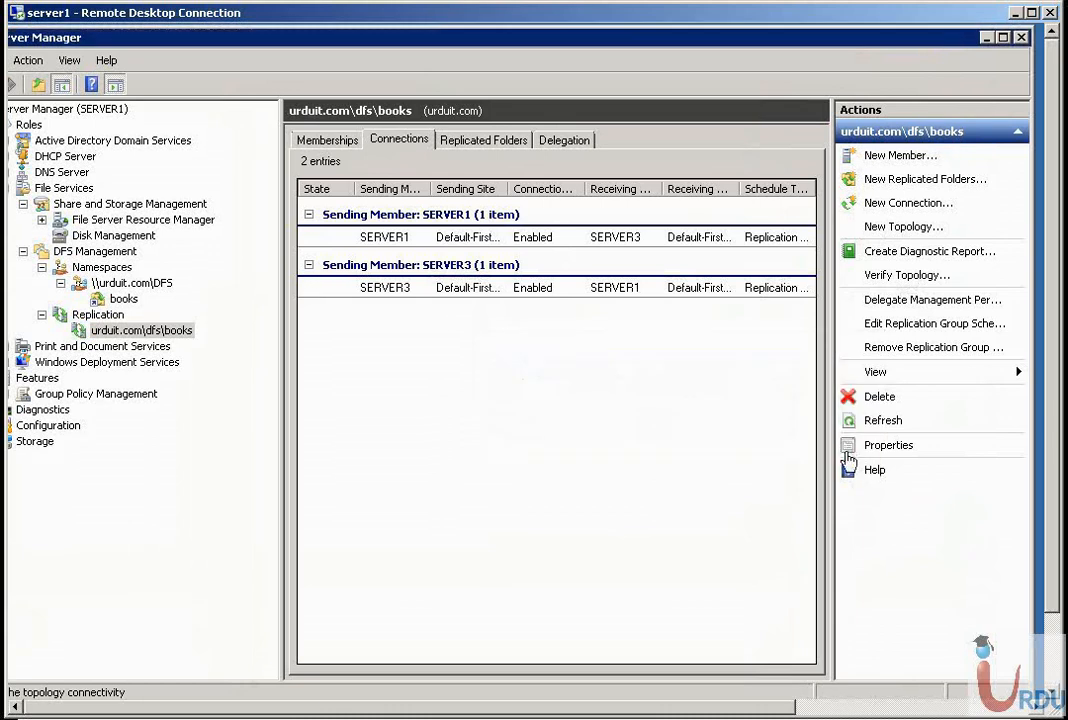
{"action": "left_click", "coordinate": [396, 239]}
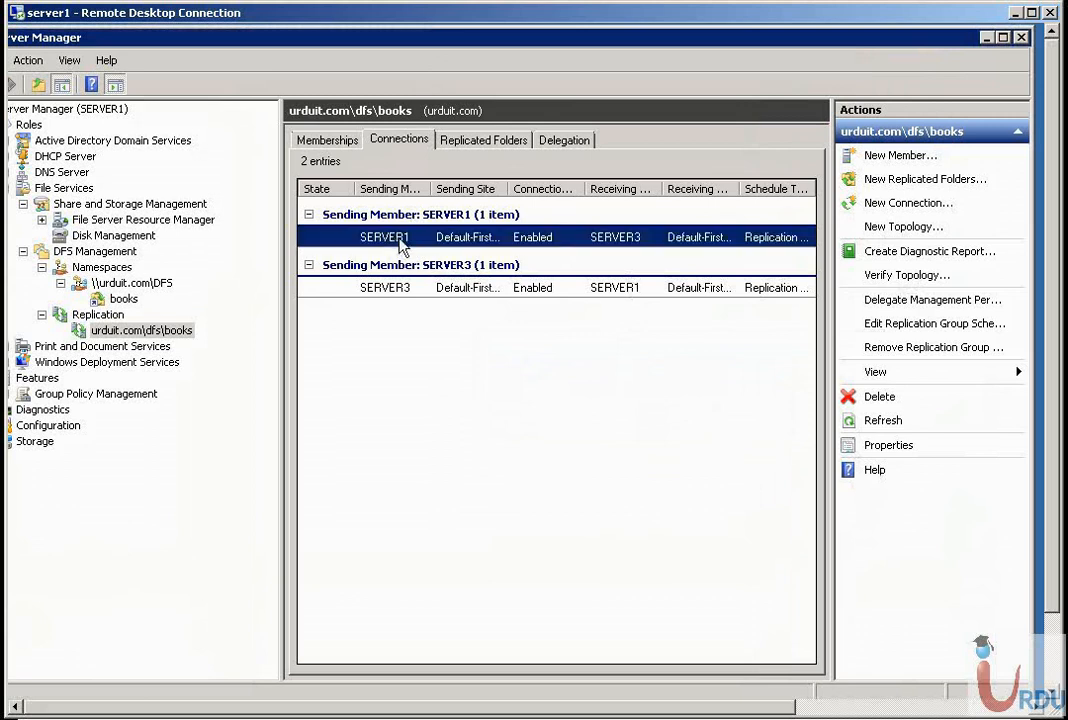
{"action": "left_click", "coordinate": [409, 289]}
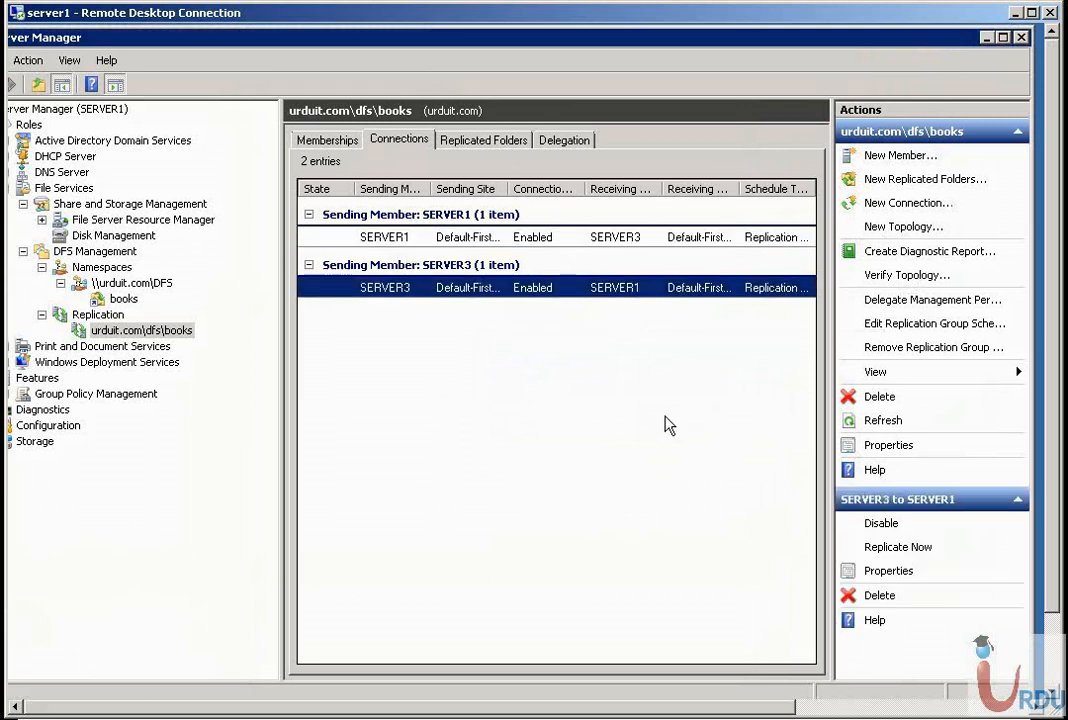
Open the local C:\books folder on server1 and check it for the files replicated from server3
{"action": "left_click", "coordinate": [1053, 661]}
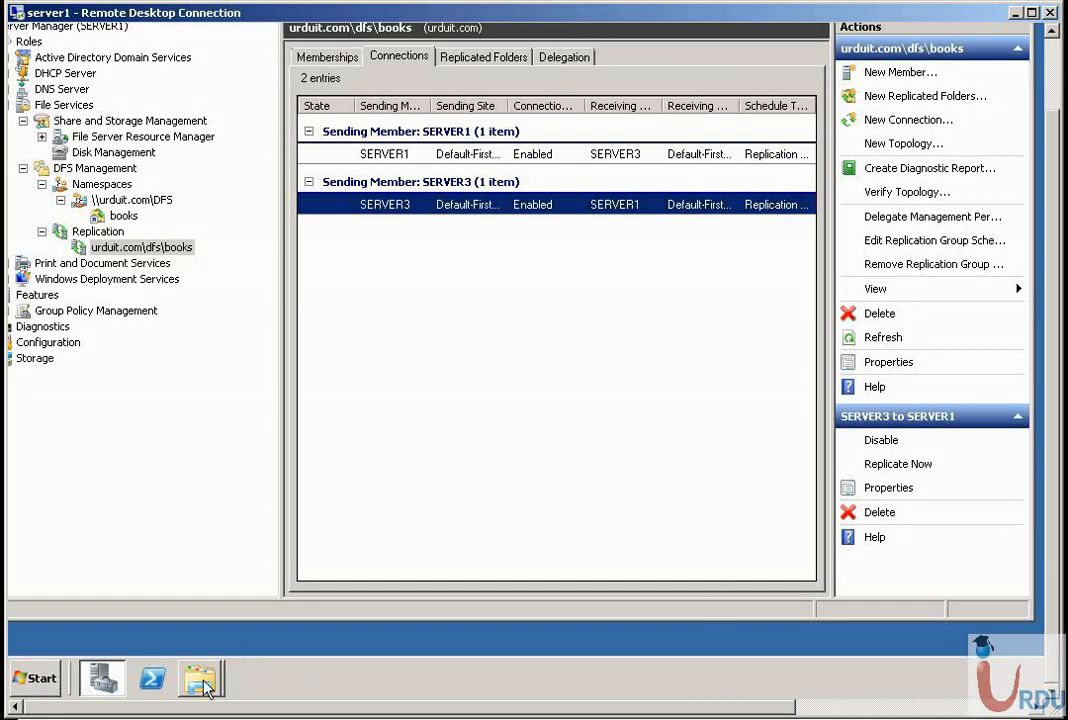
{"action": "left_click", "coordinate": [24, 680]}
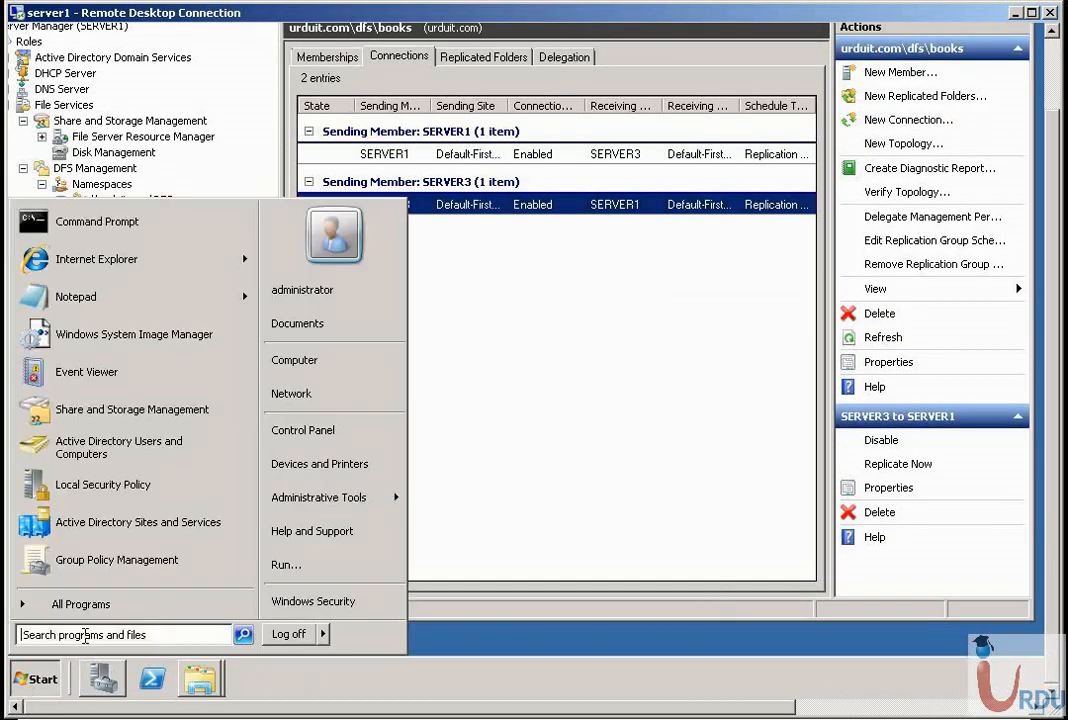
{"action": "left_click", "coordinate": [84, 636]}
{"action": "type", "text": "c:\\"}
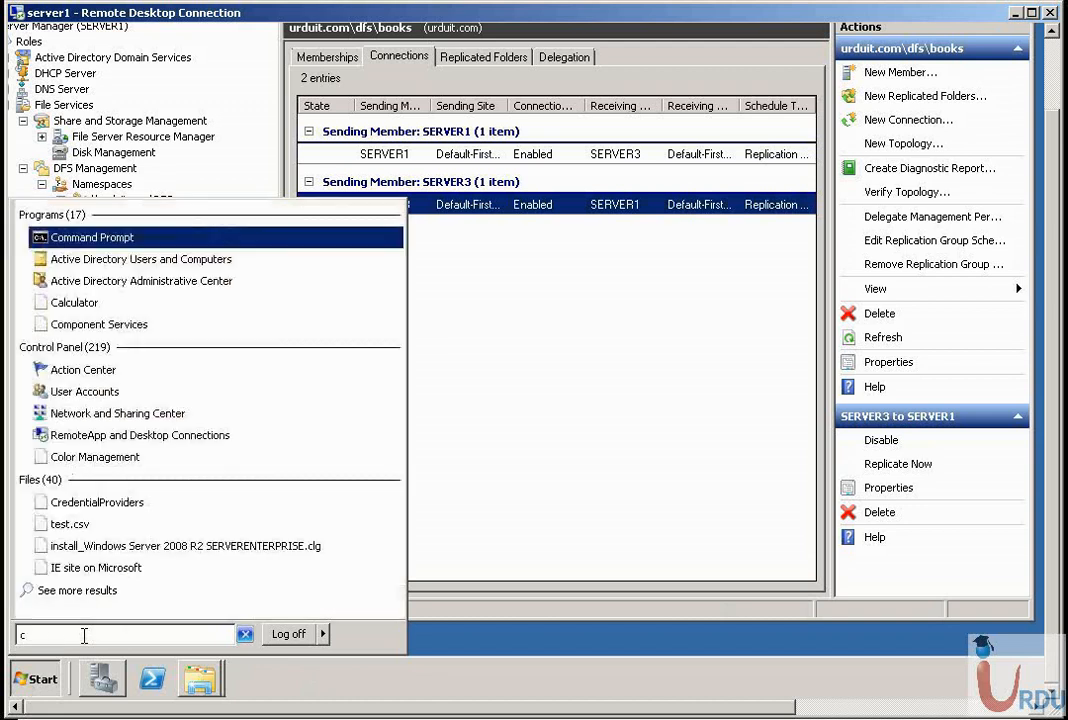
{"action": "key", "text": "Return"}
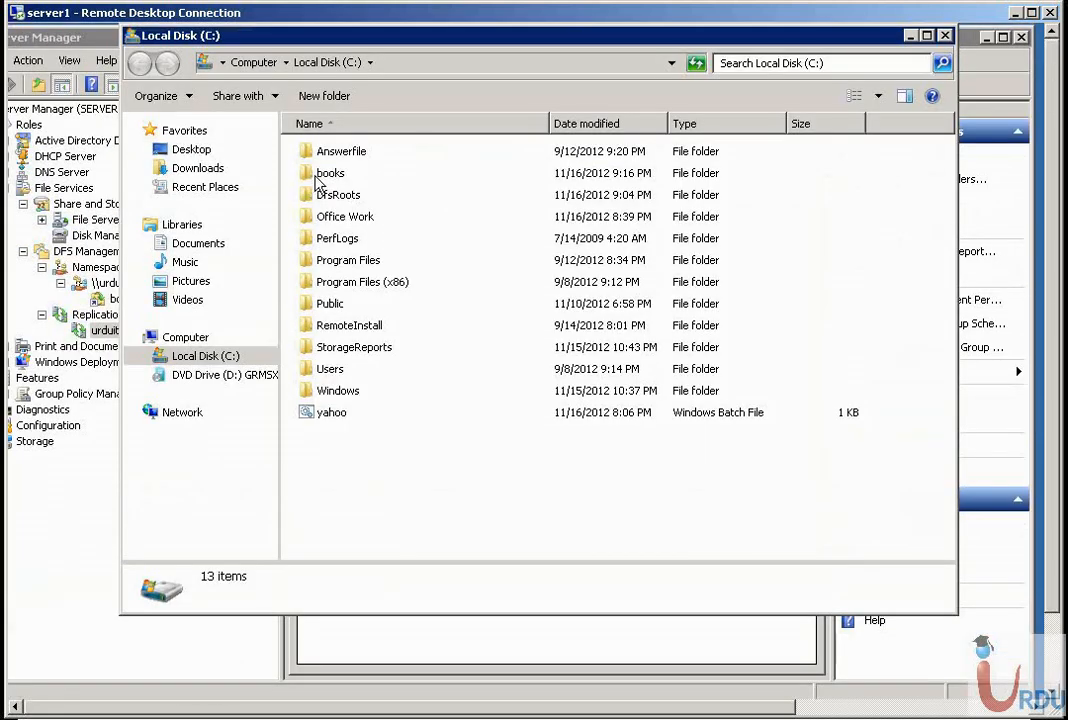
{"action": "double_click", "coordinate": [328, 173]}
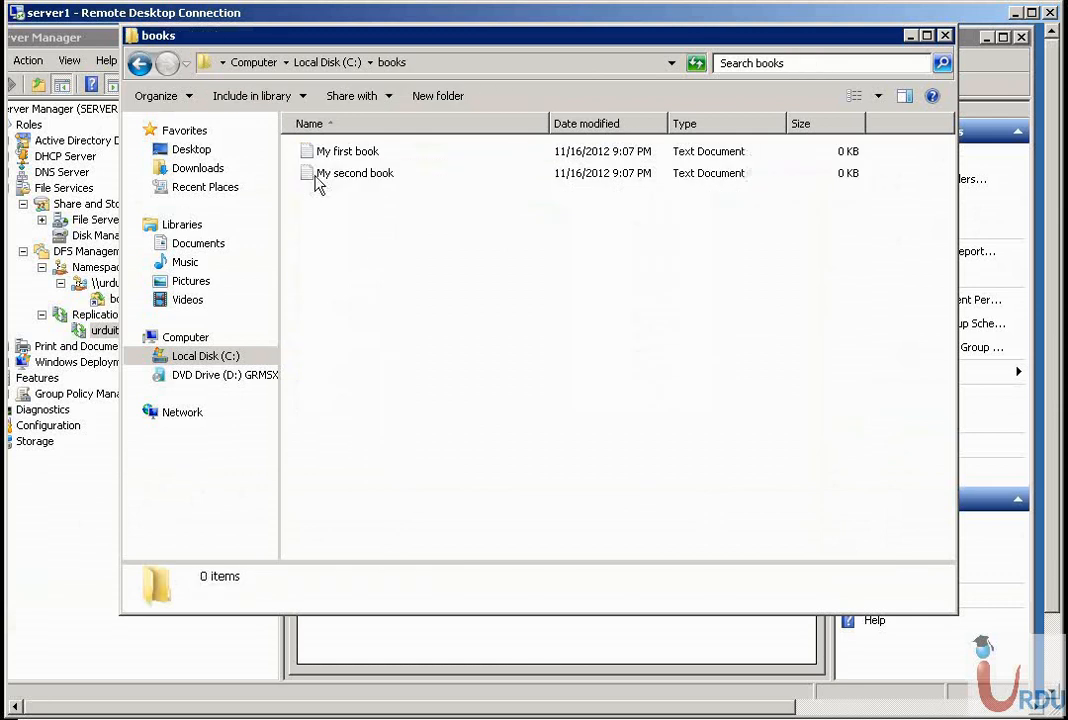
{"action": "left_click_drag", "start_coordinate": [412, 257], "coordinate": [290, 165]}
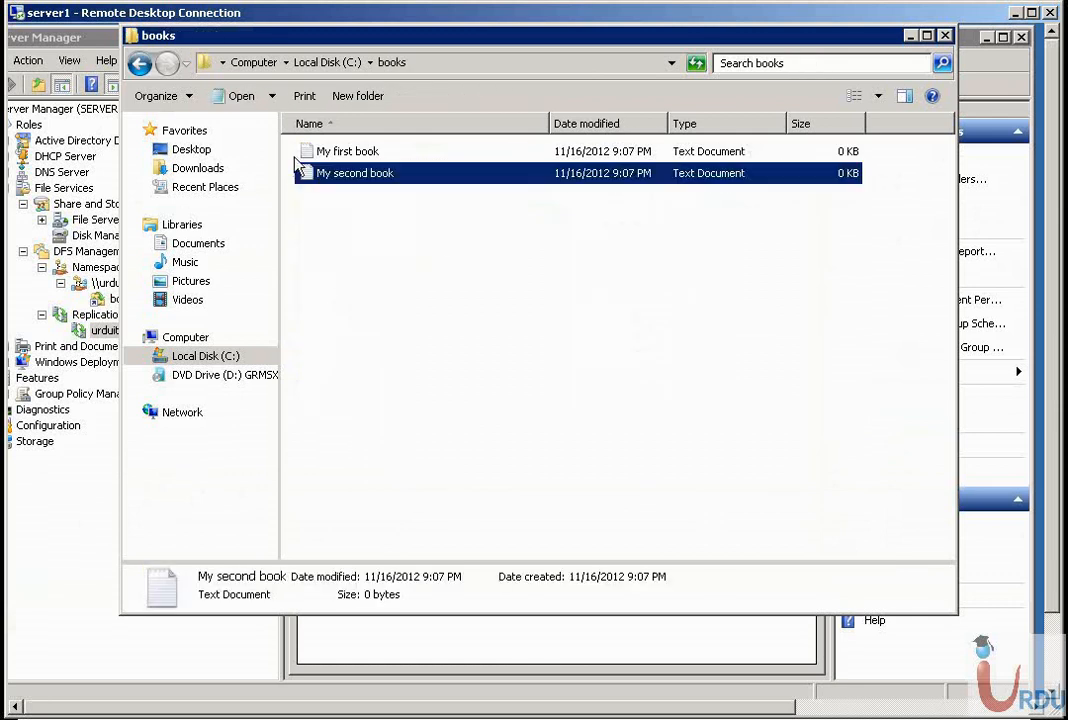
{"action": "left_click_drag", "start_coordinate": [441, 243], "coordinate": [312, 133]}
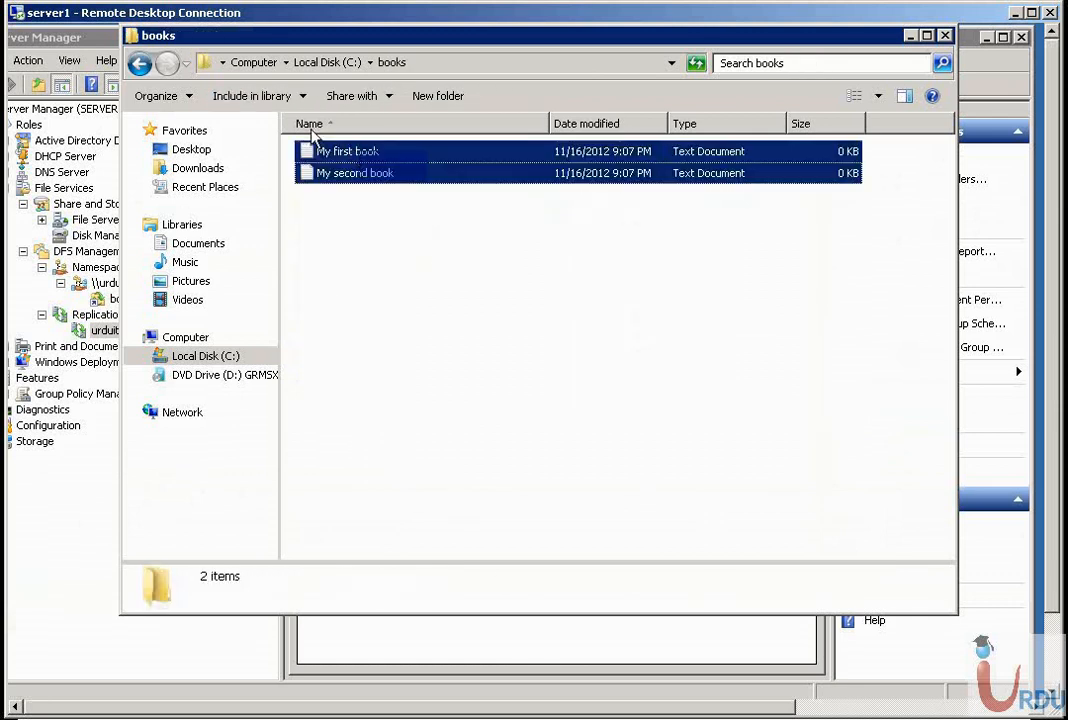
{"action": "left_click", "coordinate": [397, 233]}
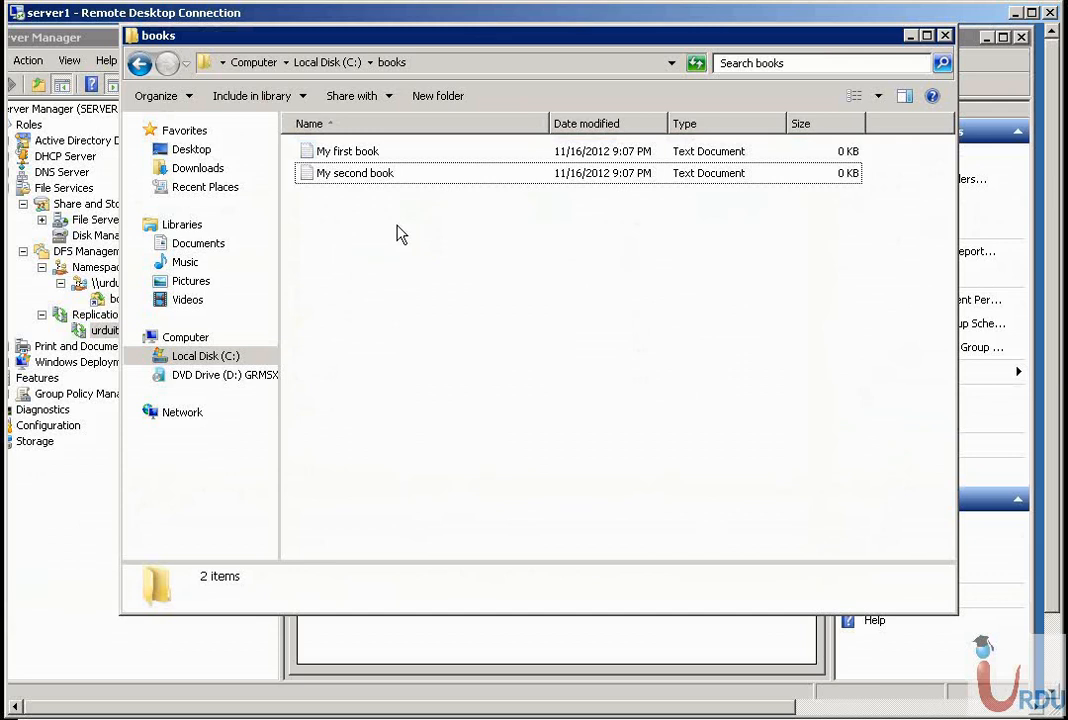
Switch to the server3 remote session and close the urduit.com\dfs\books network folder window
{"action": "left_click", "coordinate": [1050, 657]}
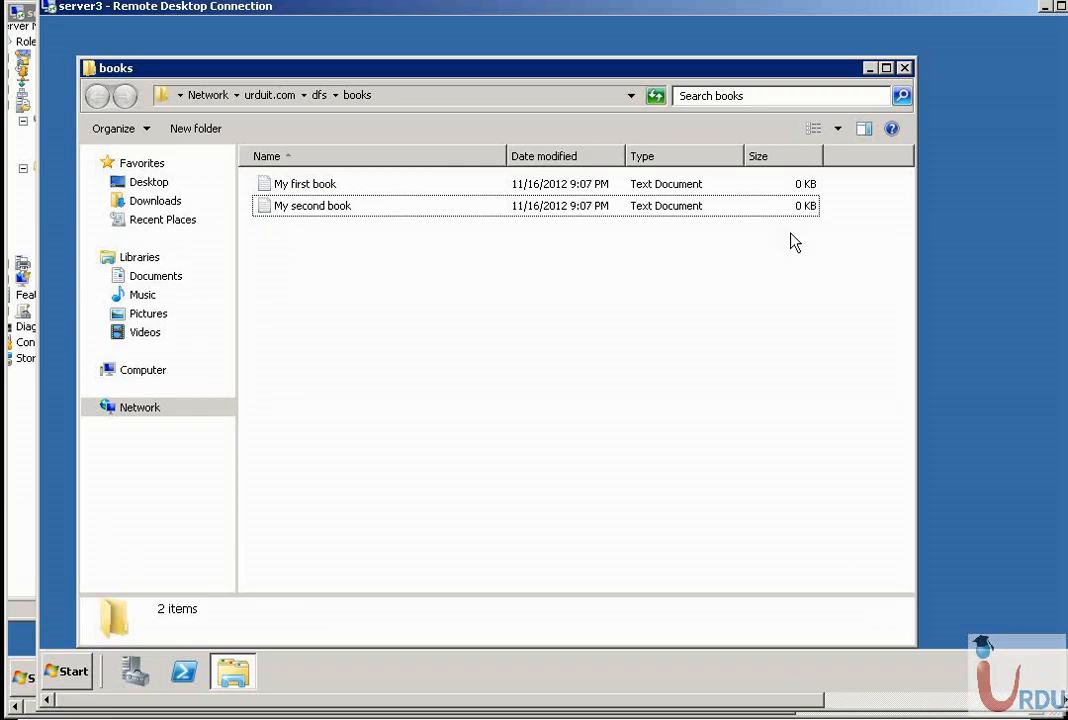
{"action": "left_click", "coordinate": [70, 672]}
{"action": "left_click", "coordinate": [214, 632]}
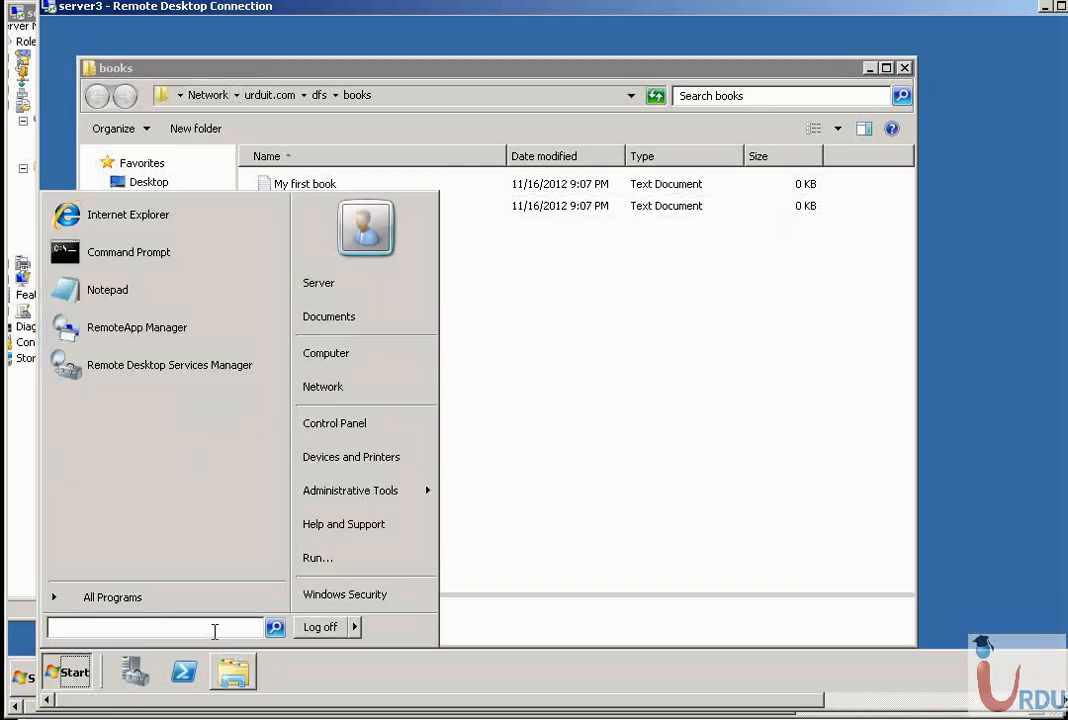
{"action": "type", "text": "cmd"}
{"action": "key", "text": "Return"}
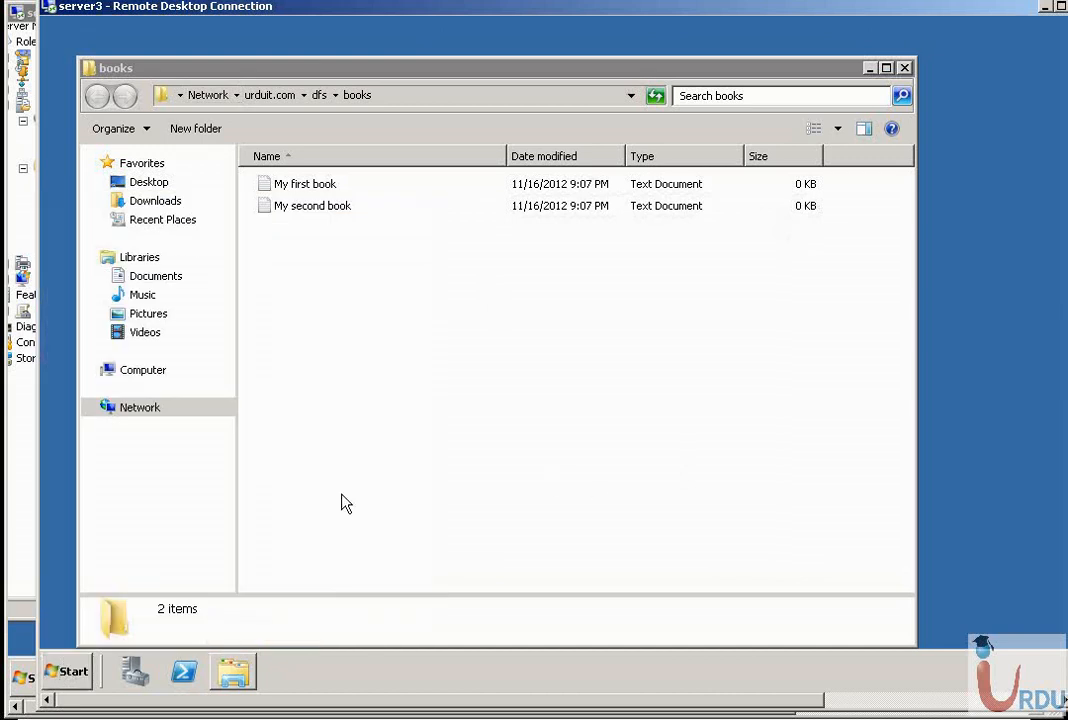
{"action": "left_click", "coordinate": [796, 55]}
{"action": "left_click", "coordinate": [904, 68]}
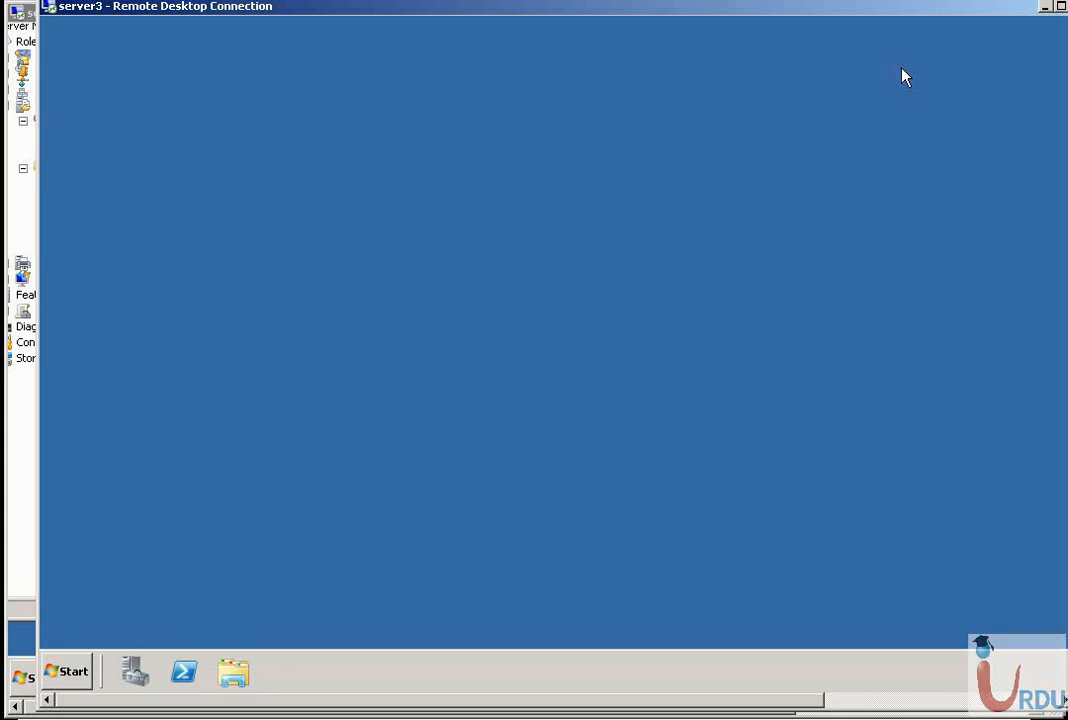
Open the local C:\books folder on server3
{"action": "left_click", "coordinate": [66, 673]}
{"action": "type", "text": "c:\\"}
{"action": "key", "text": "Return"}
{"action": "left_click", "coordinate": [285, 186]}
{"action": "double_click", "coordinate": [285, 186]}
Write "this is my first book ." in the My first book text file on server3, save it, and close the file and folder
{"action": "left_click", "coordinate": [319, 189]}
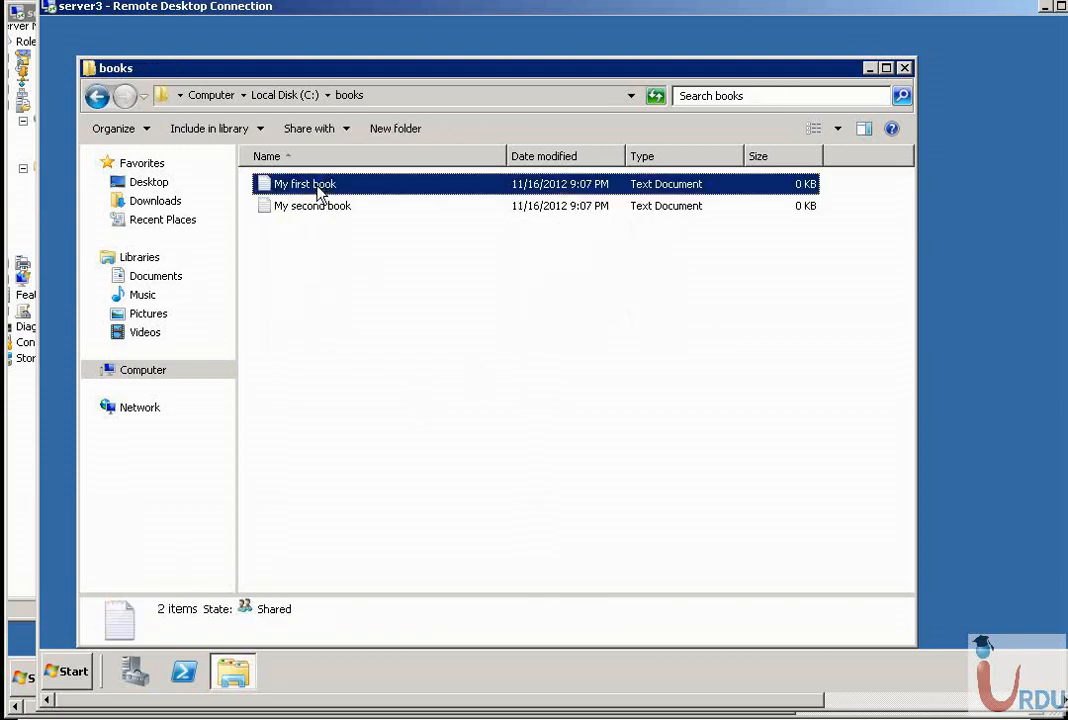
{"action": "left_click", "coordinate": [317, 210]}
{"action": "left_click", "coordinate": [303, 190]}
{"action": "double_click", "coordinate": [303, 188]}
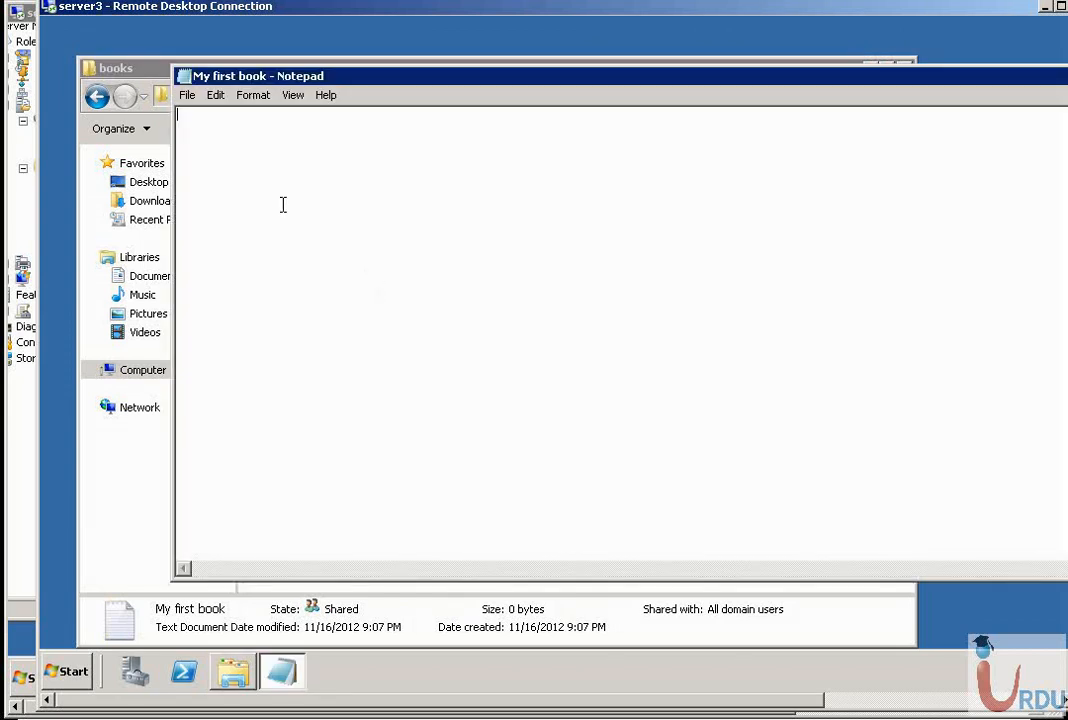
{"action": "type", "text": "this is my first book ."}
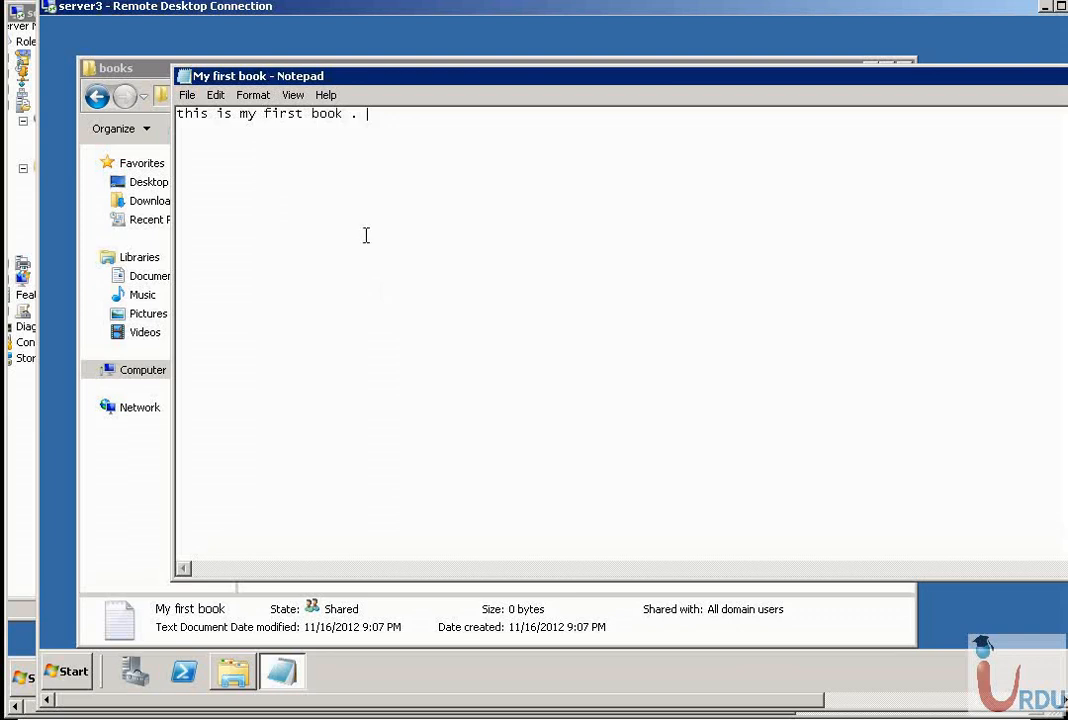
{"action": "key", "text": "ctrl+s"}
{"action": "left_click_drag", "start_coordinate": [671, 129], "coordinate": [613, 138]}
{"action": "left_click", "coordinate": [1024, 136]}
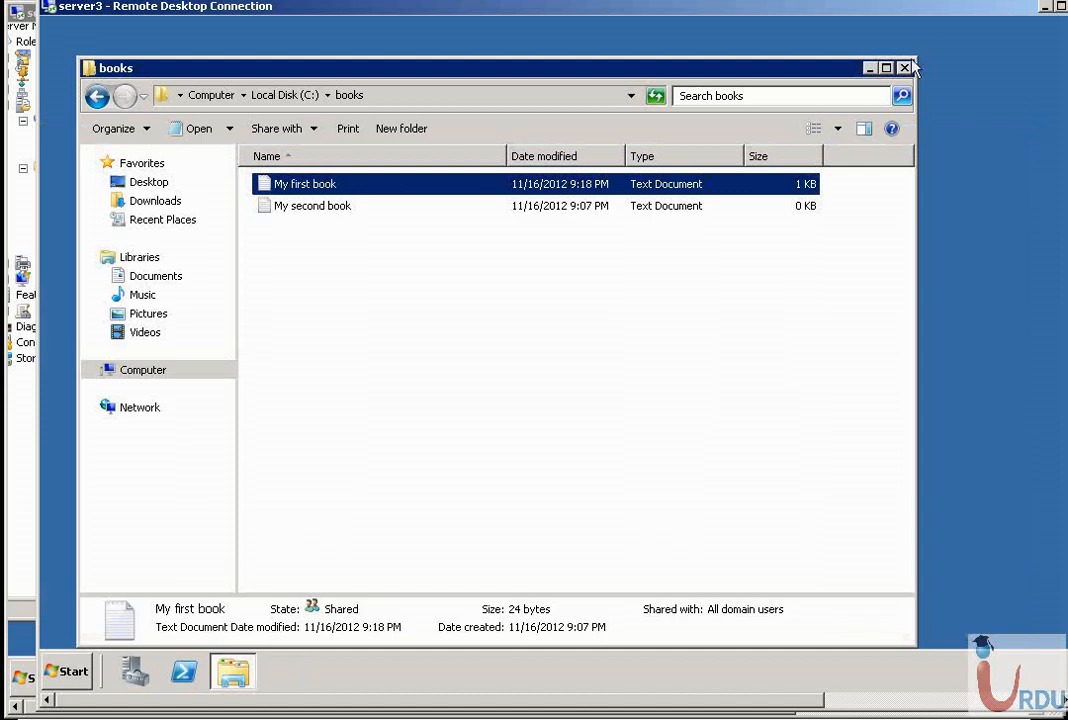
{"action": "left_click", "coordinate": [904, 68]}
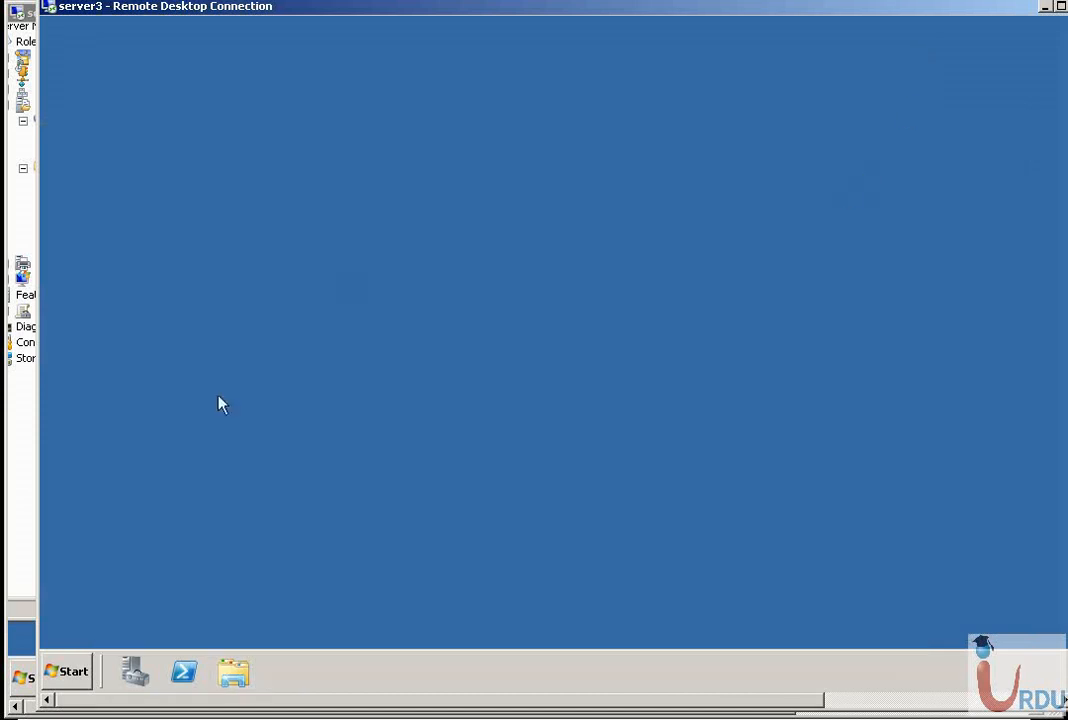
Switch to the server1 remote session and close all of its open Windows Explorer windows
{"action": "left_click", "coordinate": [19, 532]}
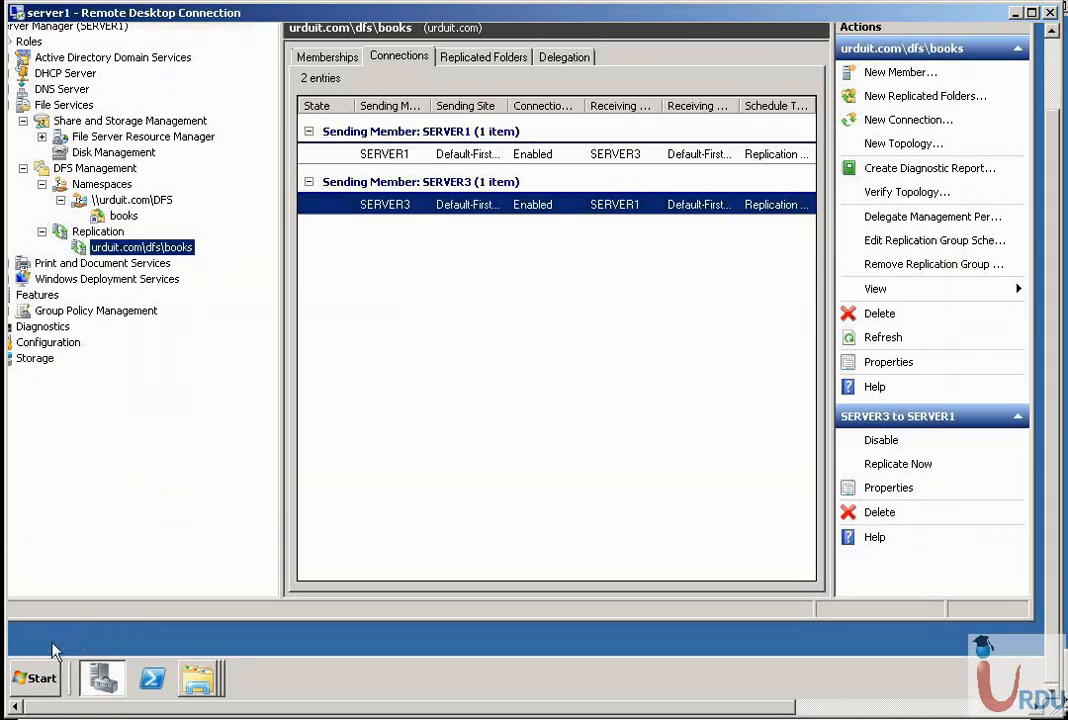
{"action": "right_click", "coordinate": [198, 678]}
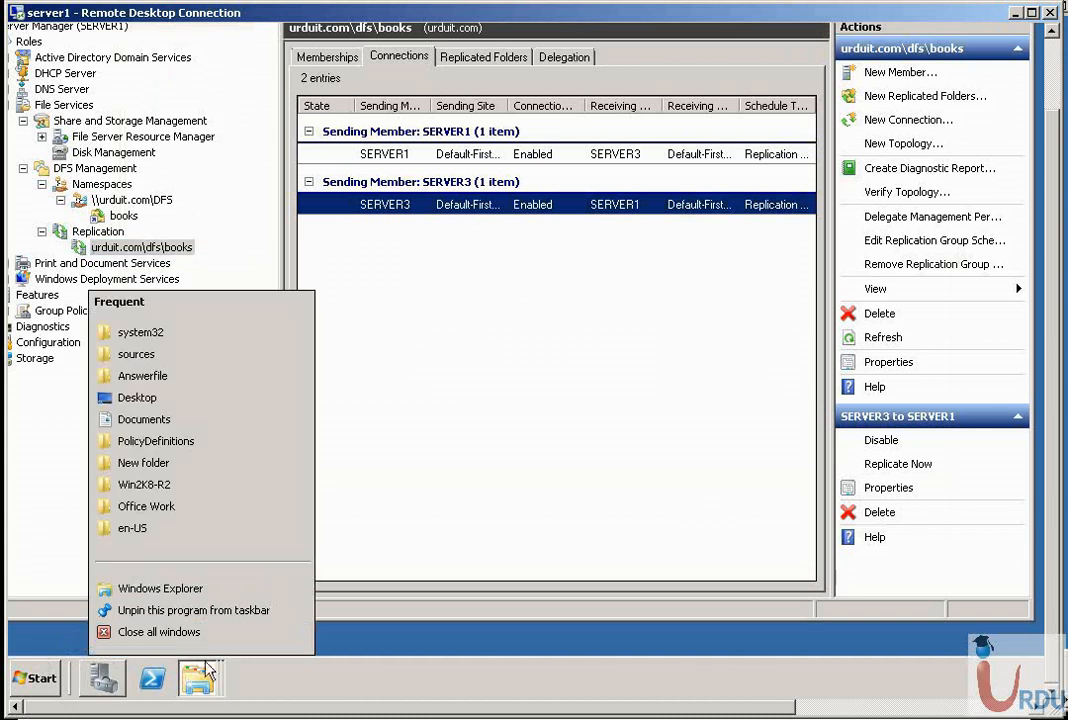
{"action": "left_click", "coordinate": [185, 632]}
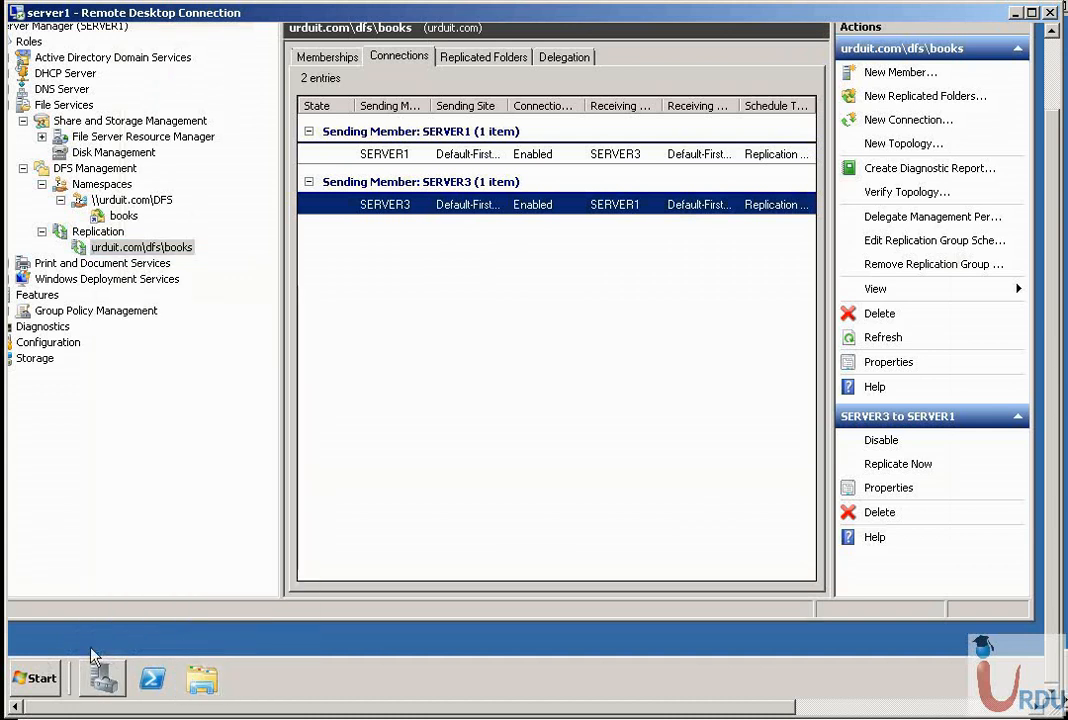
Reopen the local C:\books folder on server1 to check whether the edited file has replicated
{"action": "left_click", "coordinate": [38, 678]}
{"action": "left_click", "coordinate": [82, 636]}
{"action": "type", "text": "c:"}
{"action": "key", "text": "Return"}
{"action": "double_click", "coordinate": [420, 216]}
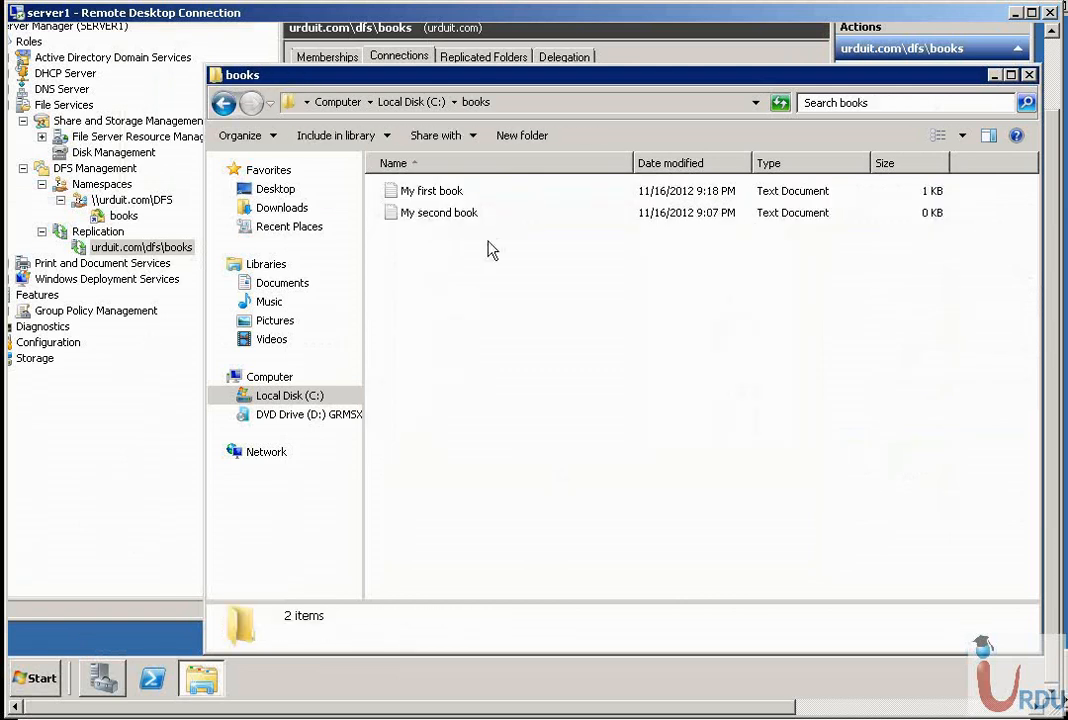
Check the text of the My first book file on server1, close it, and return to the replication group's connections in Server Manager
{"action": "left_click", "coordinate": [436, 200]}
{"action": "double_click", "coordinate": [436, 198]}
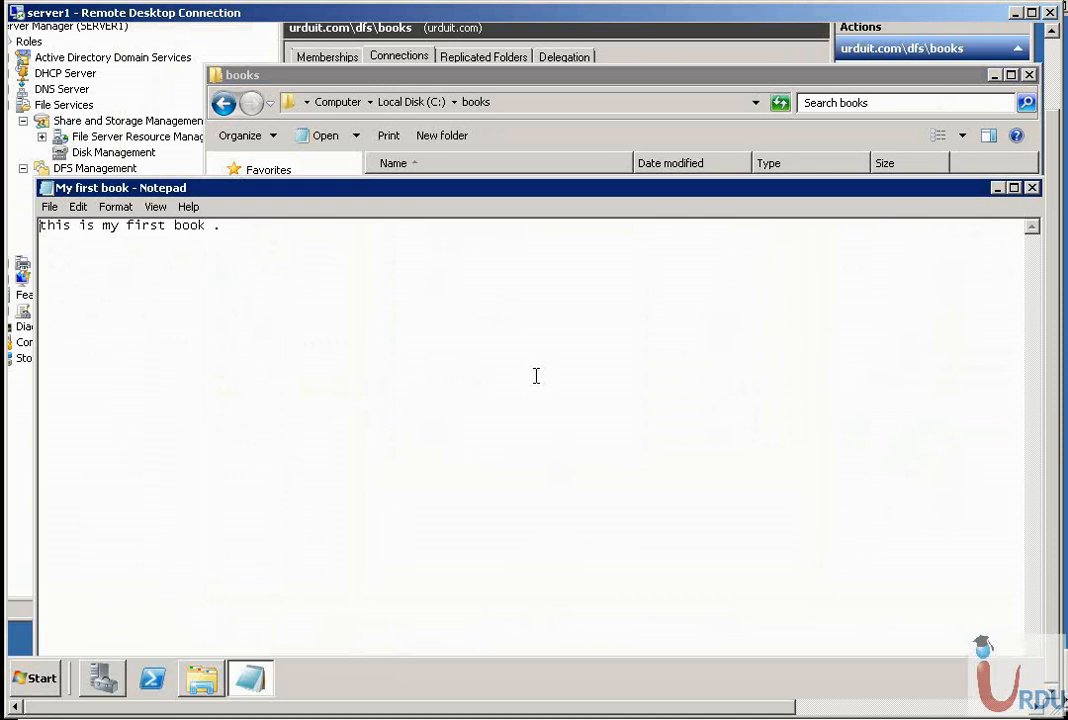
{"action": "left_click", "coordinate": [1032, 188]}
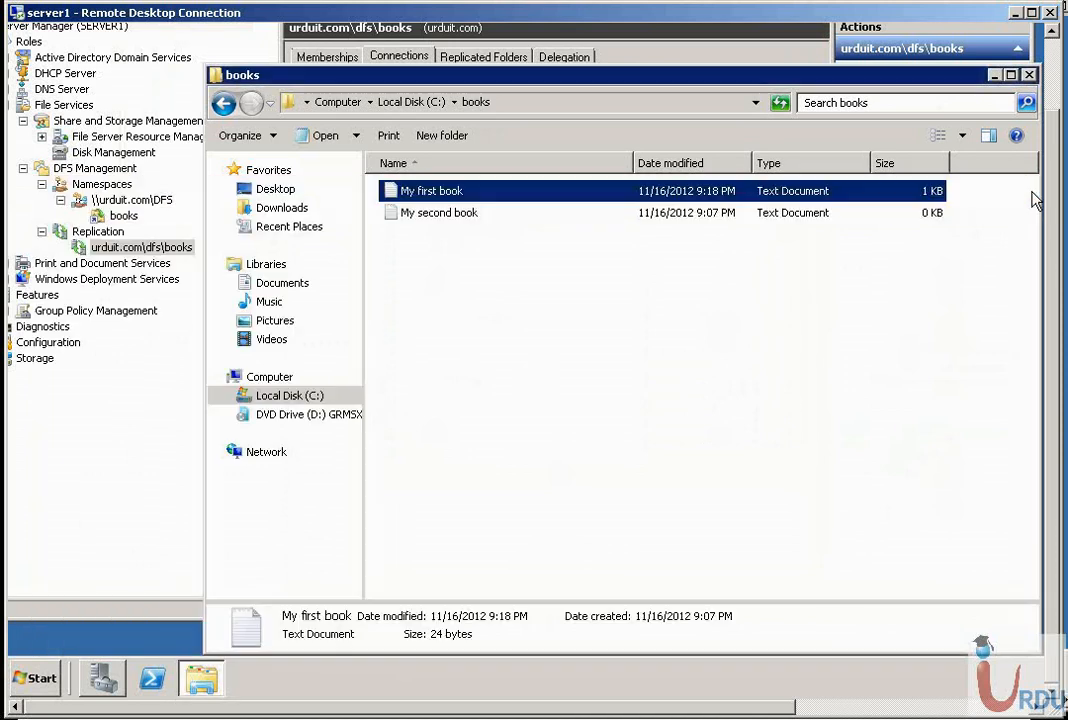
{"action": "left_click", "coordinate": [829, 347]}
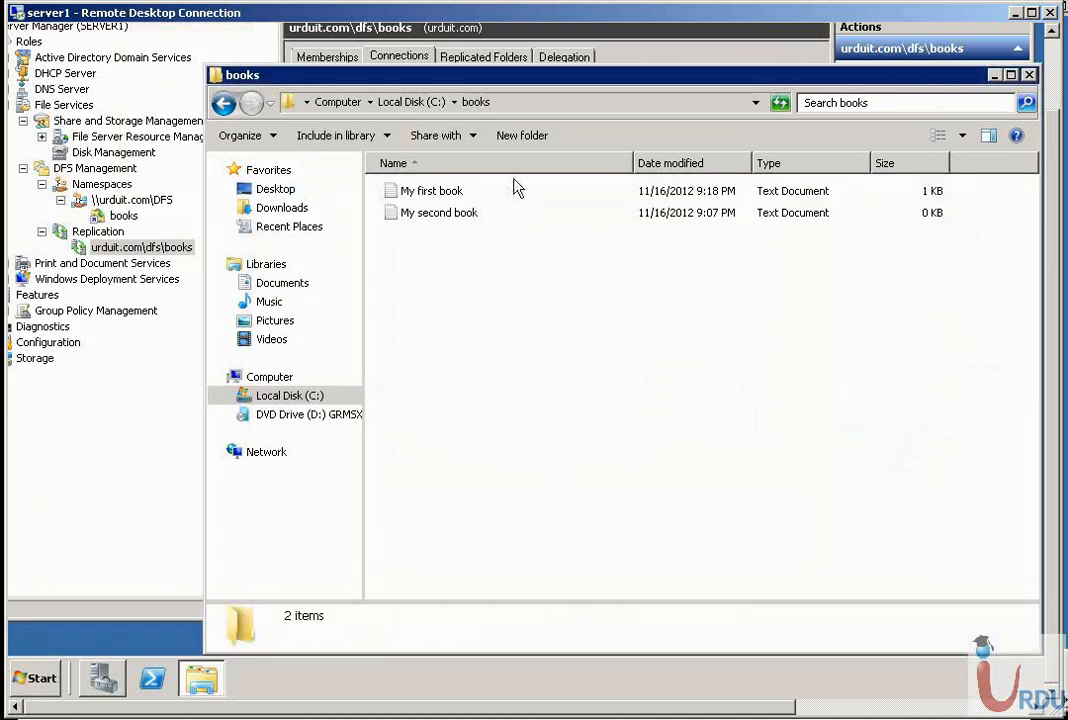
{"action": "left_click", "coordinate": [124, 420]}
{"action": "left_click", "coordinate": [376, 399]}
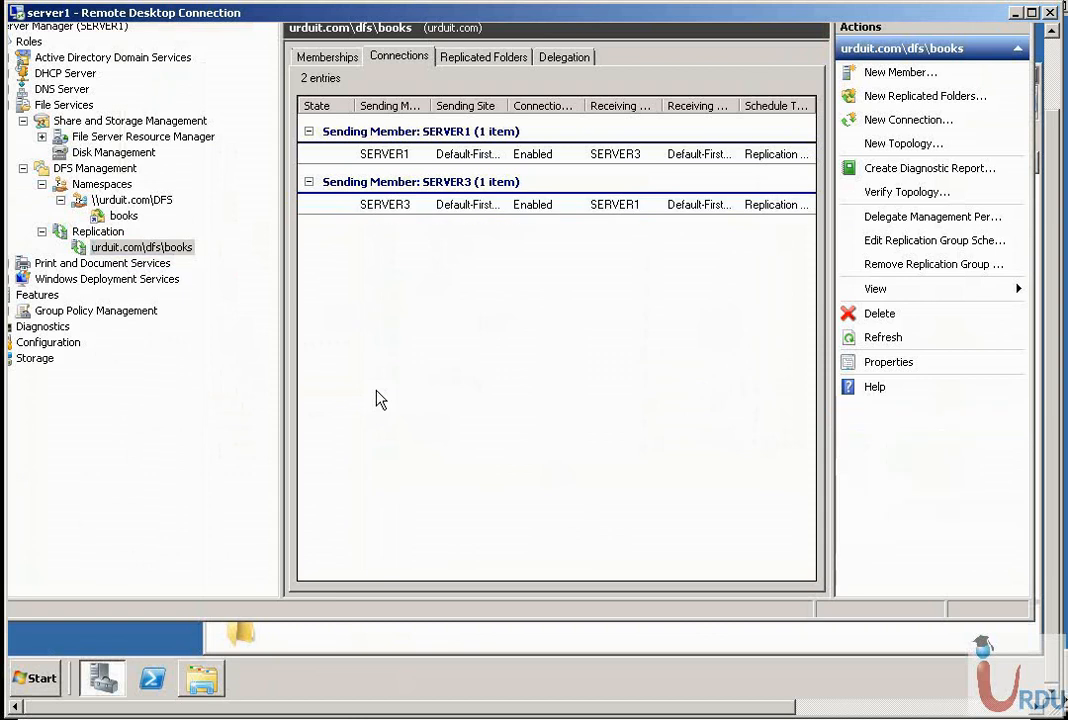